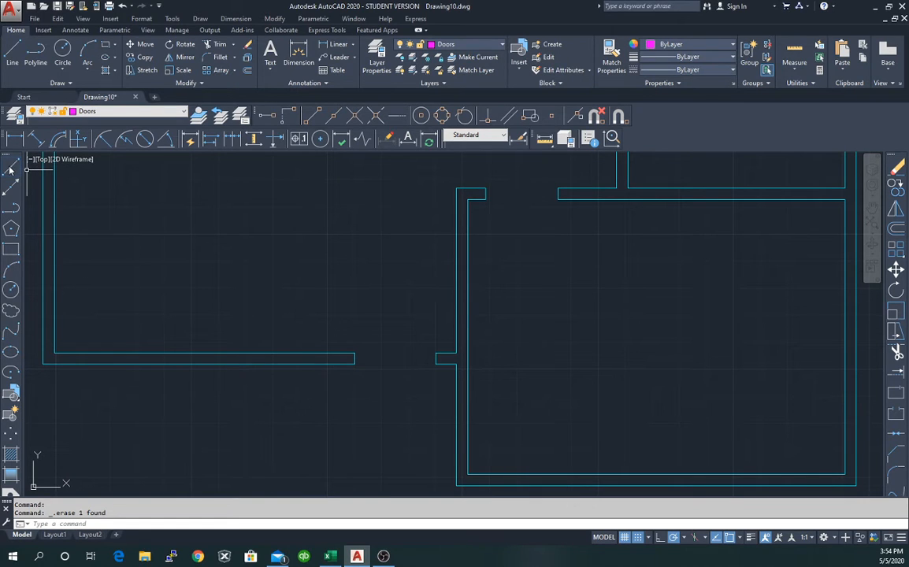
# Draw a Doors-layer line across the lower wall opening, snapping to both wall ends.
pyautogui.click(11, 170)
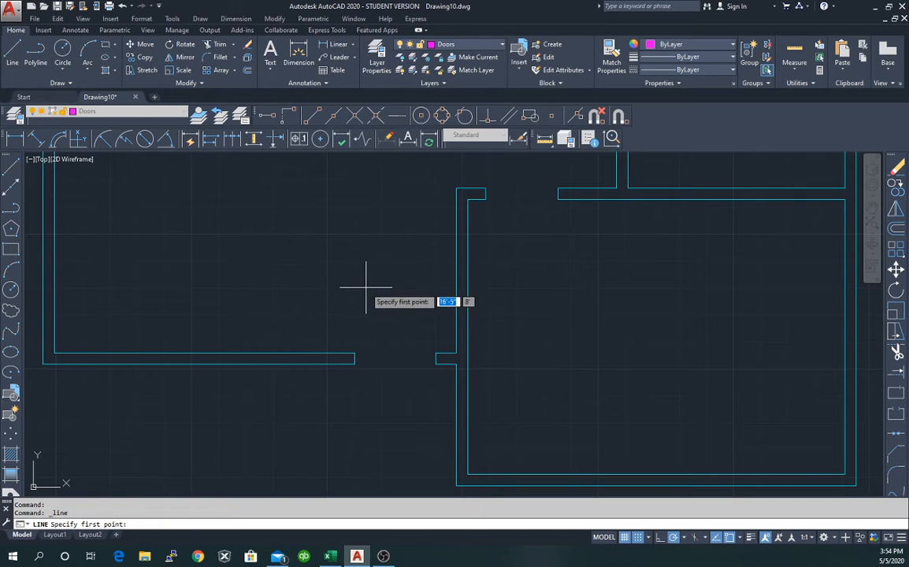
pyautogui.click(436, 354)
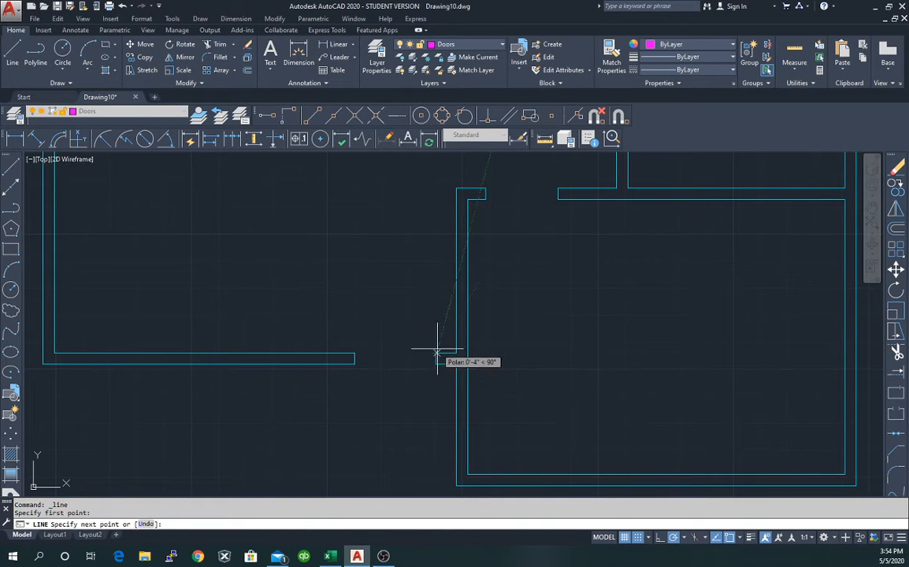
pyautogui.press('Escape')
pyautogui.click(8, 167)
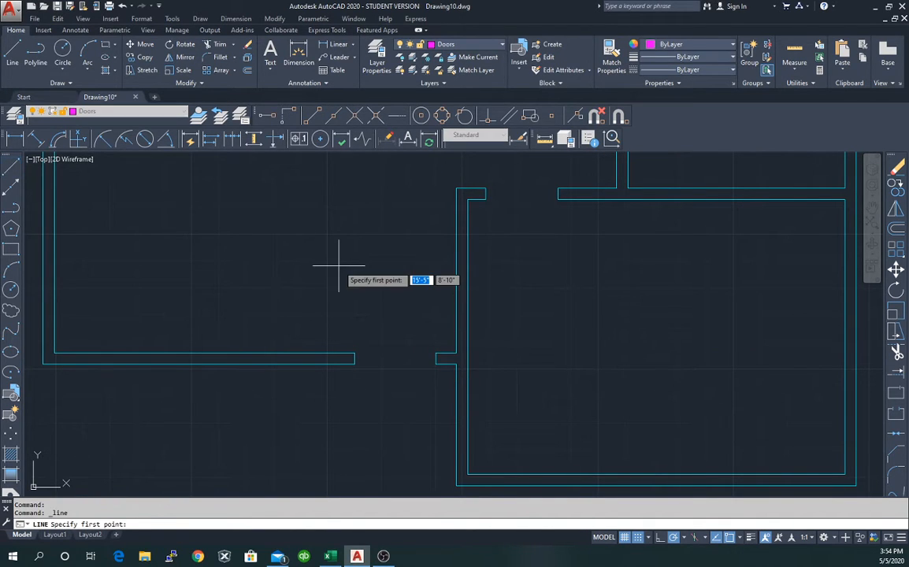
pyautogui.scroll(2, 339, 266)
pyautogui.scroll(-1, 335, 252)
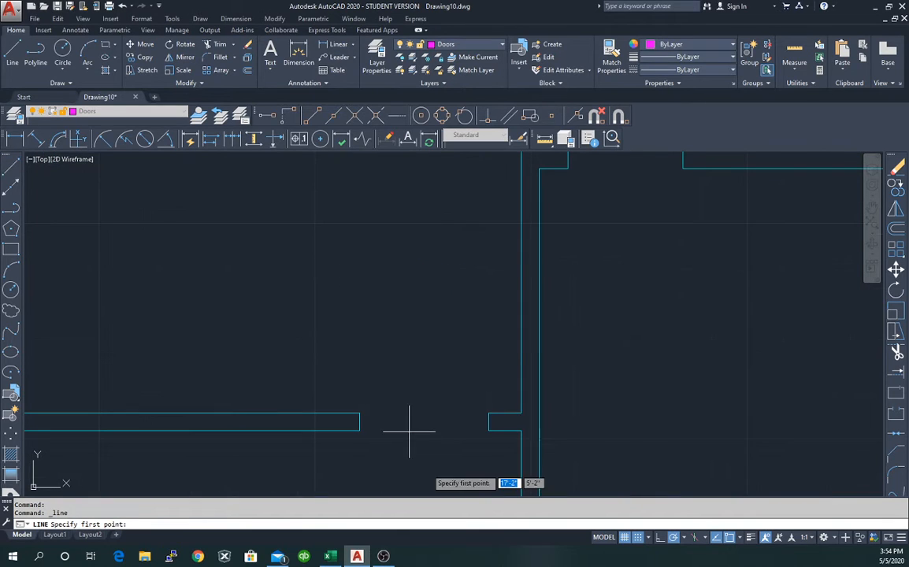
pyautogui.click(488, 412)
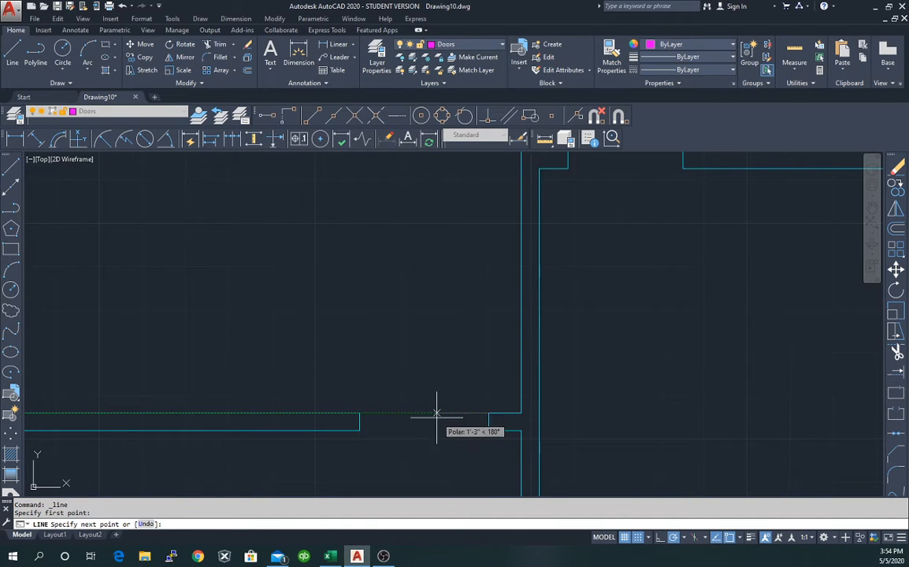
pyautogui.click(359, 412)
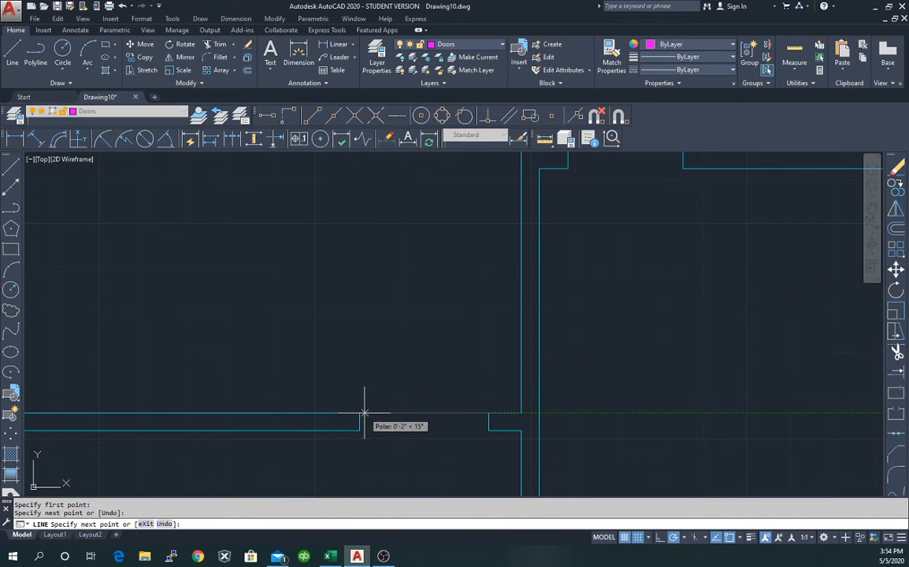
pyautogui.press('Escape')
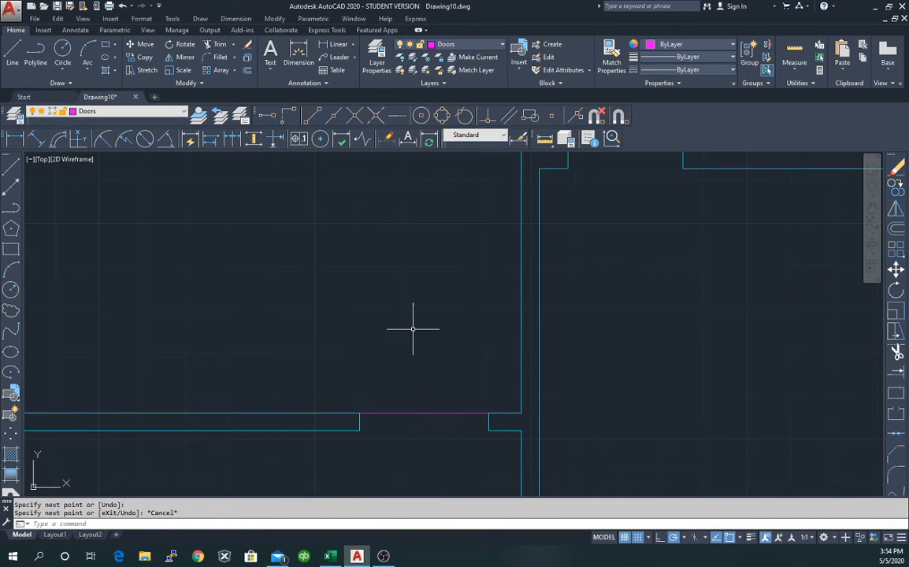
pyautogui.scroll(-2, 592, 193)
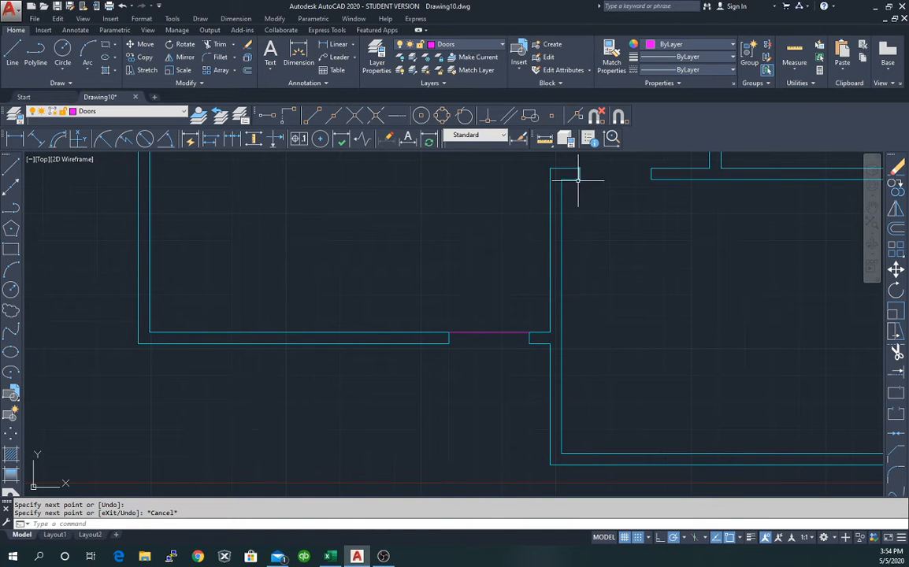
# Draw a door line between the two corners of the upper-right wall opening.
pyautogui.click(11, 165)
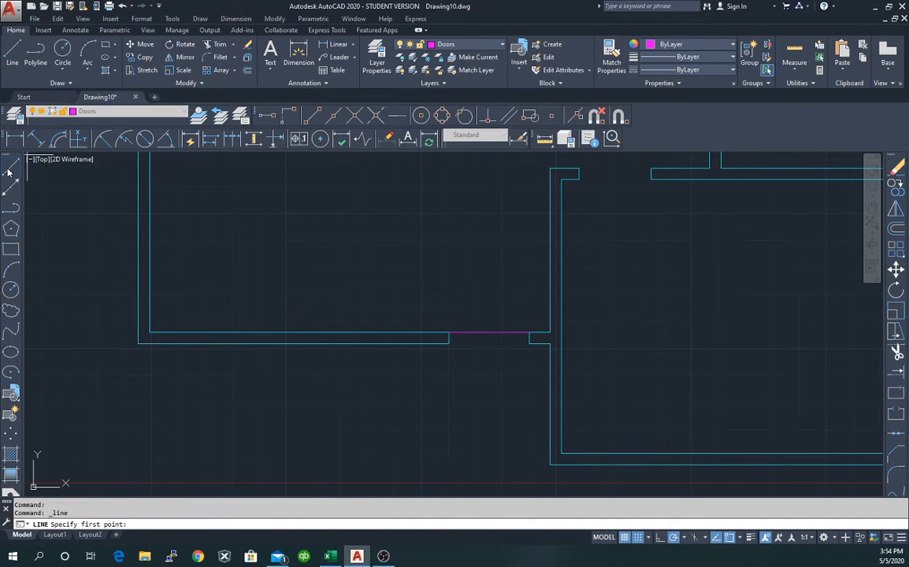
pyautogui.click(651, 180)
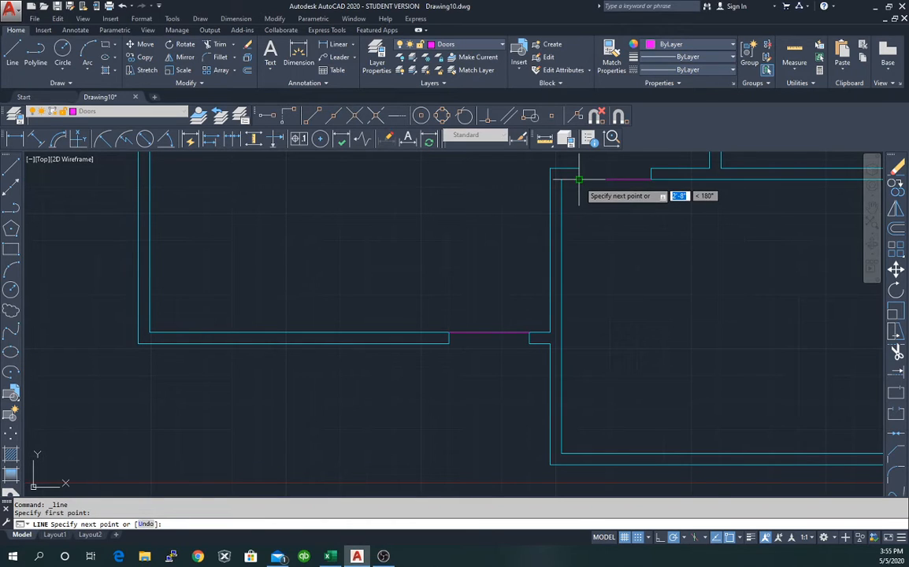
pyautogui.click(579, 180)
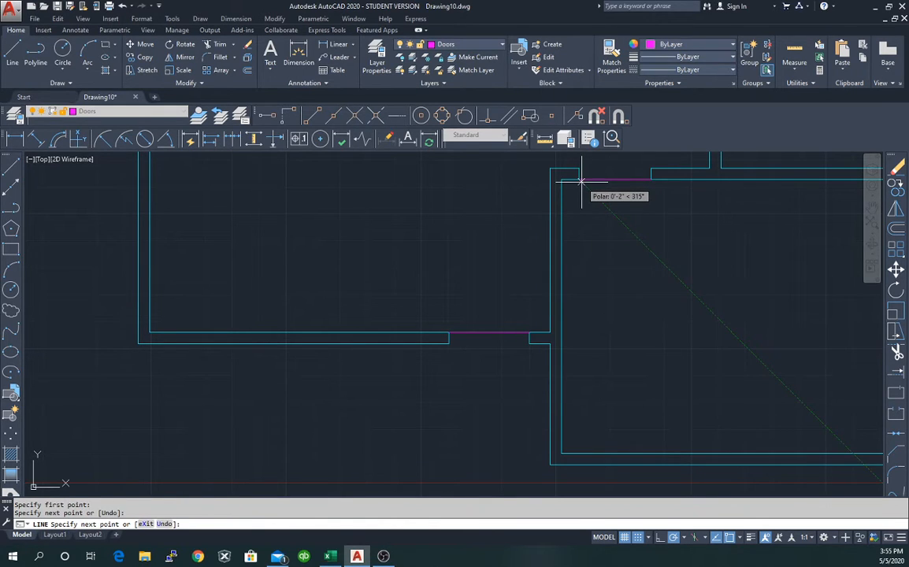
pyautogui.press('Escape')
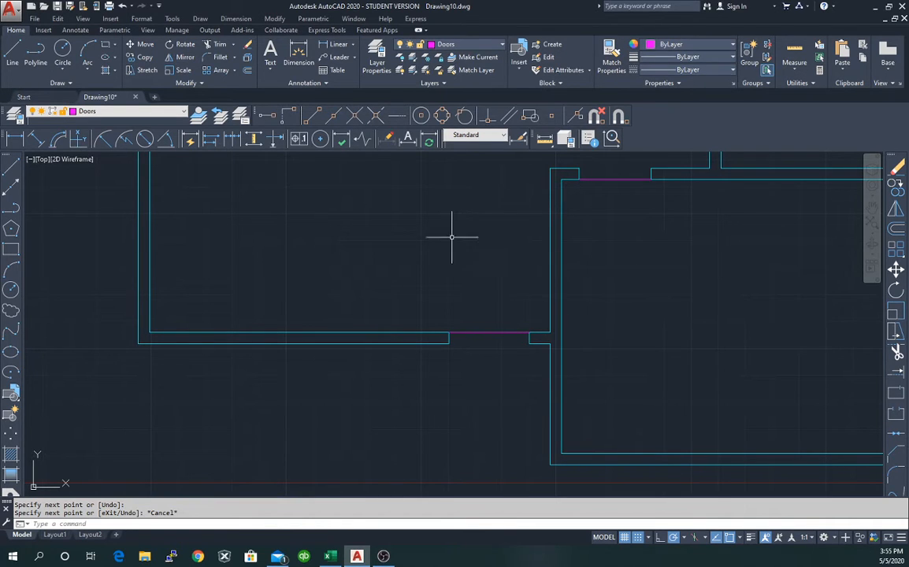
pyautogui.click(482, 332)
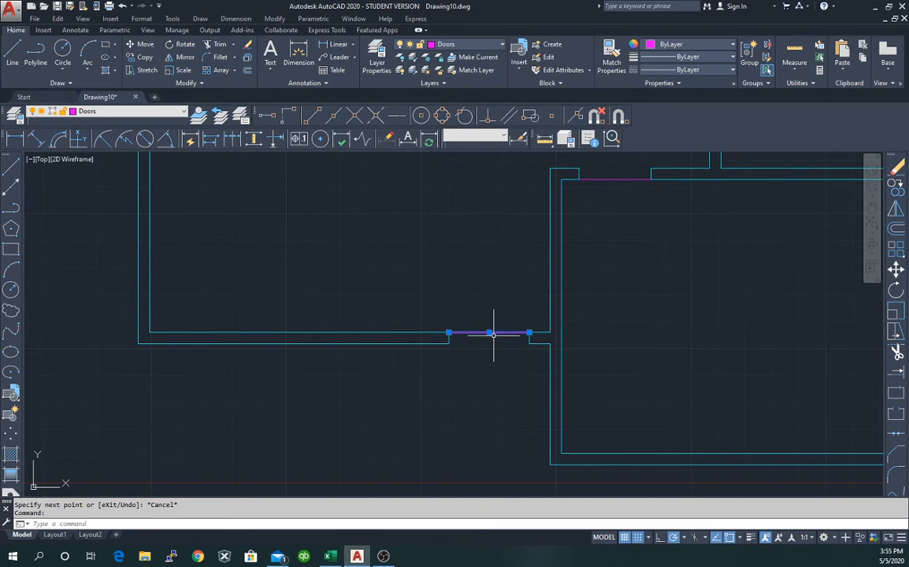
# Rotate the lower door line to 345° about its right endpoint so it shows open.
pyautogui.rightClick(488, 312)
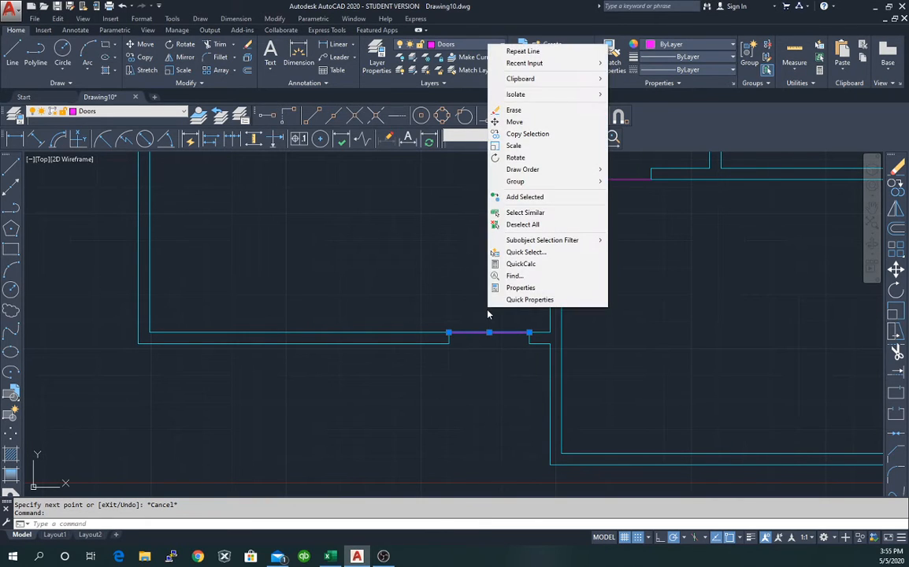
pyautogui.click(519, 157)
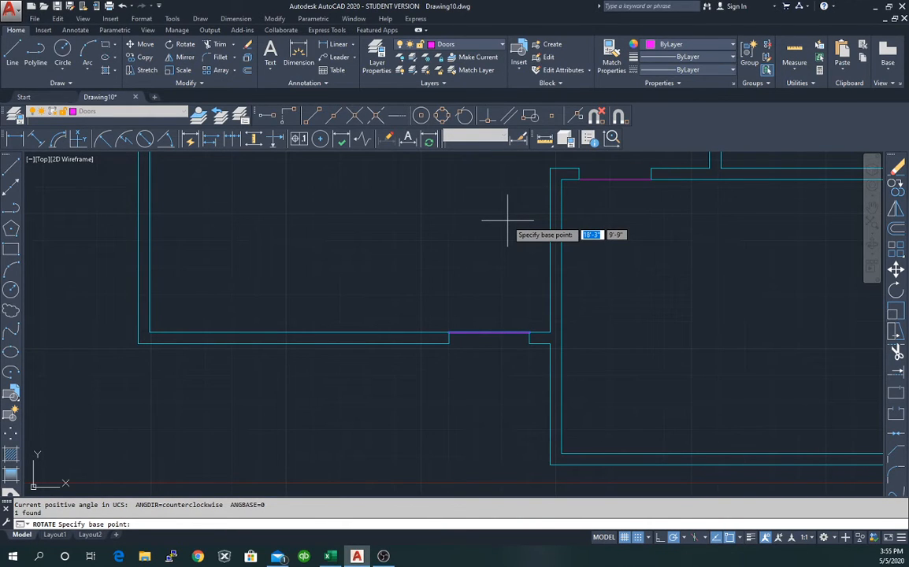
pyautogui.click(529, 332)
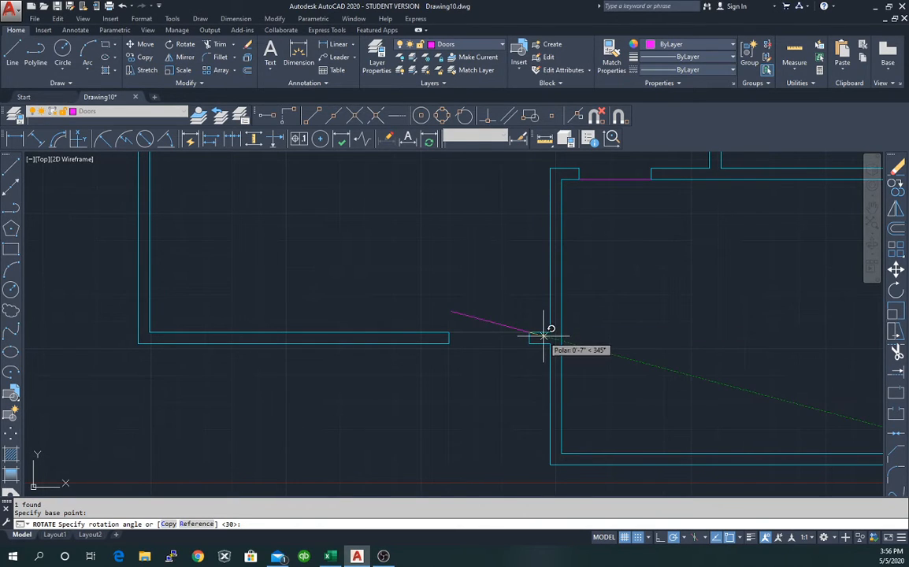
pyautogui.click(543, 336)
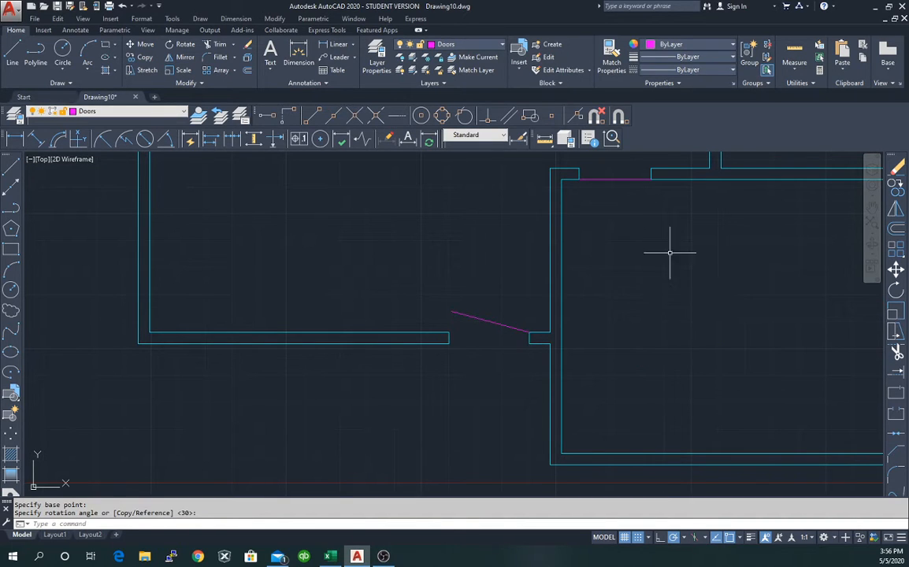
pyautogui.click(626, 179)
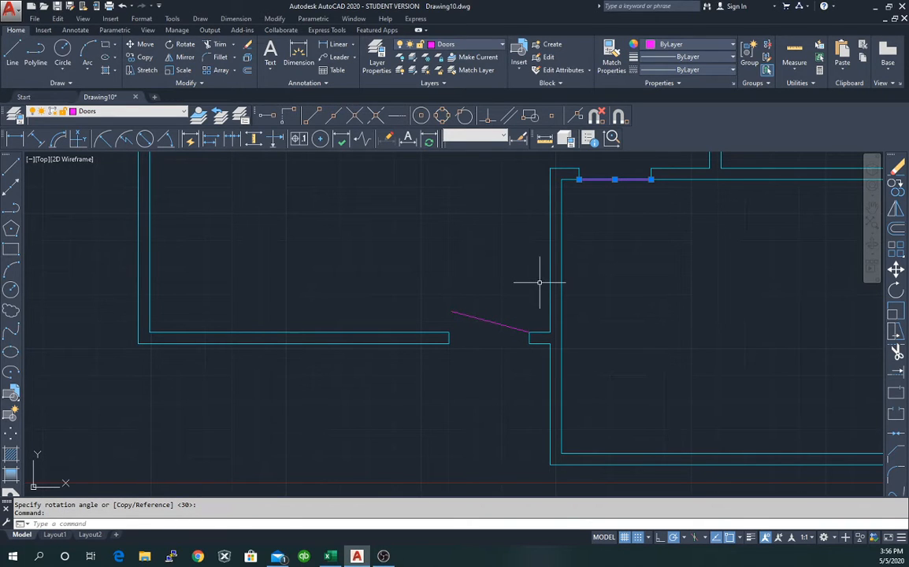
# Rotate the upper door line to 345° about its wall-corner hinge, then view the whole plan.
pyautogui.rightClick(591, 213)
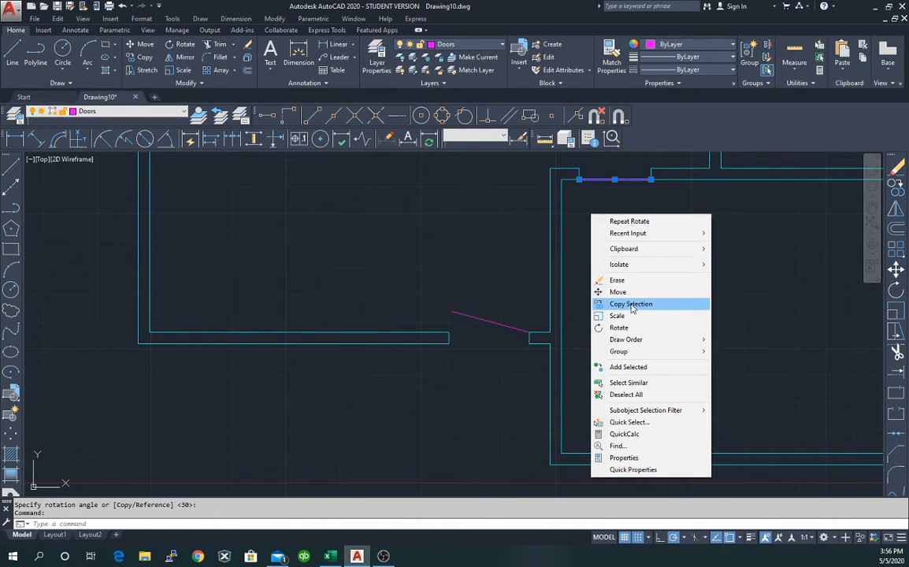
pyautogui.click(633, 329)
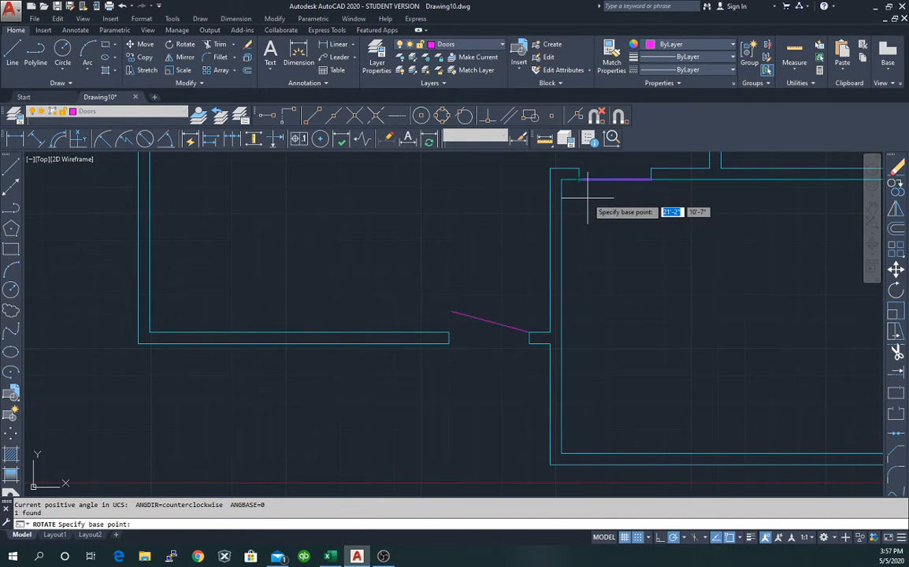
pyautogui.scroll(2, 575, 173)
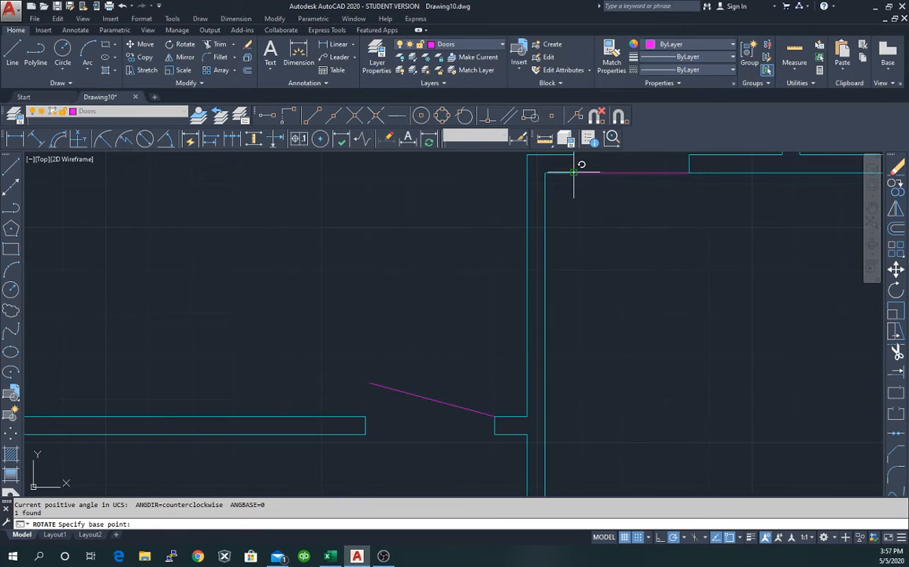
pyautogui.click(575, 170)
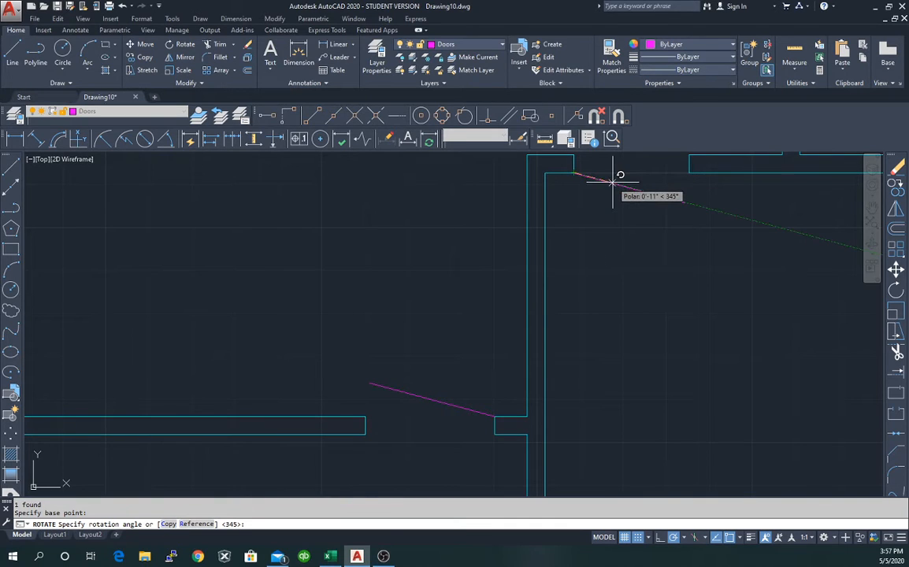
pyautogui.press('Escape')
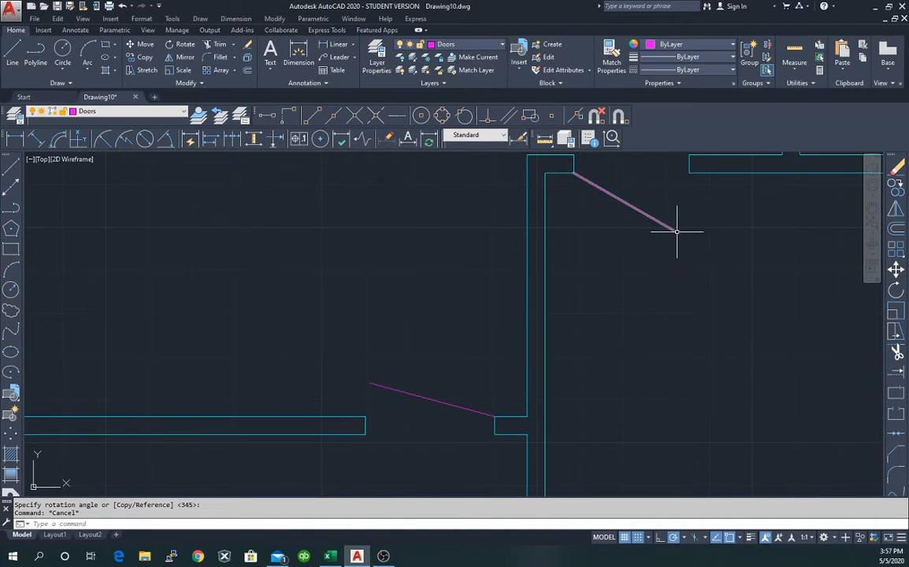
pyautogui.click(872, 224)
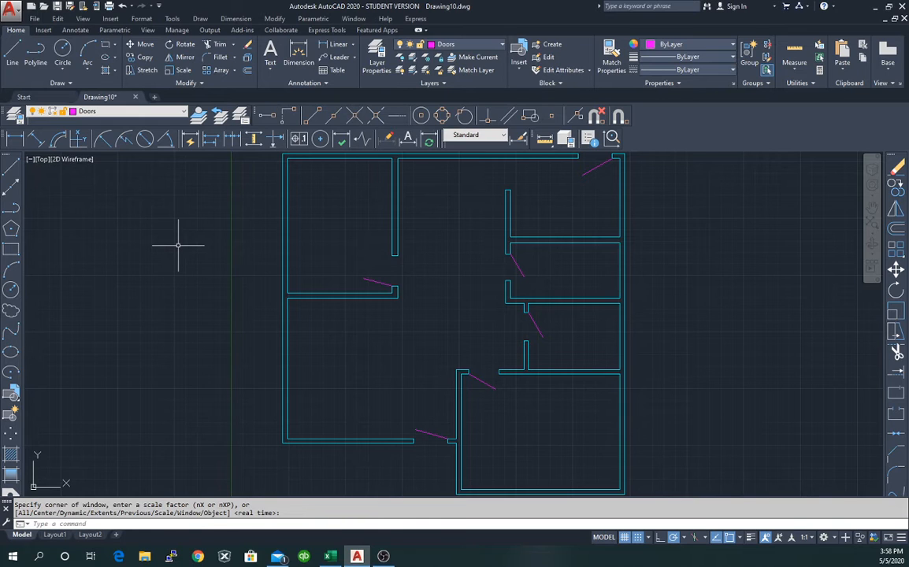
# Set Windows as the current layer from the layer list.
pyautogui.click(133, 115)
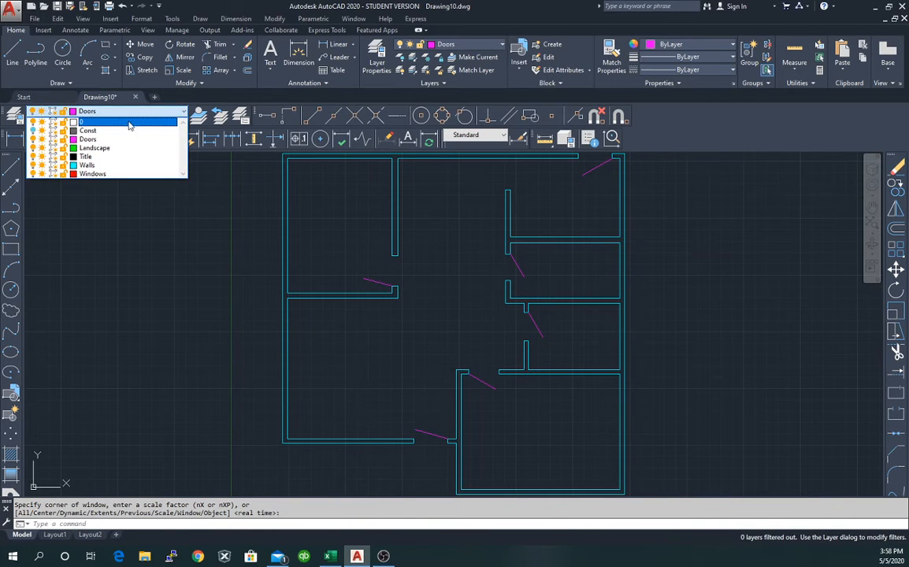
pyautogui.click(107, 174)
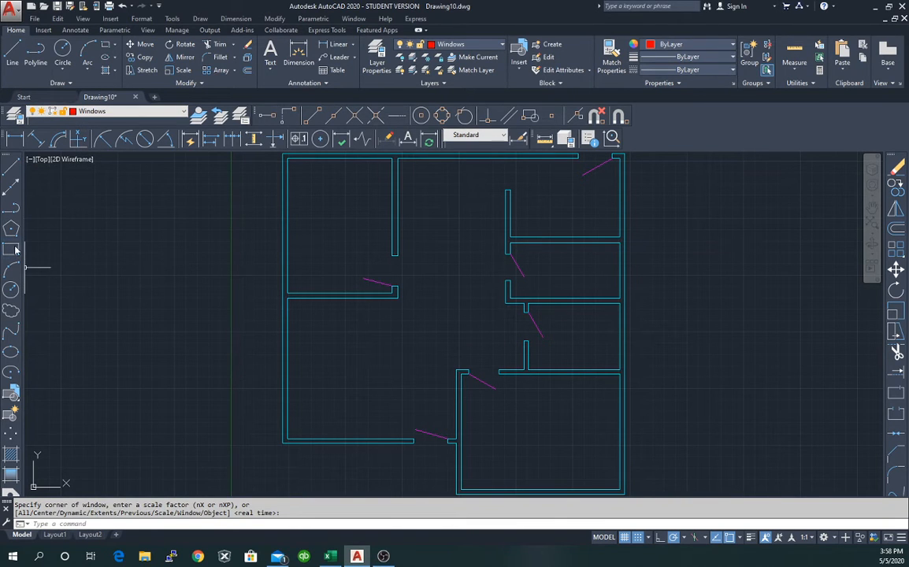
pyautogui.click(154, 363)
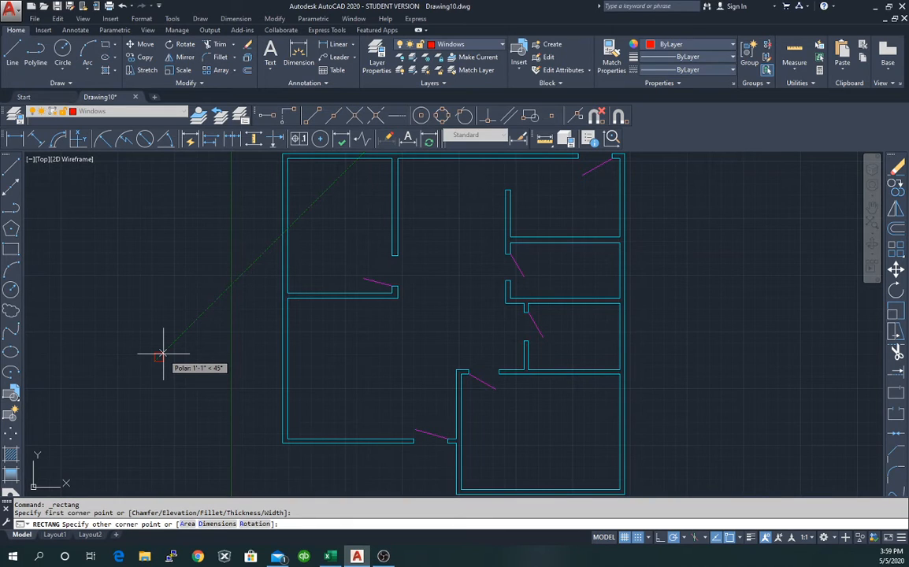
# Draw a 5 by 5 rectangle left of the floor plan using @5,5, and select it.
pyautogui.press('F8')
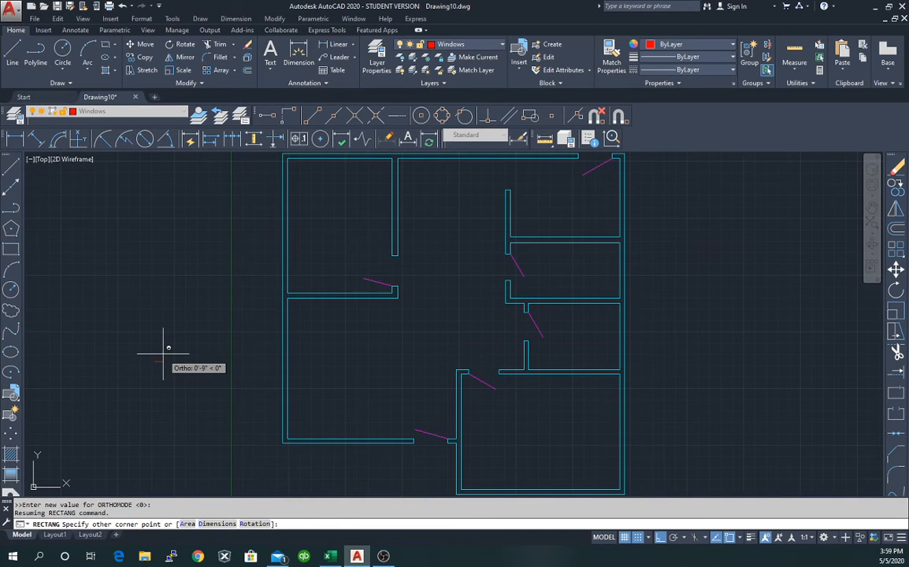
pyautogui.press('F10')
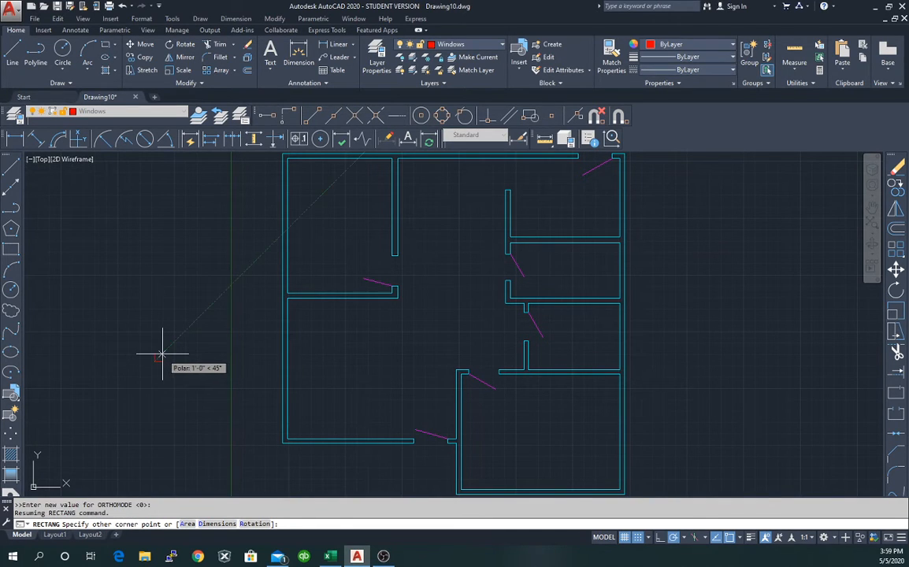
pyautogui.press('Escape')
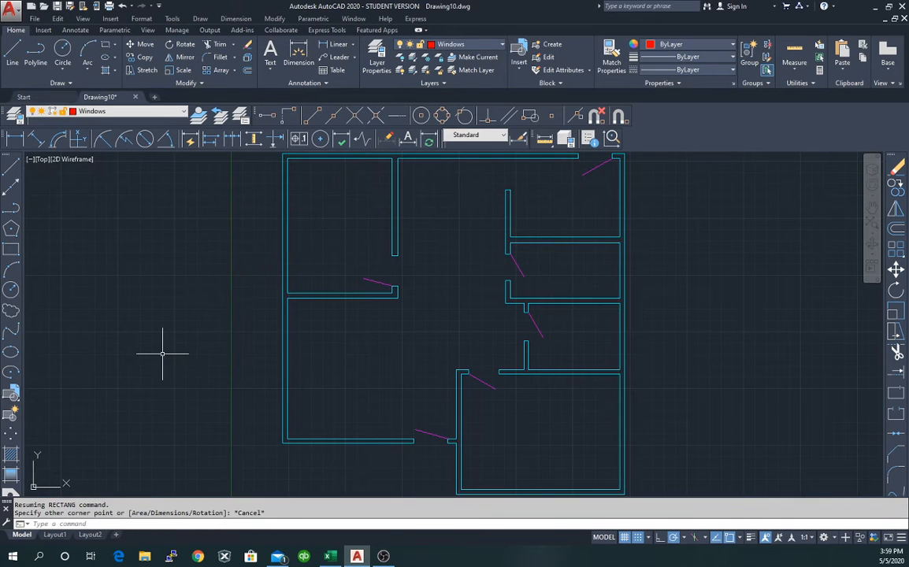
pyautogui.click(13, 251)
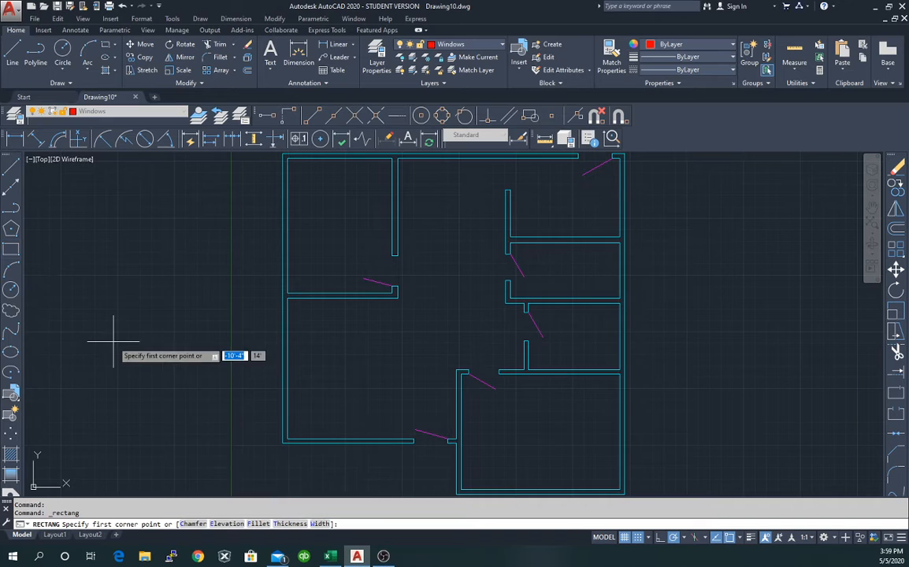
pyautogui.click(166, 342)
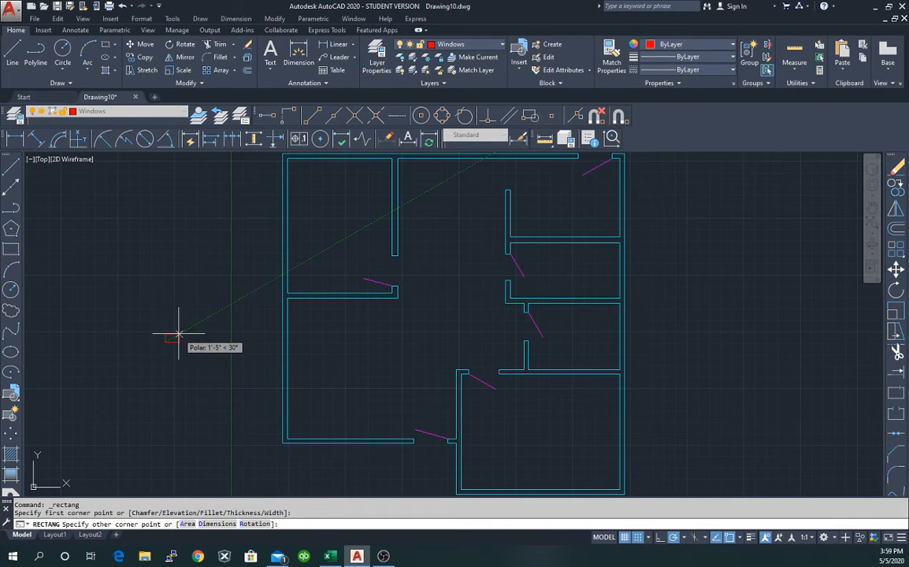
pyautogui.press('F8')
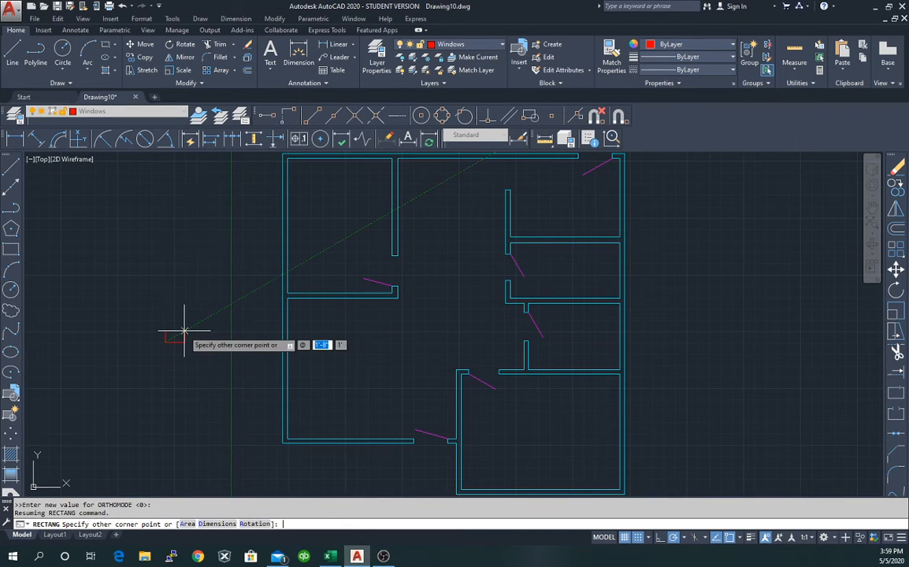
pyautogui.press('Tab')
pyautogui.press('Return')
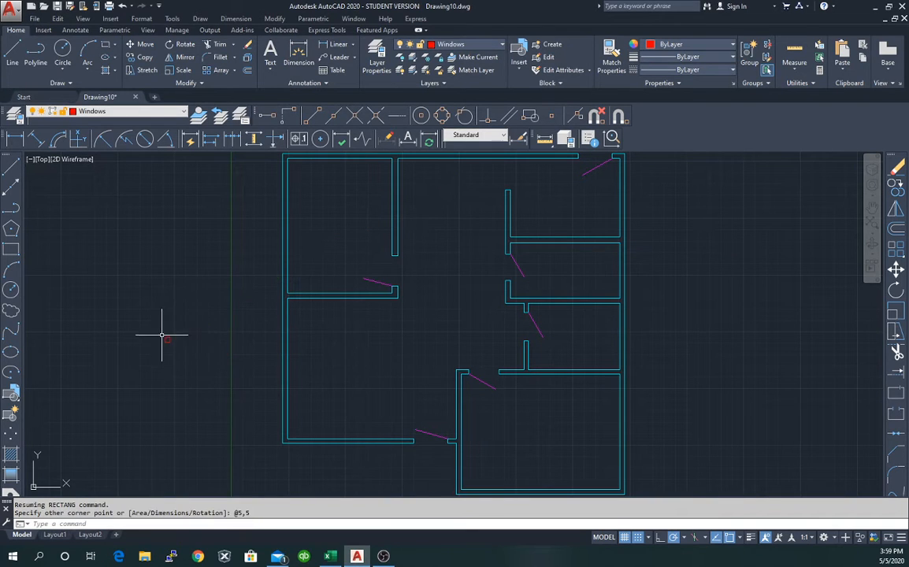
pyautogui.scroll(4, 162, 335)
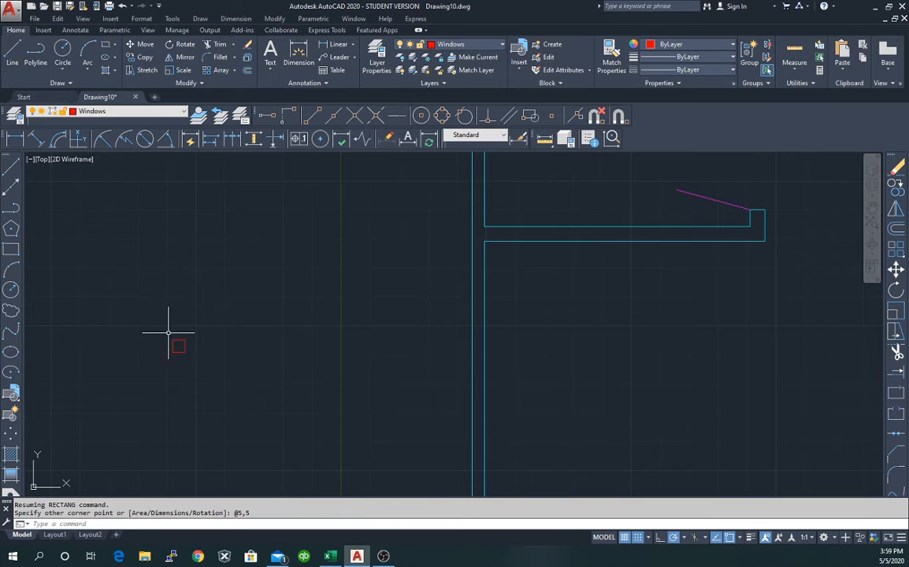
pyautogui.click(168, 335)
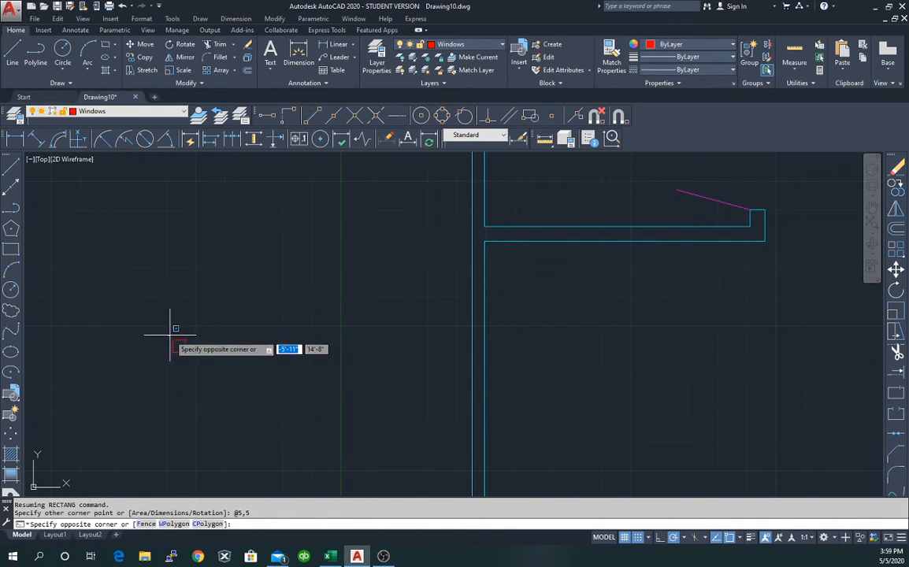
pyautogui.press('Escape')
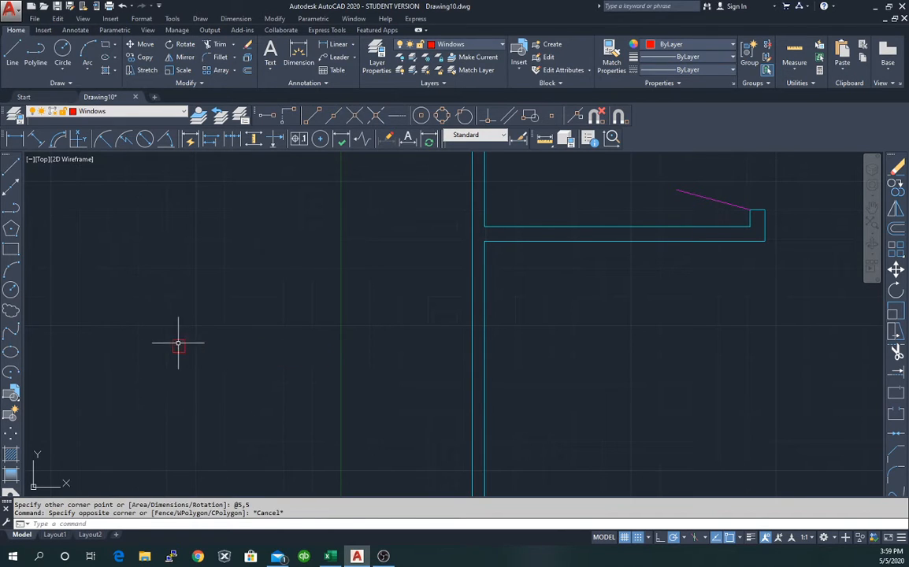
pyautogui.click(178, 343)
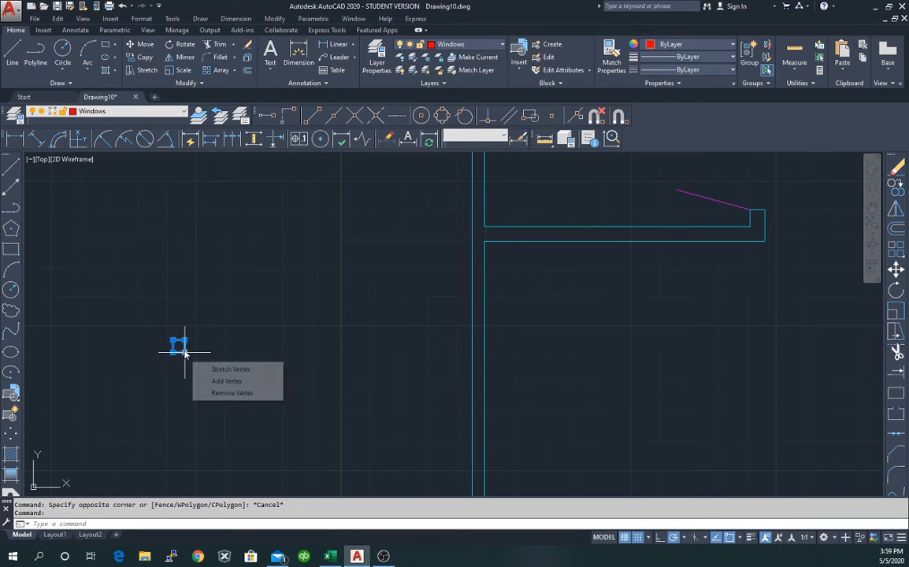
# Copy the square to three spots: above, to the right, and lower right of it.
pyautogui.rightClick(184, 344)
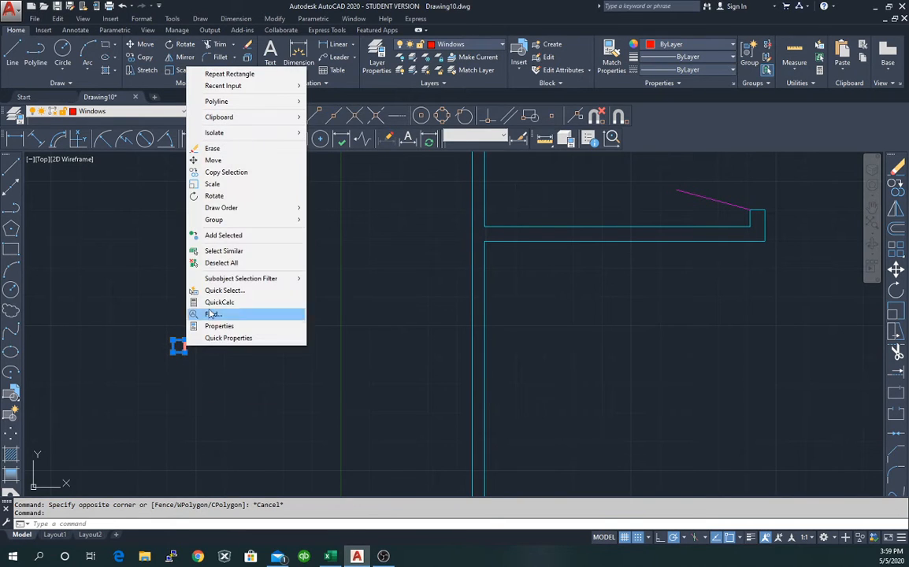
pyautogui.click(228, 173)
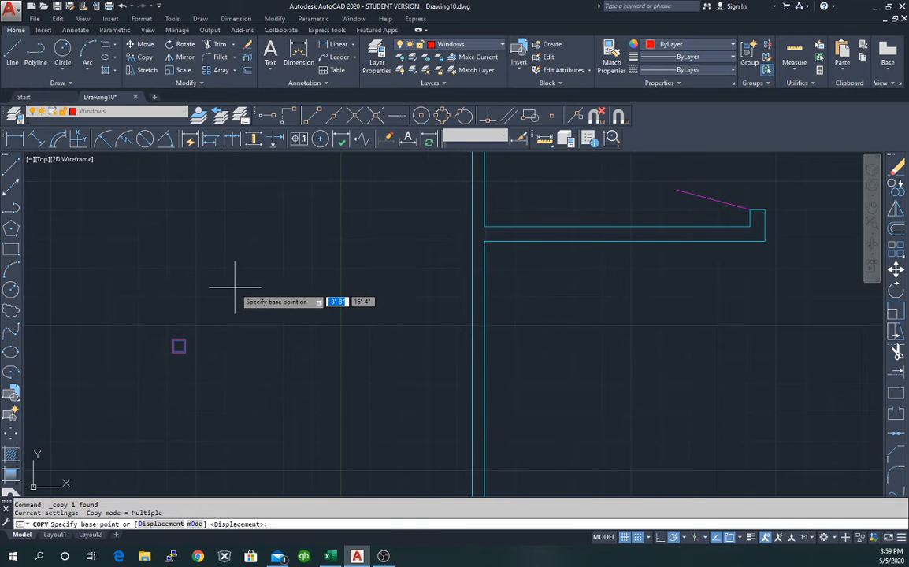
pyautogui.click(183, 343)
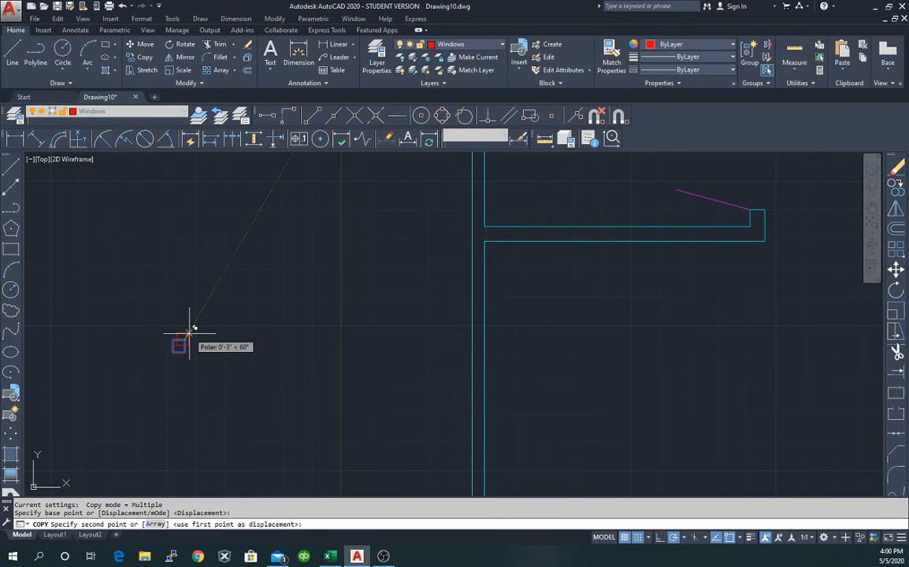
pyautogui.click(186, 261)
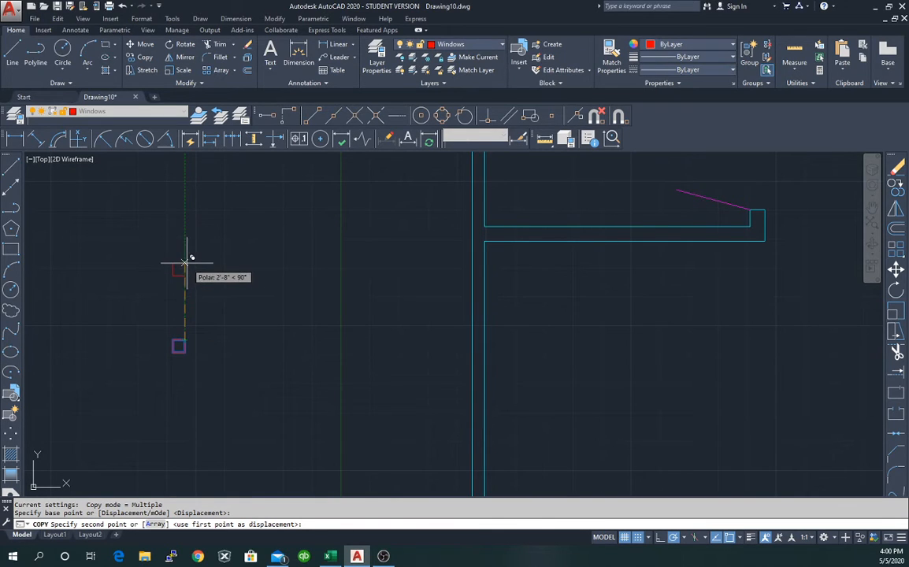
pyautogui.click(243, 263)
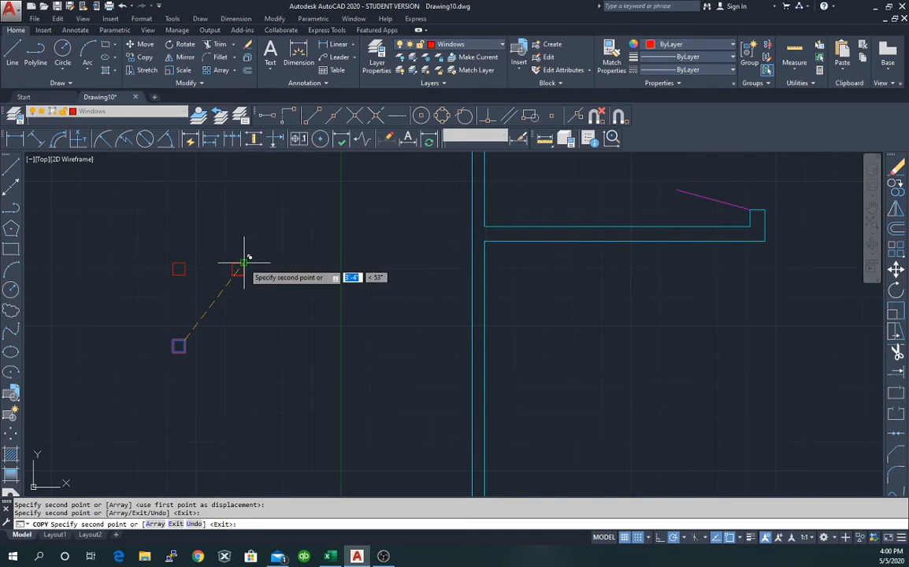
pyautogui.click(241, 354)
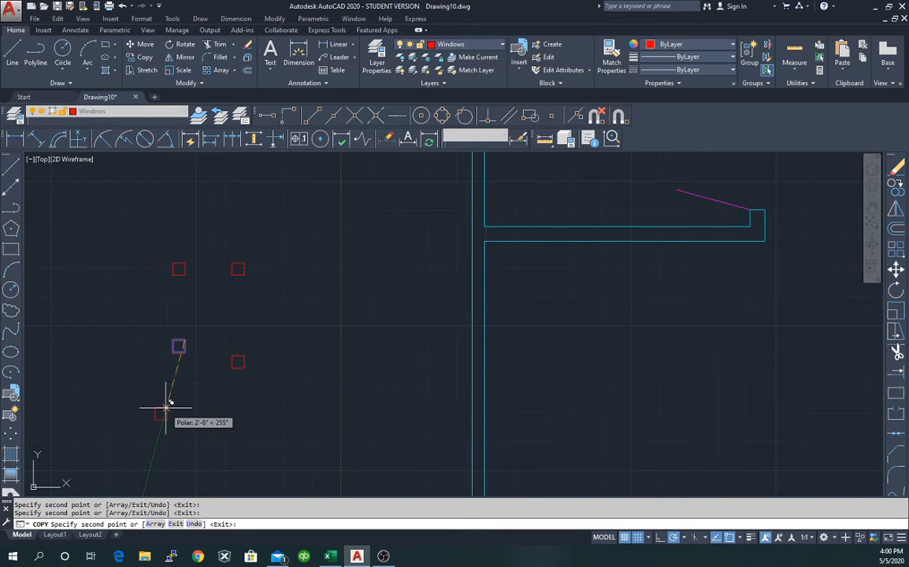
pyautogui.press('Escape')
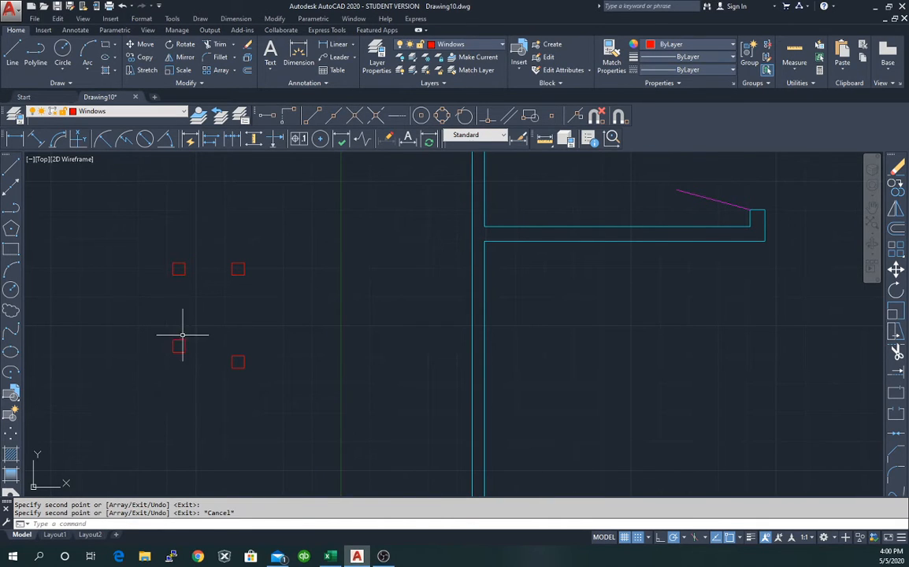
pyautogui.click(238, 268)
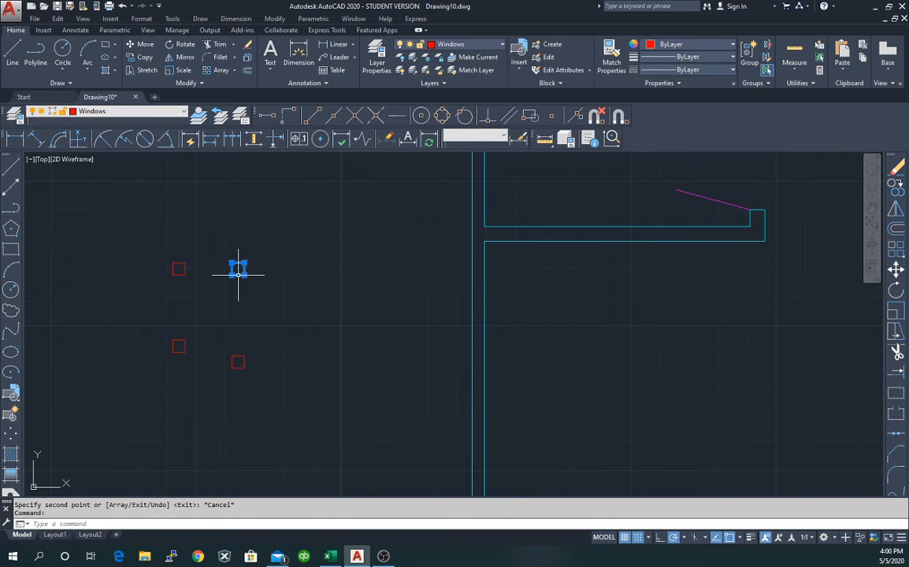
pyautogui.rightClick(238, 272)
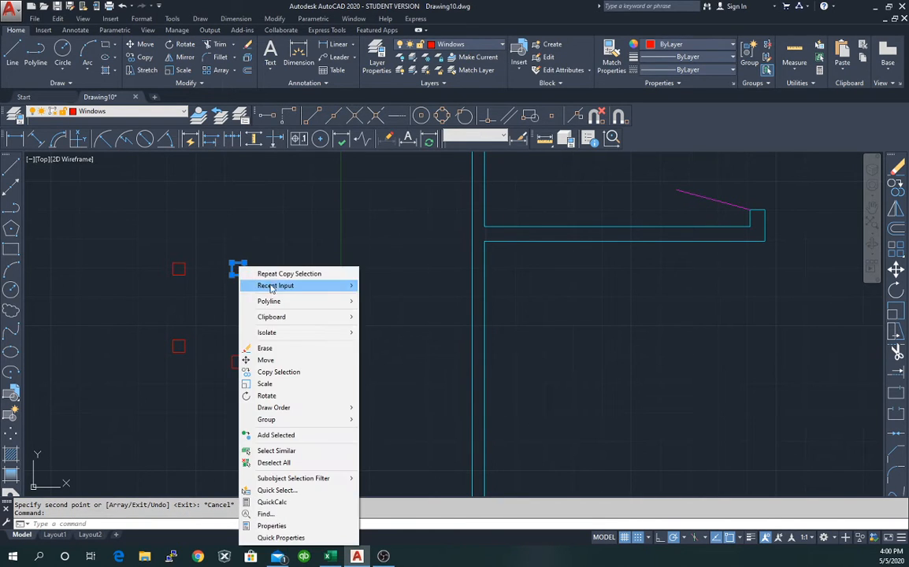
pyautogui.click(276, 358)
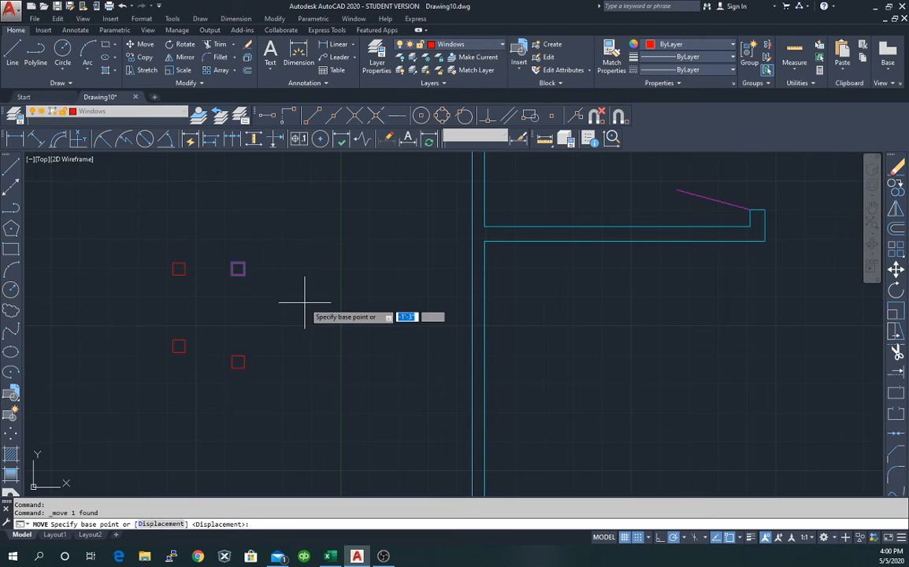
pyautogui.click(239, 268)
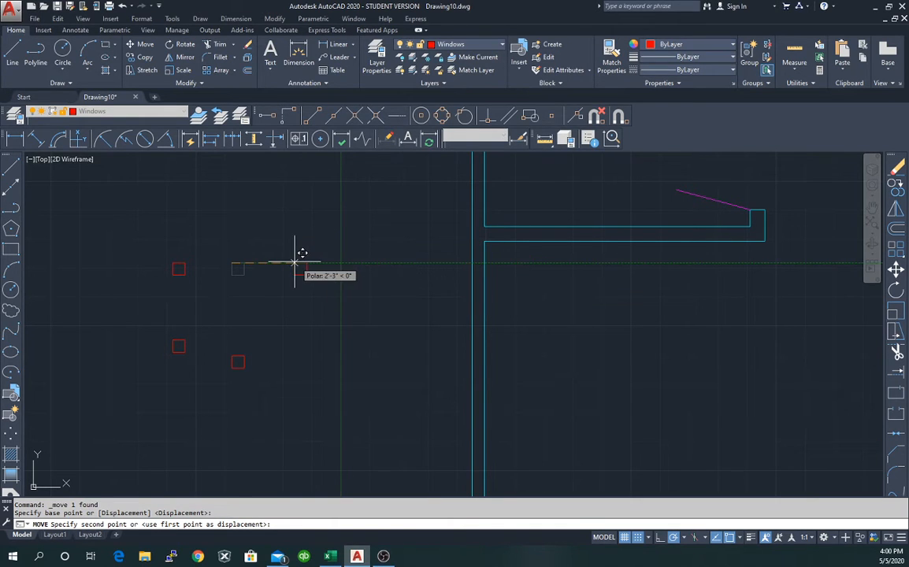
pyautogui.press('Escape')
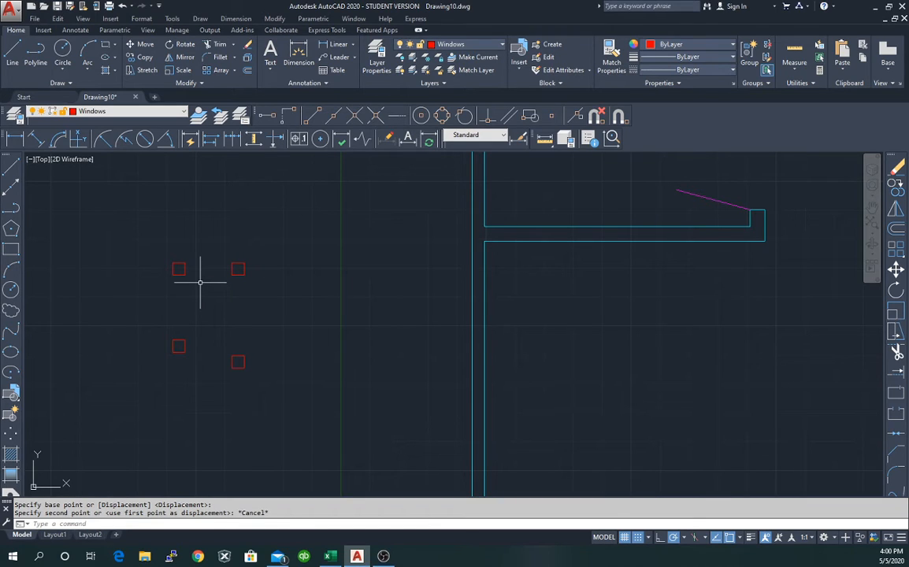
pyautogui.click(179, 351)
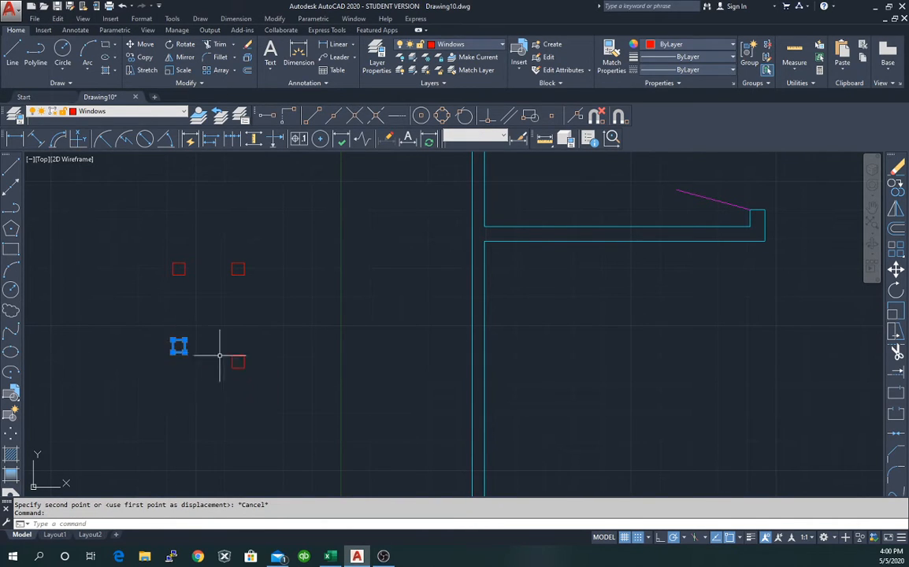
pyautogui.press('Escape')
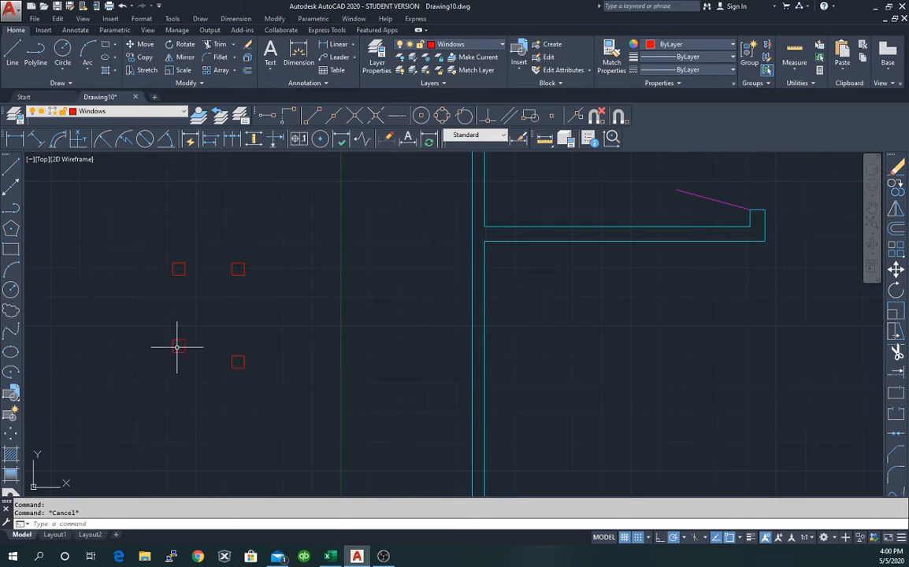
pyautogui.click(237, 362)
pyautogui.press('Escape')
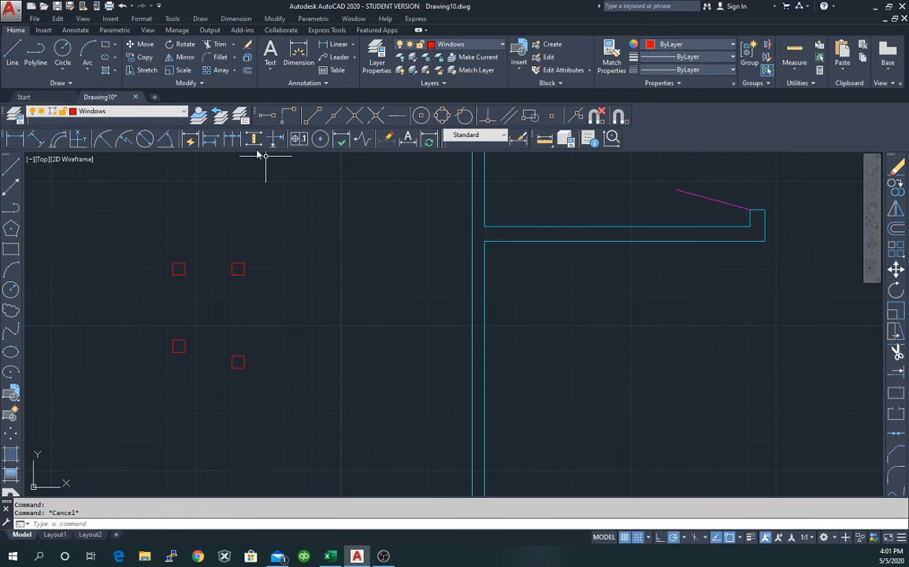
pyautogui.click(178, 18)
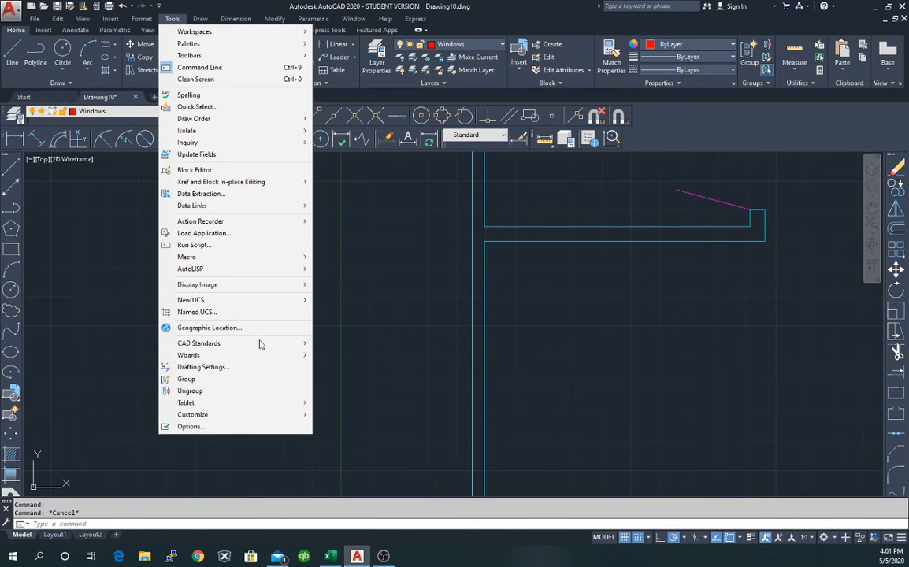
pyautogui.click(203, 367)
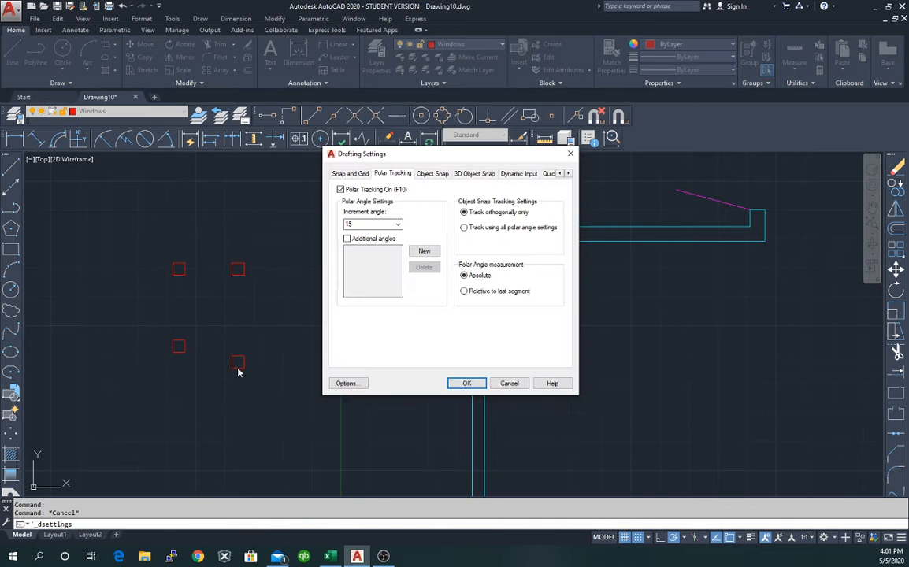
pyautogui.click(435, 174)
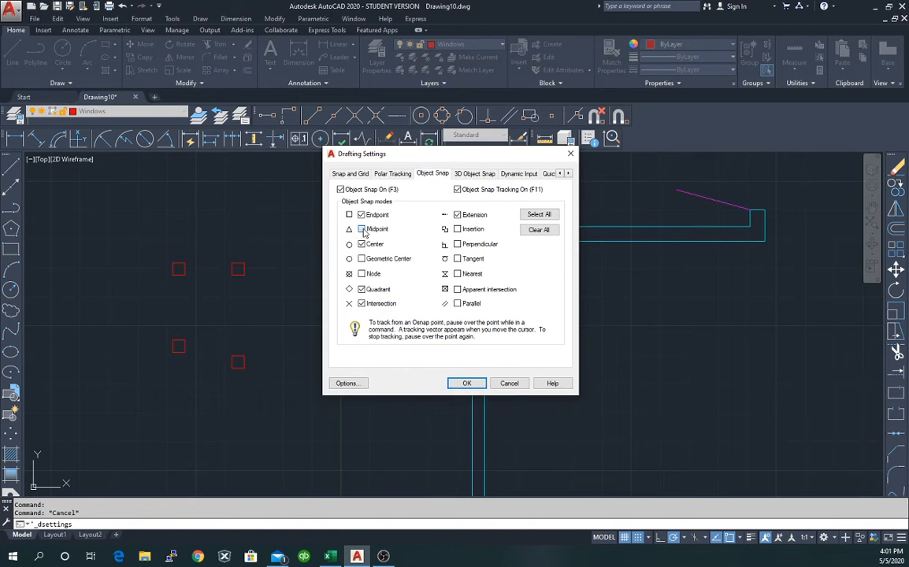
pyautogui.click(467, 384)
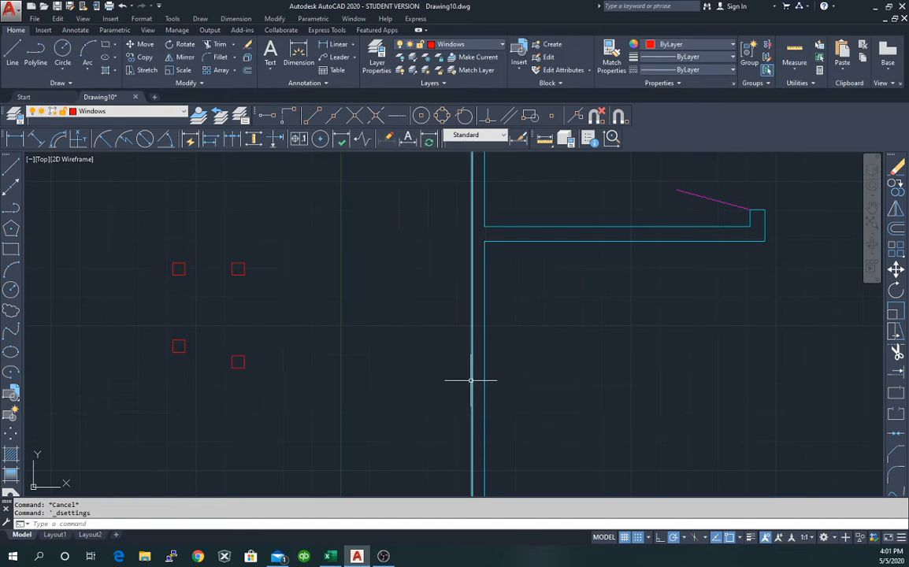
# Draw a 4'2" red line from the lower-left square's midpoint.
pyautogui.click(12, 168)
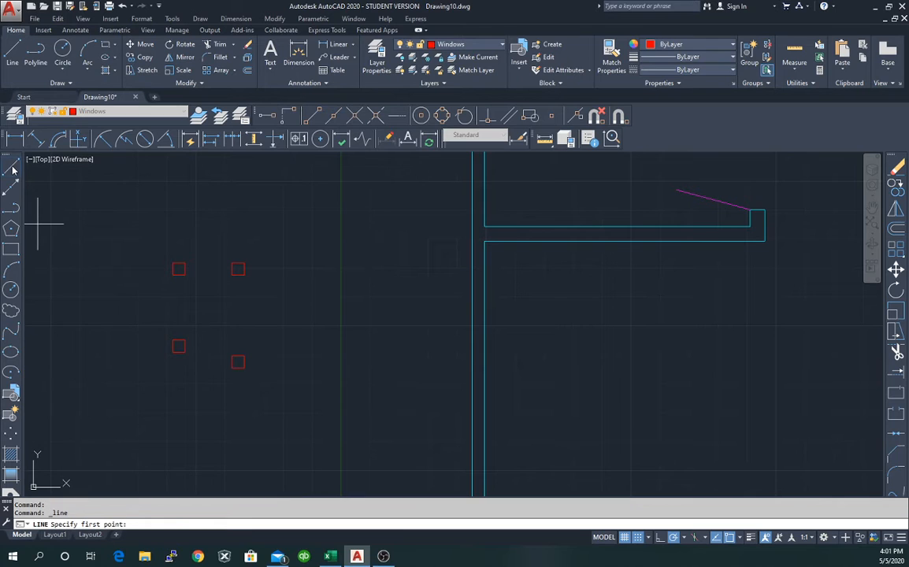
pyautogui.click(185, 346)
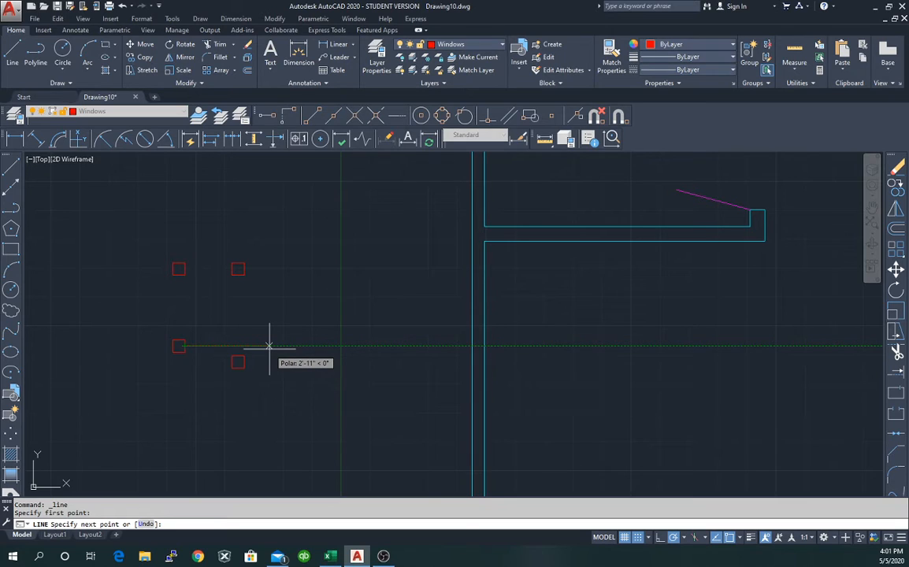
pyautogui.write("4'2")
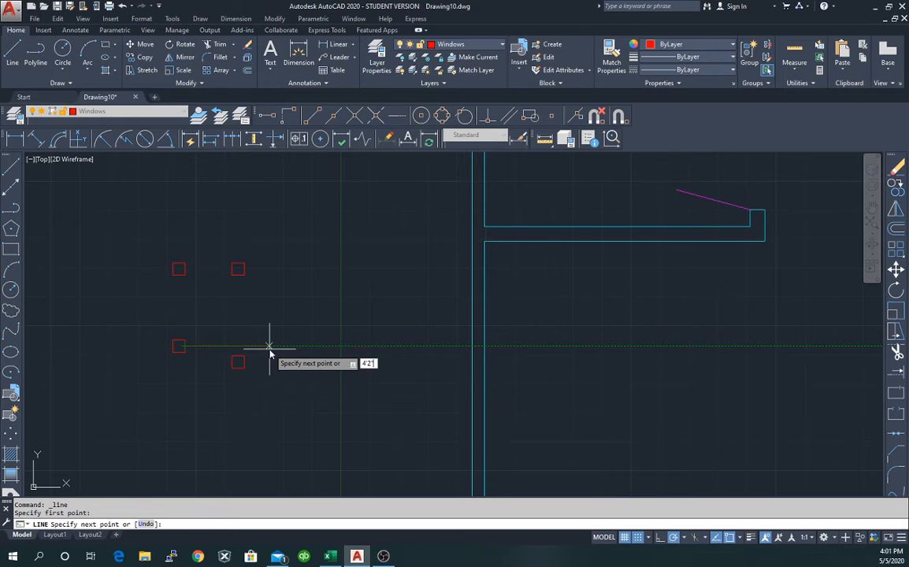
pyautogui.write('"')
pyautogui.press('Return')
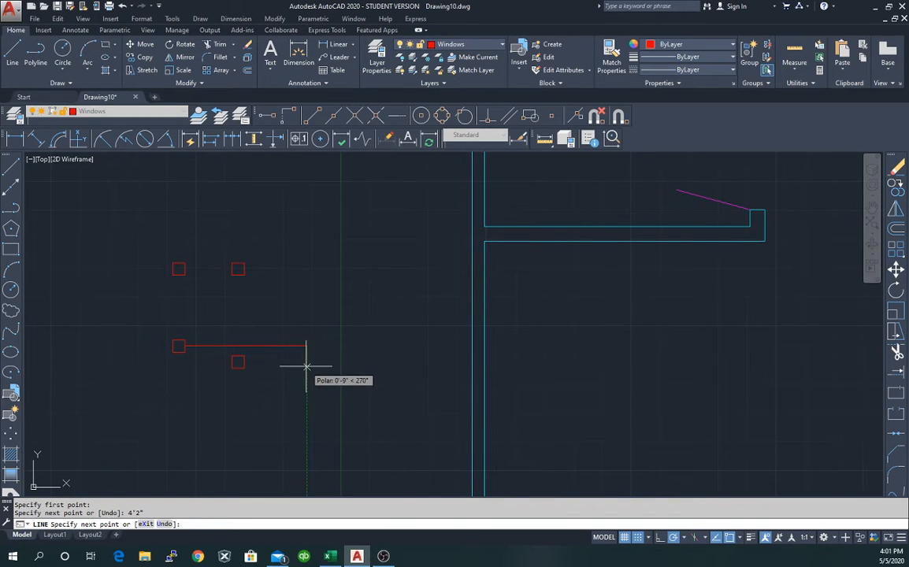
pyautogui.press('Escape')
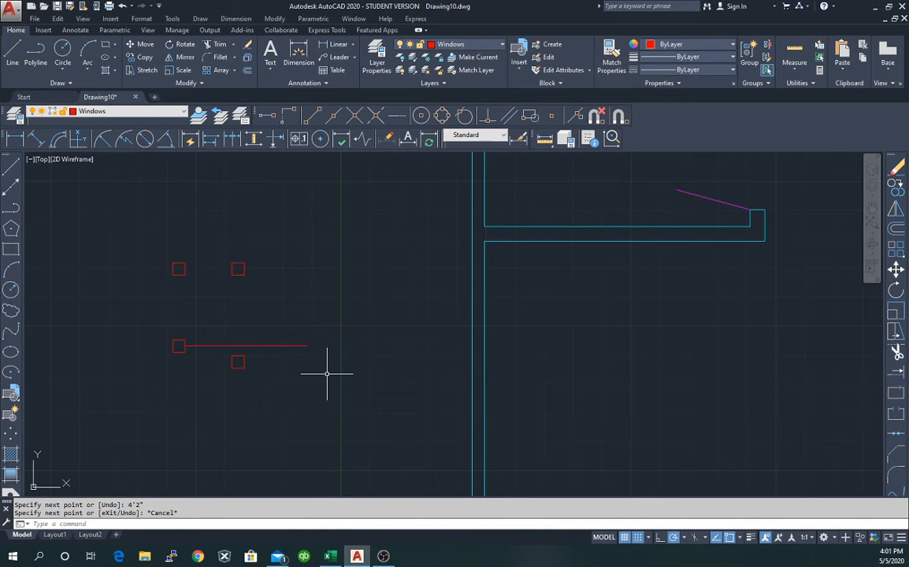
# Draw a 3'2" red line from the upper-right square.
pyautogui.click(10, 167)
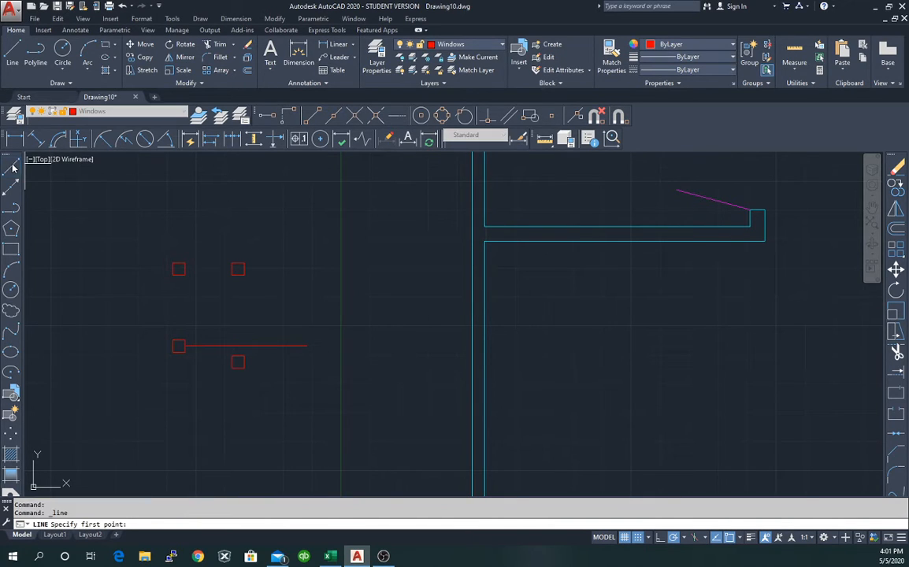
pyautogui.click(243, 268)
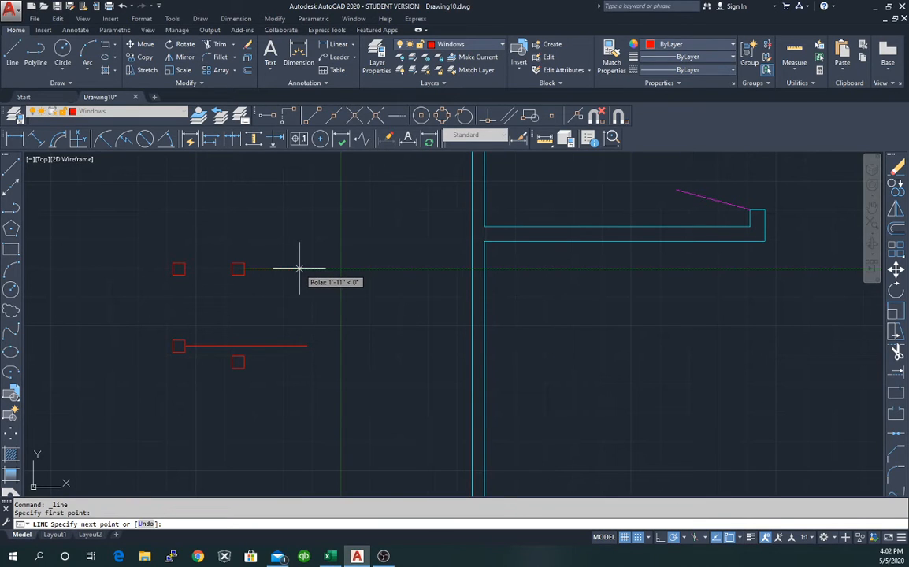
pyautogui.write('3')
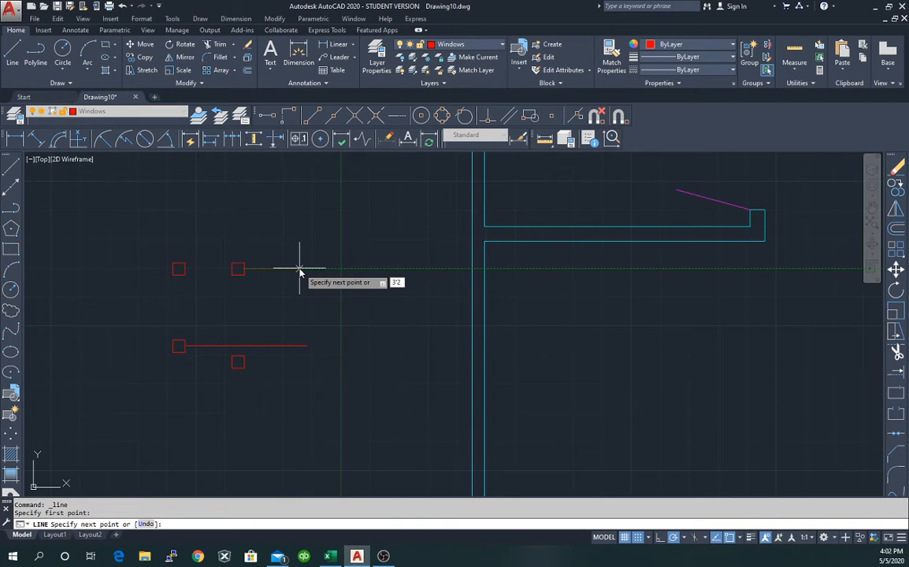
pyautogui.write('\'2"')
pyautogui.press('Return')
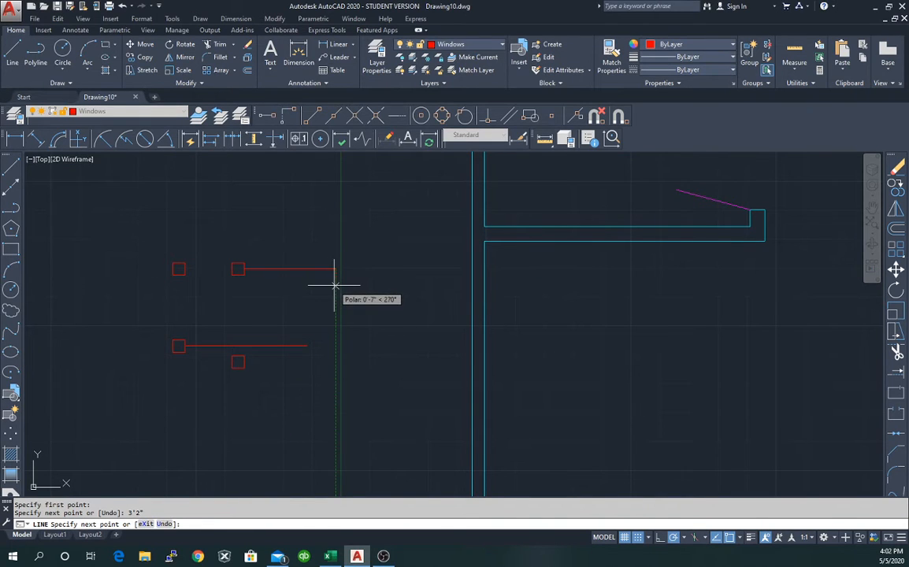
pyautogui.press('Escape')
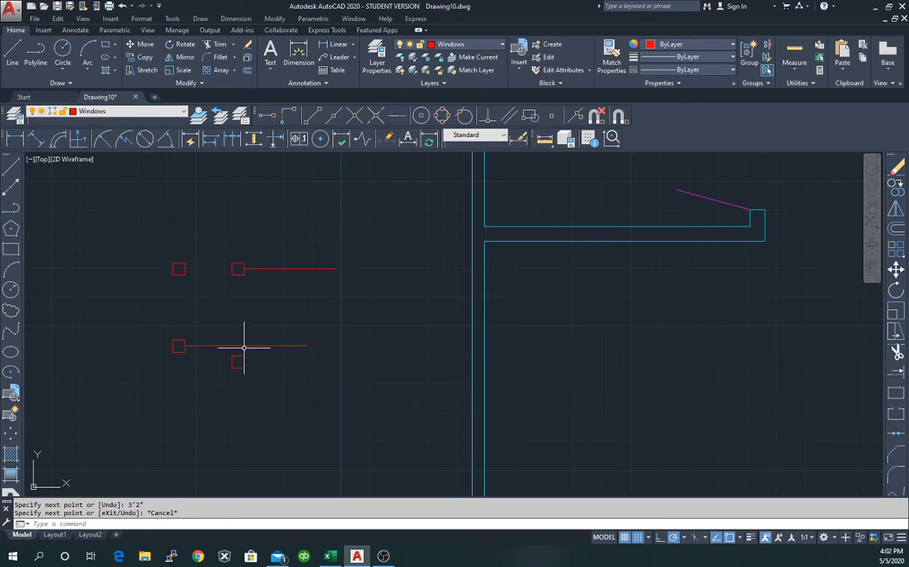
pyautogui.click(185, 274)
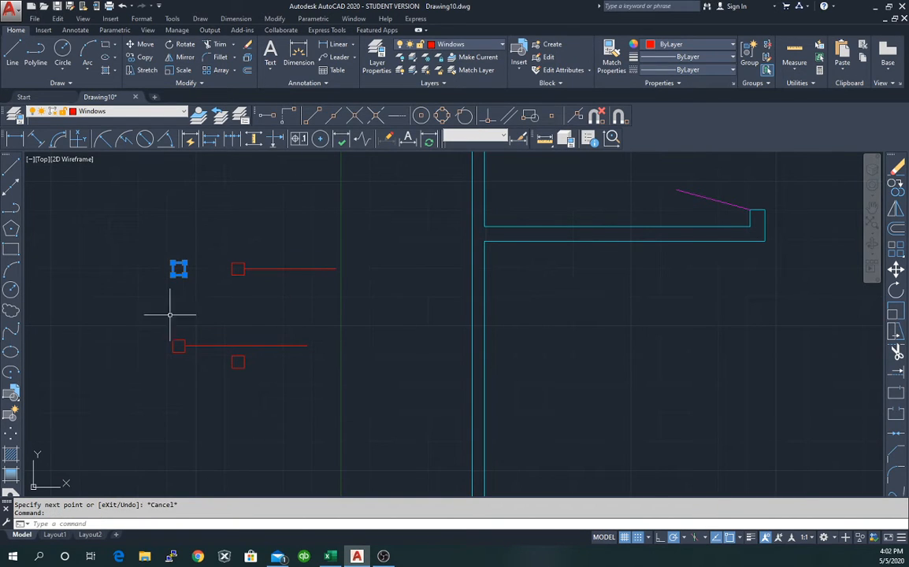
# Move the upper-left square by its midpoint onto the upper line's right end.
pyautogui.rightClick(130, 267)
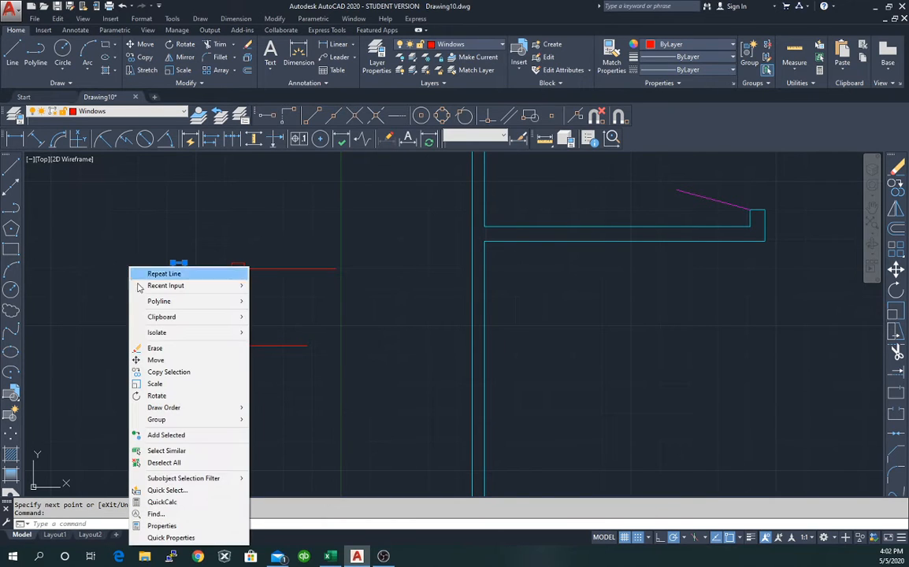
pyautogui.click(157, 360)
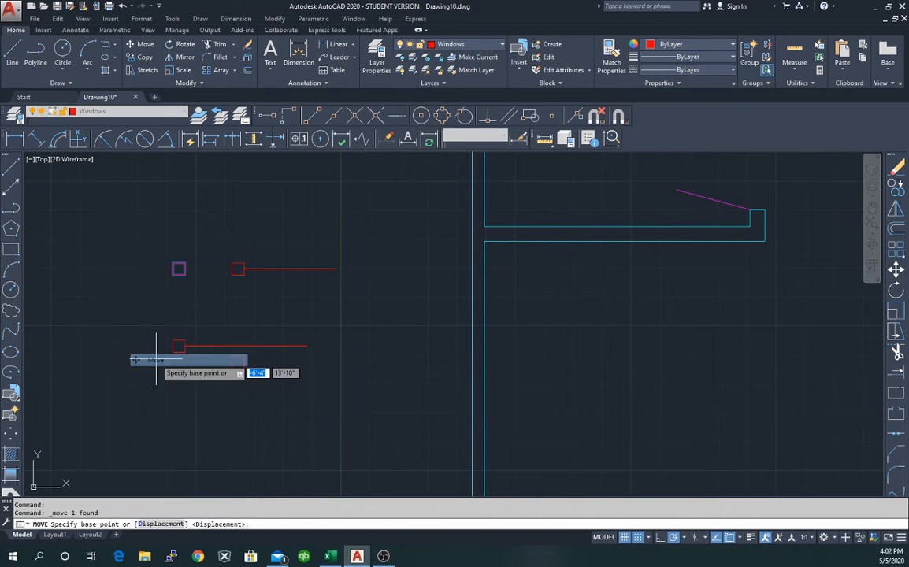
pyautogui.click(173, 268)
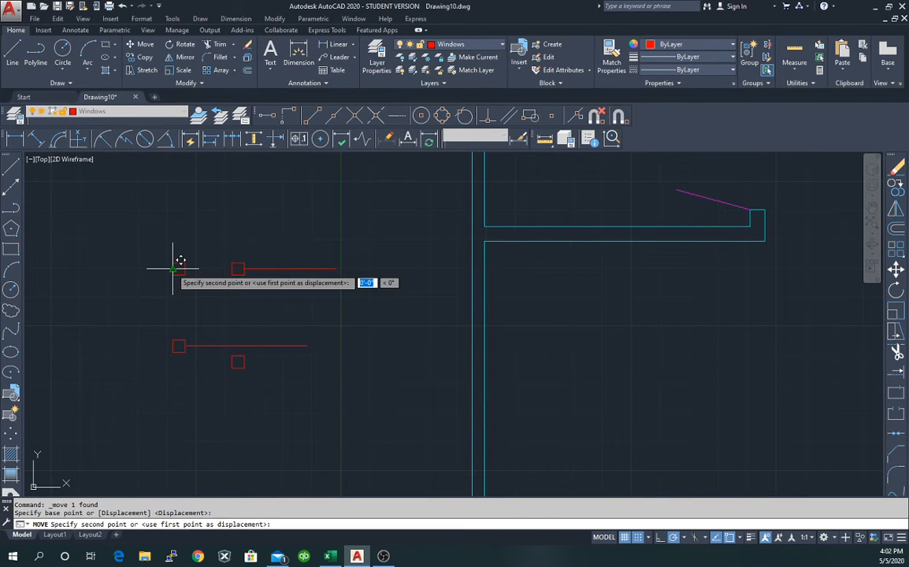
pyautogui.click(338, 268)
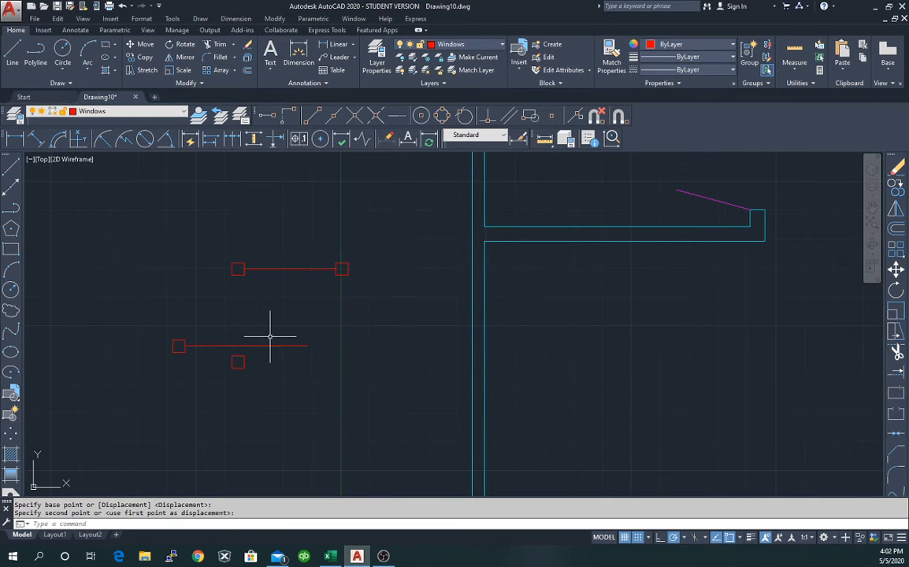
pyautogui.press('Escape')
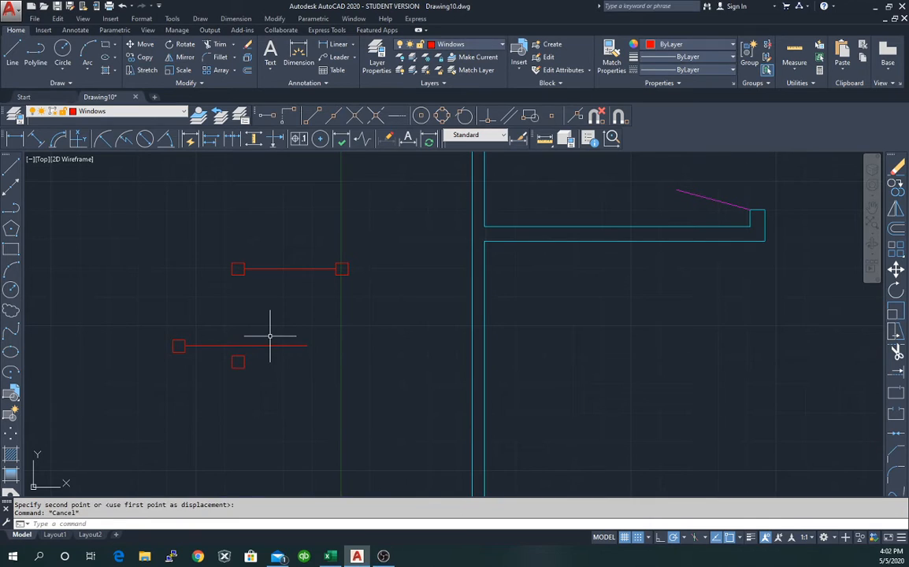
# Move the lower square by its midpoint onto the lower line's right end.
pyautogui.click(233, 362)
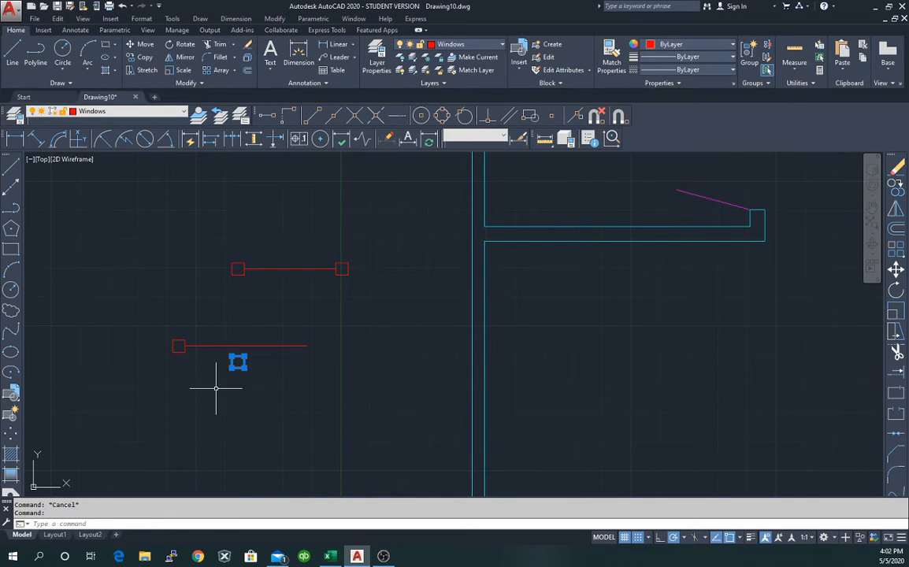
pyautogui.rightClick(215, 391)
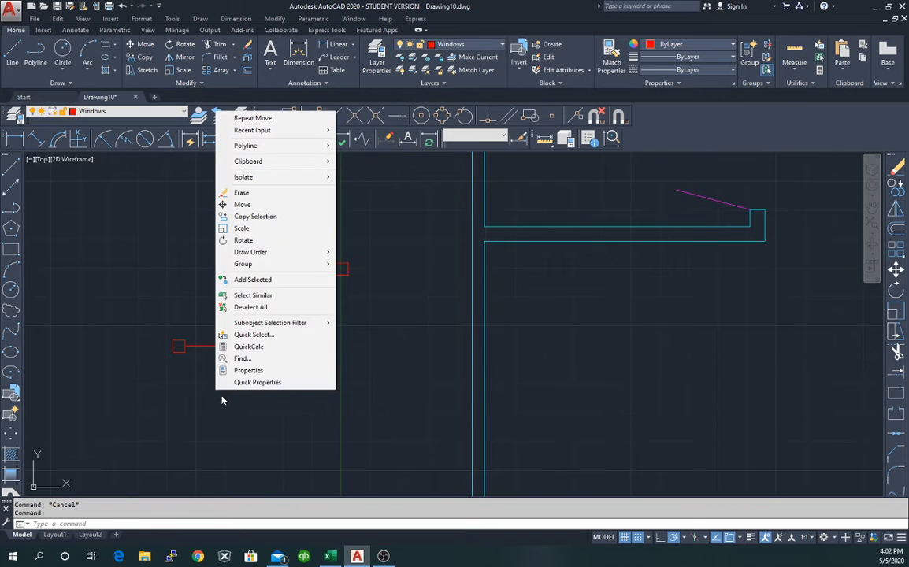
pyautogui.click(246, 205)
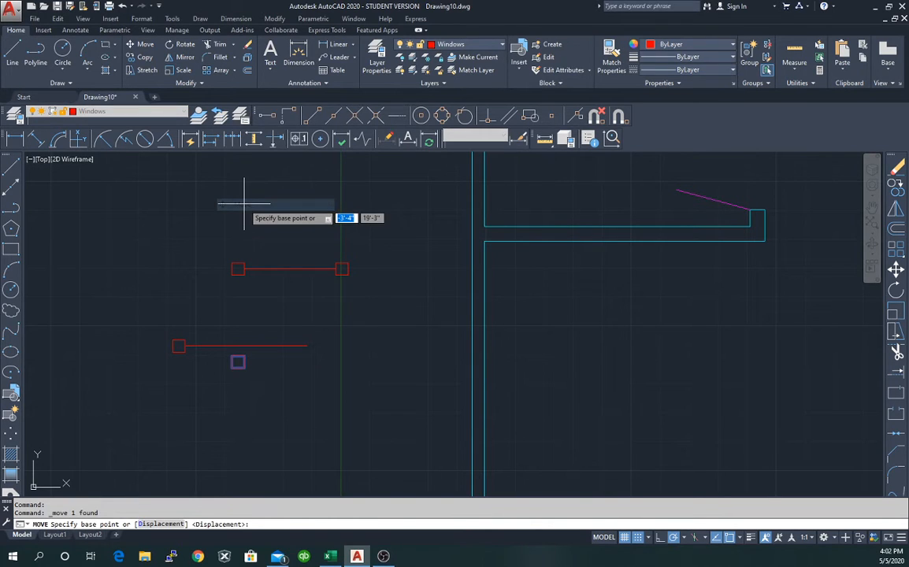
pyautogui.click(233, 362)
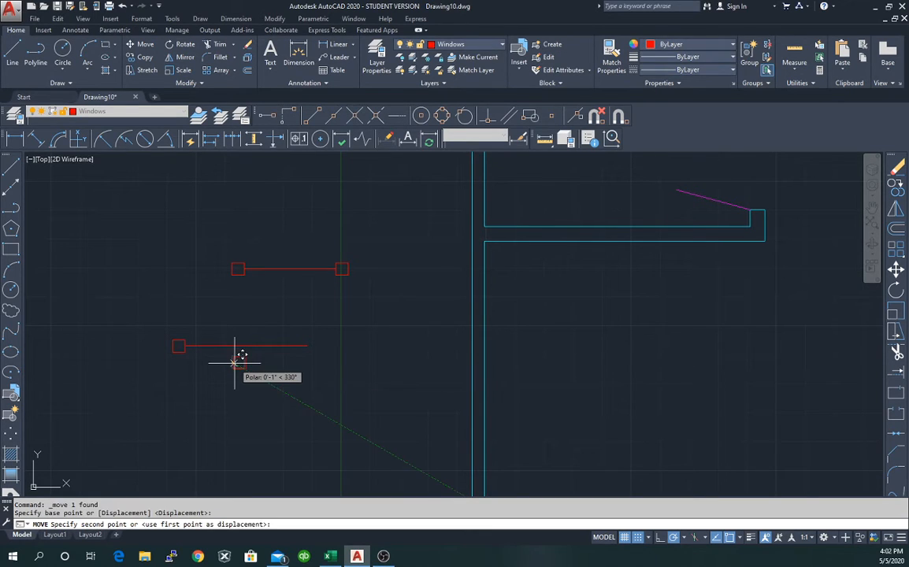
pyautogui.click(312, 346)
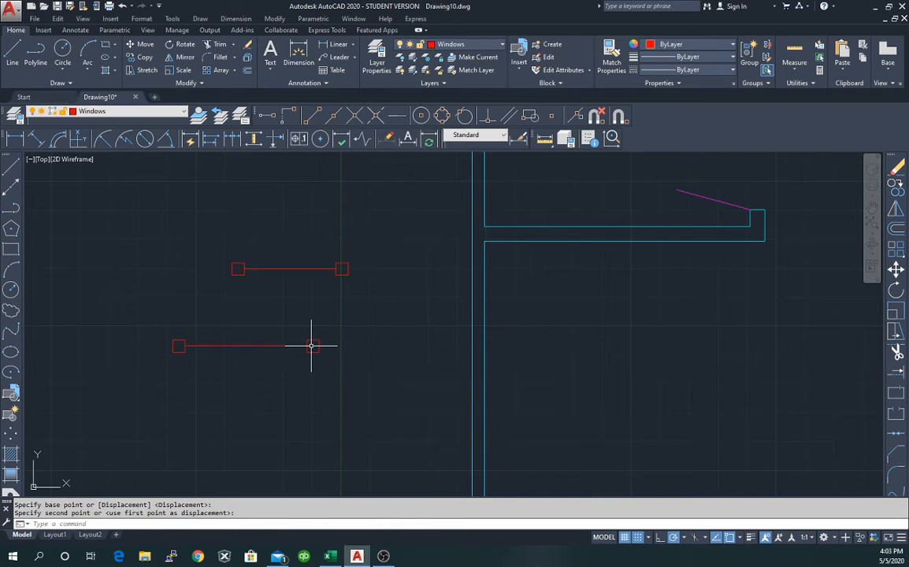
pyautogui.press('Escape')
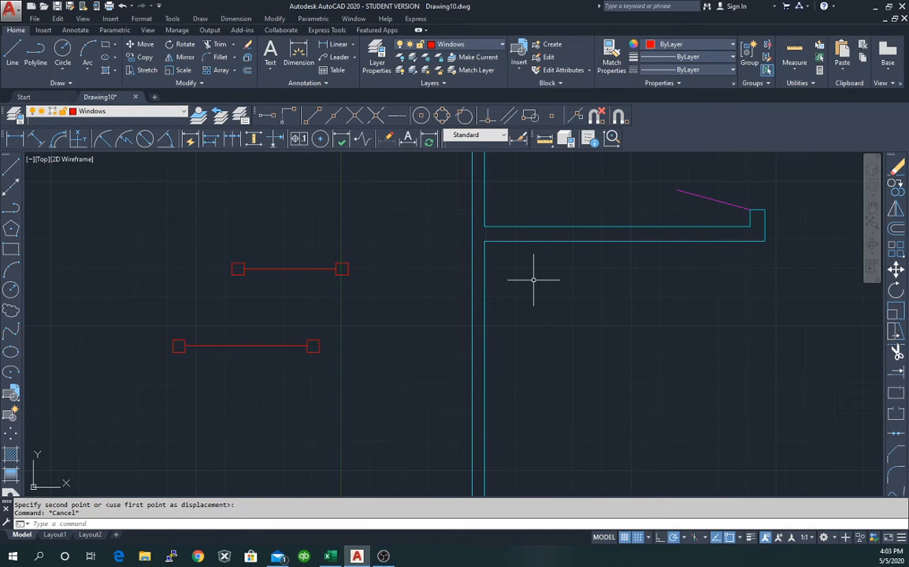
# Measure the lower window symbol at 5'-1", then zoom in and select its left square.
pyautogui.click(548, 142)
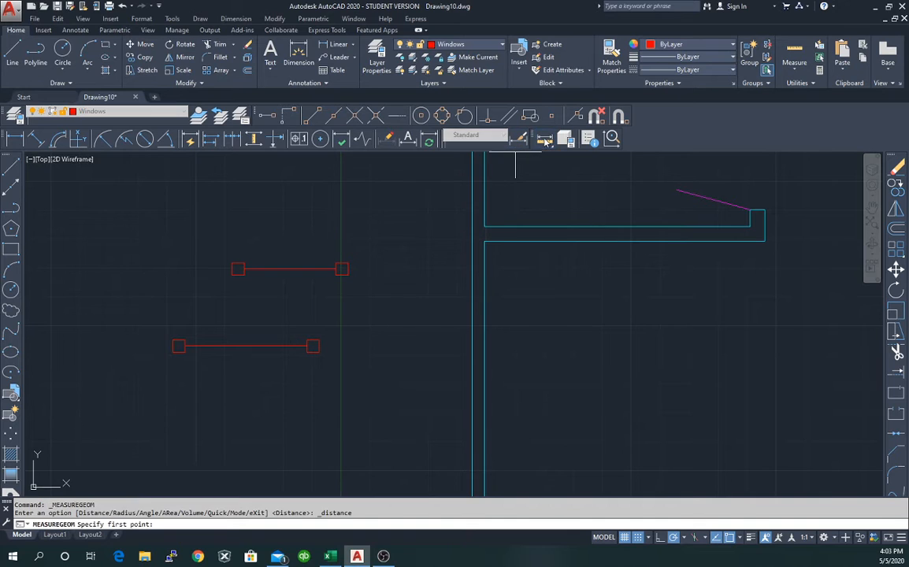
pyautogui.click(179, 345)
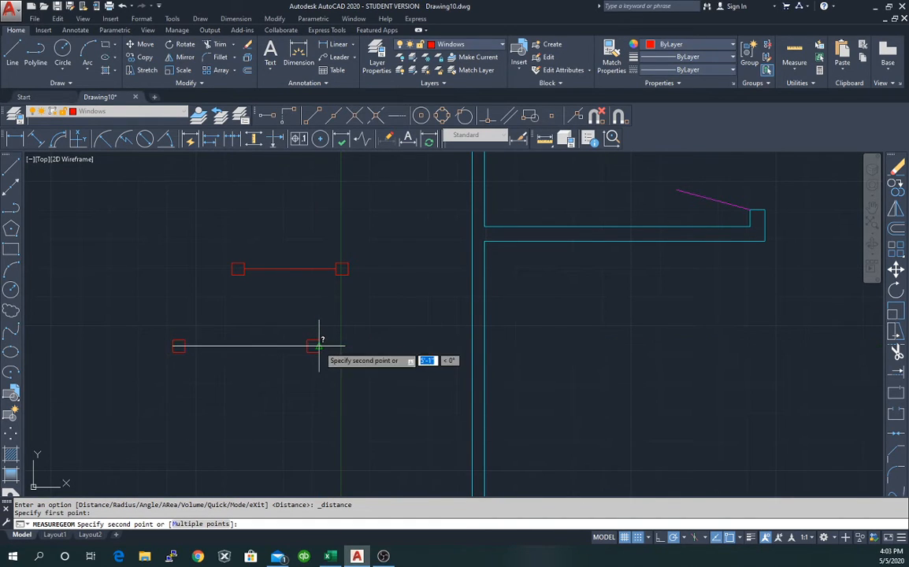
pyautogui.click(319, 345)
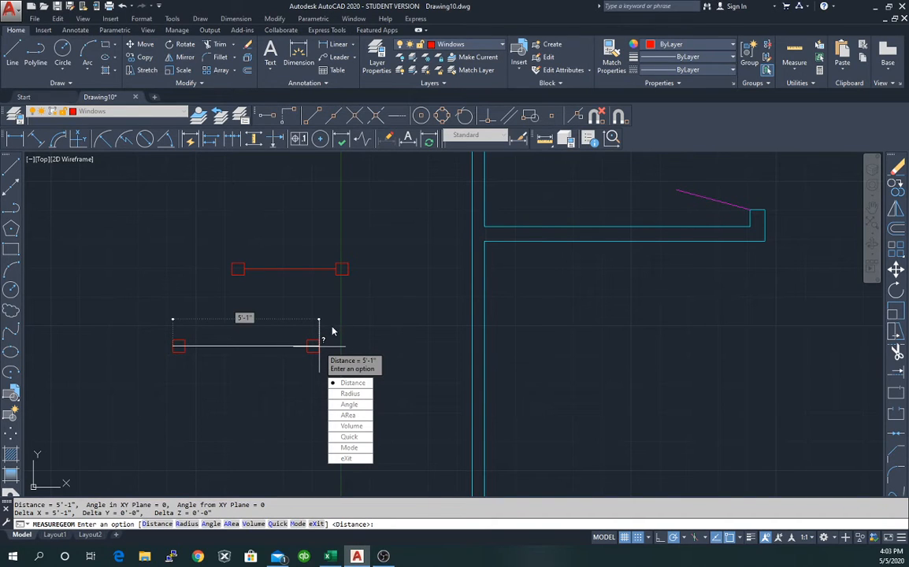
pyautogui.press('Escape')
pyautogui.scroll(4, 244, 349)
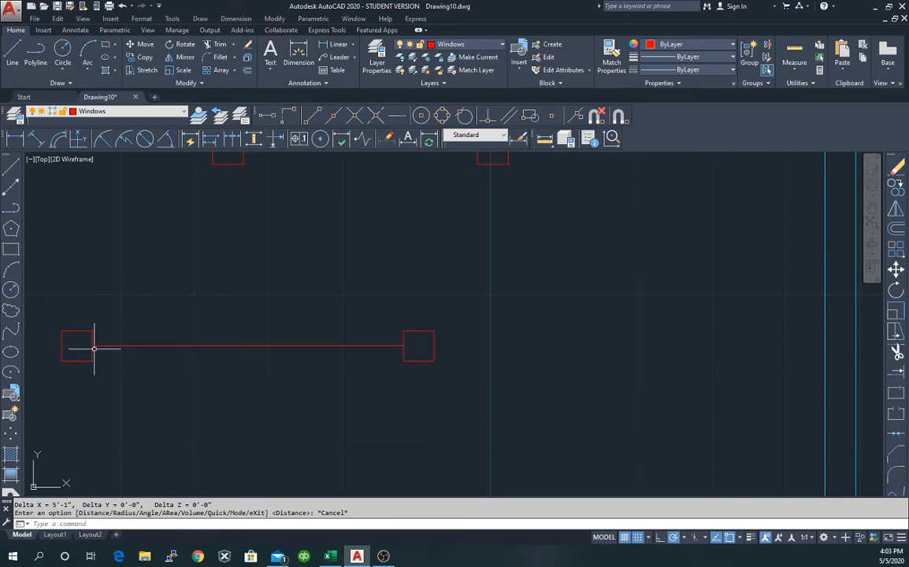
pyautogui.scroll(1, 92, 349)
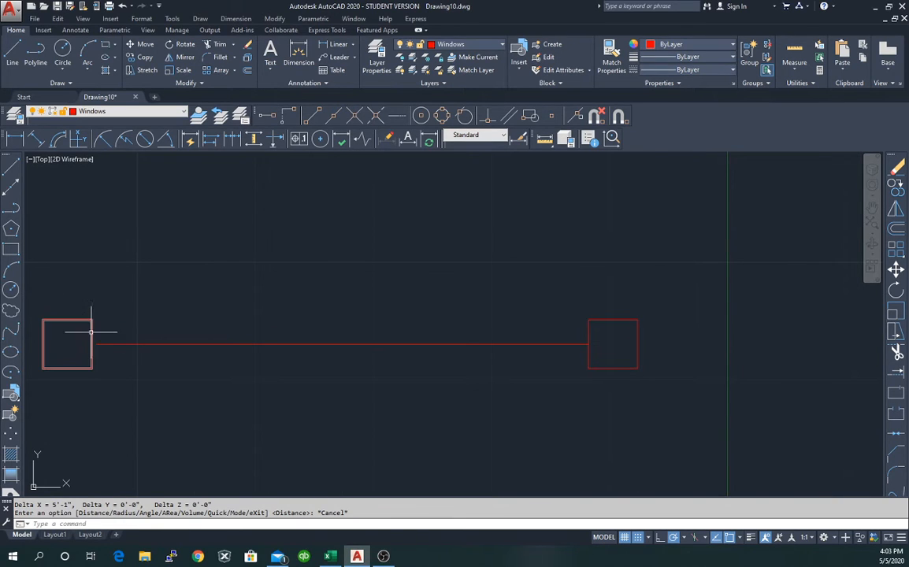
pyautogui.click(91, 328)
# Move the lower window's left 5-by-5 square onto the red line's left end, snapping to its edge.
pyautogui.moveTo(92, 344)
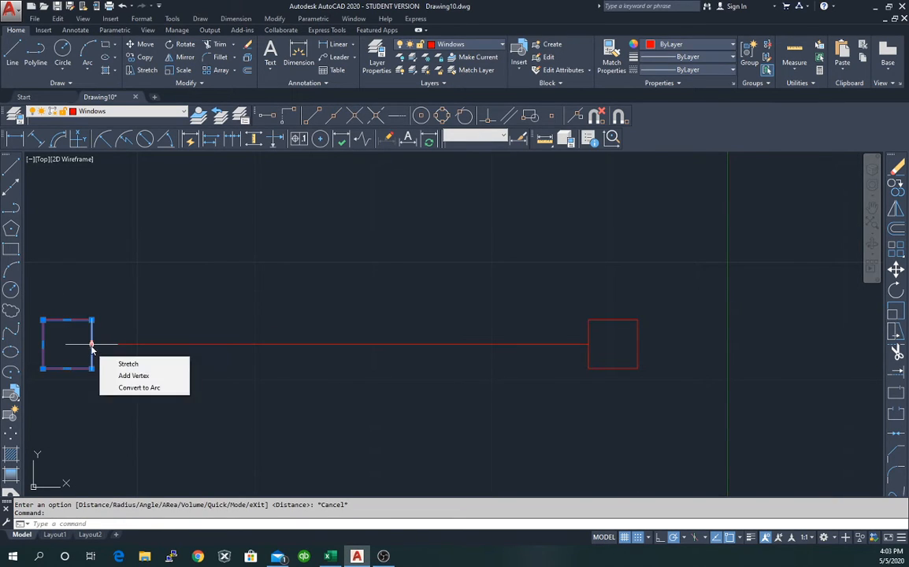
pyautogui.rightClick(135, 296)
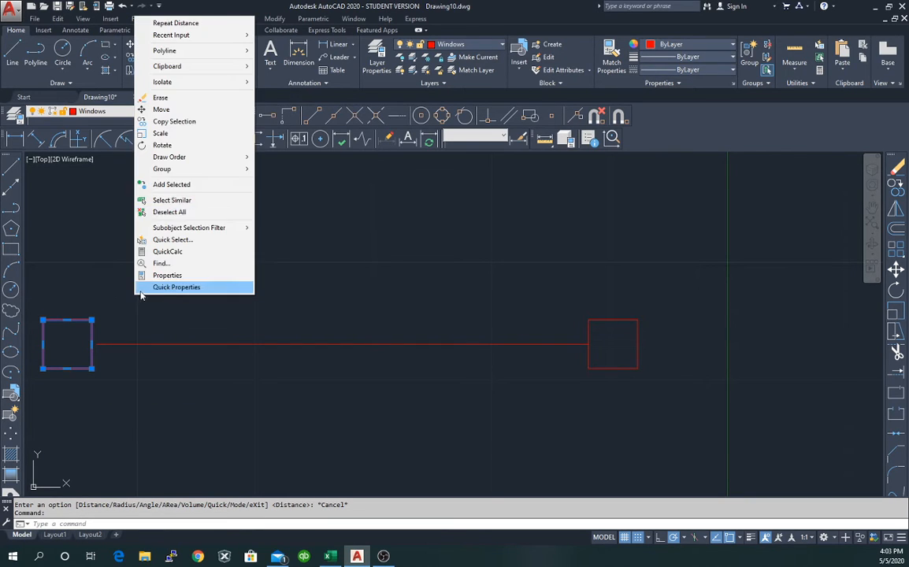
pyautogui.click(163, 110)
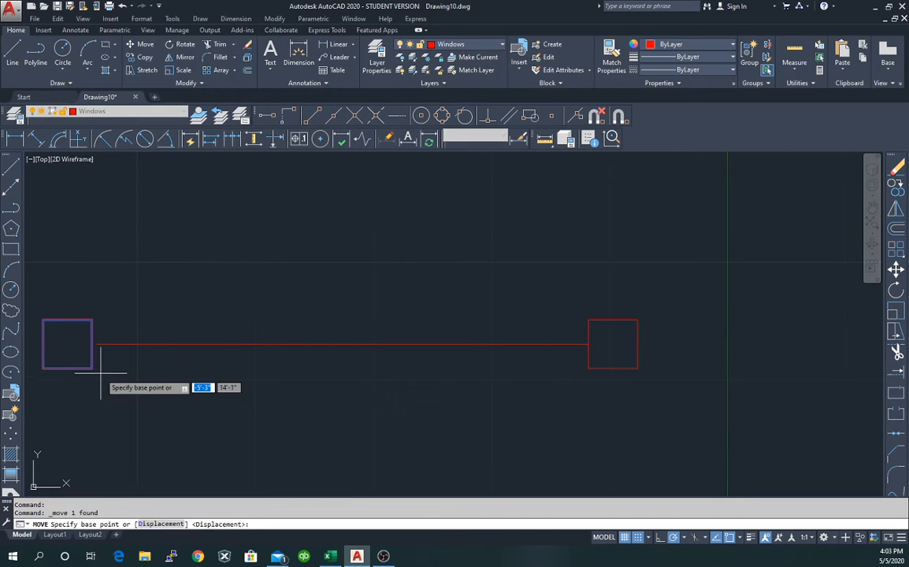
pyautogui.click(91, 344)
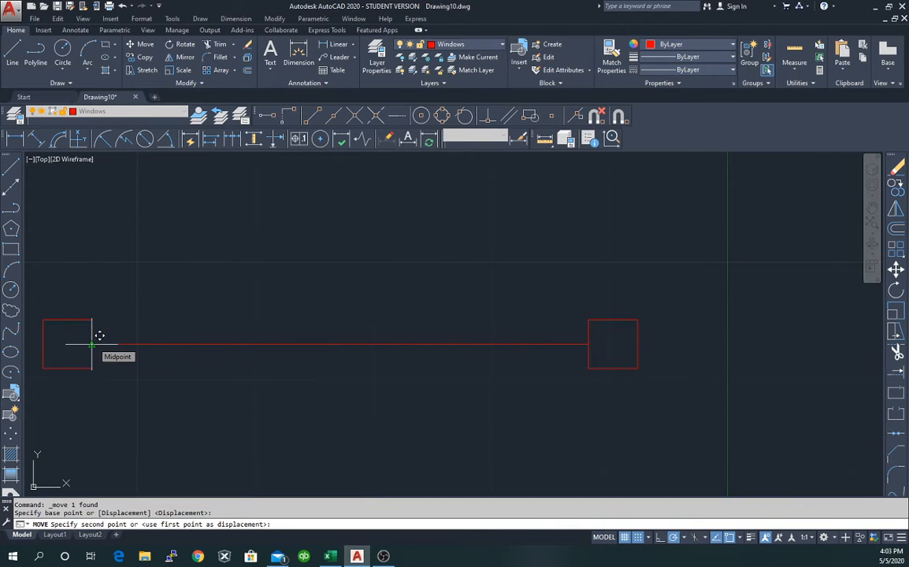
pyautogui.click(92, 344)
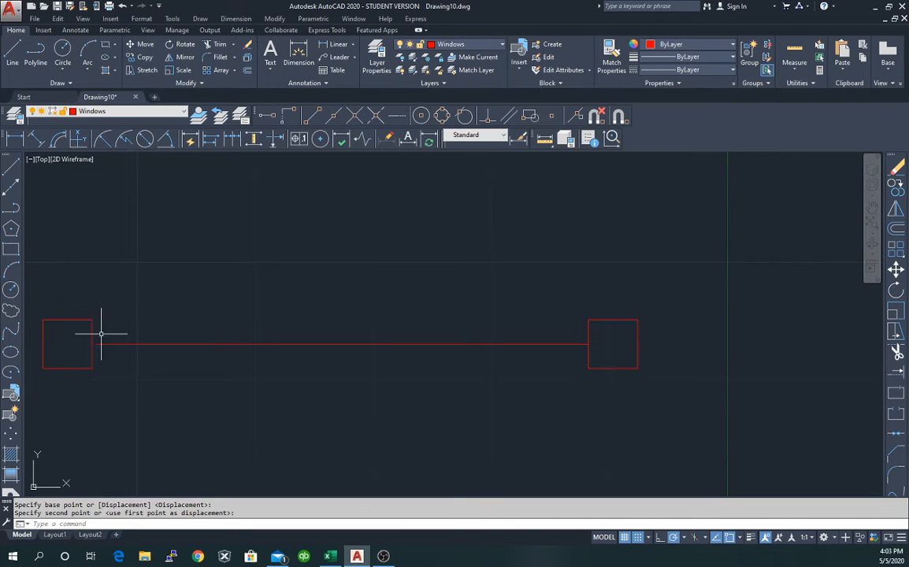
pyautogui.click(90, 335)
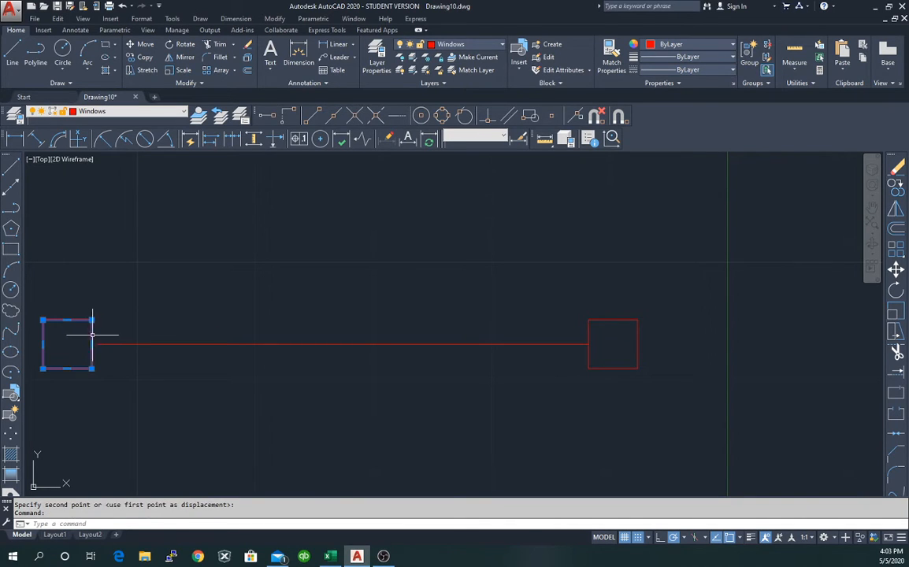
pyautogui.rightClick(108, 328)
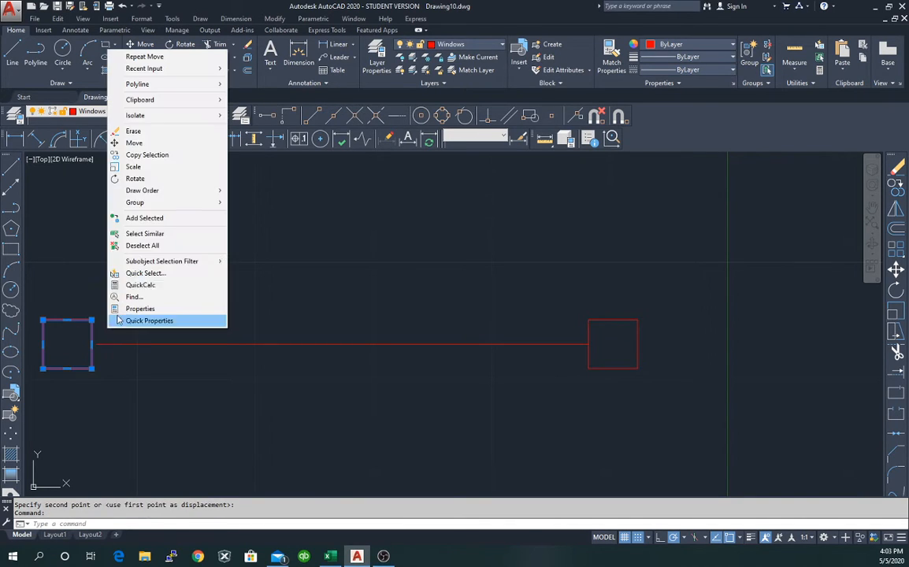
pyautogui.click(134, 143)
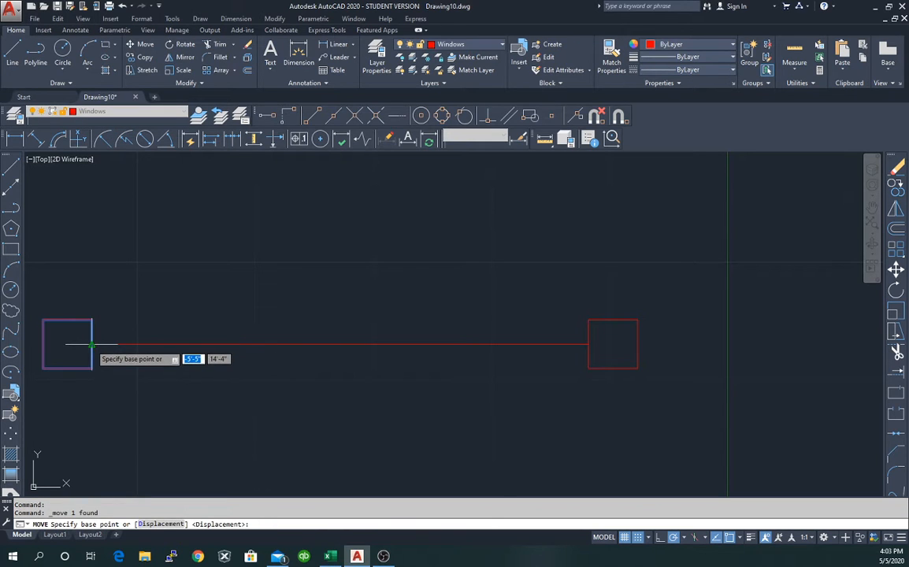
pyautogui.click(92, 344)
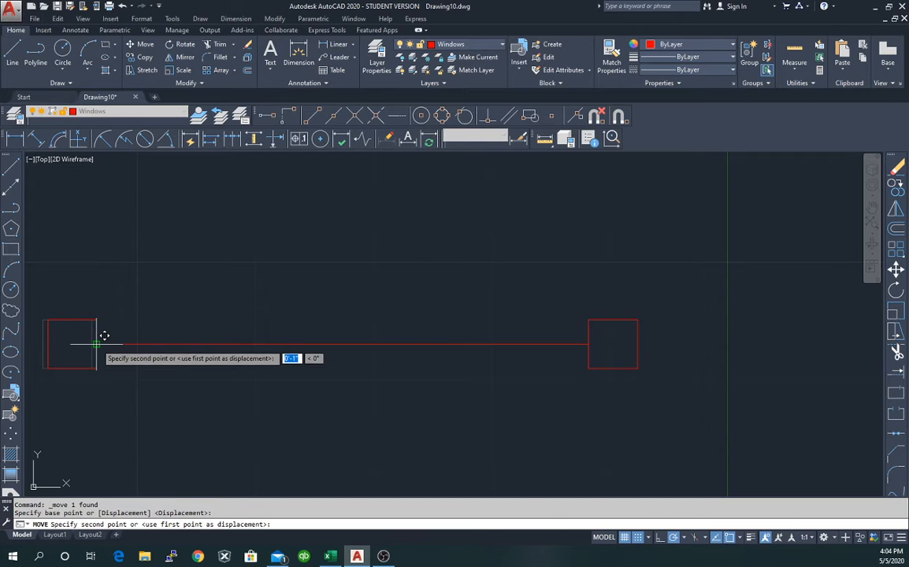
pyautogui.press('Escape')
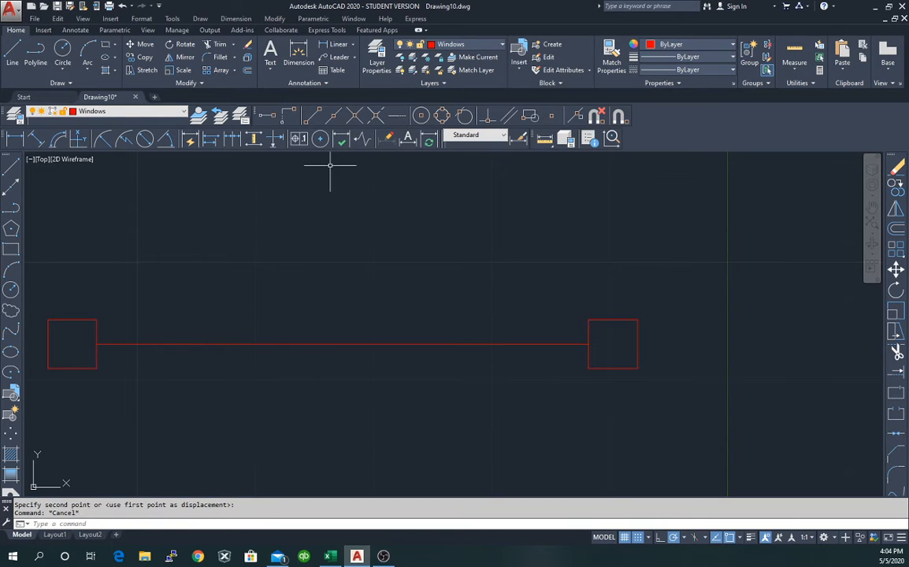
# Start measuring the window symbol's span from the left square, then recentre the view on it.
pyautogui.click(545, 139)
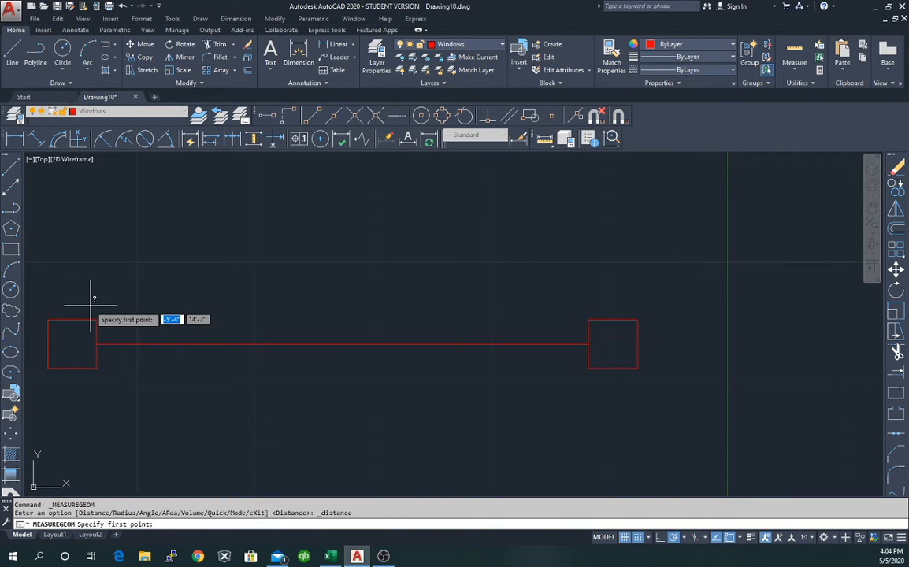
pyautogui.click(48, 344)
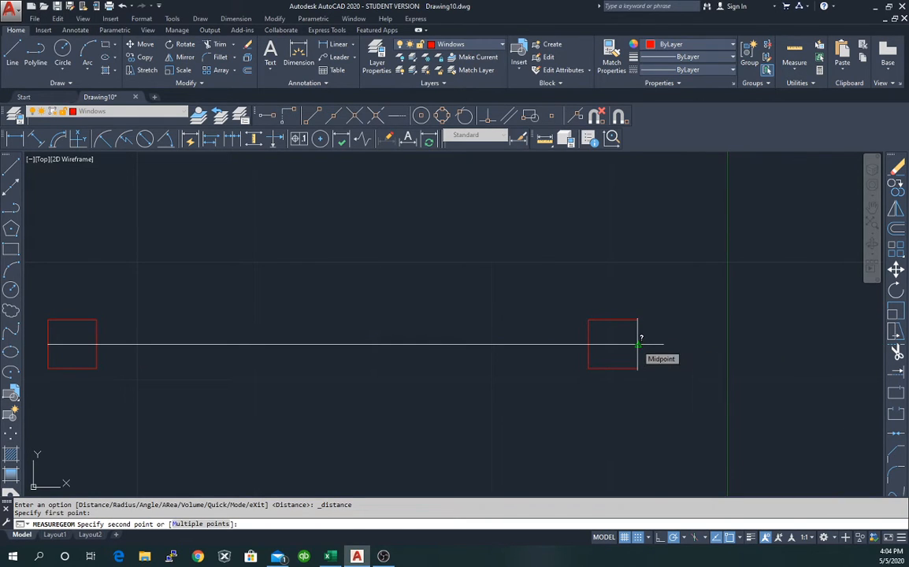
pyautogui.press('Escape')
pyautogui.scroll(2, 457, 247)
pyautogui.scroll(-5, 457, 247)
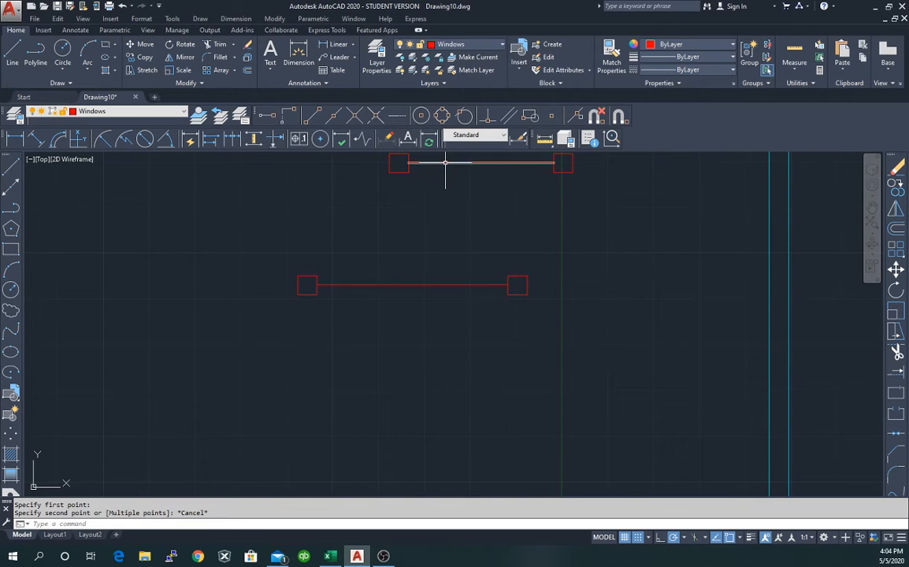
pyautogui.scroll(2, 443, 166)
pyautogui.scroll(-2, 462, 164)
pyautogui.moveTo(460, 161); pyautogui.dragTo(403, 287, button='middle')
pyautogui.scroll(4, 404, 286)
pyautogui.scroll(-1, 370, 315)
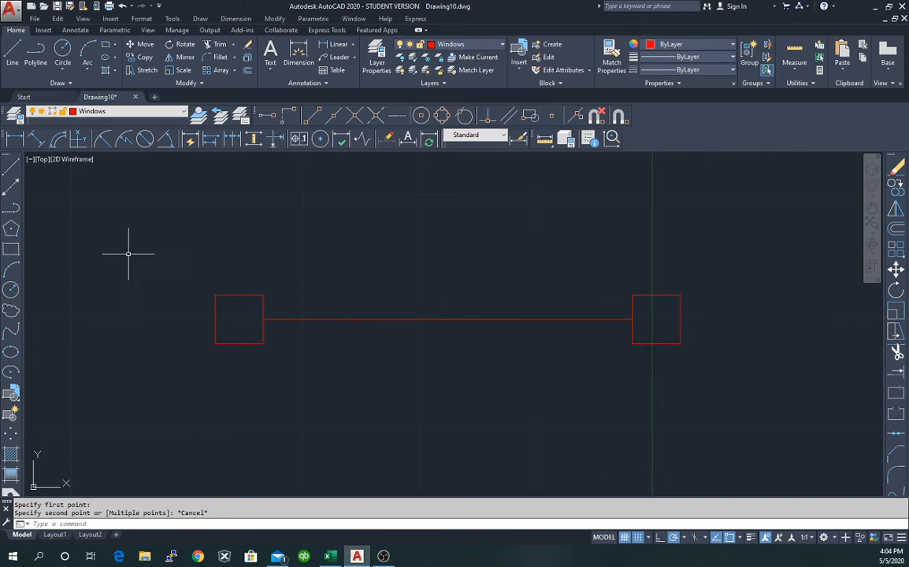
# Measure again from the left square and zoom out to show the cyan wall outline.
pyautogui.click(544, 139)
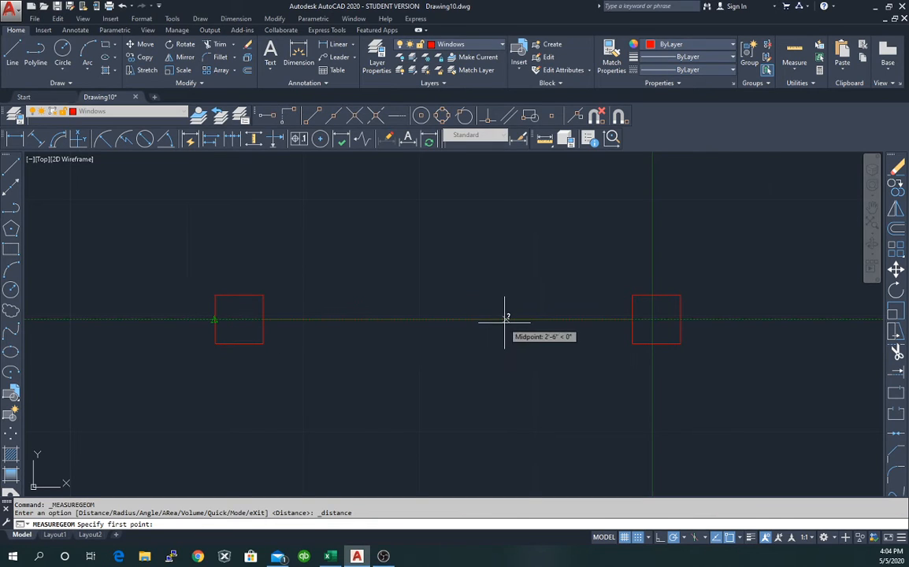
pyautogui.click(214, 319)
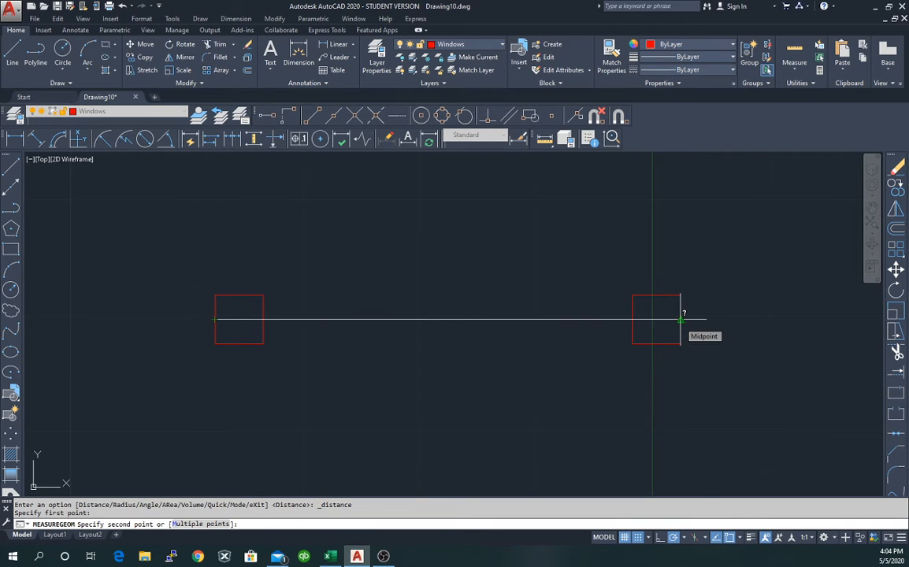
pyautogui.press('Escape')
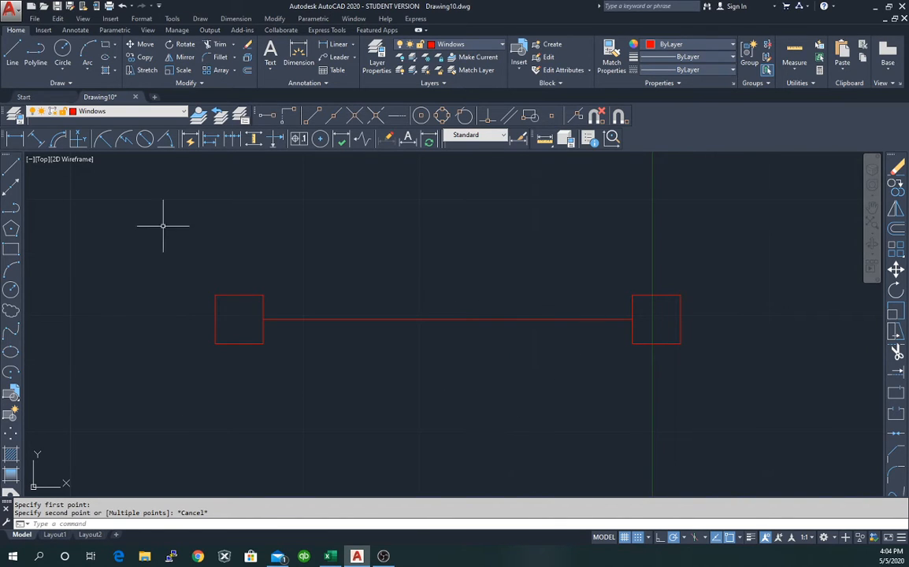
pyautogui.scroll(-6, 289, 298)
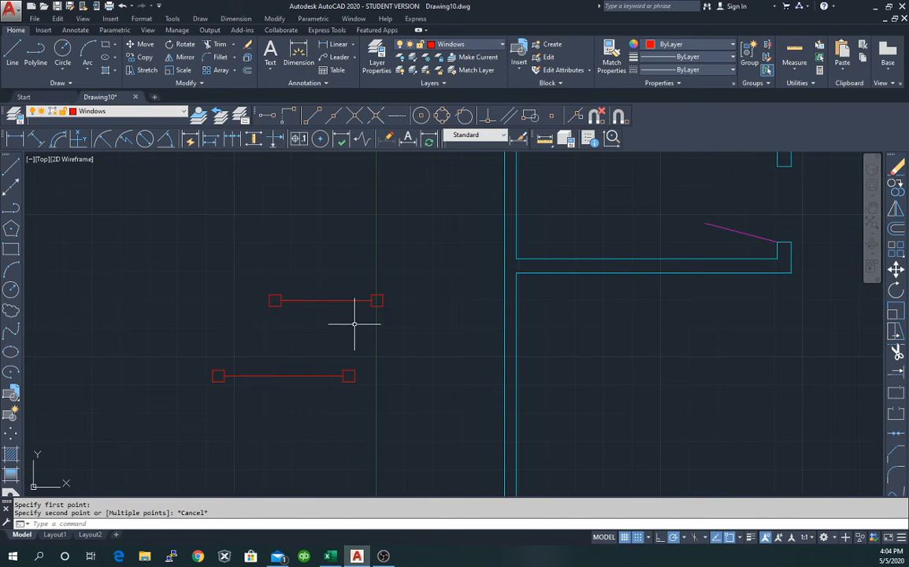
# Window-select the upper and lower red window symbols together in one box.
pyautogui.click(265, 283)
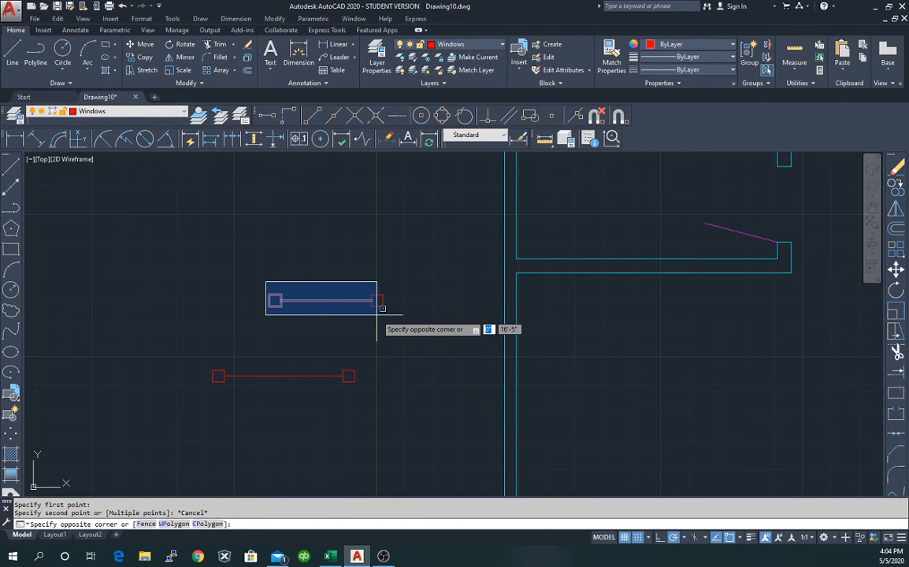
pyautogui.press('Escape')
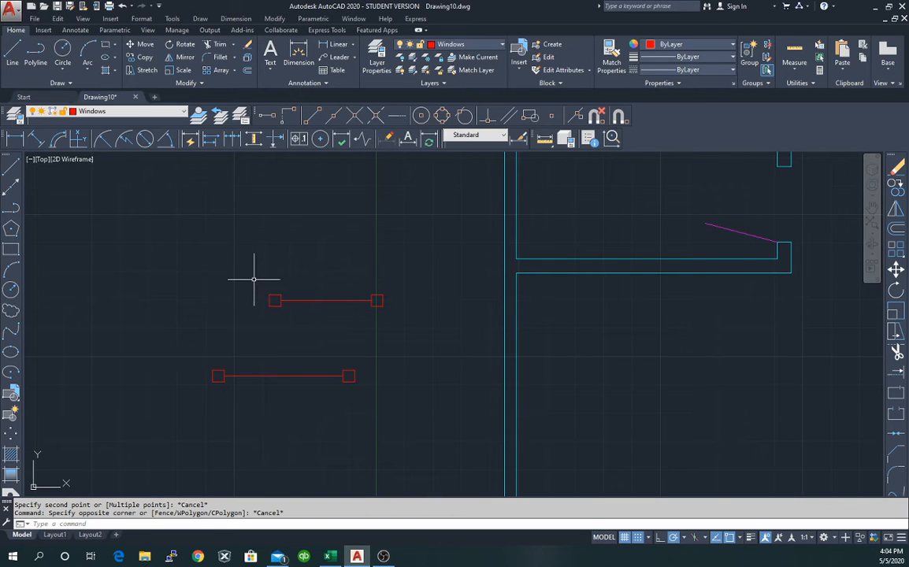
pyautogui.moveTo(262, 281)
pyautogui.mouseDown()
pyautogui.moveTo(271, 300)
pyautogui.moveTo(325, 315)
pyautogui.moveTo(296, 321)
pyautogui.mouseUp()
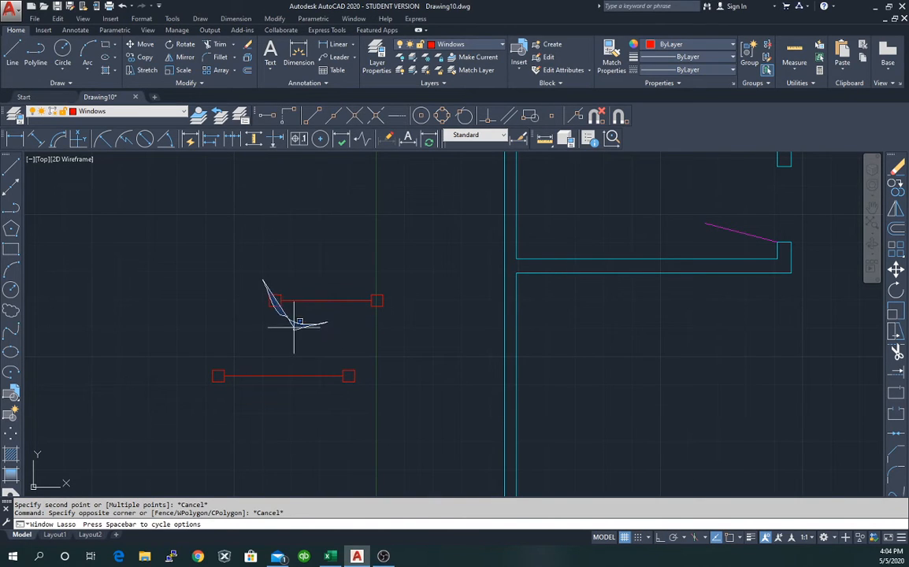
pyautogui.press('Escape')
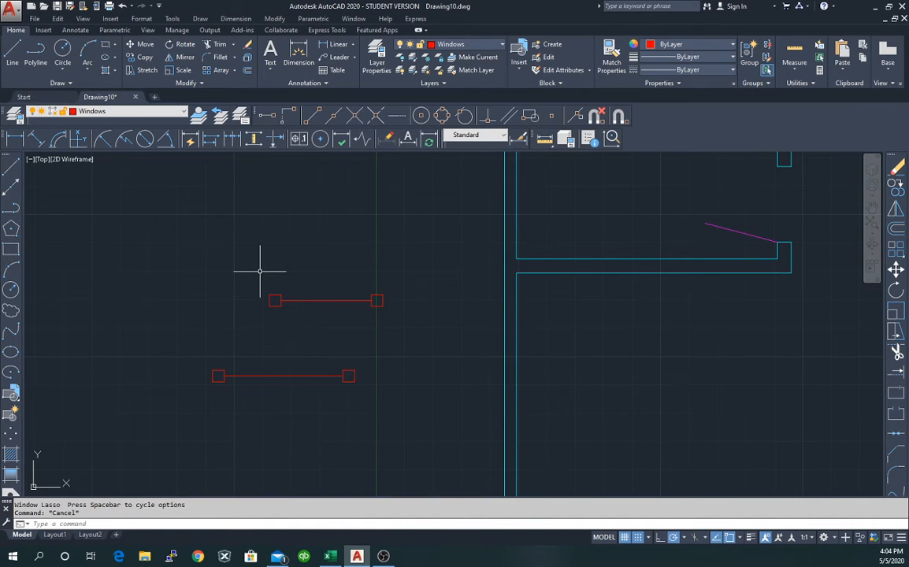
pyautogui.moveTo(258, 271)
pyautogui.mouseDown()
pyautogui.moveTo(308, 318)
pyautogui.moveTo(363, 318)
pyautogui.mouseUp()
pyautogui.press('Escape')
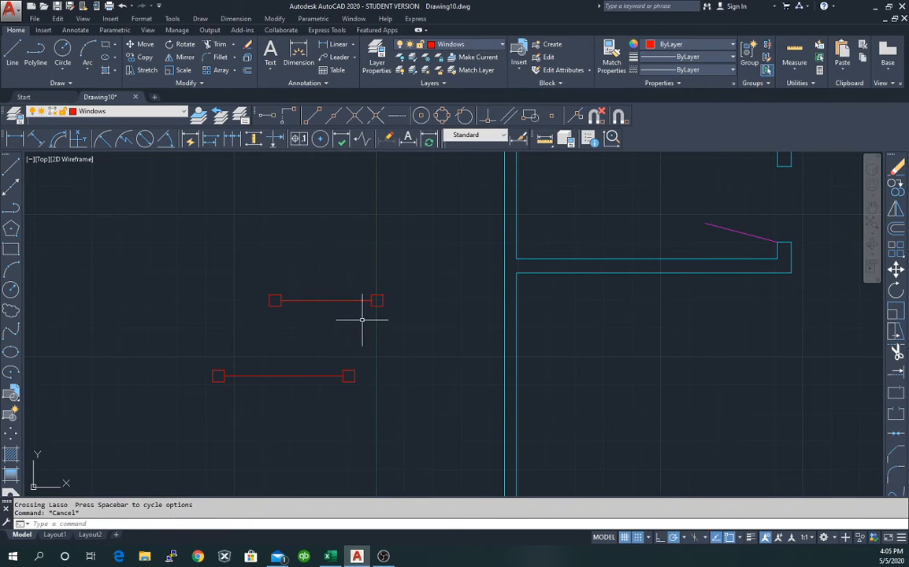
pyautogui.click(187, 273)
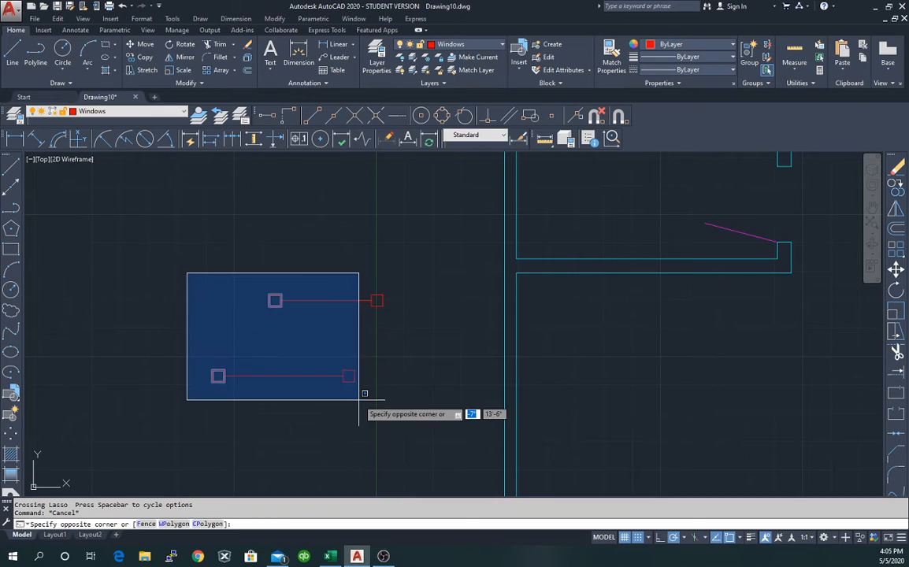
pyautogui.click(398, 401)
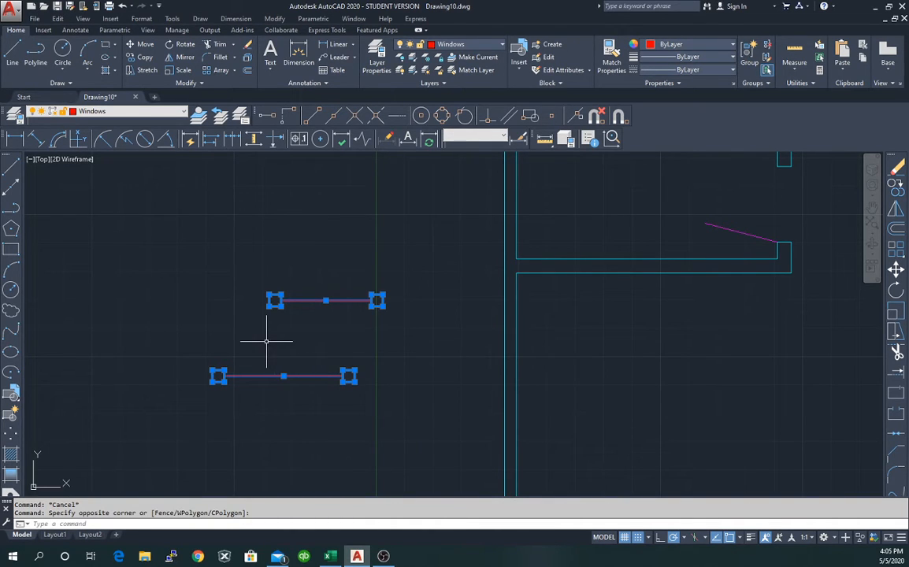
# Start copying both window symbols from the lower line's left end, then end the command.
pyautogui.rightClick(265, 341)
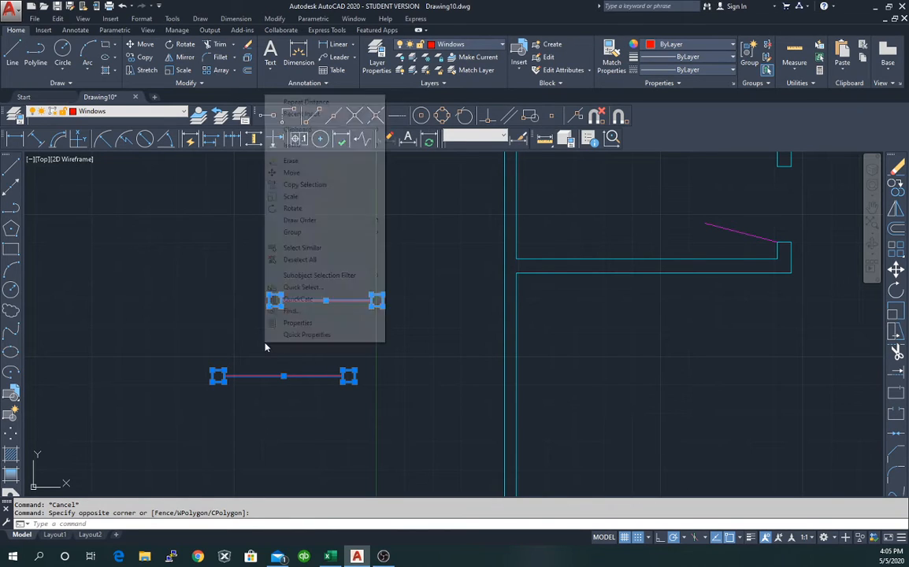
pyautogui.click(323, 185)
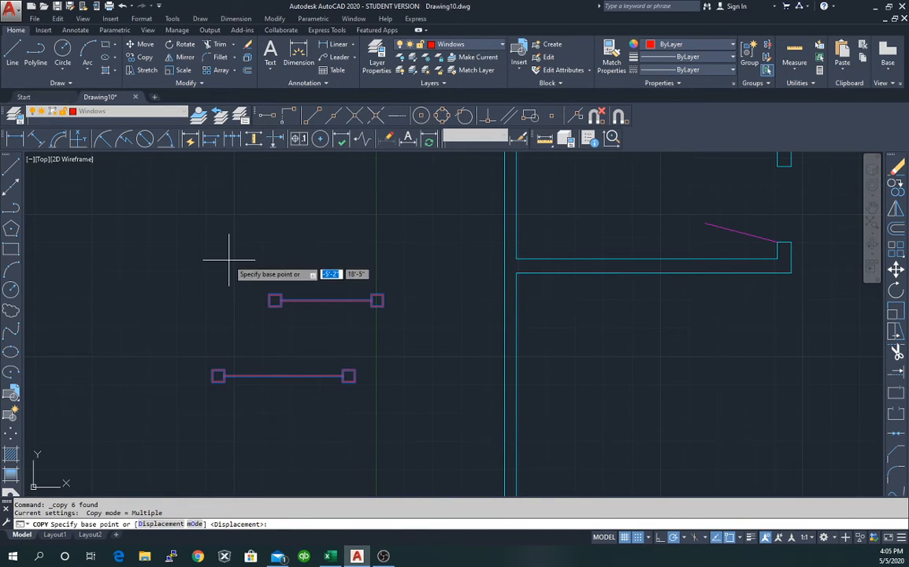
pyautogui.click(212, 377)
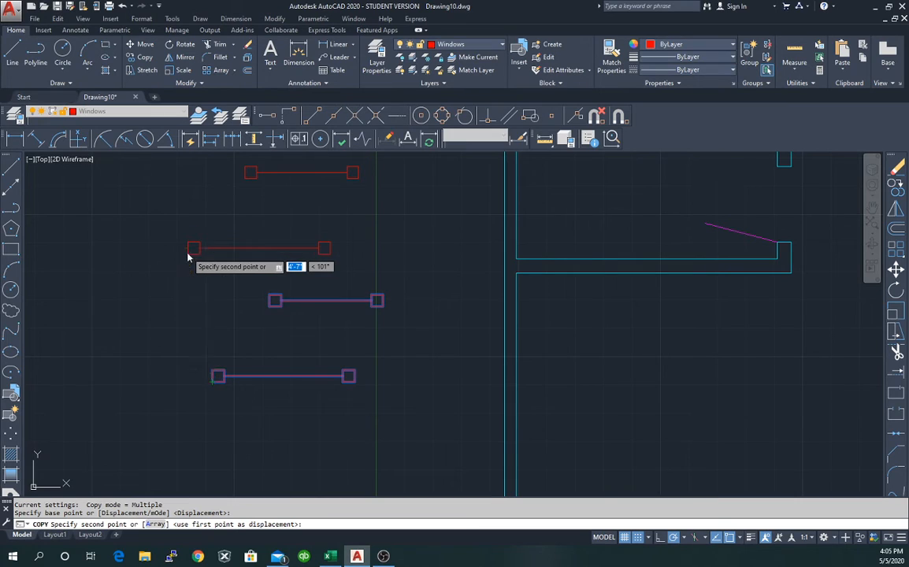
pyautogui.rightClick(189, 253)
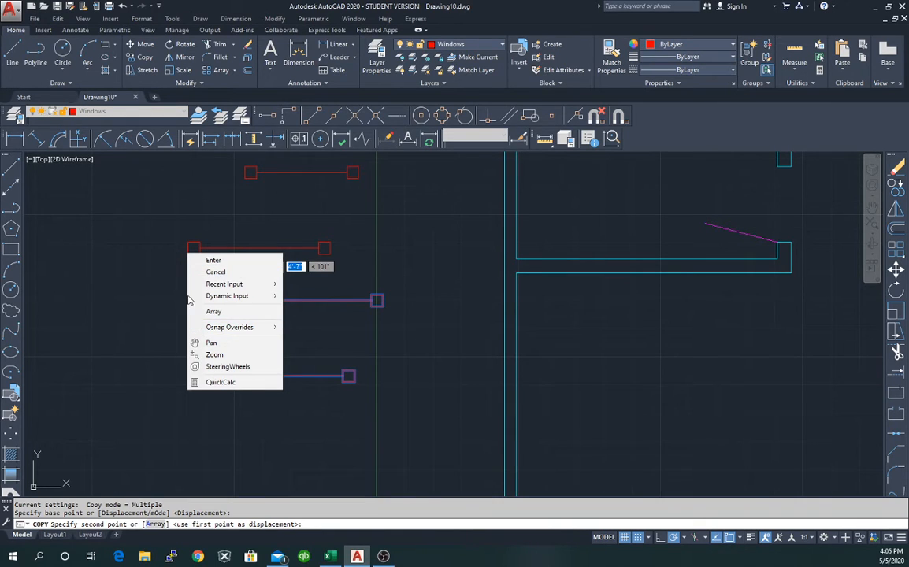
pyautogui.click(210, 263)
# Reselect both window symbols and copy them upward from the lower line's left end.
pyautogui.click(163, 272)
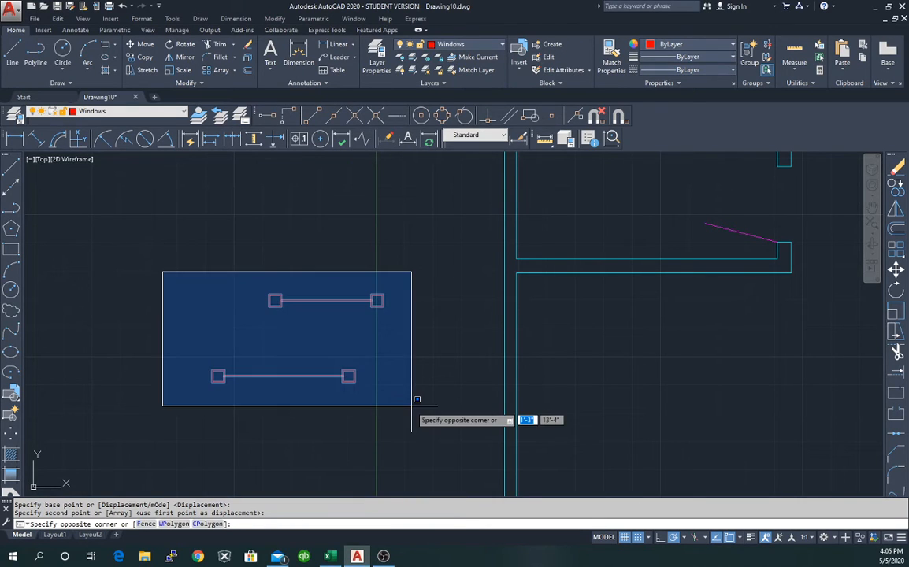
pyautogui.click(412, 406)
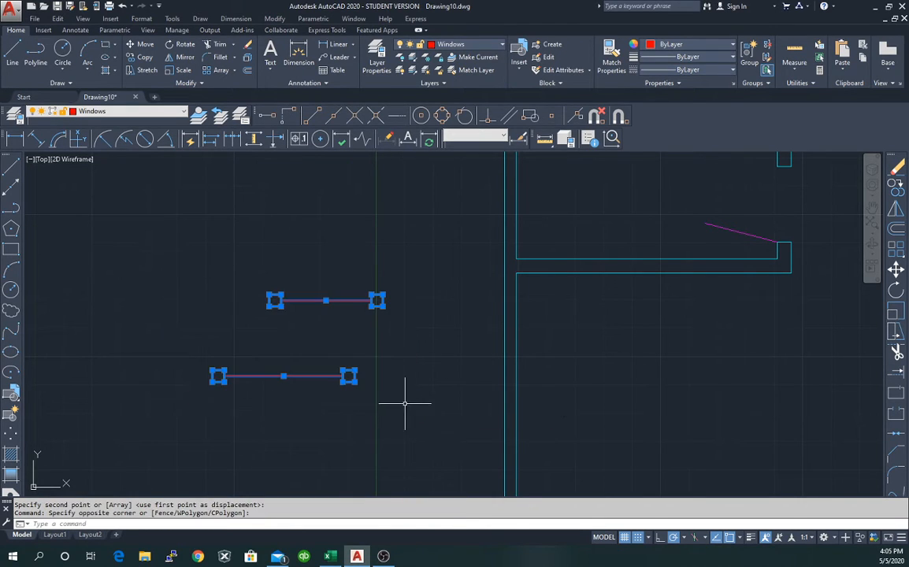
pyautogui.rightClick(187, 346)
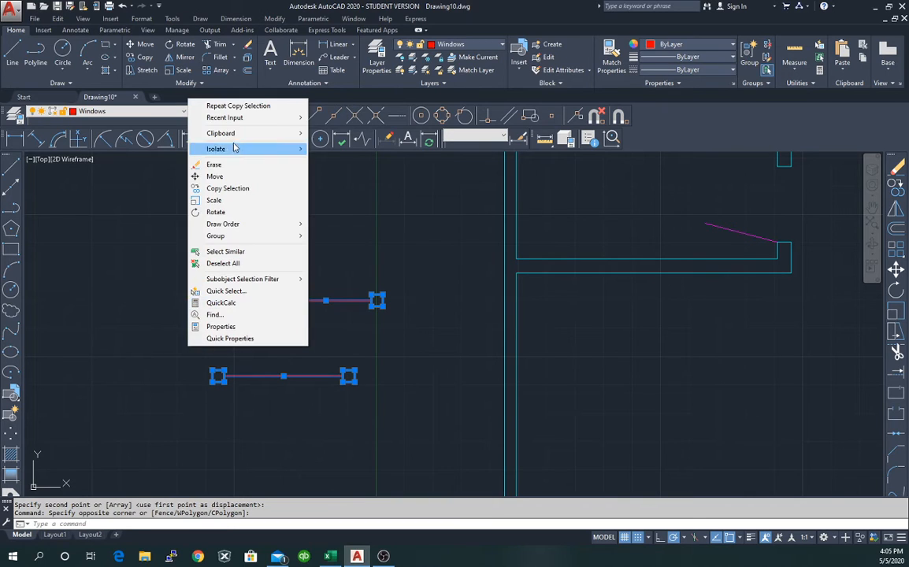
pyautogui.click(240, 192)
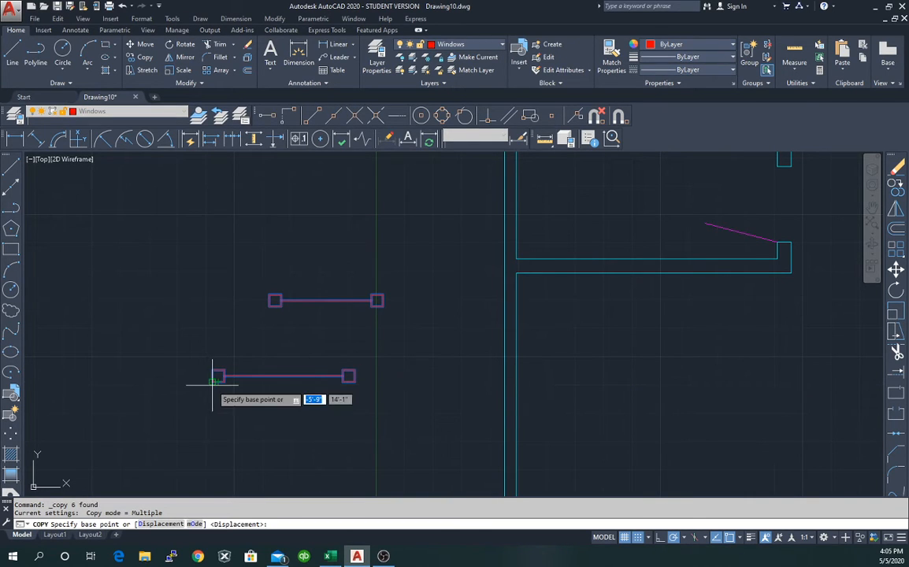
pyautogui.click(214, 378)
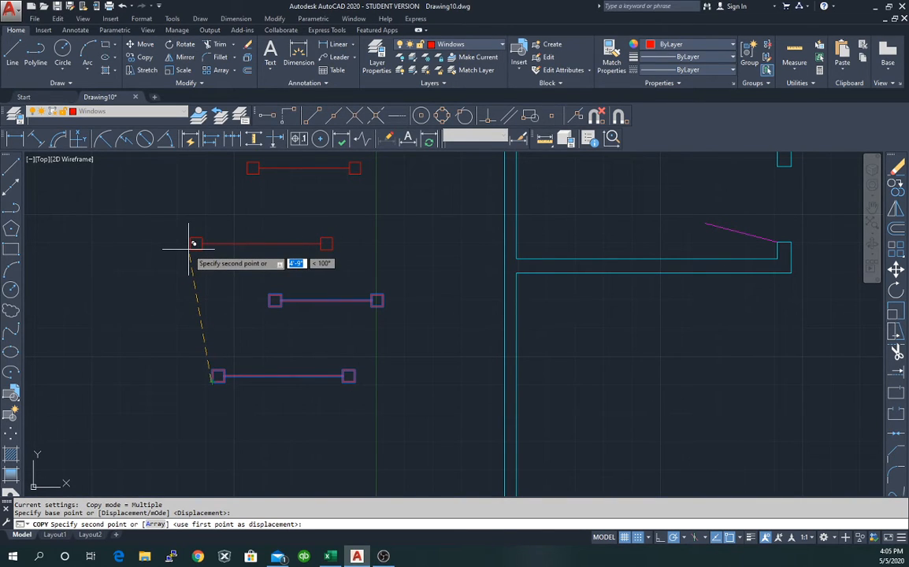
pyautogui.click(196, 237)
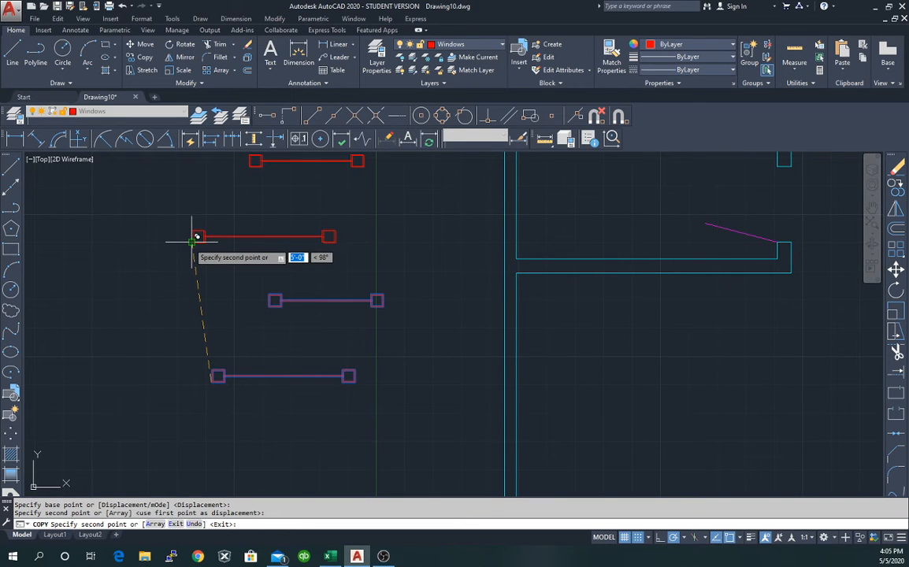
pyautogui.press('Escape')
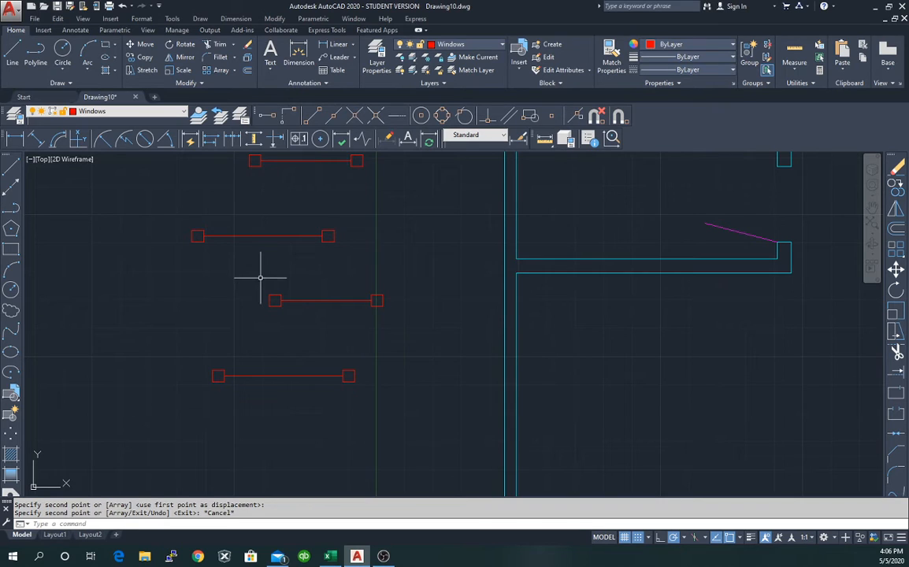
# Rotate the middle red window line 90° about its left endpoint so it stands vertical.
pyautogui.moveTo(266, 277); pyautogui.dragTo(257, 289)
pyautogui.press('Escape')
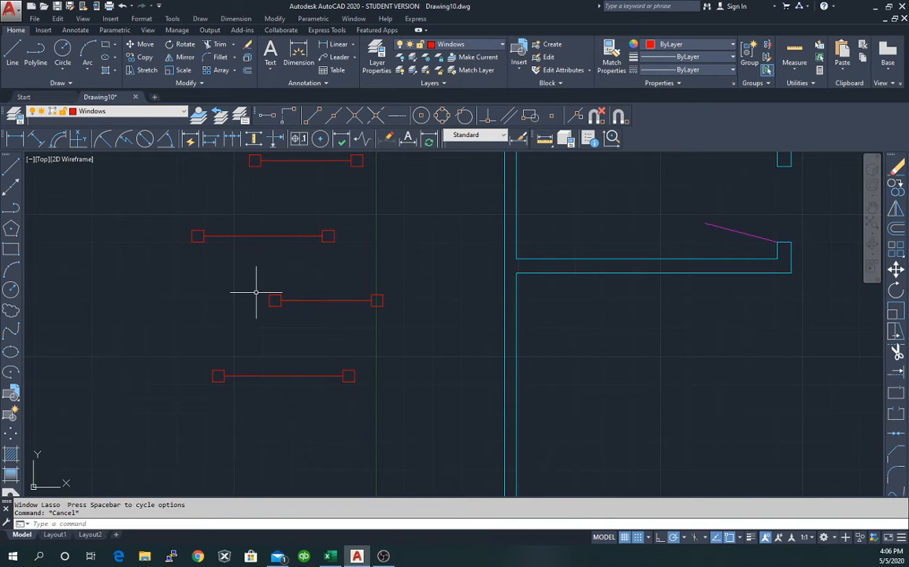
pyautogui.click(261, 276)
pyautogui.click(396, 320)
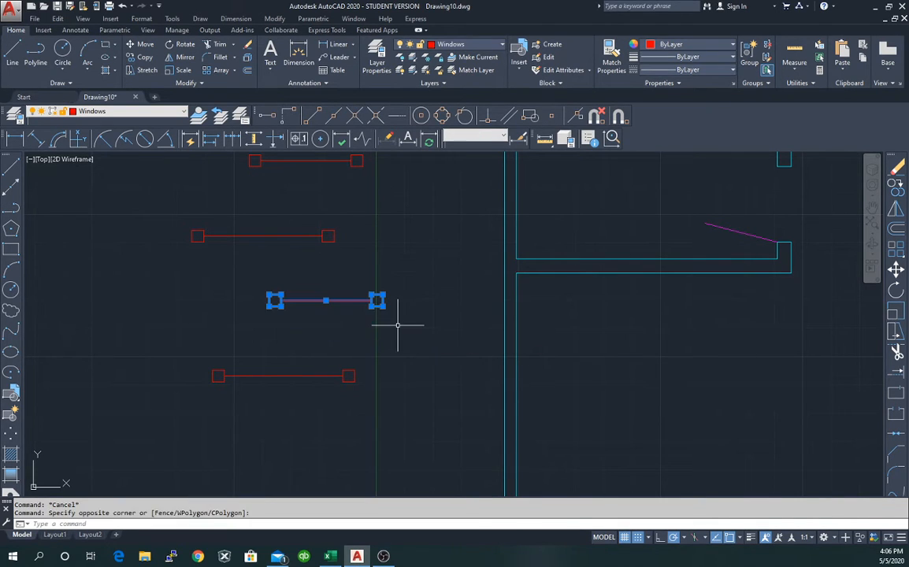
pyautogui.rightClick(313, 329)
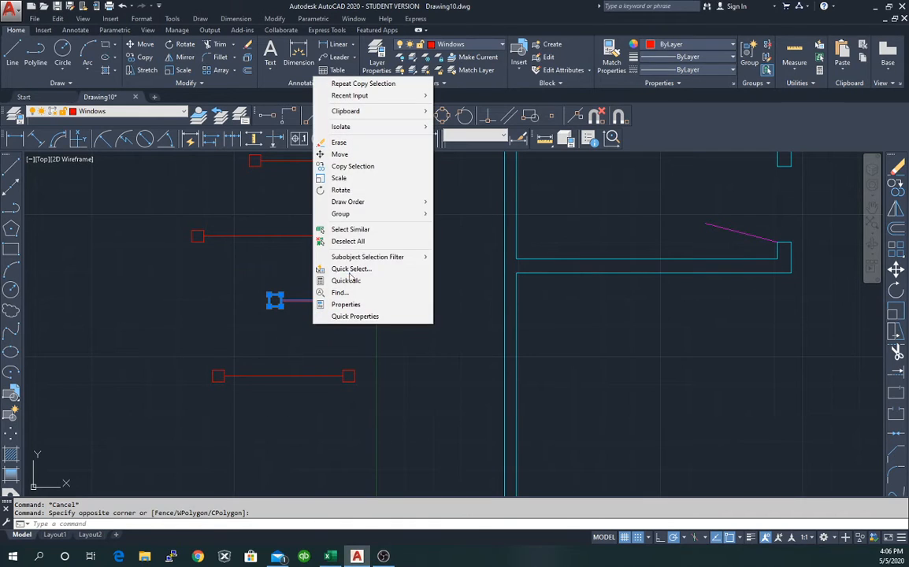
pyautogui.click(357, 191)
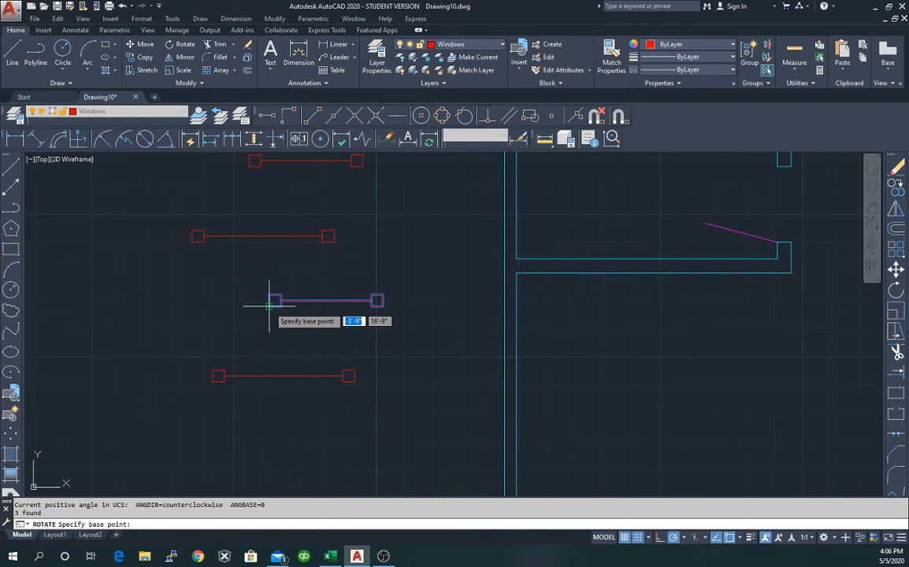
pyautogui.click(274, 300)
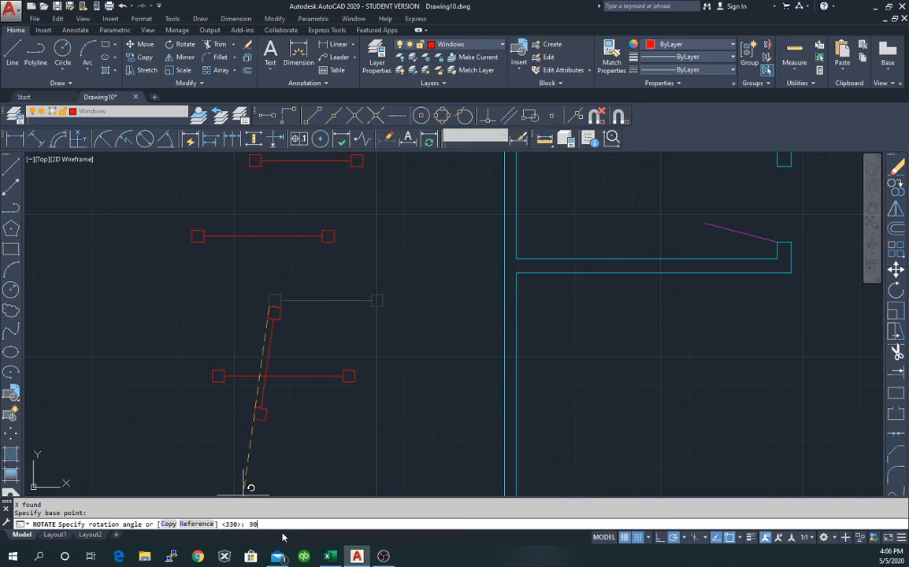
pyautogui.press('Return')
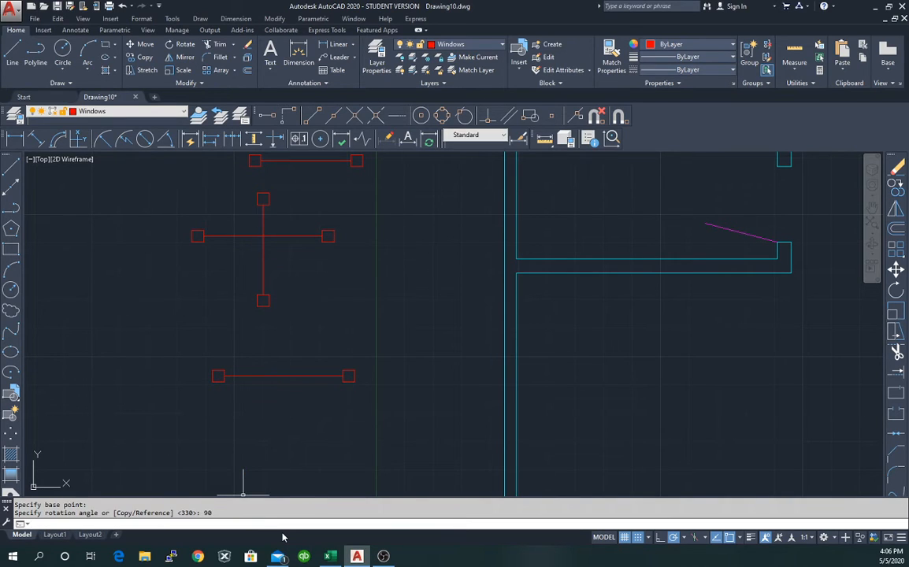
pyautogui.click(245, 184)
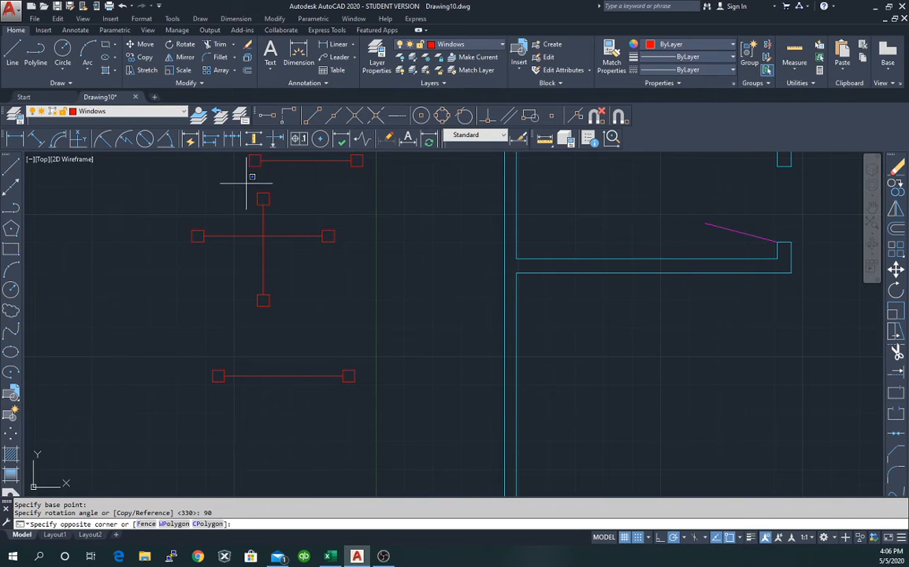
pyautogui.click(297, 319)
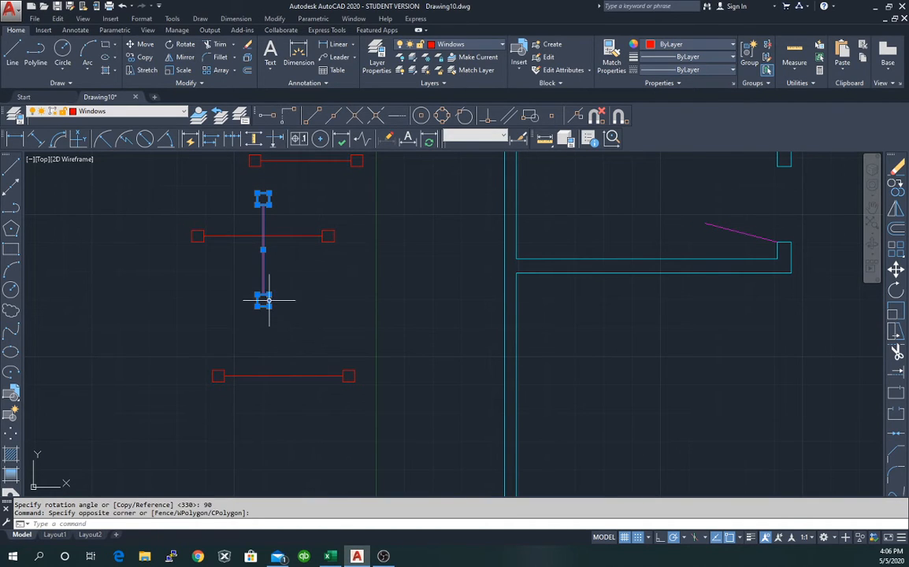
# Move the vertical window line from its lower end further right toward the wall.
pyautogui.rightClick(269, 305)
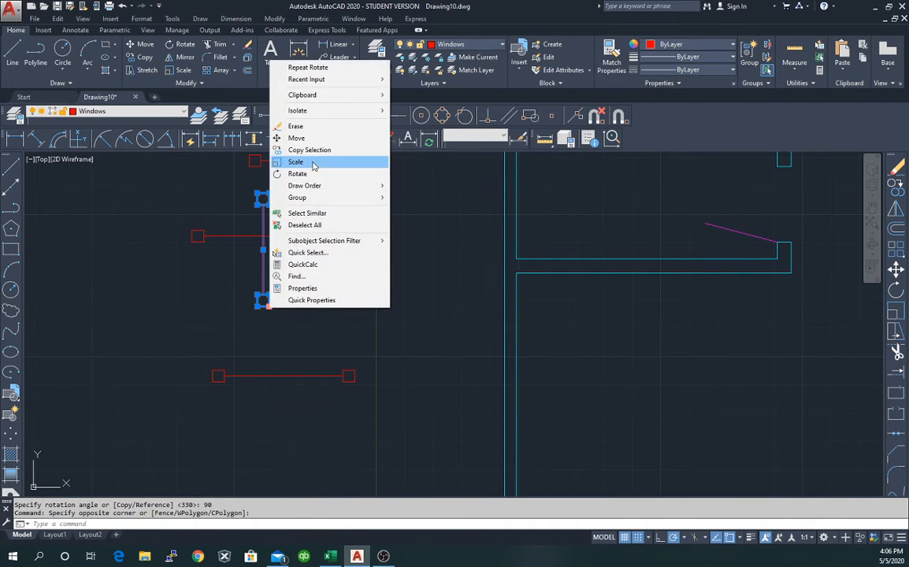
pyautogui.click(318, 138)
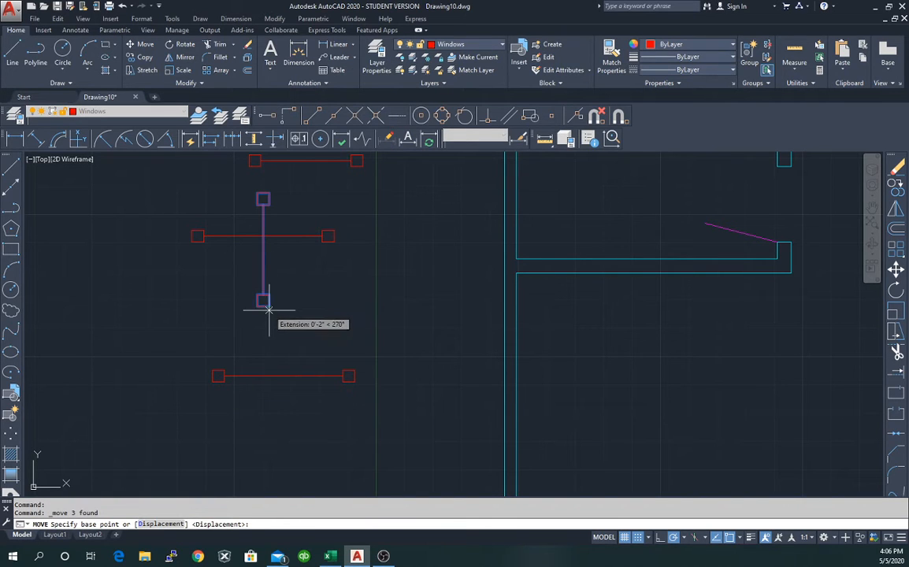
pyautogui.click(266, 304)
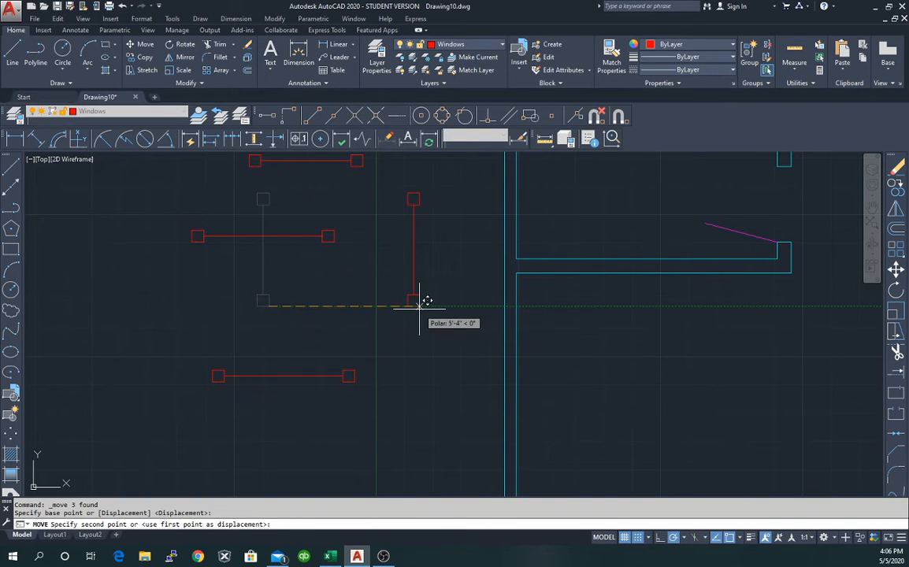
pyautogui.click(426, 304)
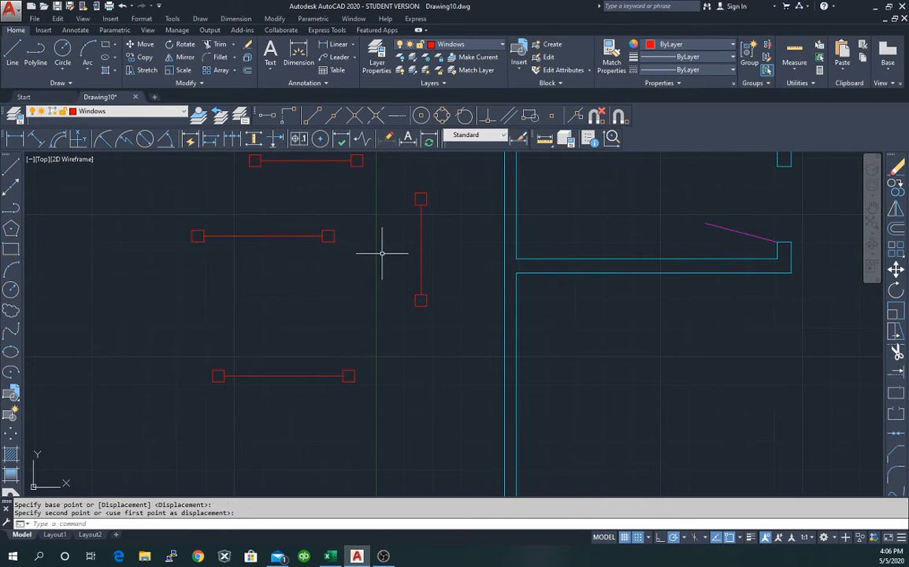
pyautogui.press('Escape')
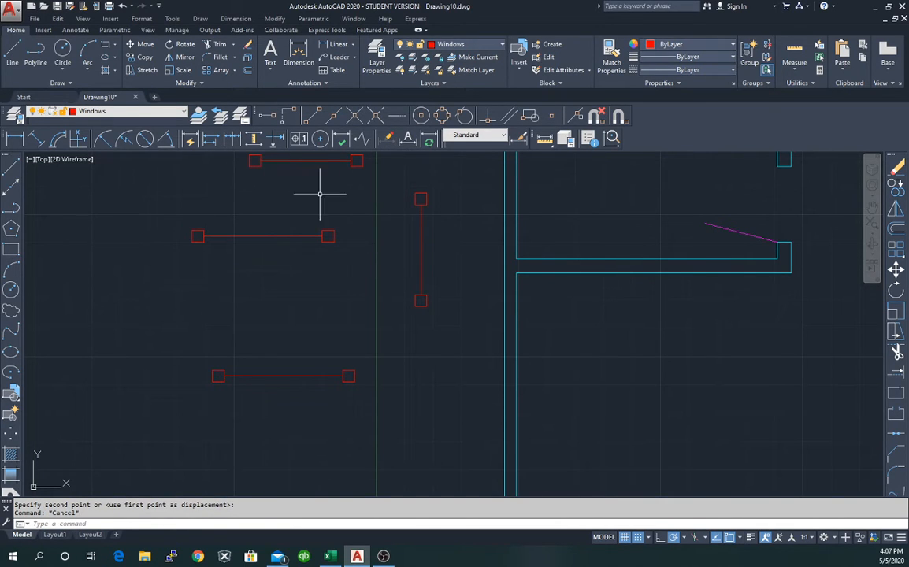
# Copy the moved vertical window line to a spot just right of it.
pyautogui.click(407, 192)
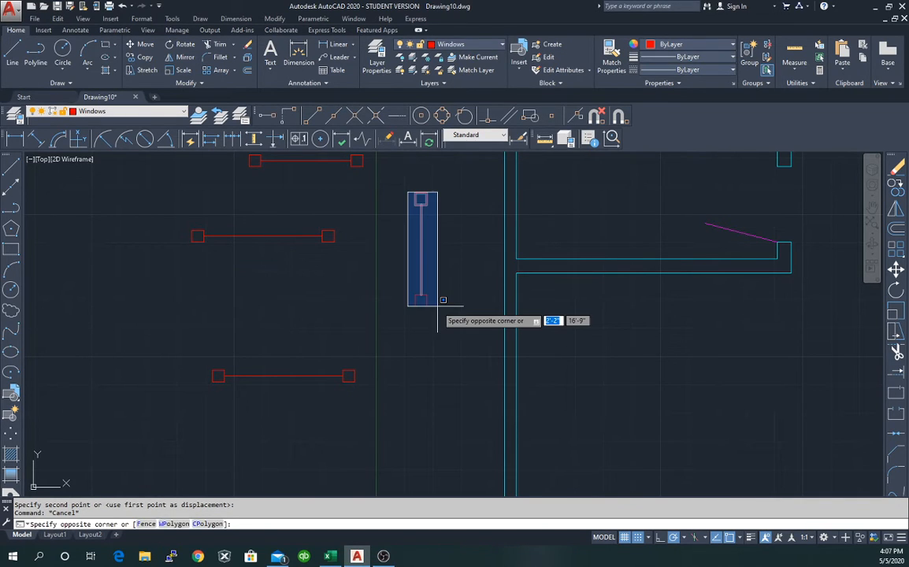
pyautogui.click(438, 306)
pyautogui.rightClick(423, 308)
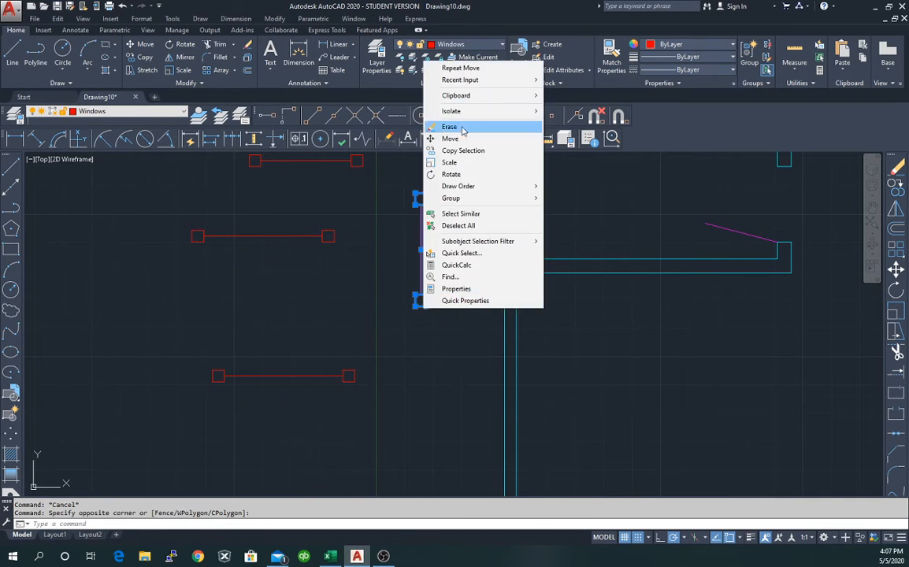
pyautogui.click(452, 152)
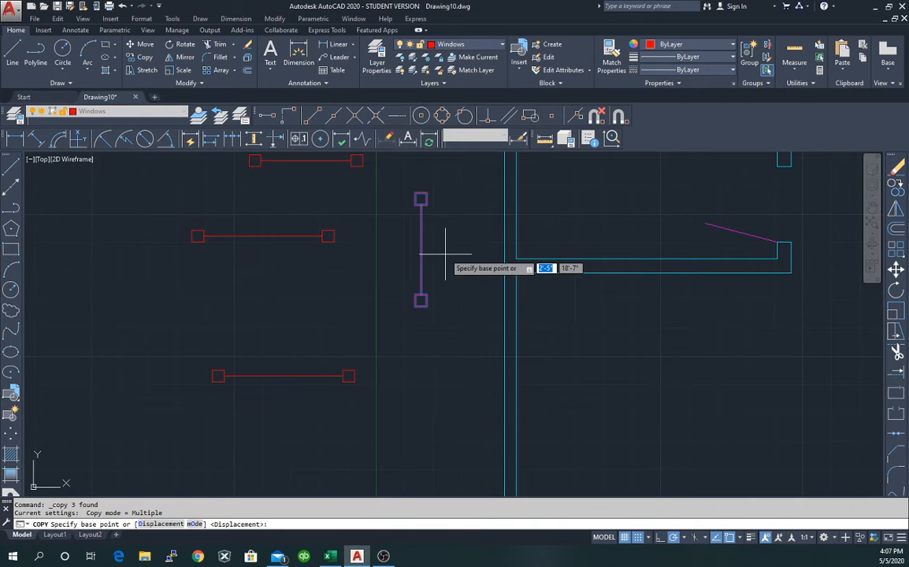
pyautogui.click(421, 304)
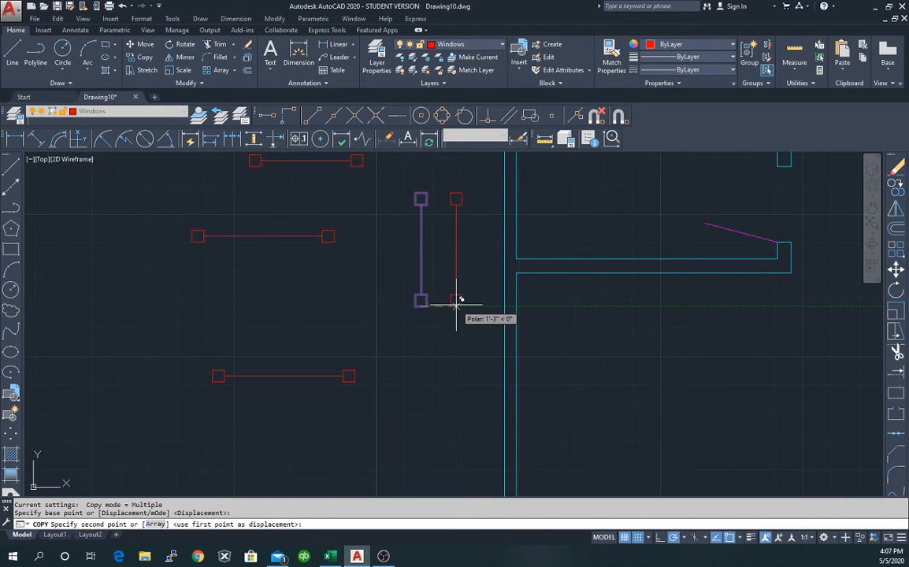
pyautogui.click(456, 300)
pyautogui.press('Escape')
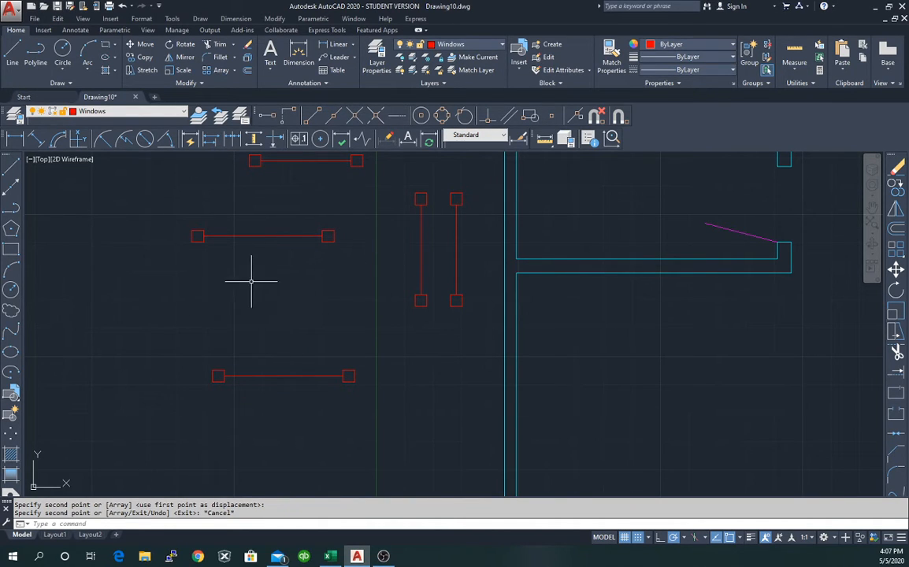
# Rotate the lowest window line about its left end so it points straight down.
pyautogui.click(206, 349)
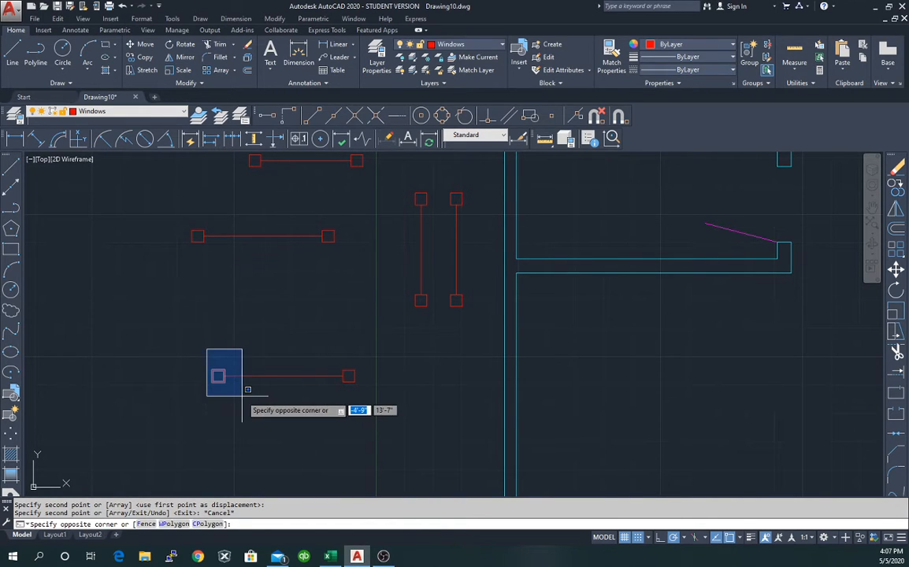
pyautogui.click(363, 393)
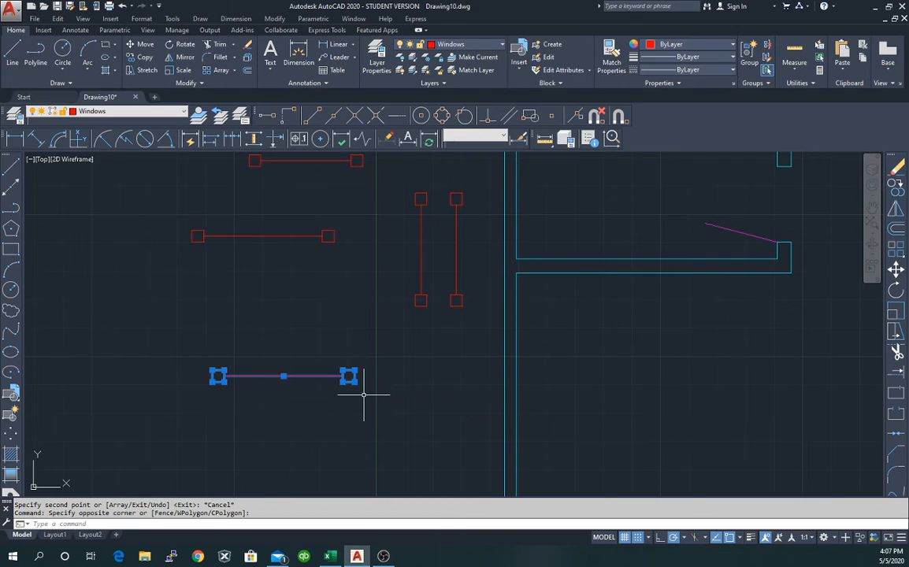
pyautogui.rightClick(218, 378)
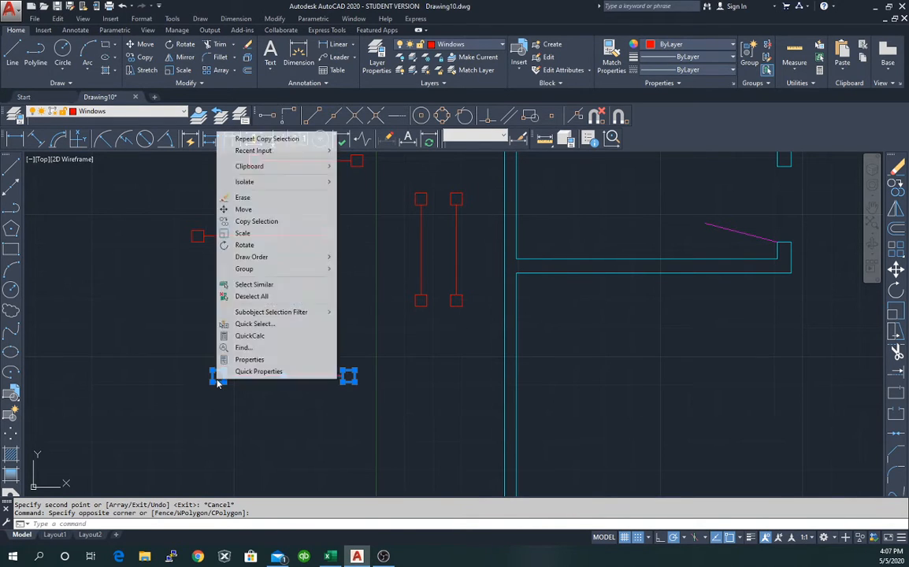
pyautogui.click(277, 244)
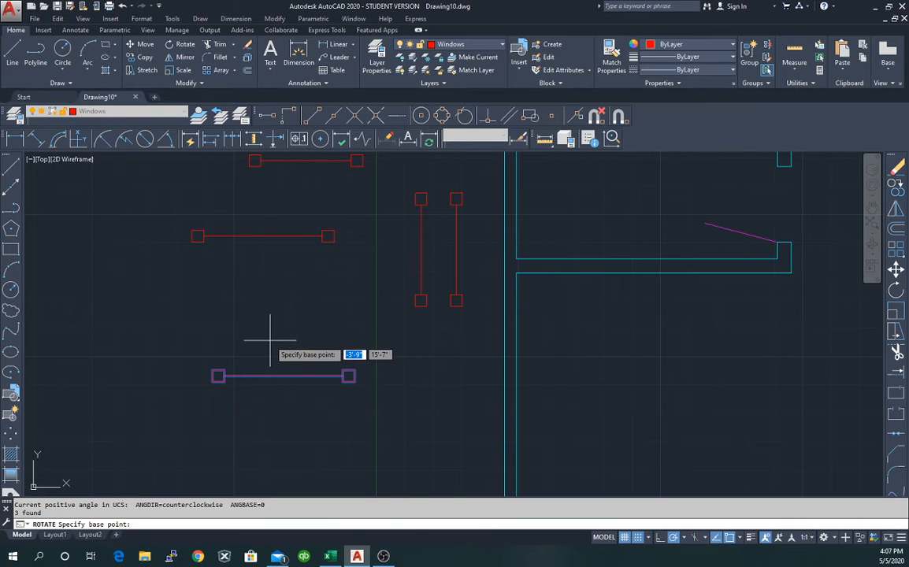
pyautogui.click(216, 376)
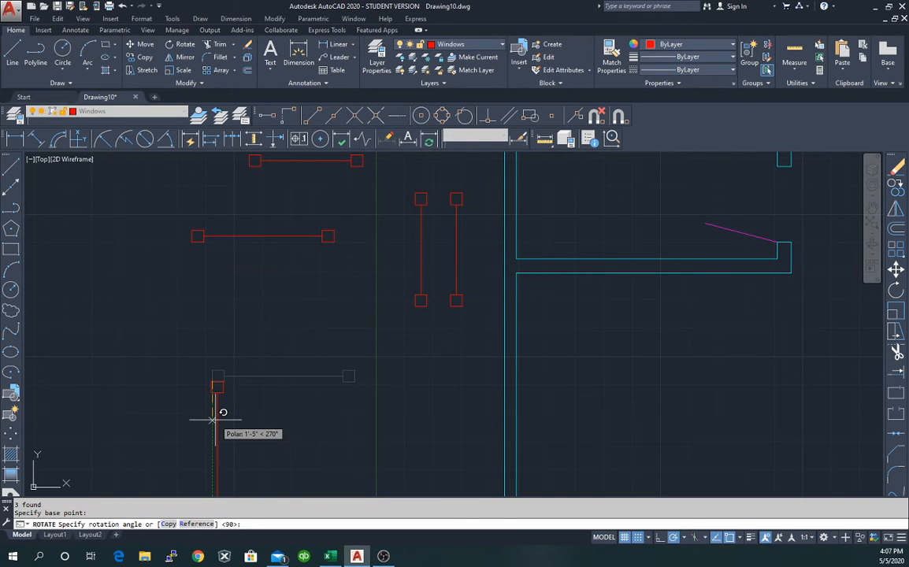
pyautogui.click(213, 419)
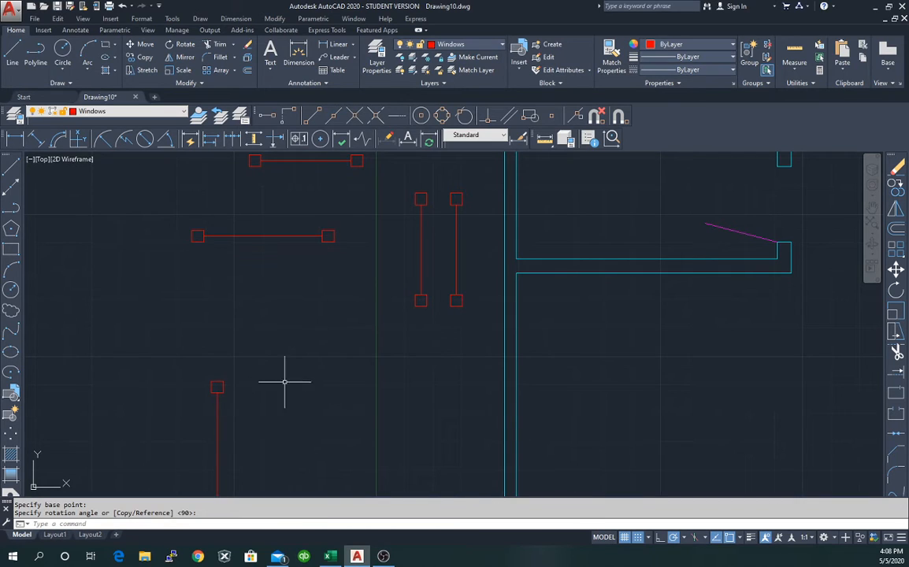
pyautogui.scroll(-2, 286, 367)
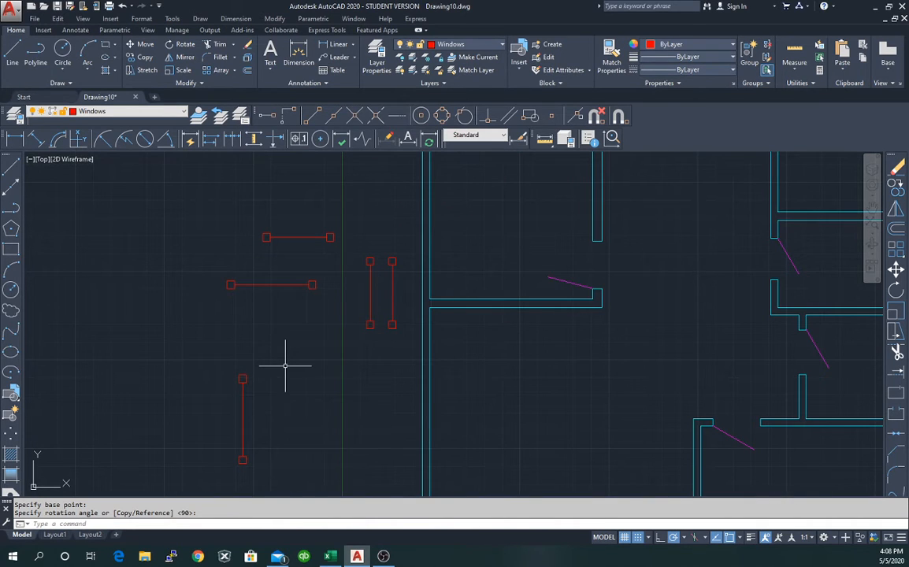
# Copy the new vertical line from its bottom end to just right of the original.
pyautogui.click(233, 362)
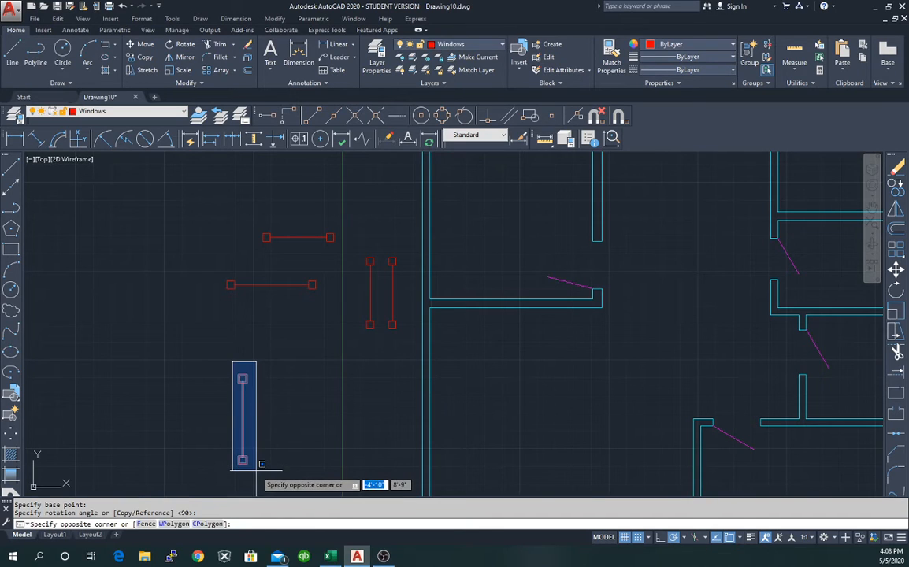
pyautogui.click(261, 464)
pyautogui.rightClick(246, 188)
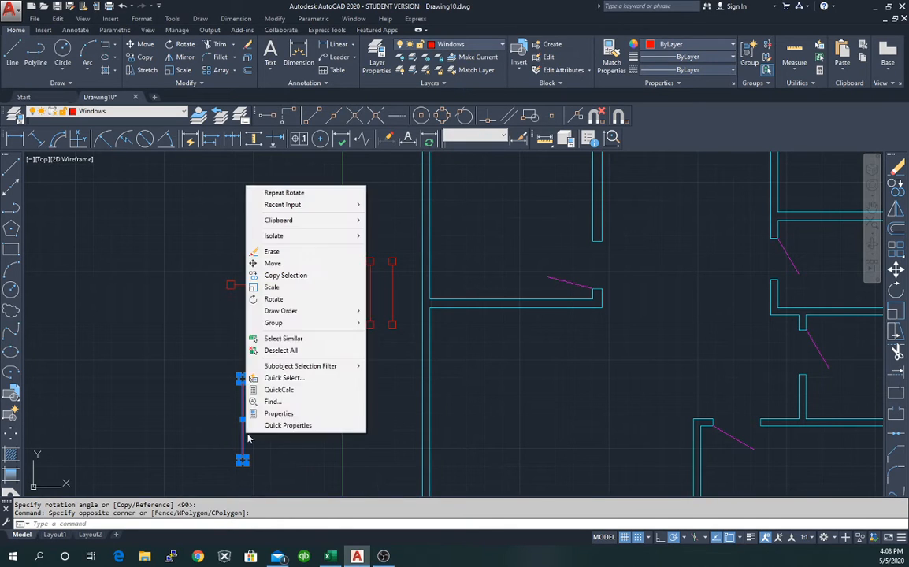
pyautogui.click(292, 275)
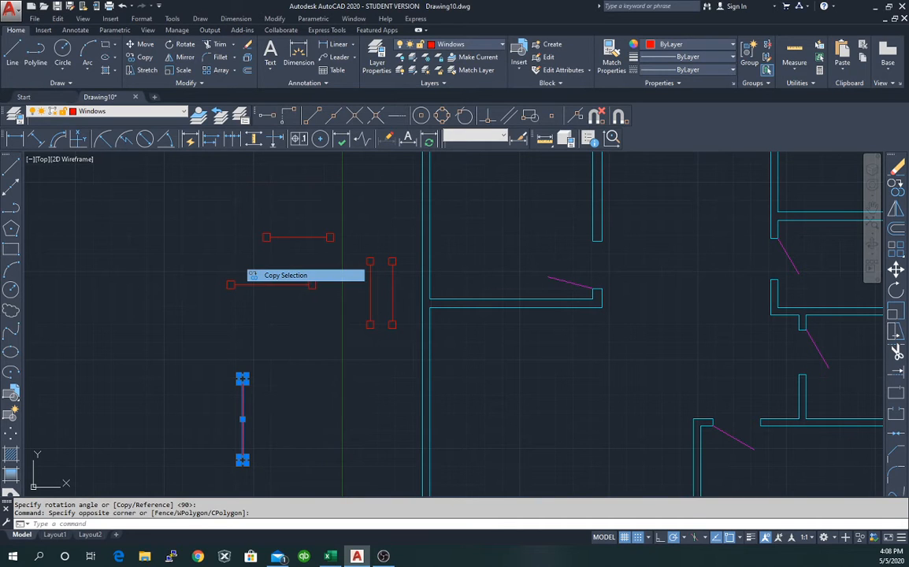
pyautogui.click(243, 458)
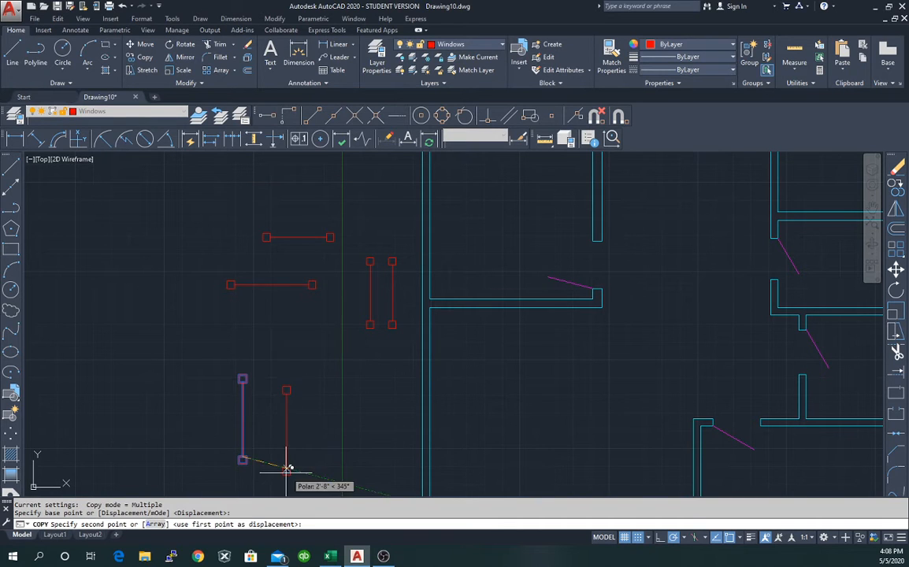
pyautogui.click(280, 457)
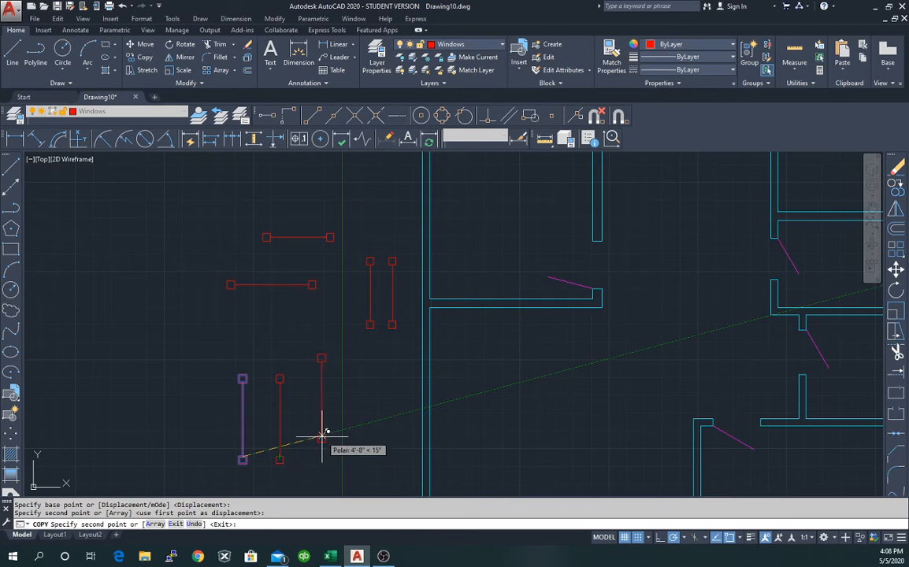
pyautogui.press('Escape')
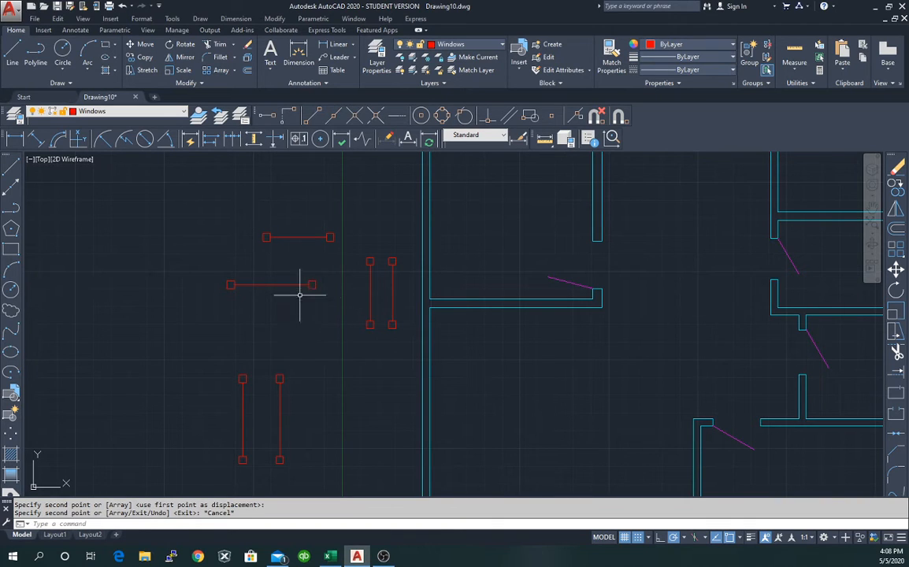
# Delete the short upper horizontal red line.
pyautogui.click(249, 220)
pyautogui.click(341, 246)
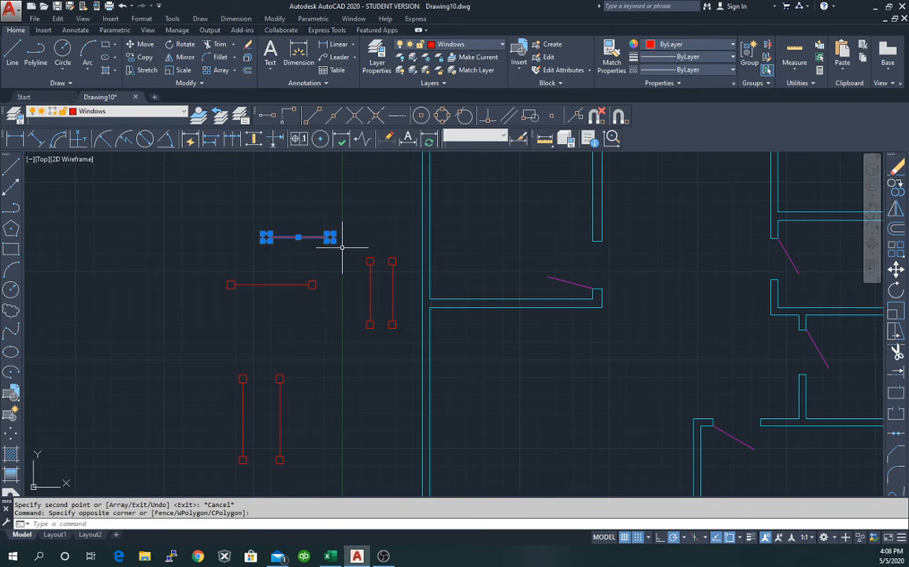
pyautogui.press('Delete')
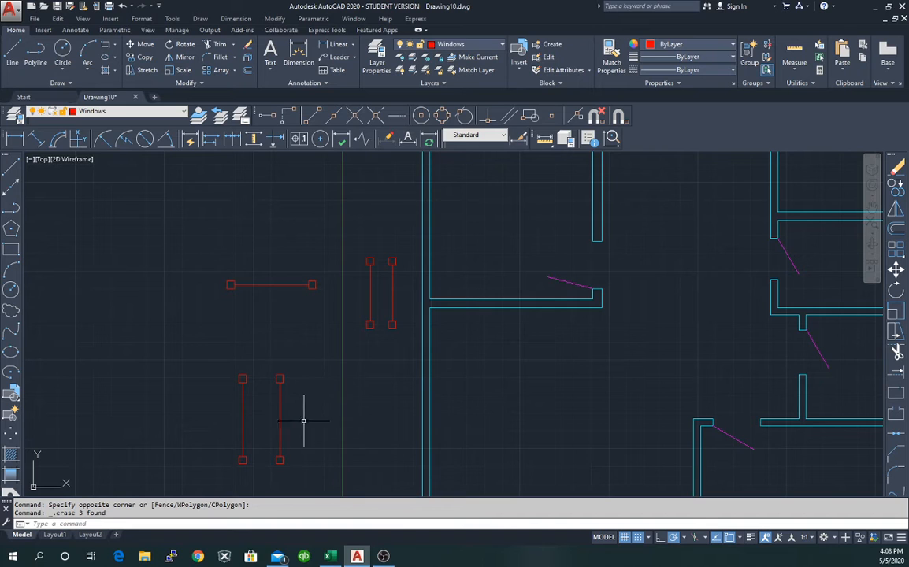
# Copy the remaining horizontal red line from its left end to 1'-6" above and higher.
pyautogui.click(218, 272)
pyautogui.click(326, 305)
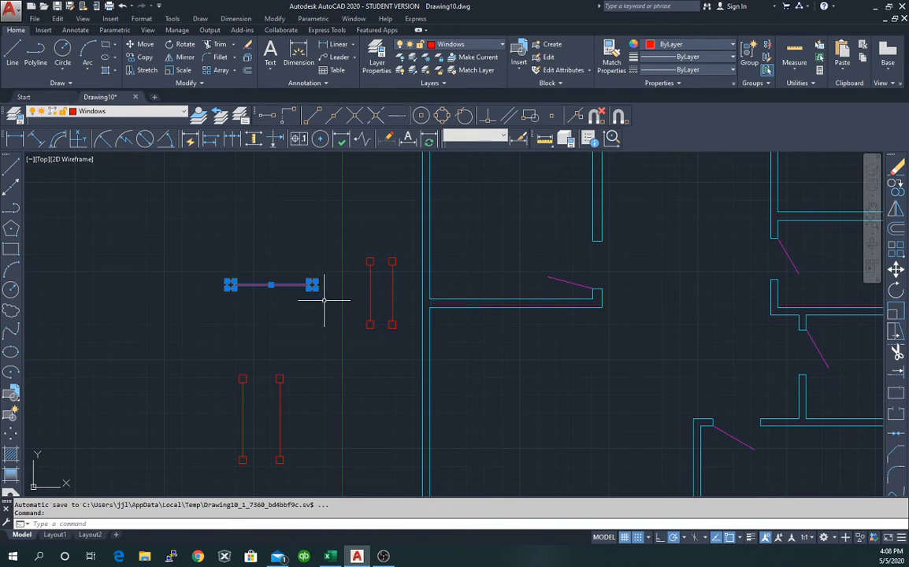
pyautogui.rightClick(223, 305)
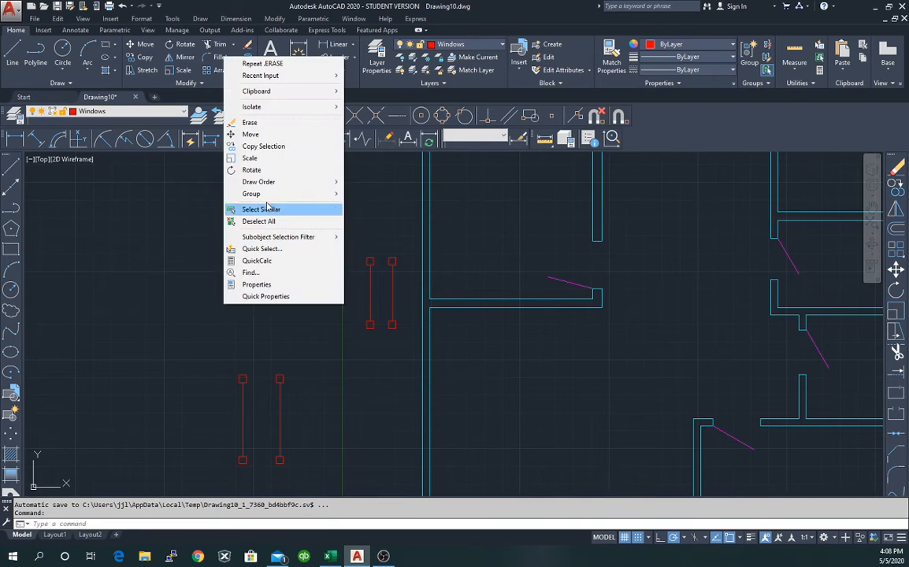
pyautogui.click(268, 147)
pyautogui.click(229, 285)
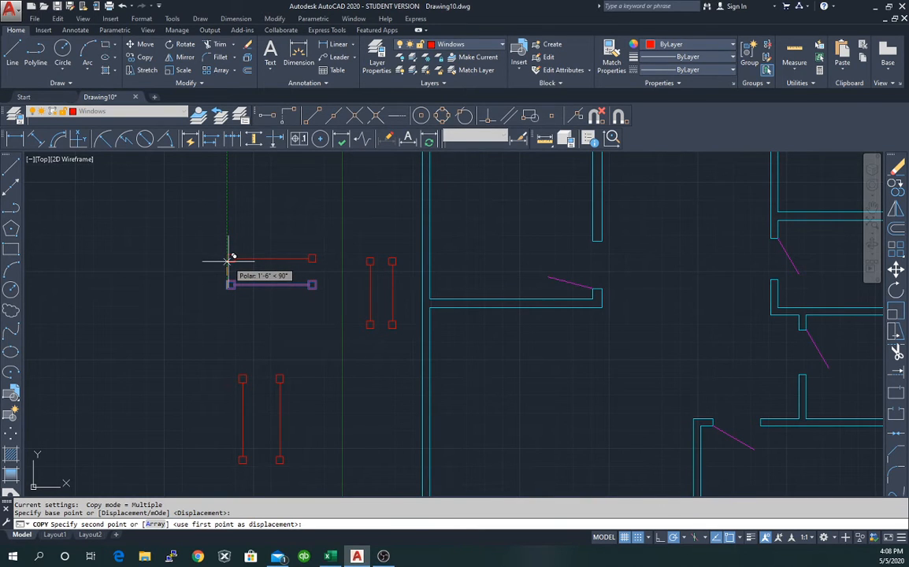
pyautogui.click(229, 258)
pyautogui.click(228, 225)
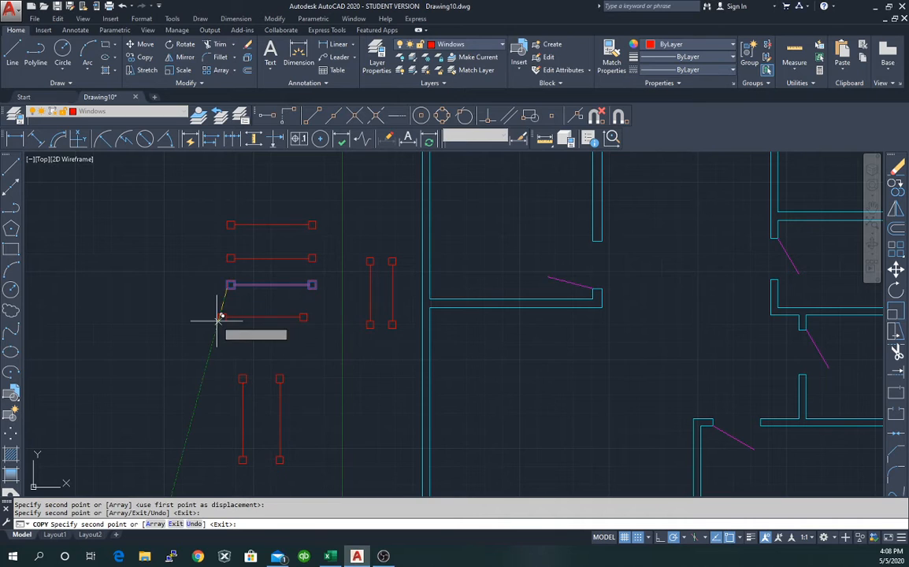
pyautogui.press('Escape')
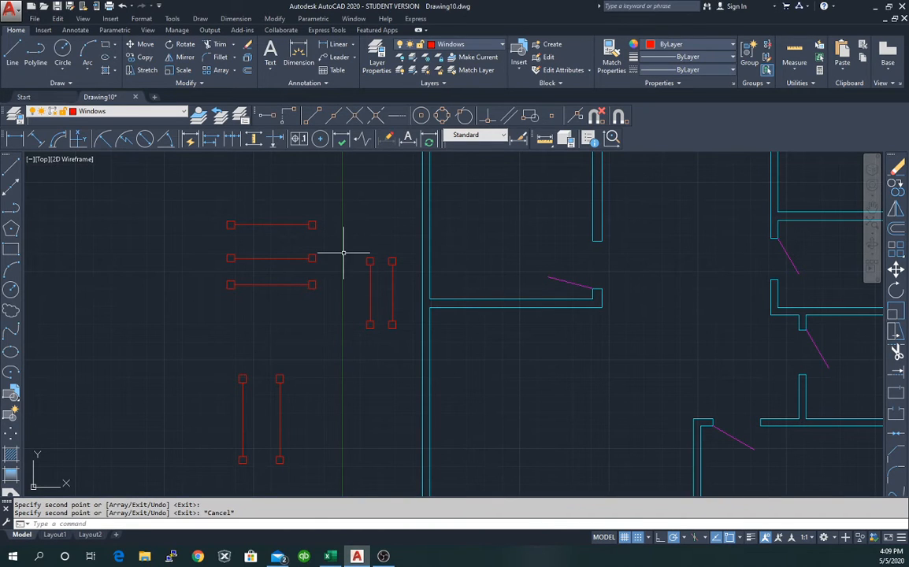
# Group the right vertical window line and its end squares into one unnamed group.
pyautogui.click(384, 249)
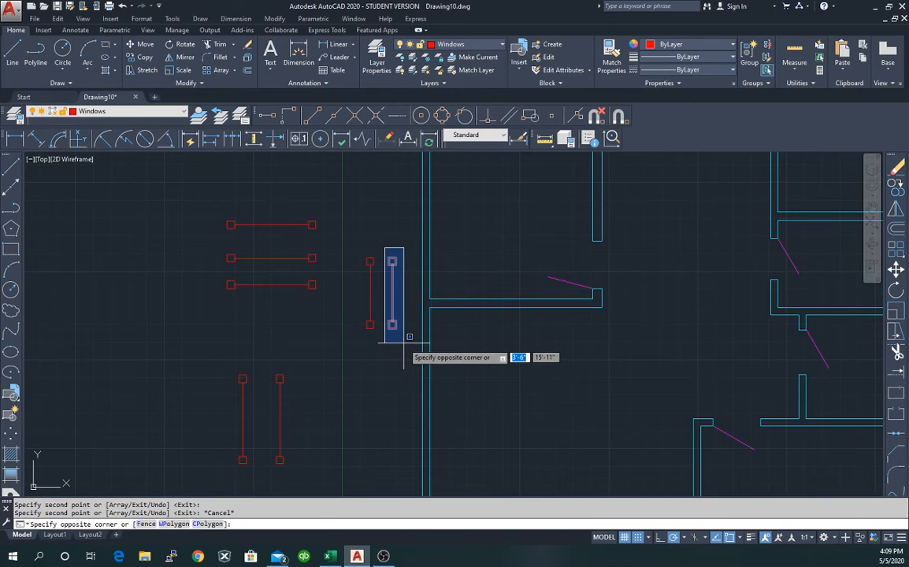
pyautogui.click(404, 343)
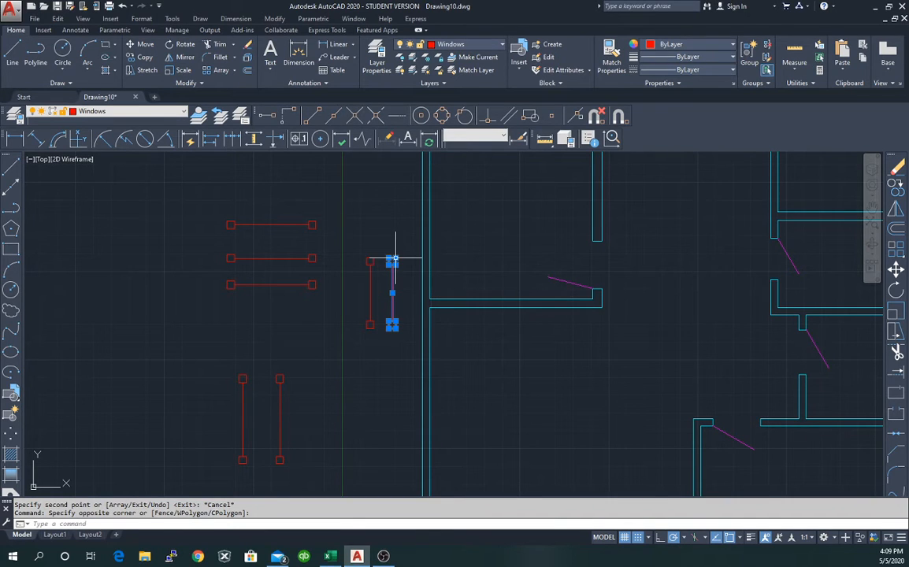
pyautogui.rightClick(404, 304)
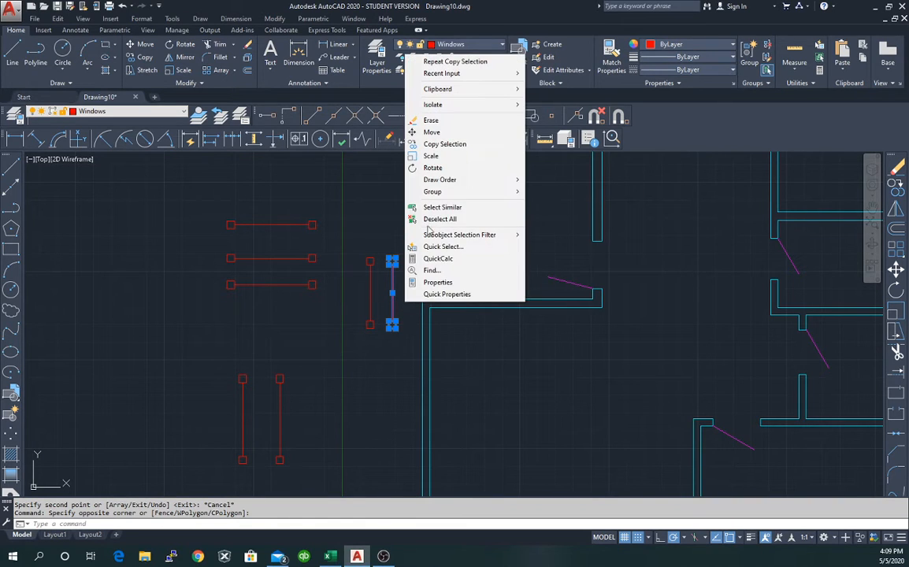
pyautogui.moveTo(465, 108)
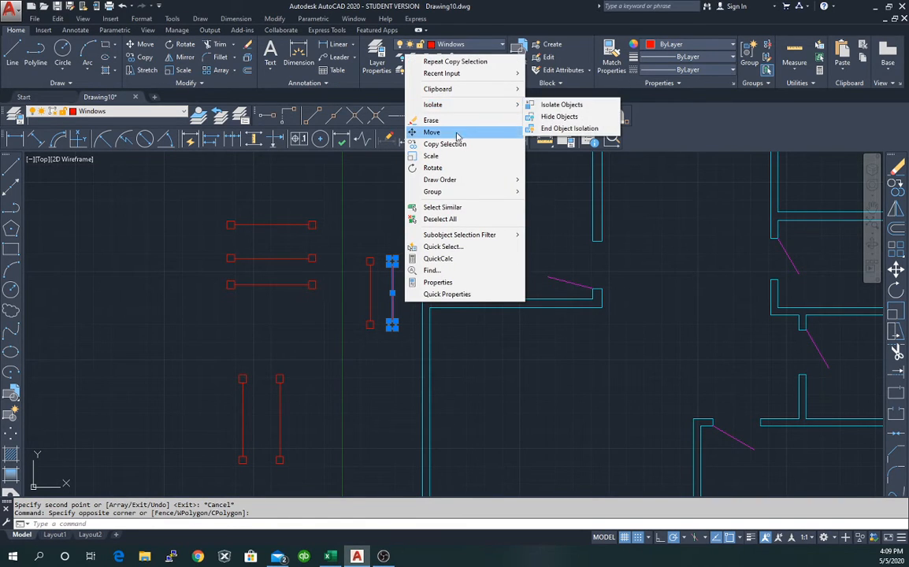
pyautogui.moveTo(457, 192)
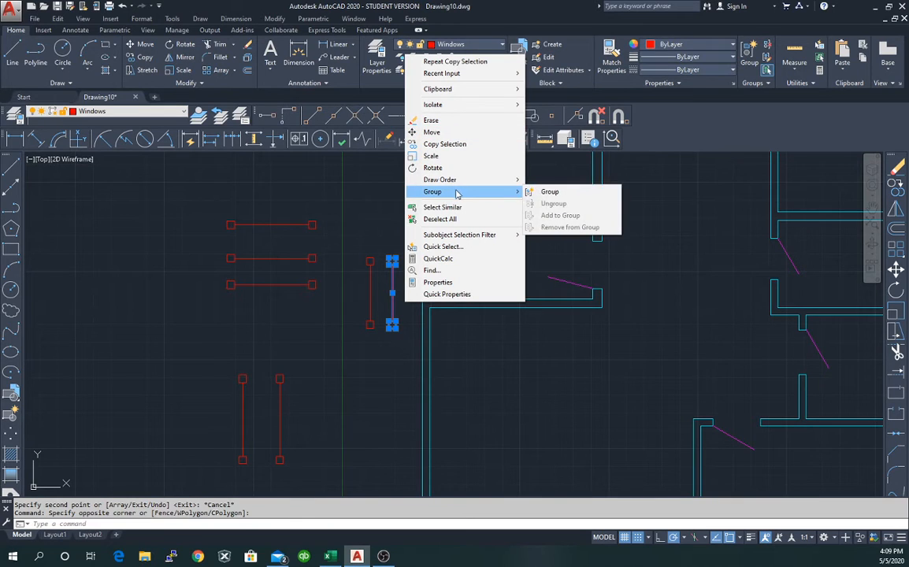
pyautogui.click(551, 193)
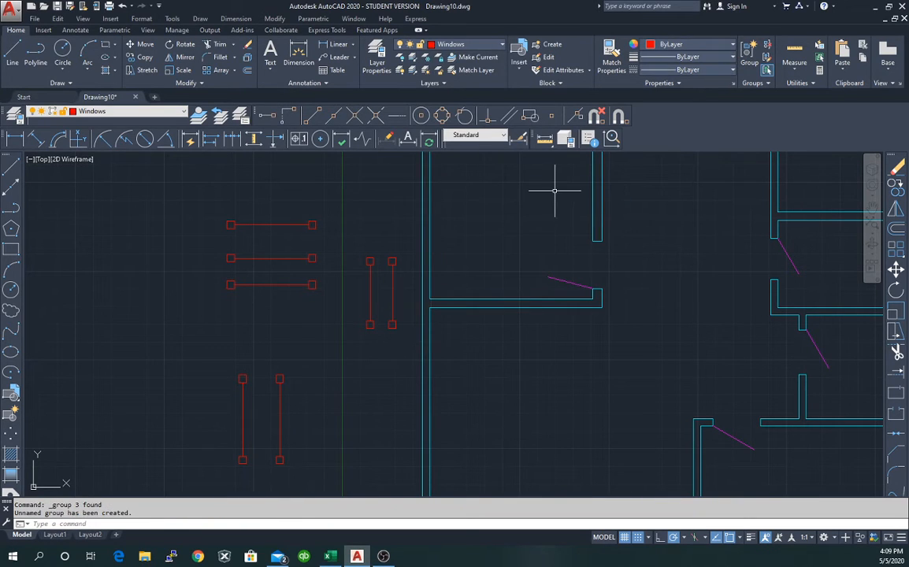
# Drag the grouped vertical window line down and to the right.
pyautogui.click(392, 321)
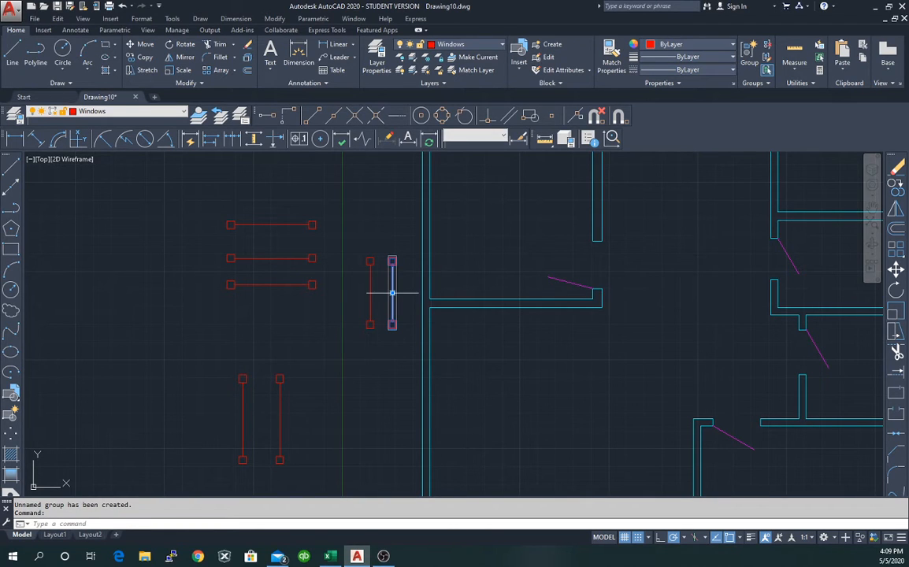
pyautogui.click(392, 293)
pyautogui.click(543, 393)
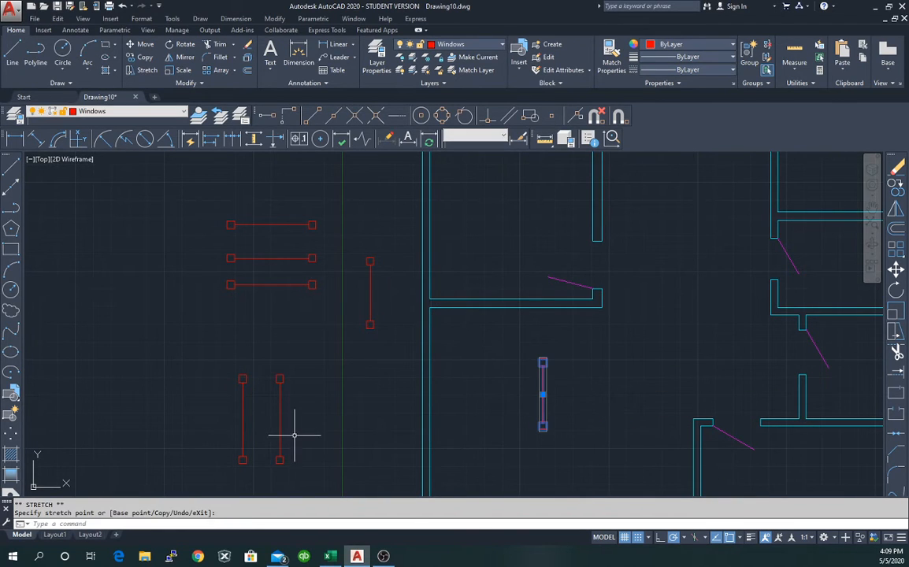
pyautogui.click(355, 387)
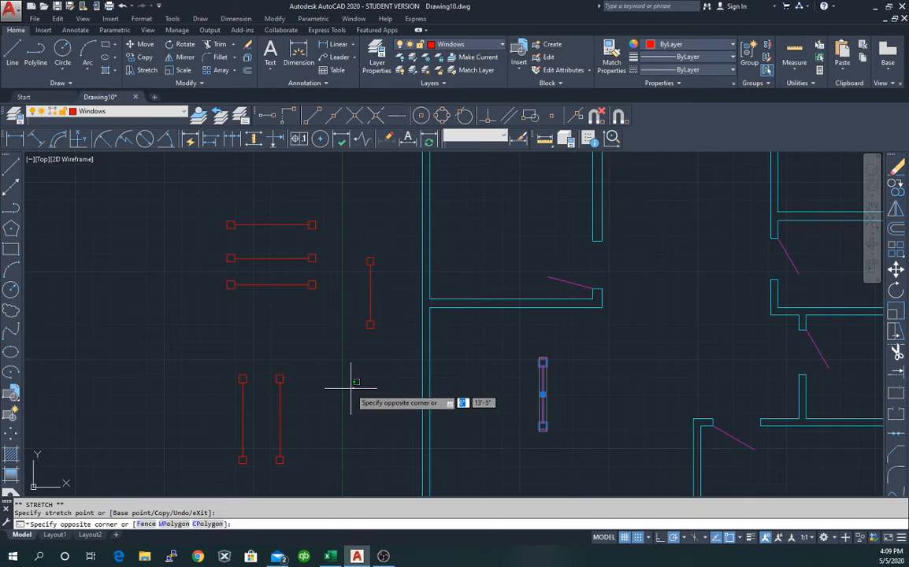
pyautogui.press('Escape')
pyautogui.press('Escape')
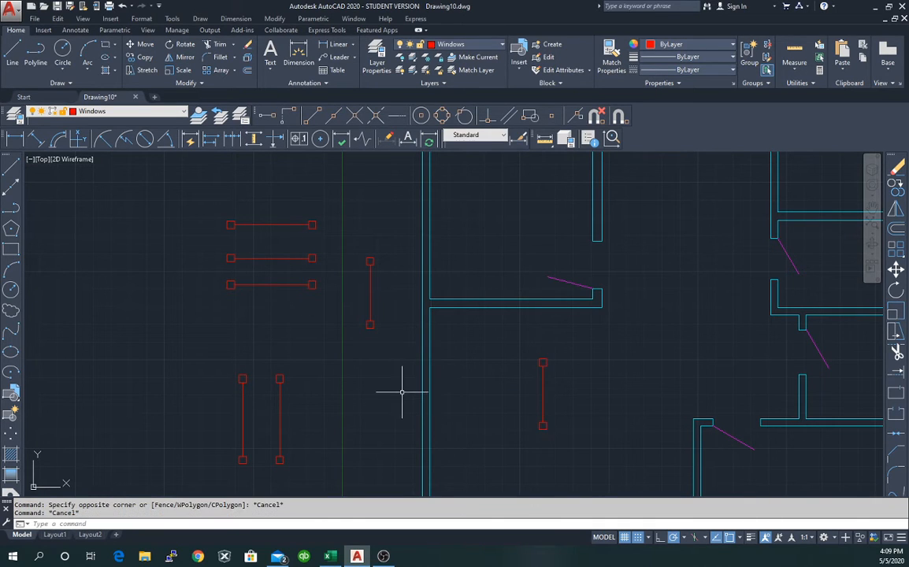
# Undo an accidental stretch of the left vertical line, then window-select that line.
pyautogui.click(369, 291)
pyautogui.click(370, 293)
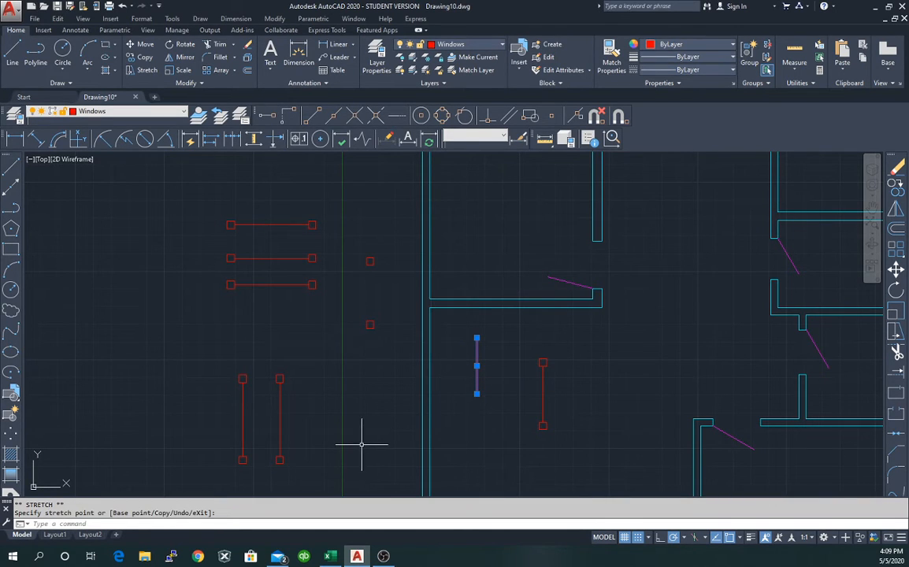
pyautogui.click(122, 7)
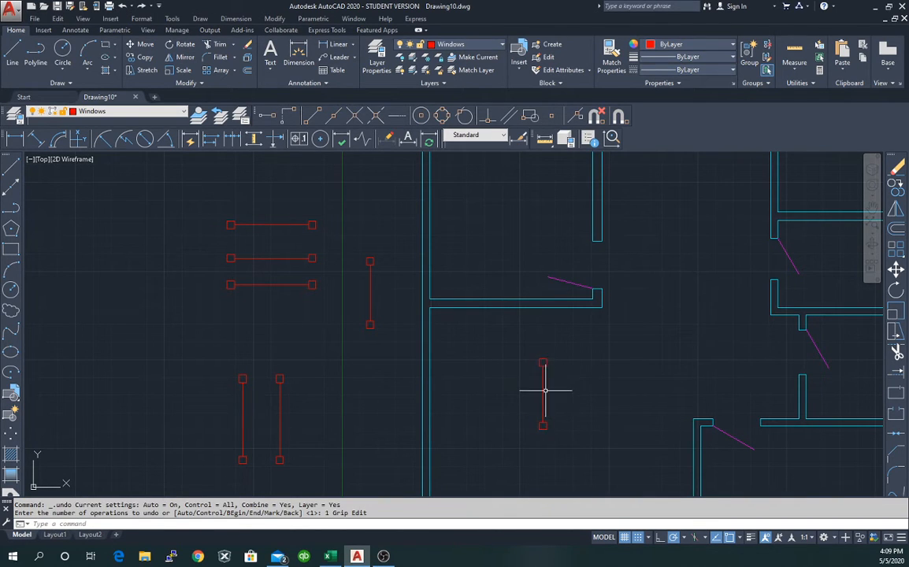
pyautogui.click(362, 251)
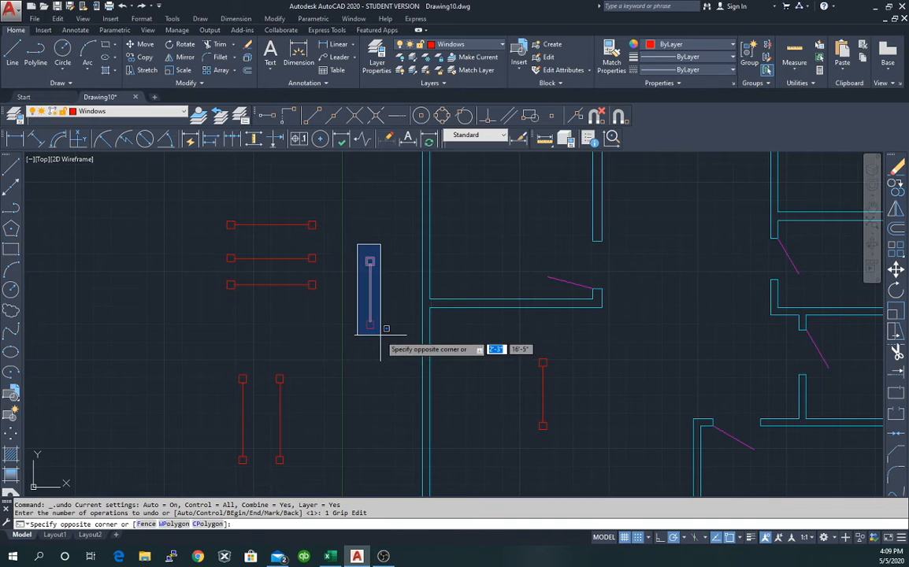
pyautogui.click(378, 338)
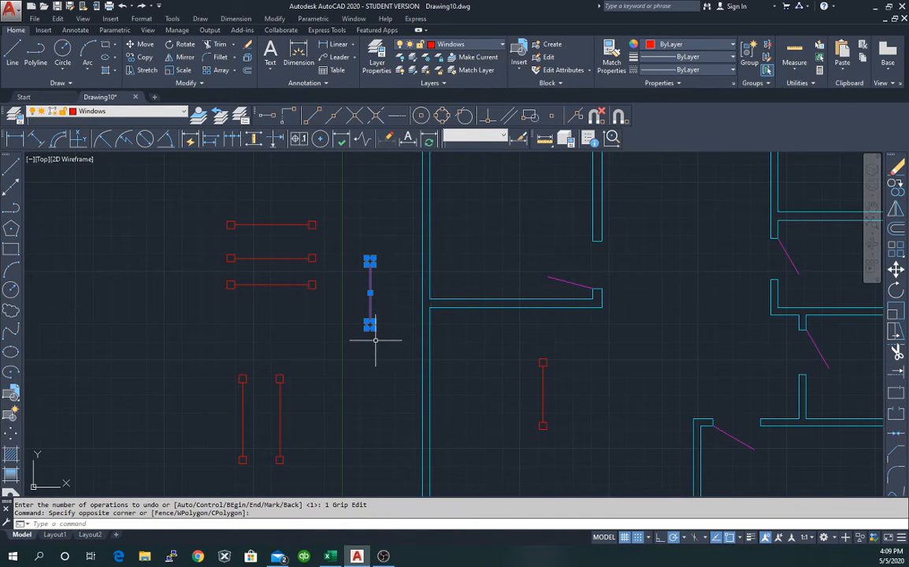
pyautogui.rightClick(360, 283)
pyautogui.moveTo(418, 423)
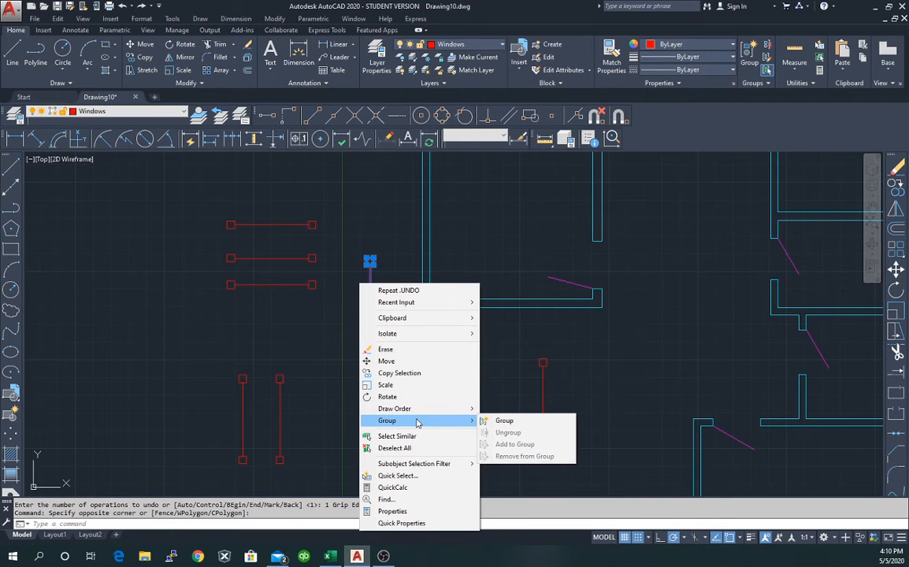
pyautogui.click(503, 421)
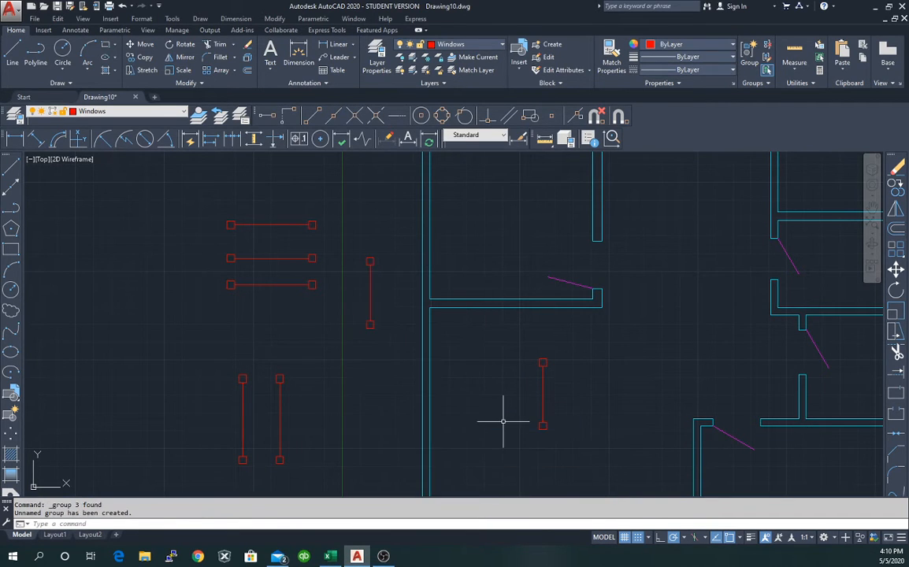
pyautogui.click(370, 289)
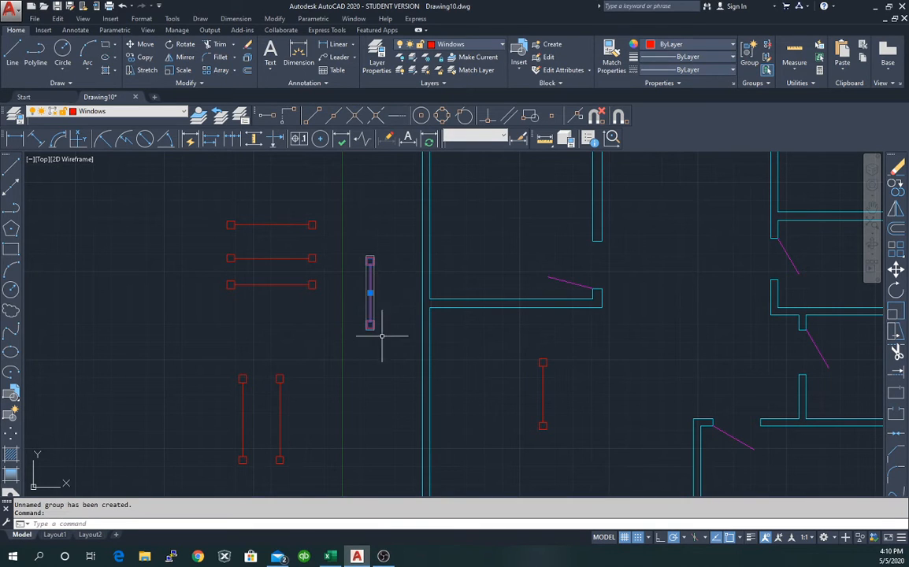
pyautogui.click(371, 297)
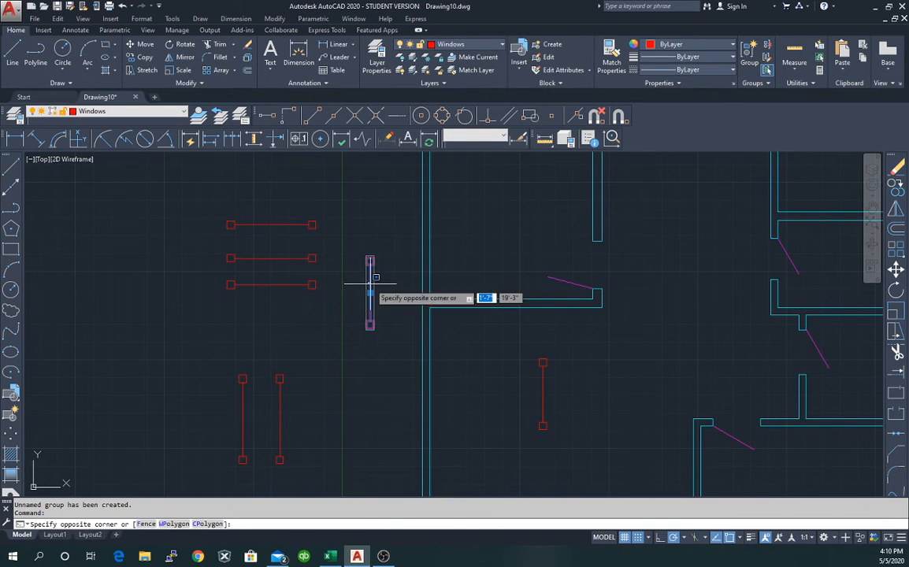
pyautogui.press('Escape')
pyautogui.click(381, 315)
pyautogui.press('Escape')
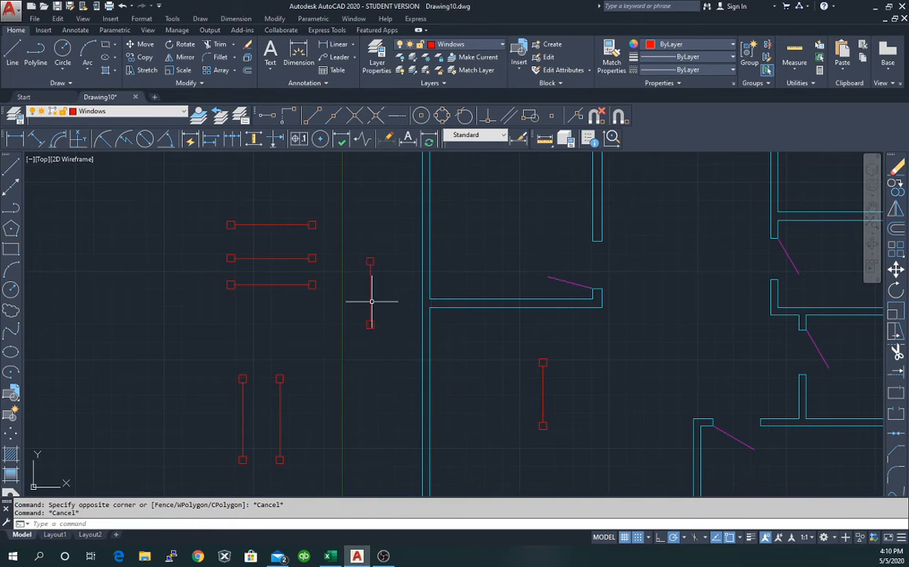
pyautogui.rightClick(370, 303)
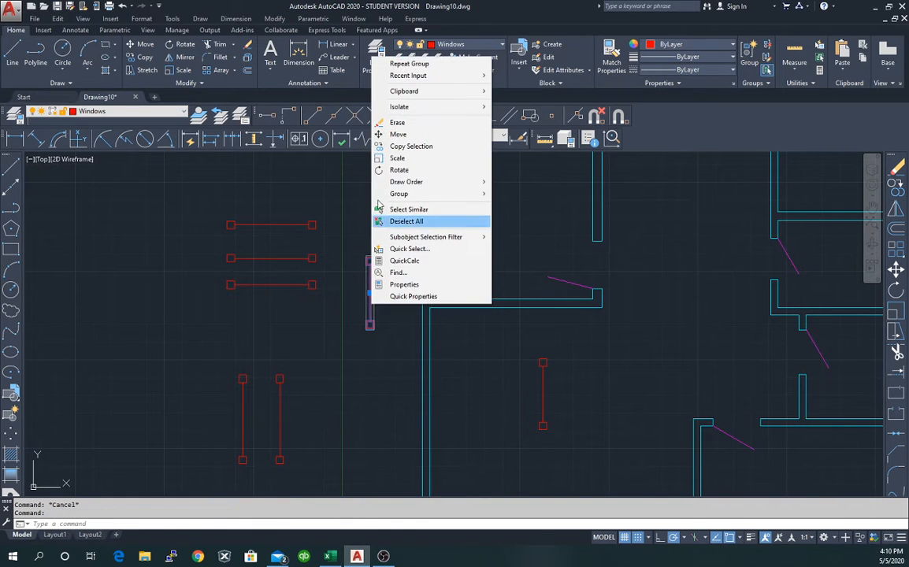
pyautogui.click(432, 147)
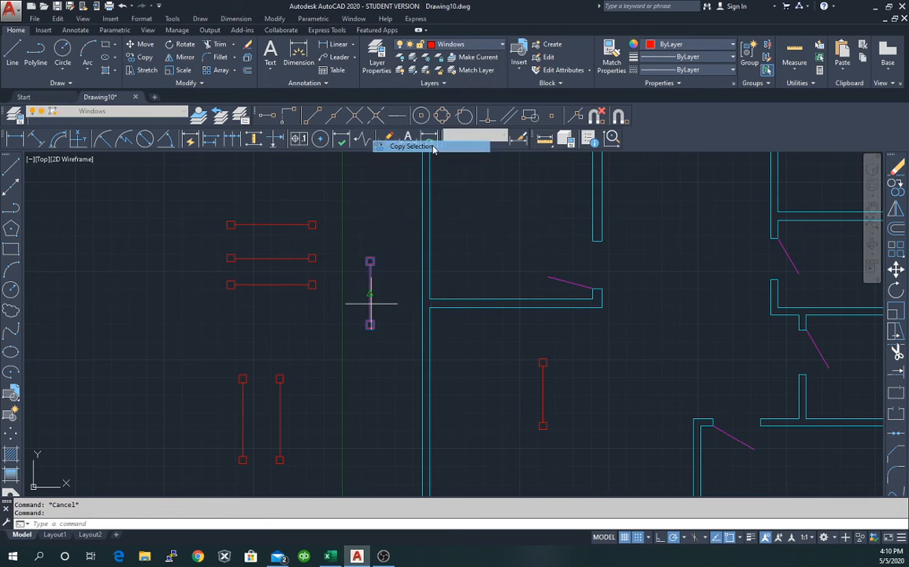
pyautogui.rightClick(369, 376)
pyautogui.click(369, 371)
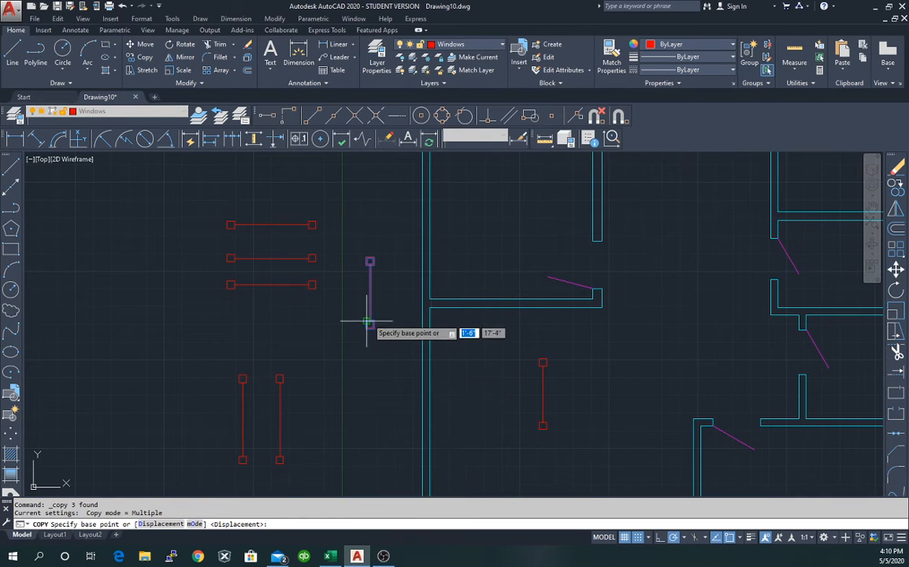
pyautogui.click(369, 293)
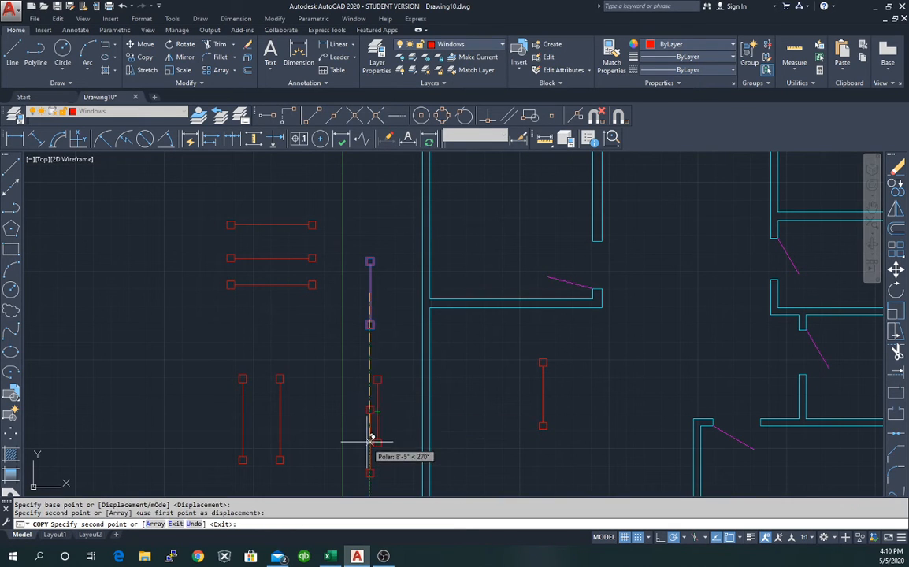
pyautogui.press('Escape')
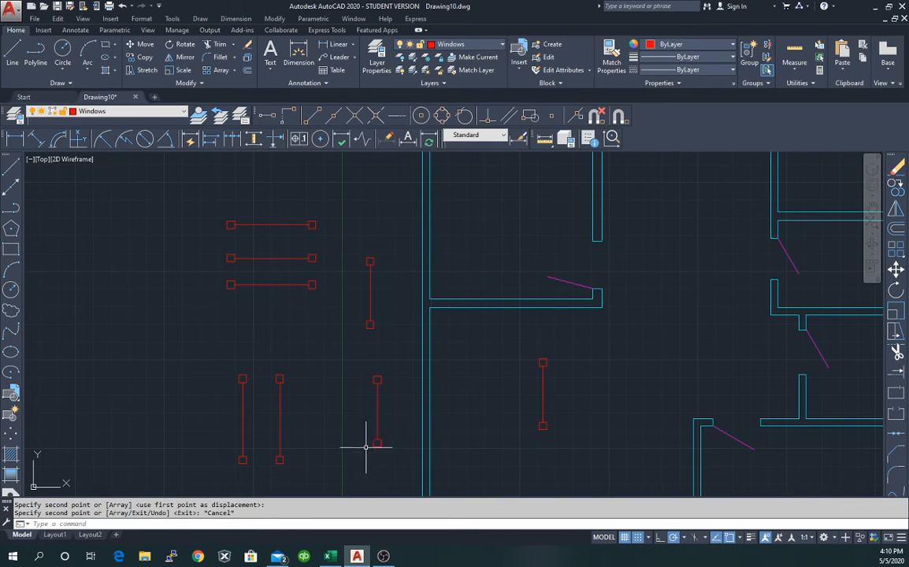
pyautogui.click(379, 383)
pyautogui.press('Escape')
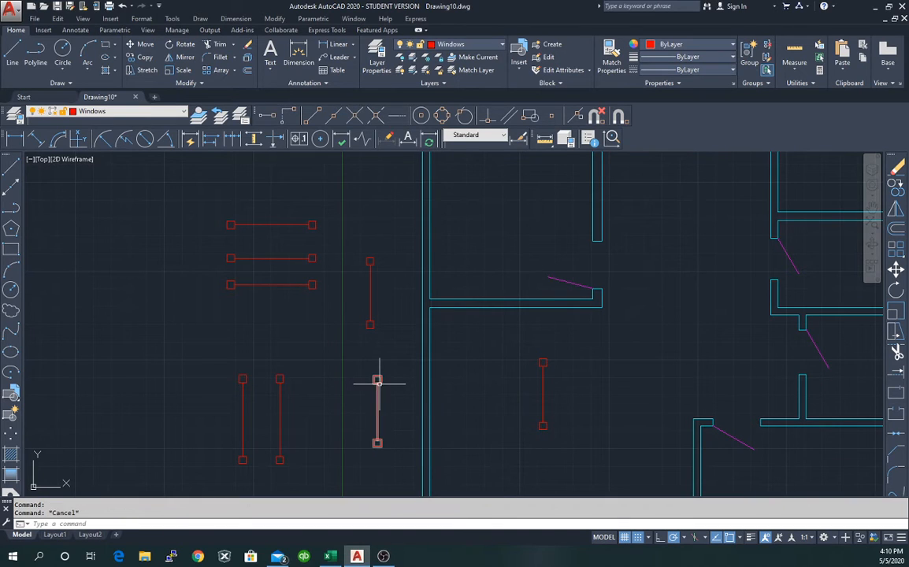
pyautogui.click(379, 383)
pyautogui.press('Delete')
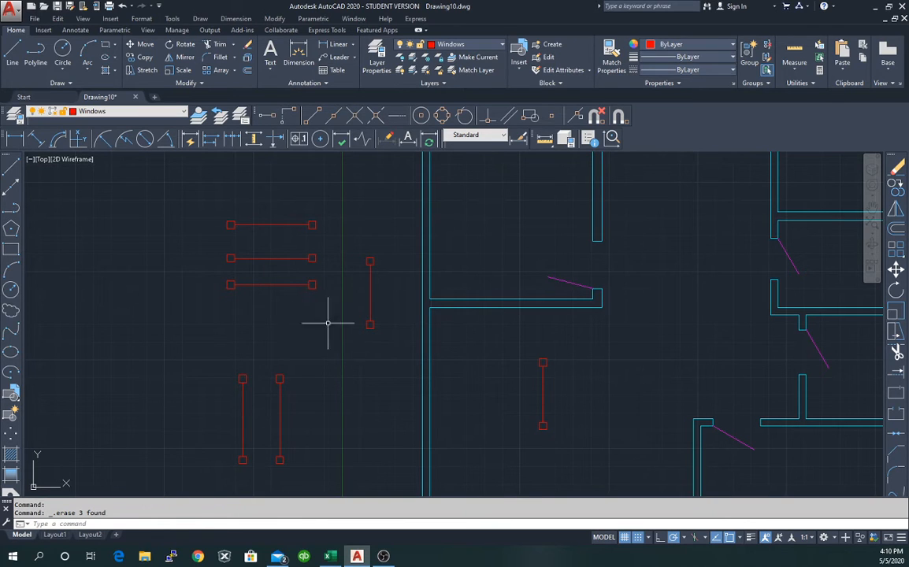
pyautogui.click(369, 294)
# Group the parts of the top horizontal red window symbol.
pyautogui.press('Escape')
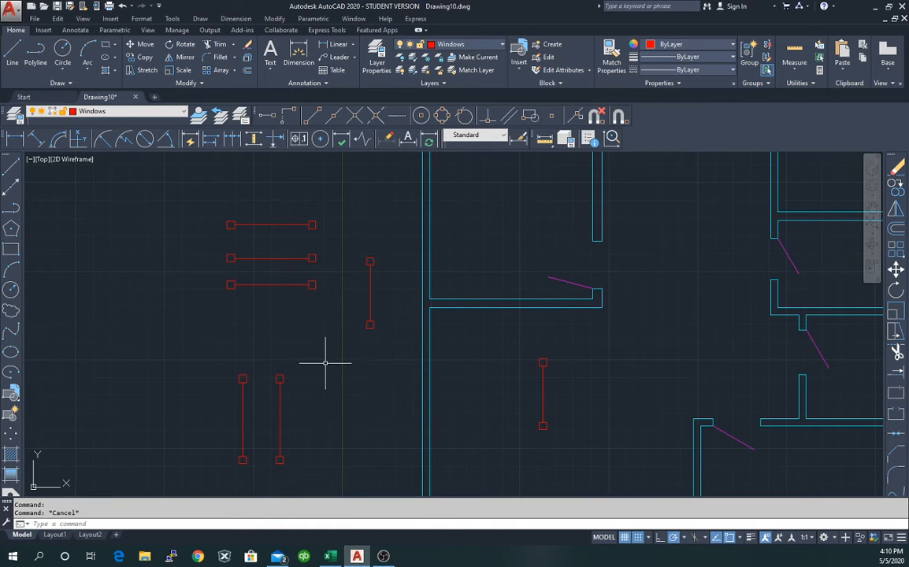
pyautogui.click(220, 207)
pyautogui.click(318, 237)
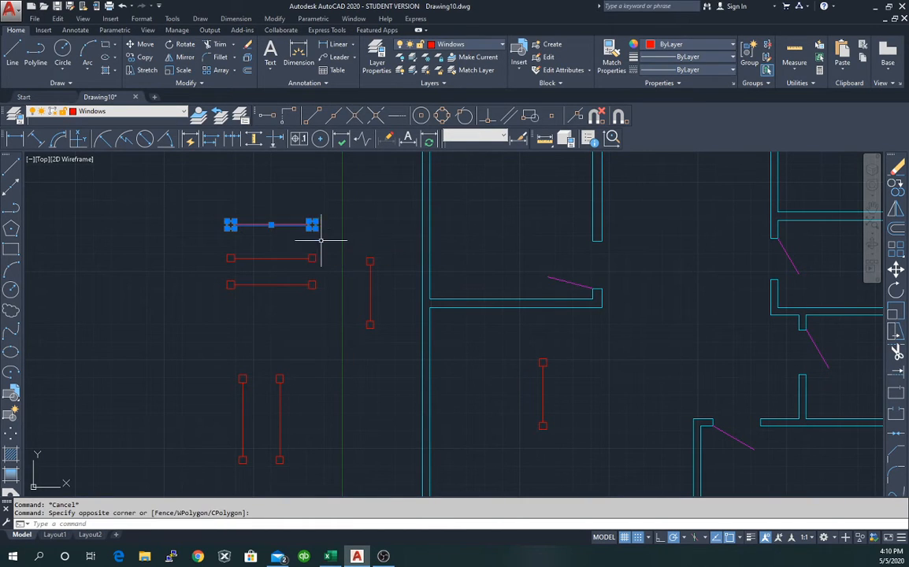
pyautogui.rightClick(297, 226)
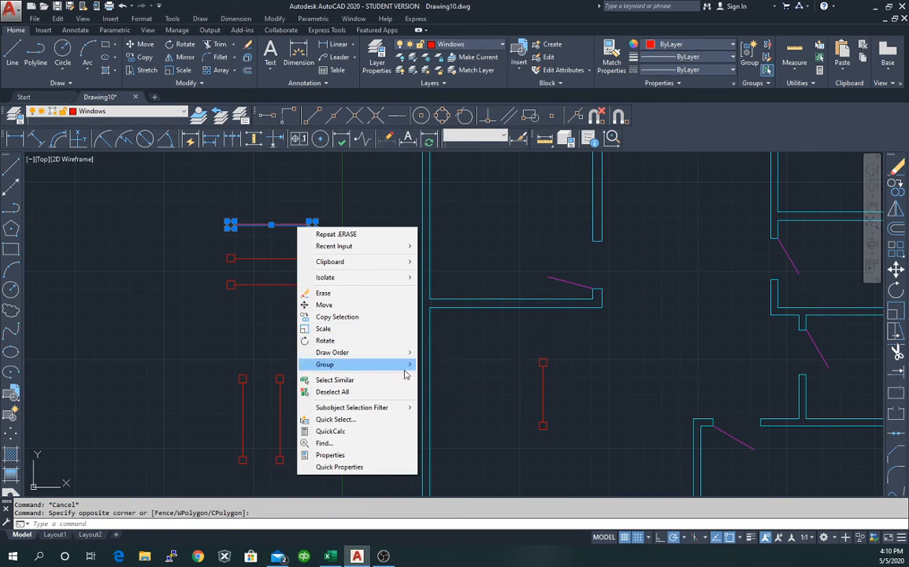
pyautogui.click(441, 365)
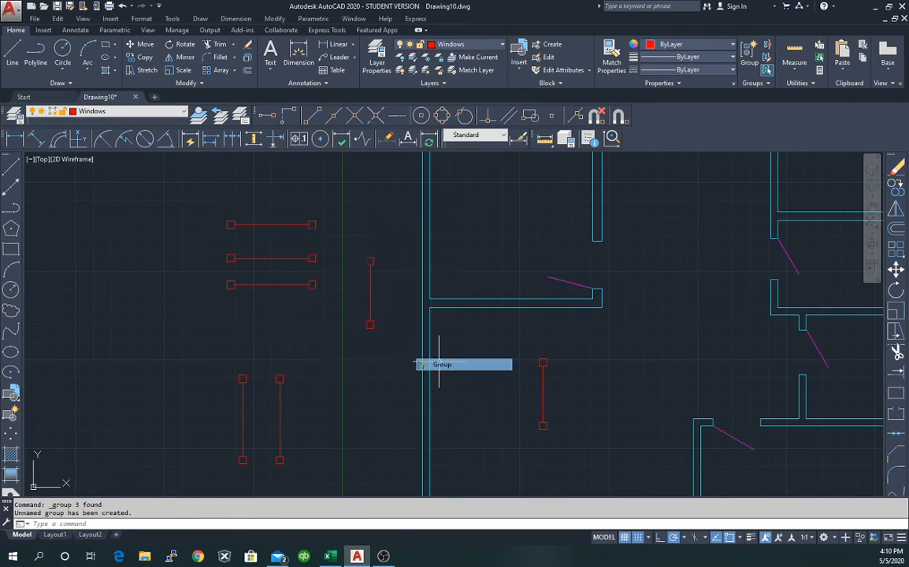
# Group the parts of the middle horizontal window symbol.
pyautogui.click(216, 253)
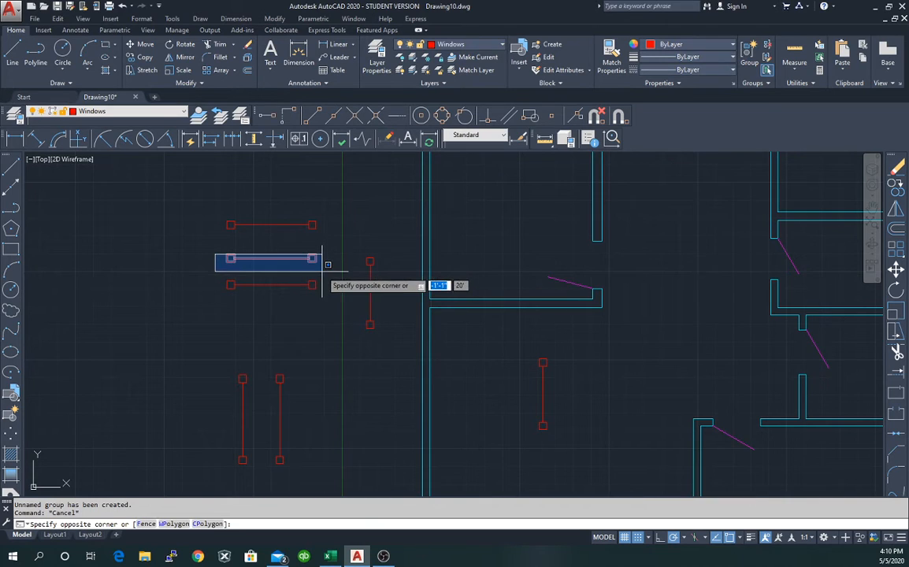
pyautogui.click(320, 262)
pyautogui.rightClick(315, 261)
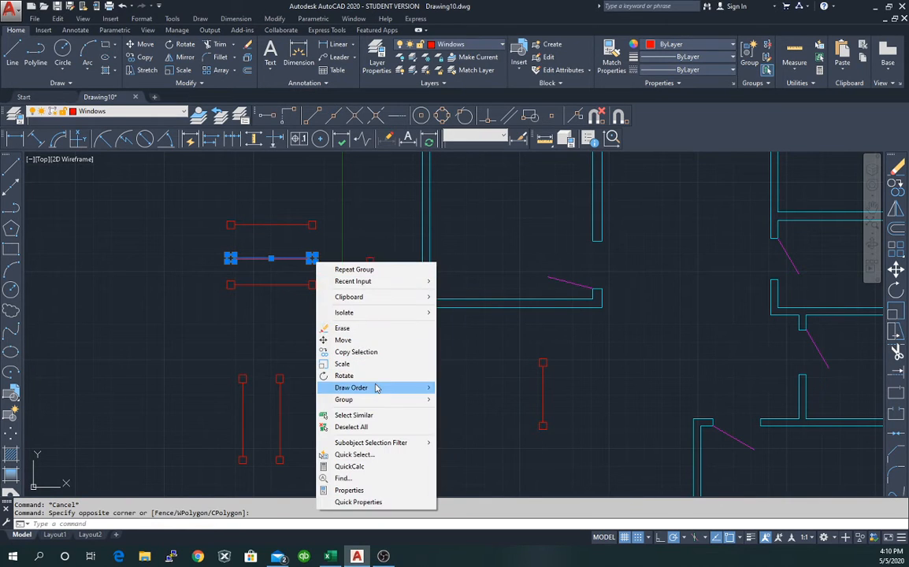
pyautogui.moveTo(367, 402)
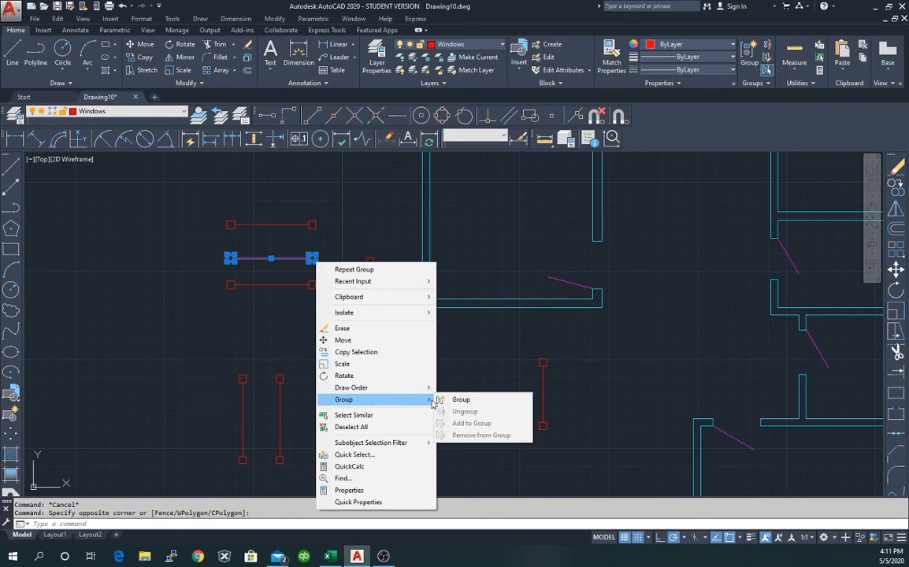
pyautogui.click(461, 399)
# Group the parts of the bottom horizontal window symbol.
pyautogui.click(209, 276)
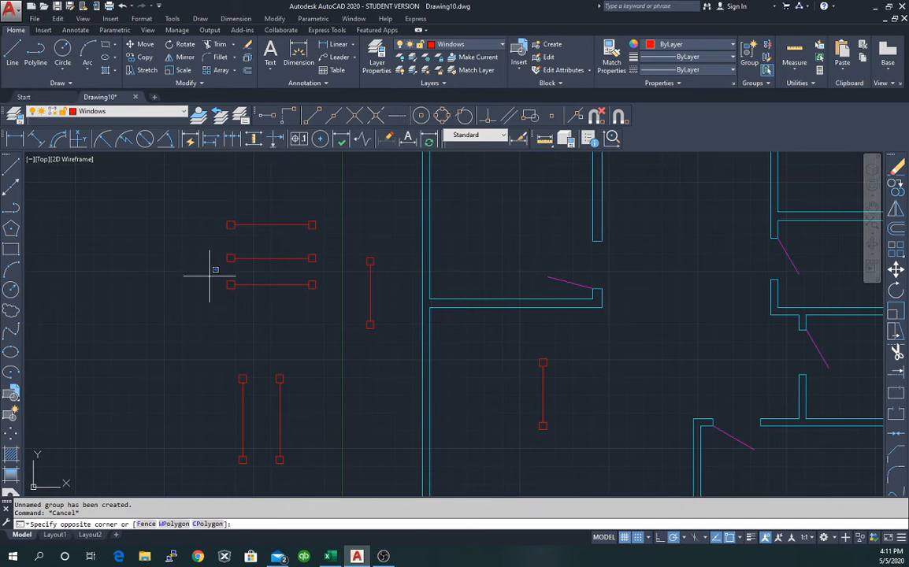
pyautogui.click(323, 304)
pyautogui.rightClick(325, 311)
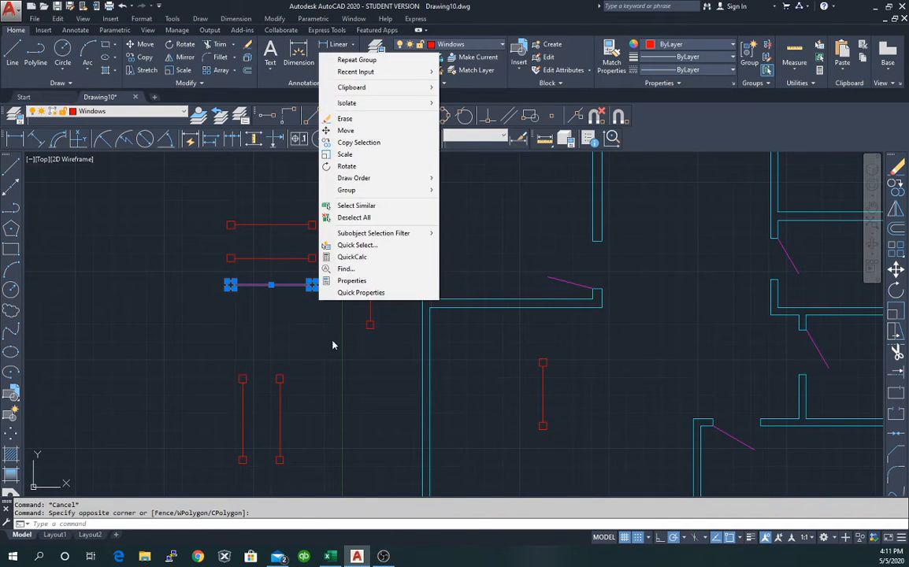
pyautogui.moveTo(420, 189)
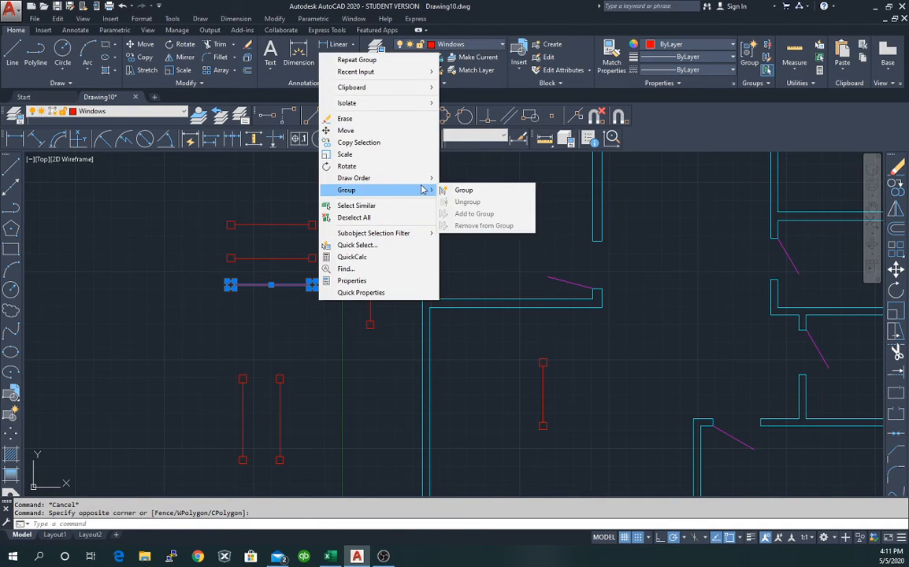
pyautogui.click(457, 190)
pyautogui.click(226, 361)
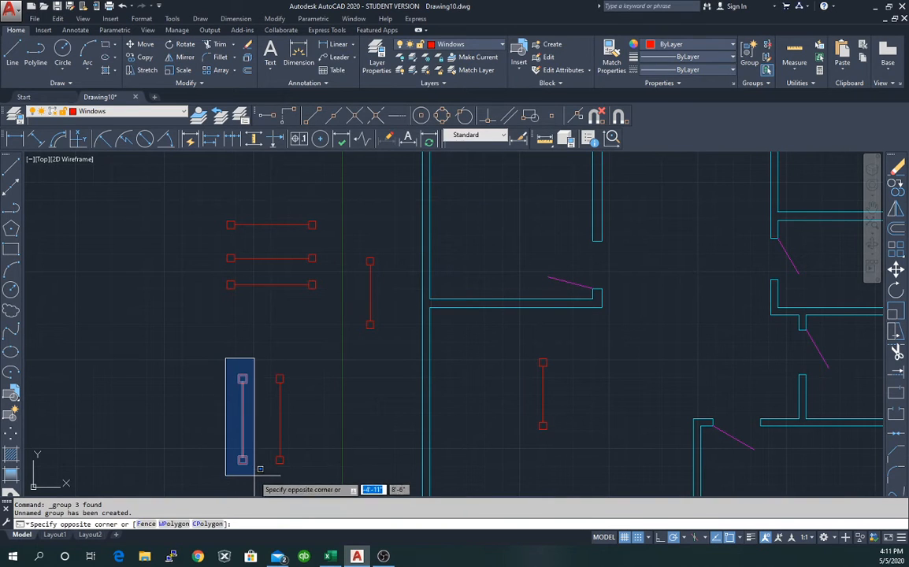
# Group the left and right vertical red window symbols, each as its own unnamed group.
pyautogui.click(258, 482)
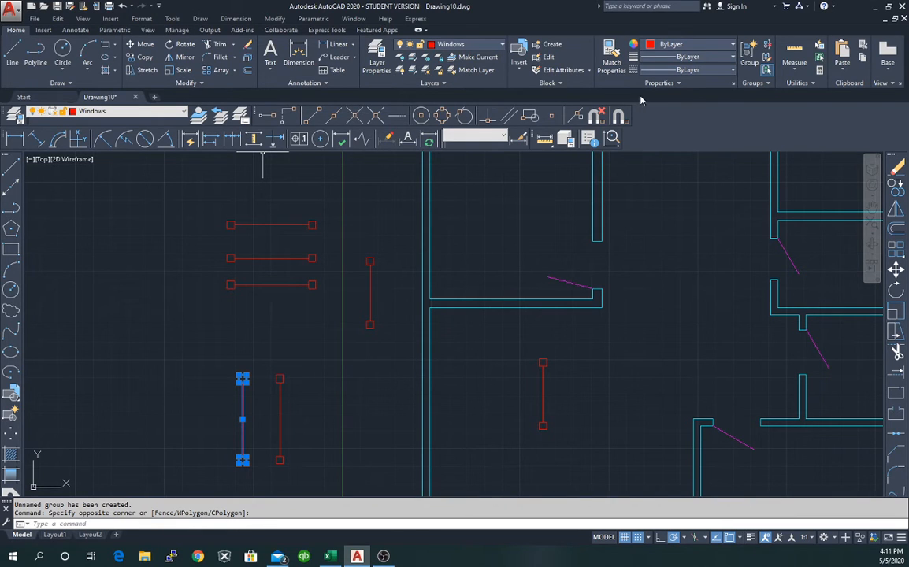
pyautogui.rightClick(244, 372)
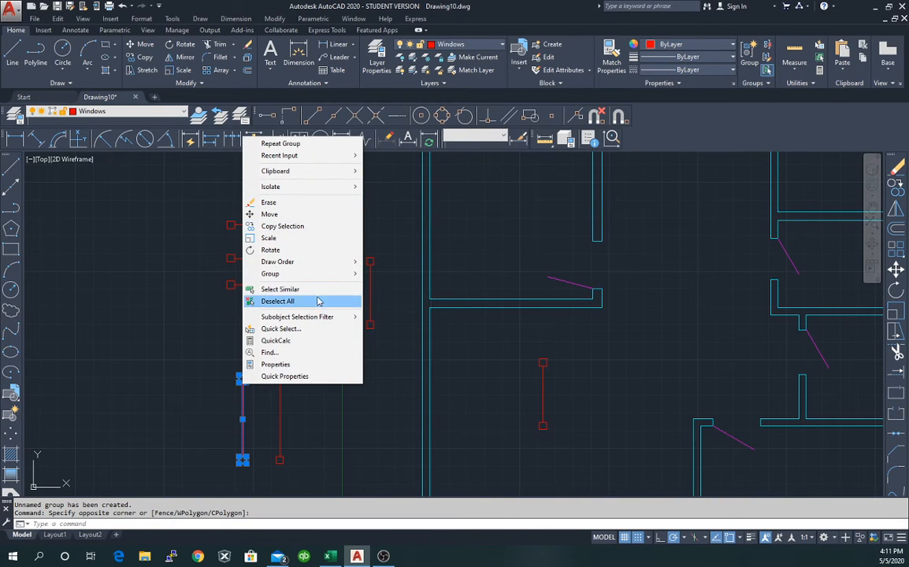
pyautogui.moveTo(317, 275)
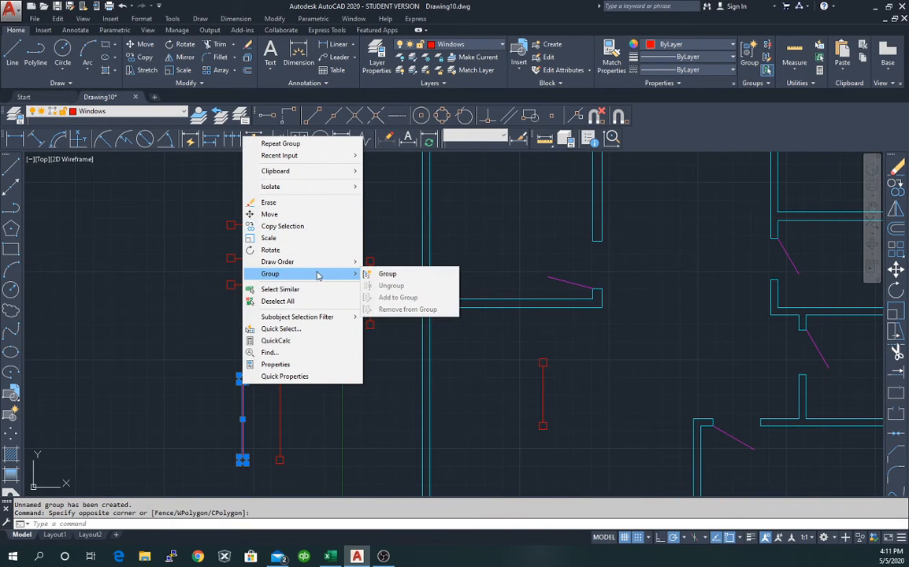
pyautogui.click(388, 274)
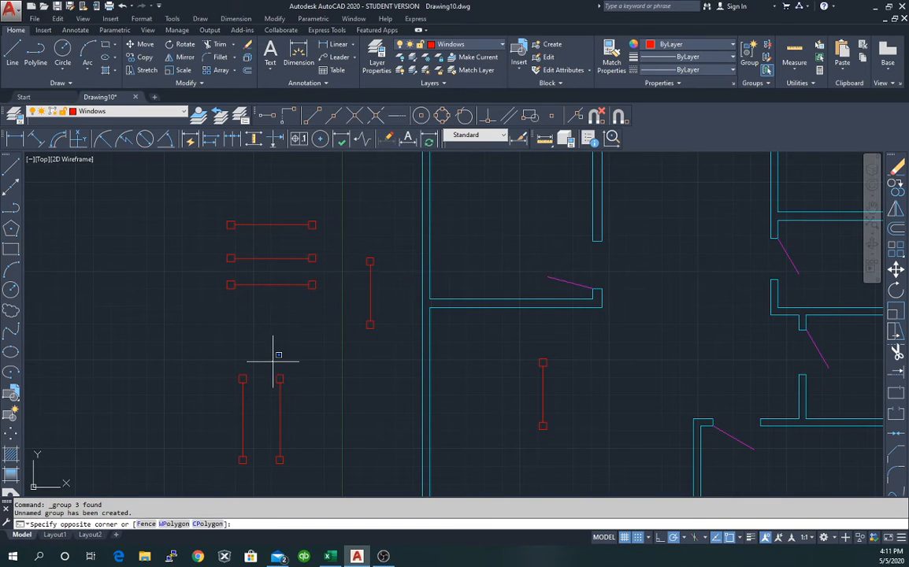
pyautogui.click(300, 466)
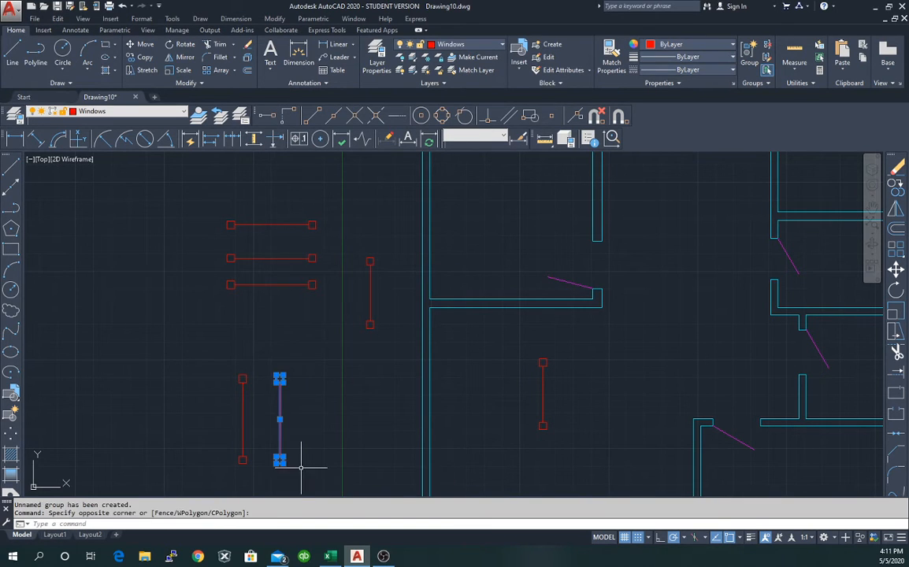
pyautogui.rightClick(279, 380)
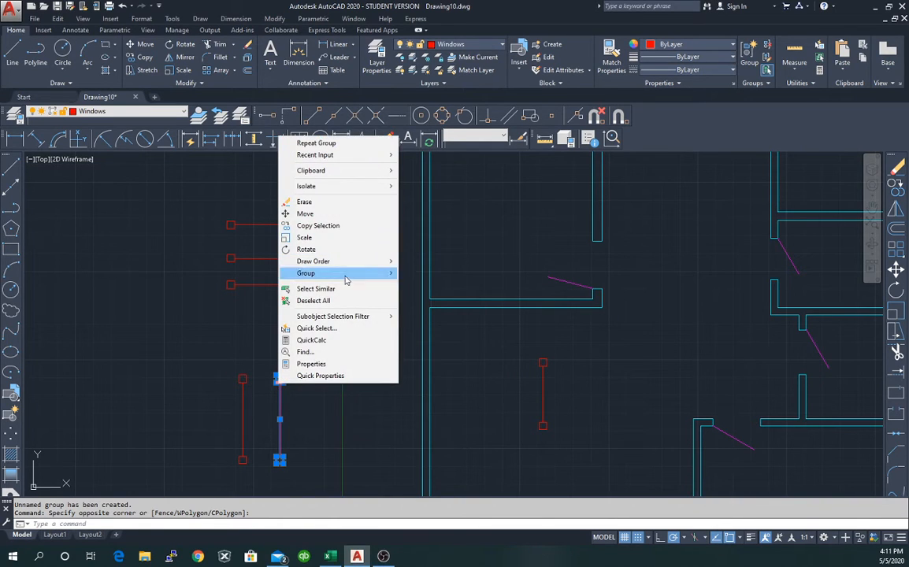
pyautogui.moveTo(351, 277)
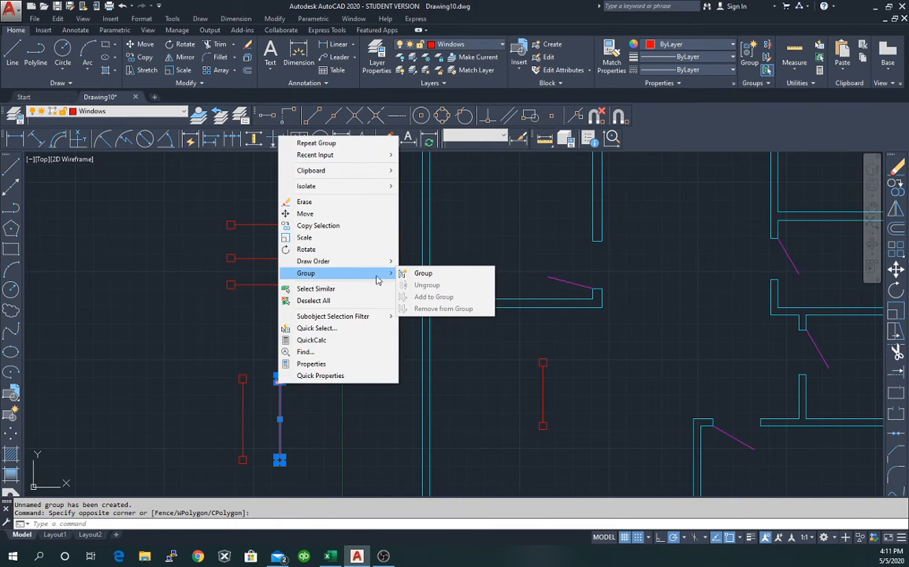
pyautogui.click(422, 274)
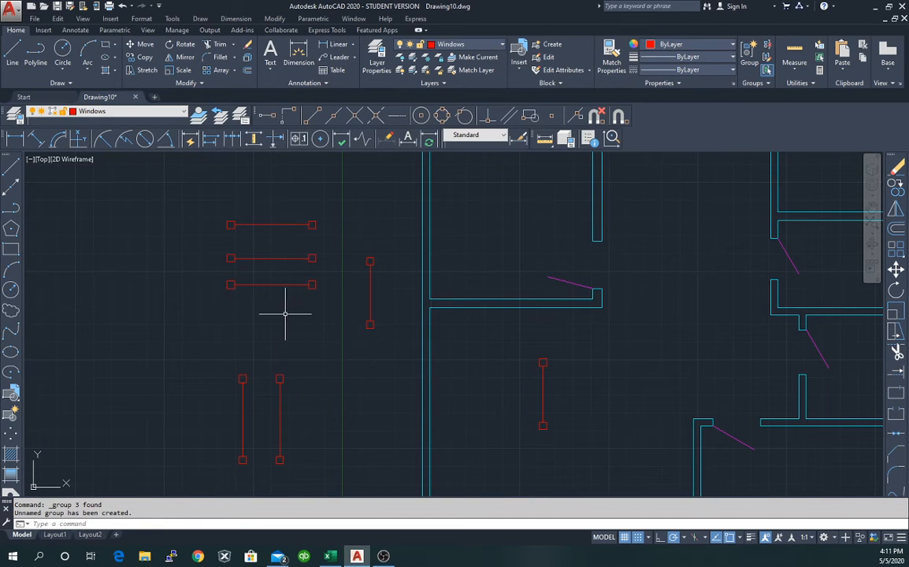
# Clear all selections and zoom out to show the full floor plan beside the spare window lines.
pyautogui.press('Escape')
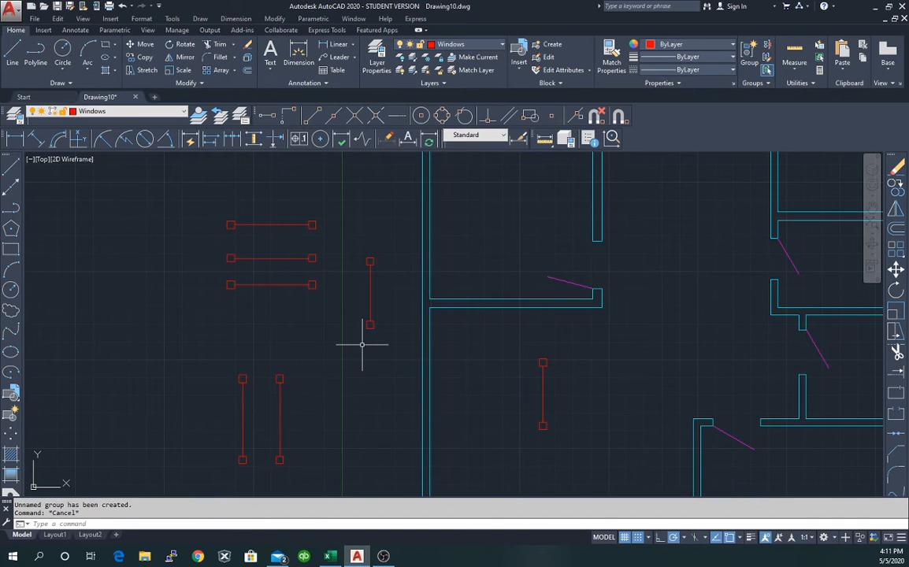
pyautogui.click(373, 301)
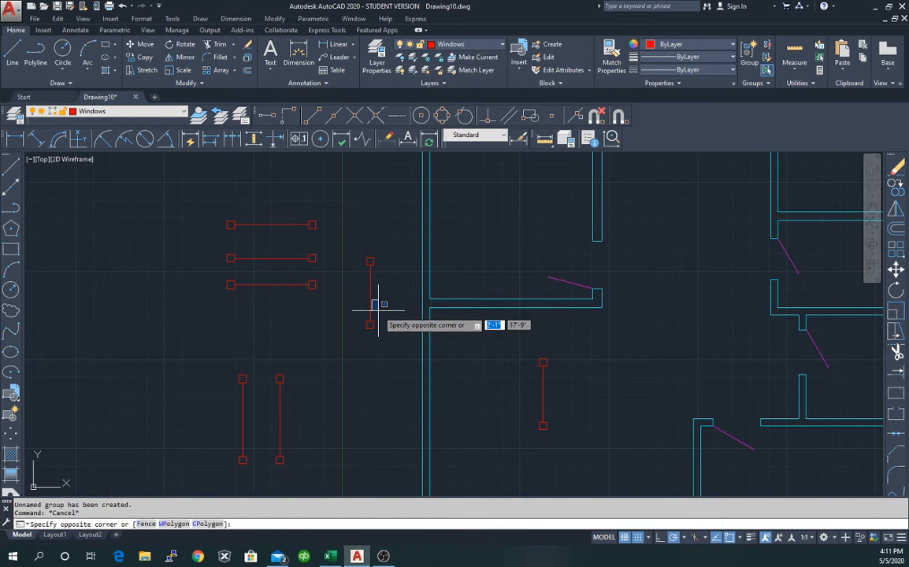
pyautogui.press('Escape')
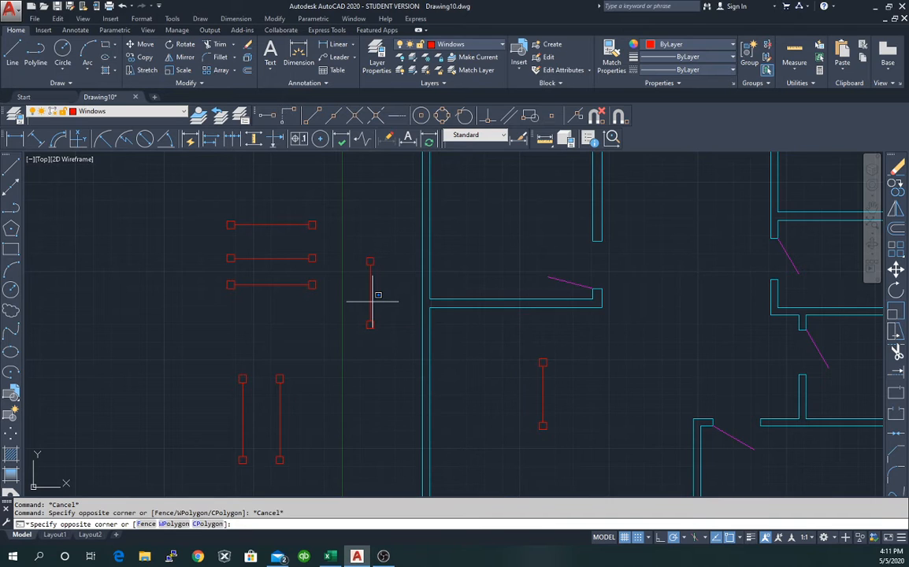
pyautogui.click(371, 303)
pyautogui.press('Escape')
pyautogui.click(371, 295)
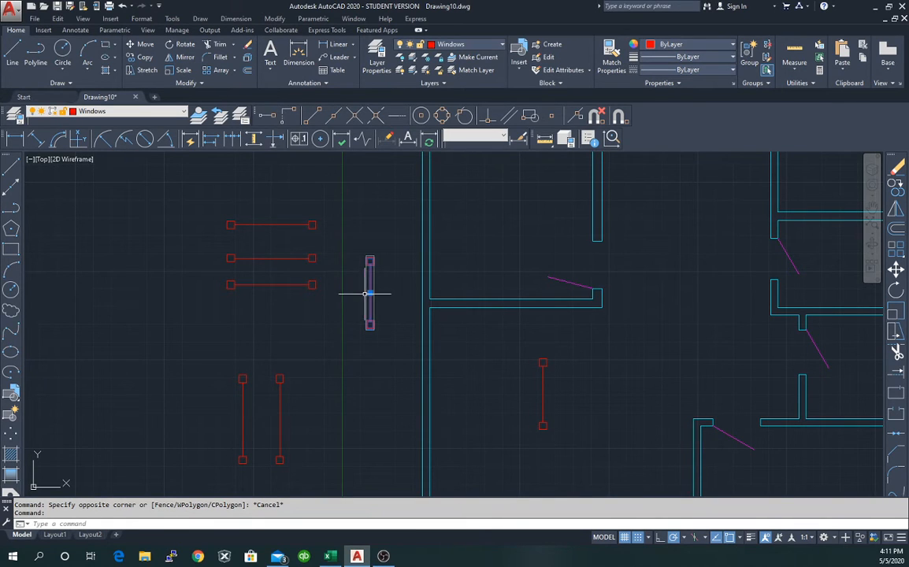
pyautogui.press('Escape')
pyautogui.scroll(-3, 369, 327)
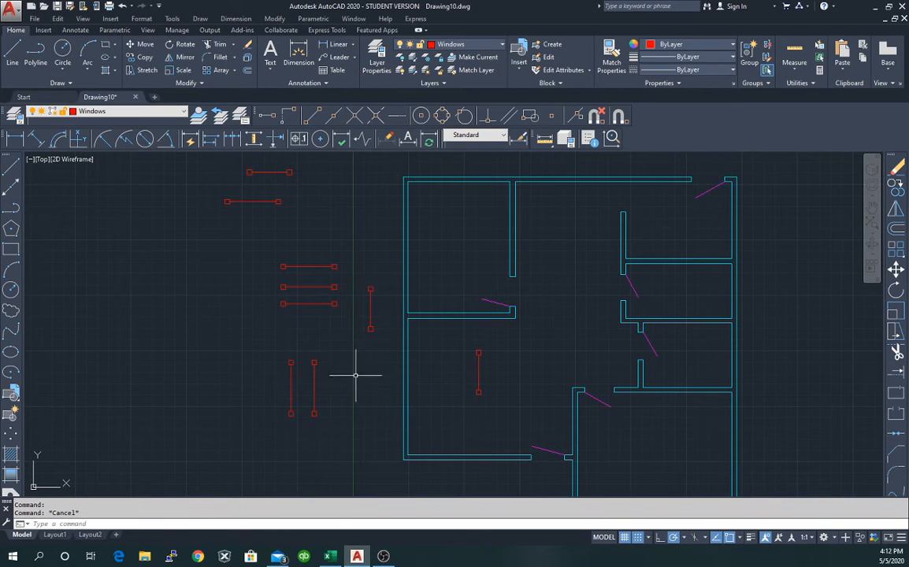
# Erase the two stray red lines at the top left.
pyautogui.click(257, 202)
pyautogui.click(257, 230)
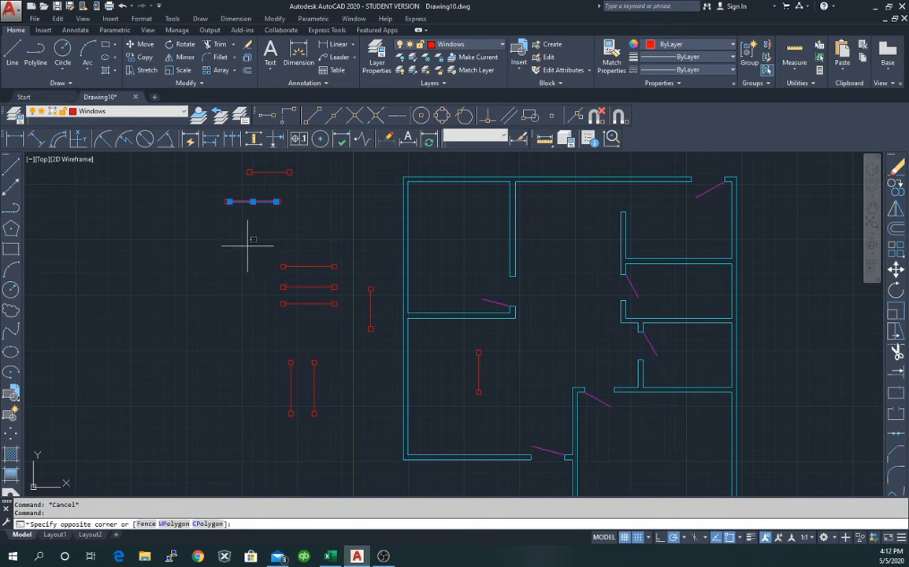
pyautogui.press('Escape')
pyautogui.press('Escape')
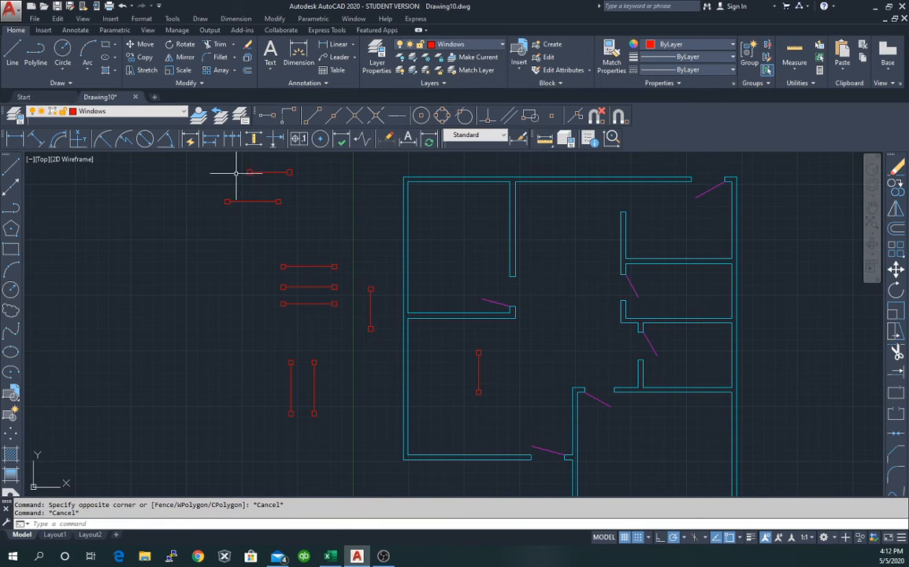
pyautogui.click(213, 165)
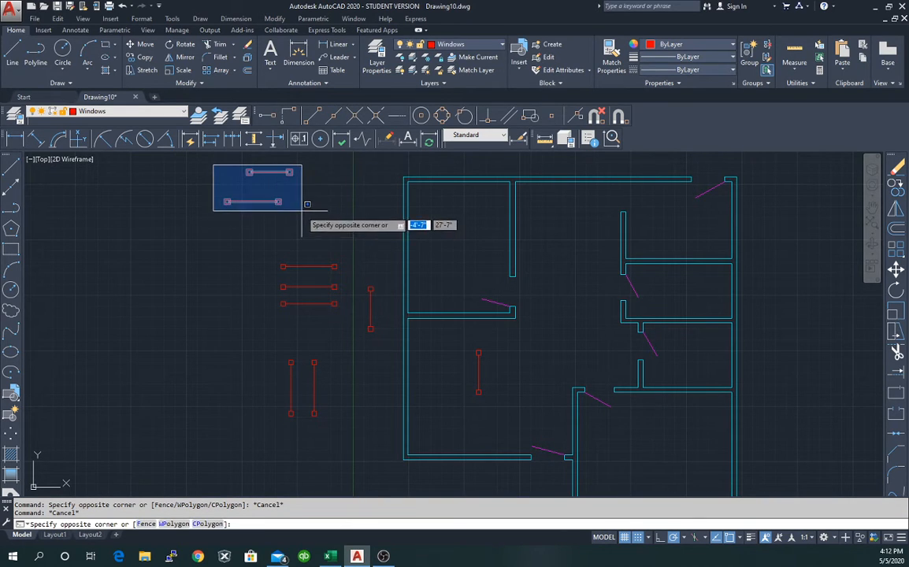
pyautogui.click(300, 209)
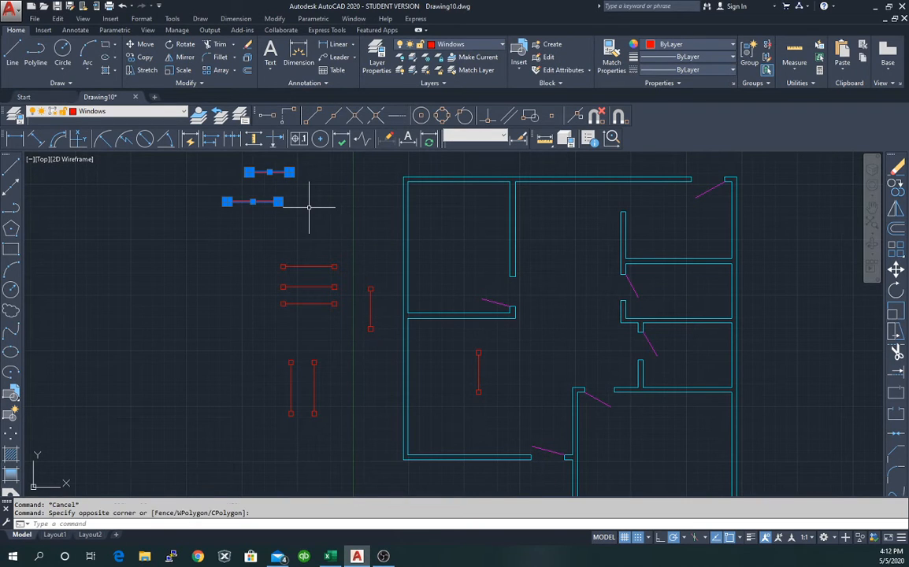
pyautogui.press('Delete')
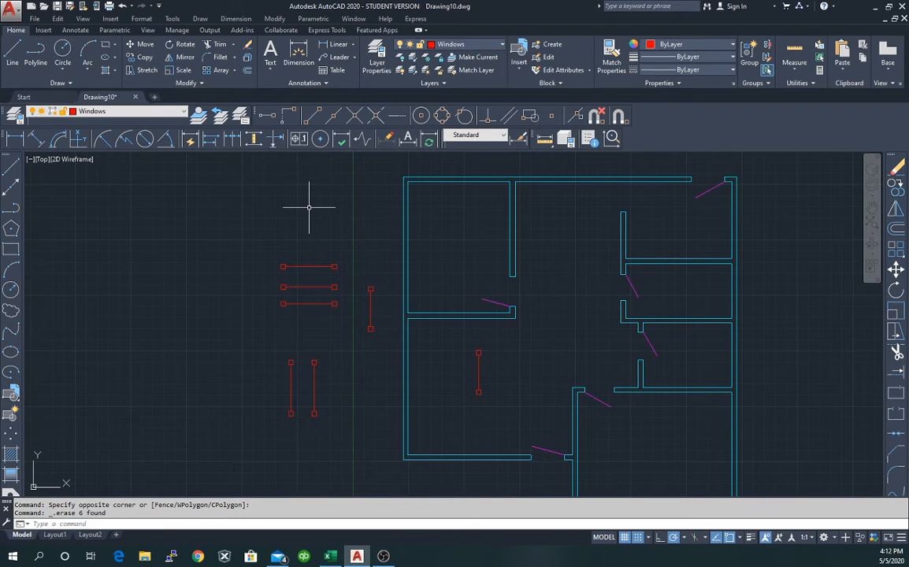
# Move two vertical window lines beside the left exterior wall, one lower and one upper.
pyautogui.click(291, 389)
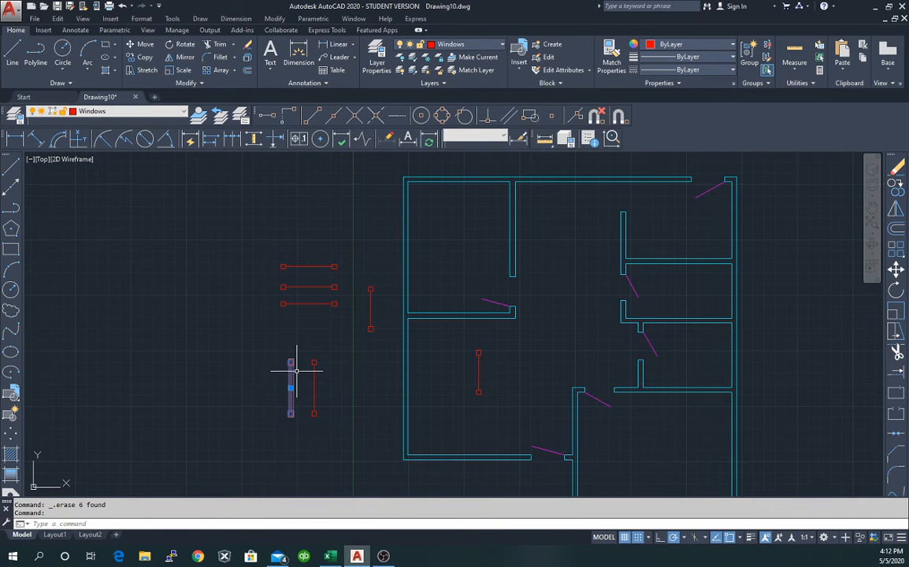
pyautogui.click(291, 387)
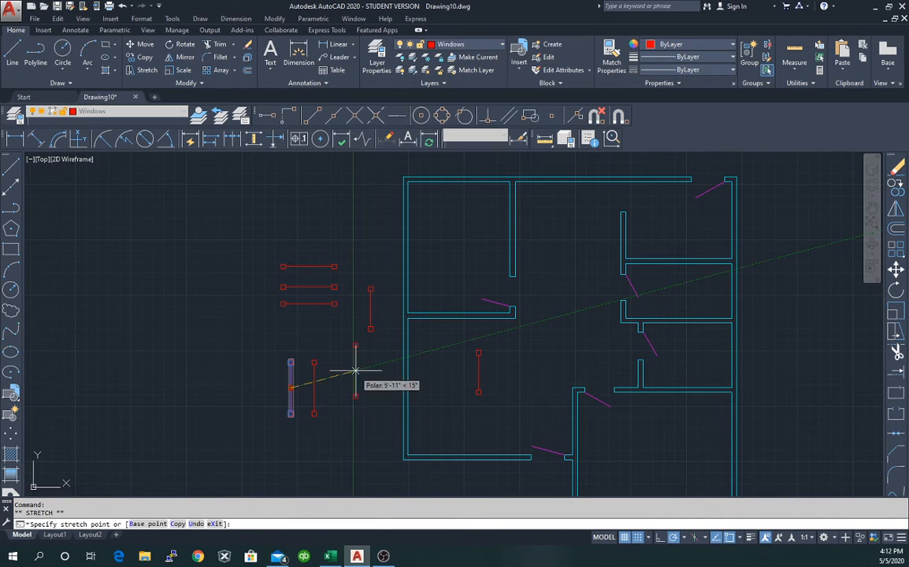
pyautogui.click(393, 400)
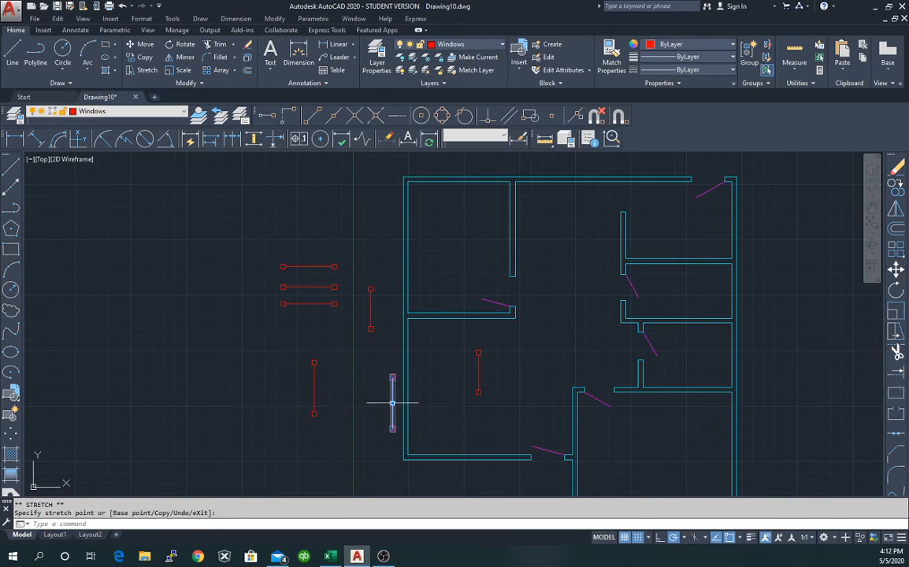
pyautogui.click(312, 387)
pyautogui.click(313, 387)
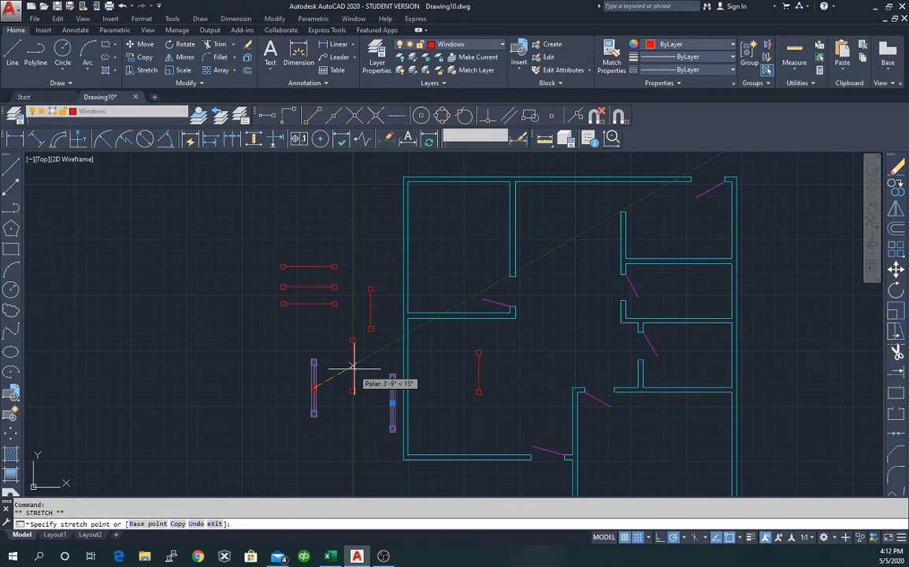
pyautogui.click(390, 254)
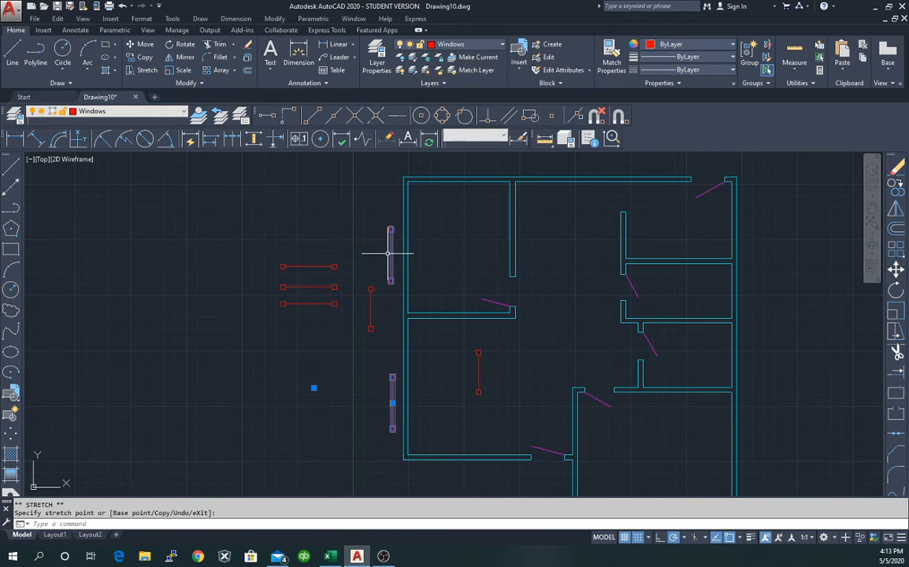
pyautogui.click(307, 266)
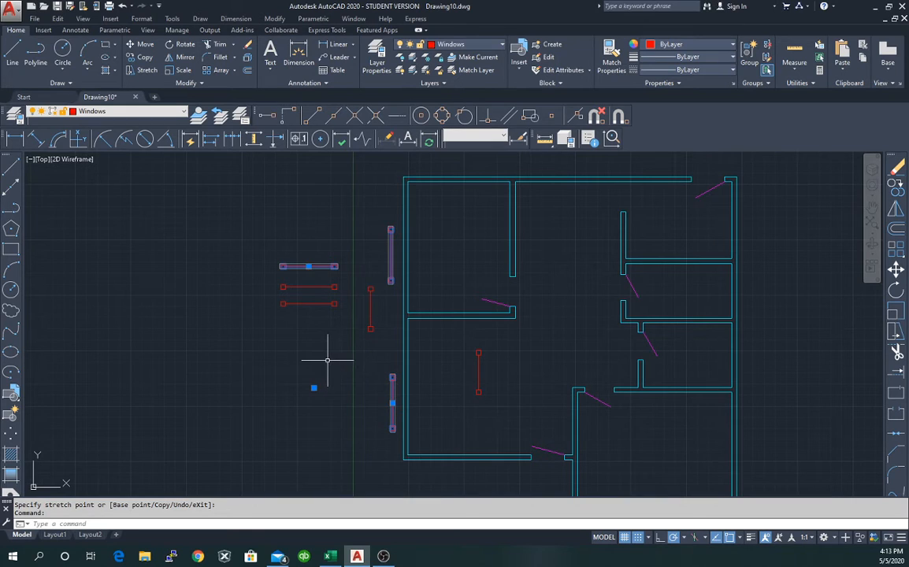
pyautogui.press('Escape')
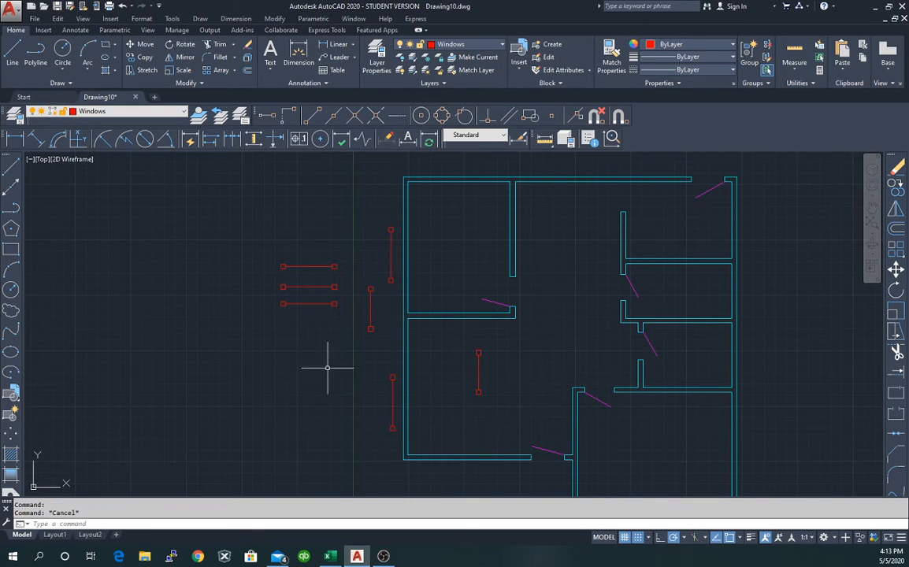
# Move the first horizontal window line up to the top exterior wall.
pyautogui.click(308, 266)
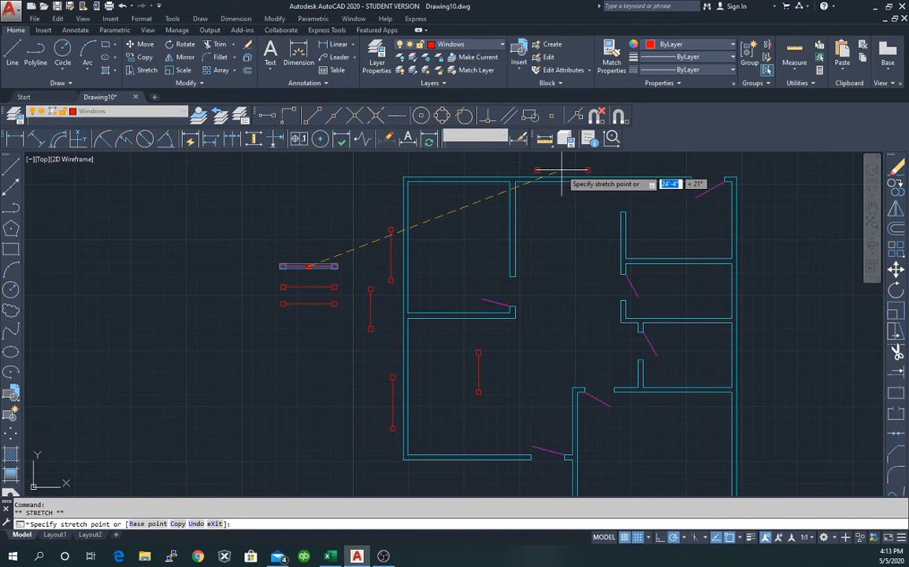
pyautogui.click(562, 169)
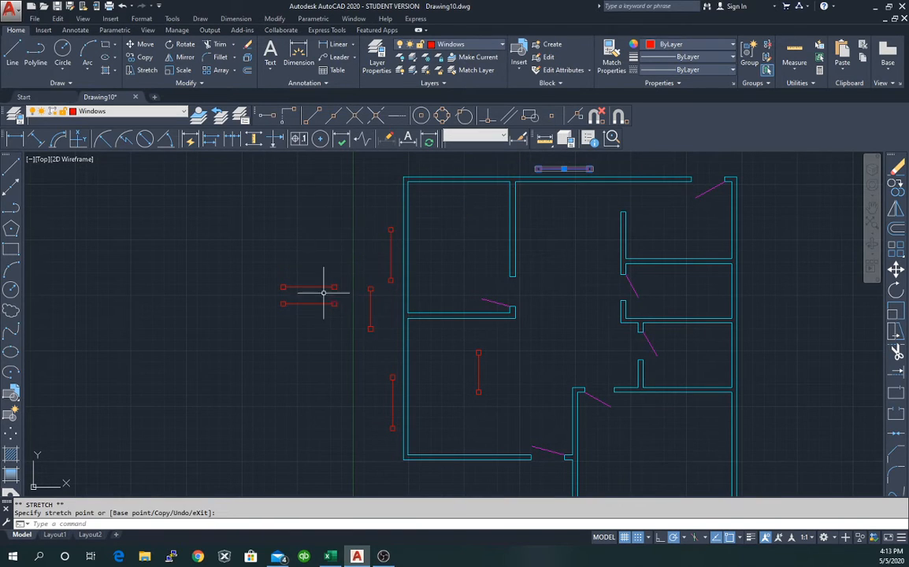
pyautogui.moveTo(317, 285)
pyautogui.mouseDown()
pyautogui.moveTo(332, 278)
pyautogui.moveTo(527, 450)
pyautogui.moveTo(462, 437)
pyautogui.moveTo(476, 430)
pyautogui.mouseUp()
pyautogui.press('Escape')
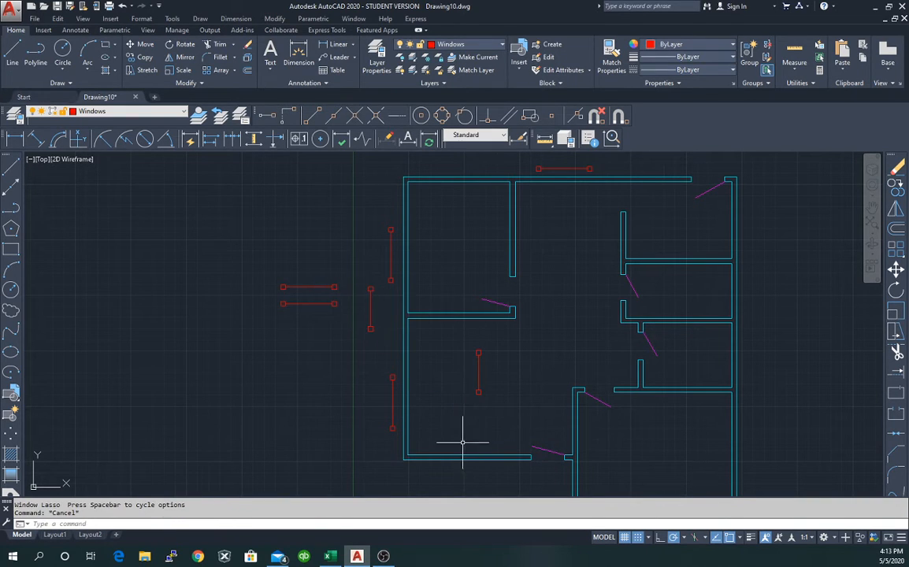
# Place the other two horizontal window lines at the bottom-left and bottom-right walls.
pyautogui.click(303, 286)
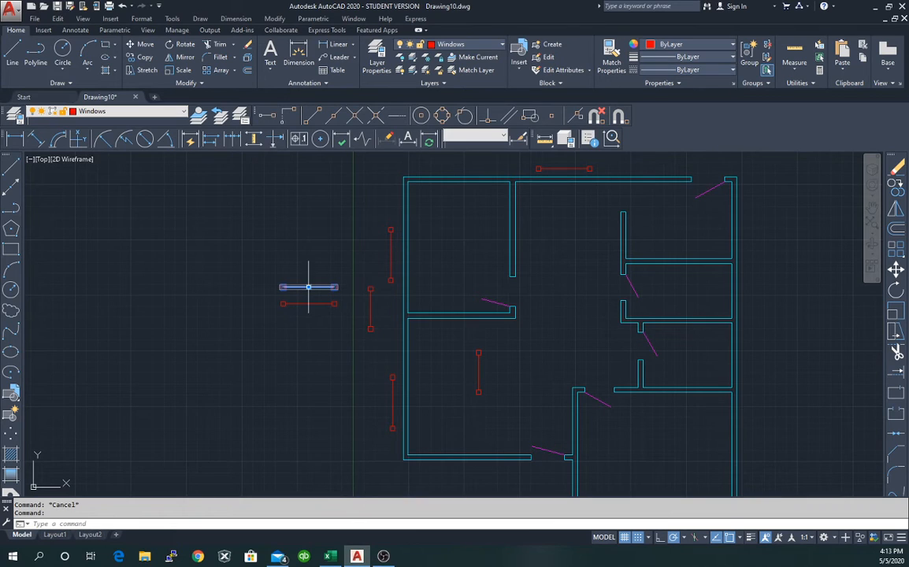
pyautogui.click(309, 287)
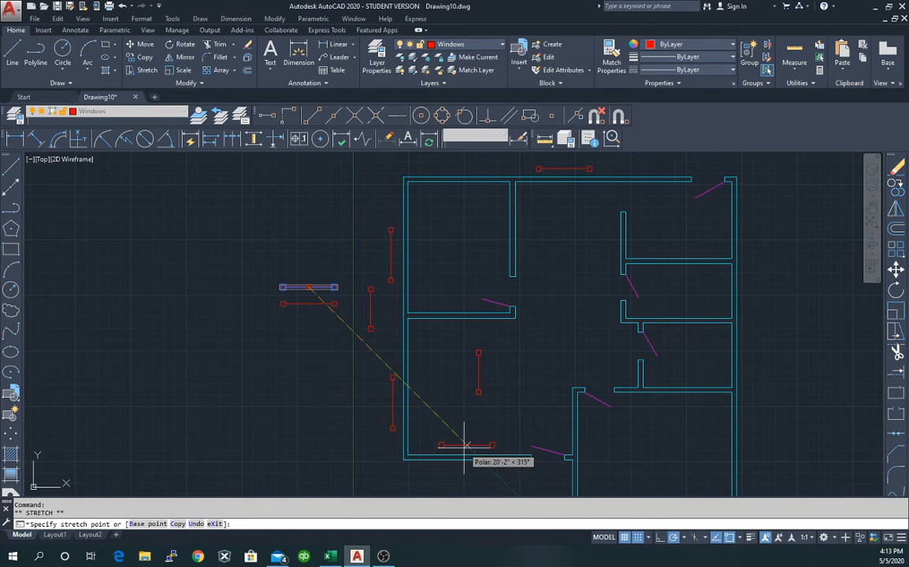
pyautogui.click(465, 444)
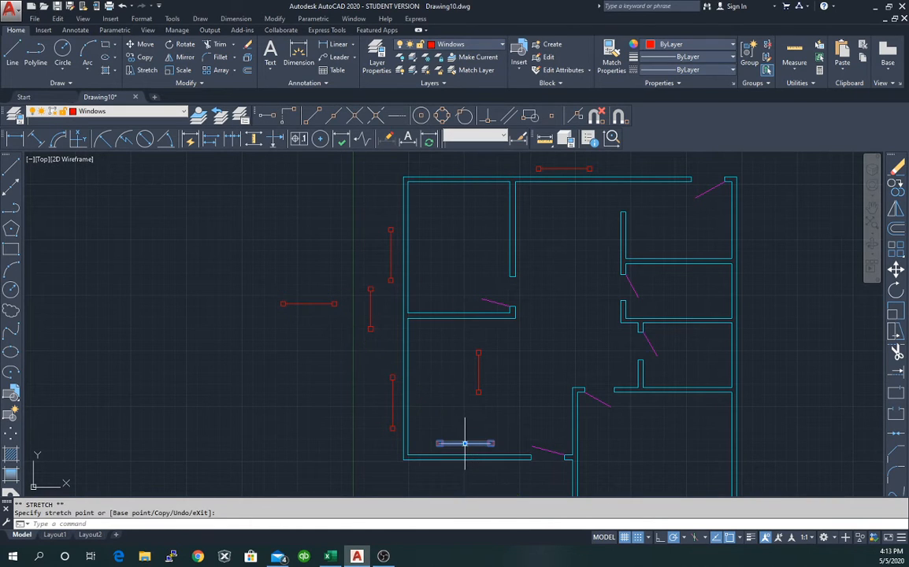
pyautogui.click(306, 303)
pyautogui.moveTo(306, 306); pyautogui.dragTo(598, 471)
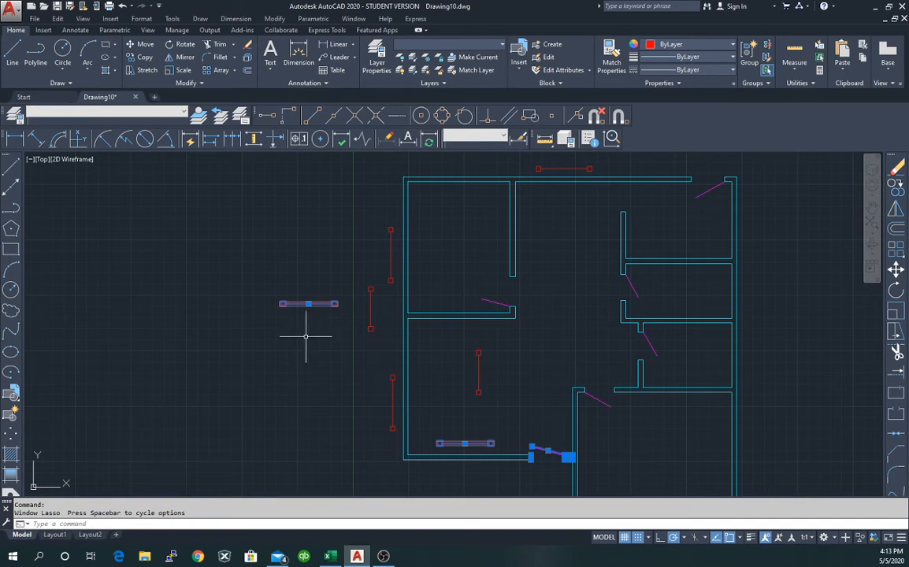
pyautogui.press('Escape')
pyautogui.click(308, 304)
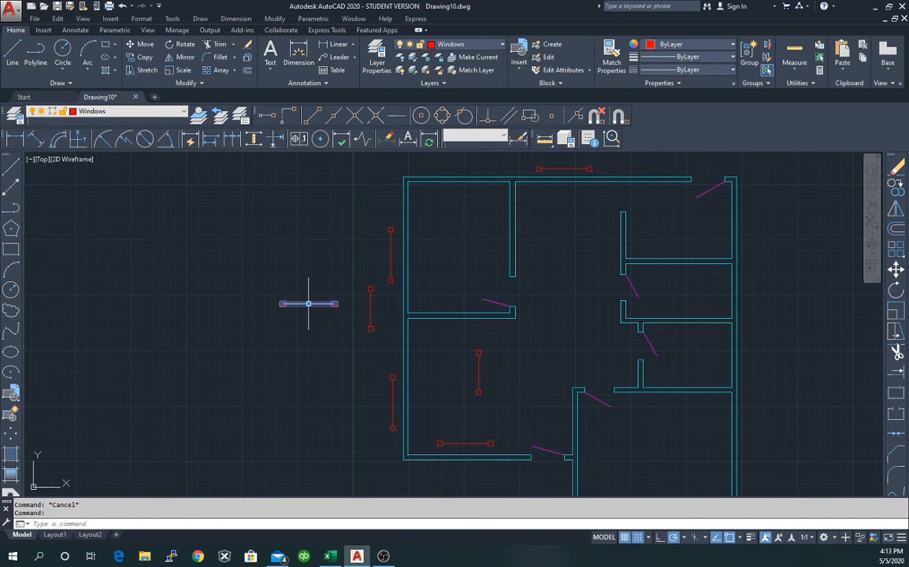
pyautogui.click(308, 304)
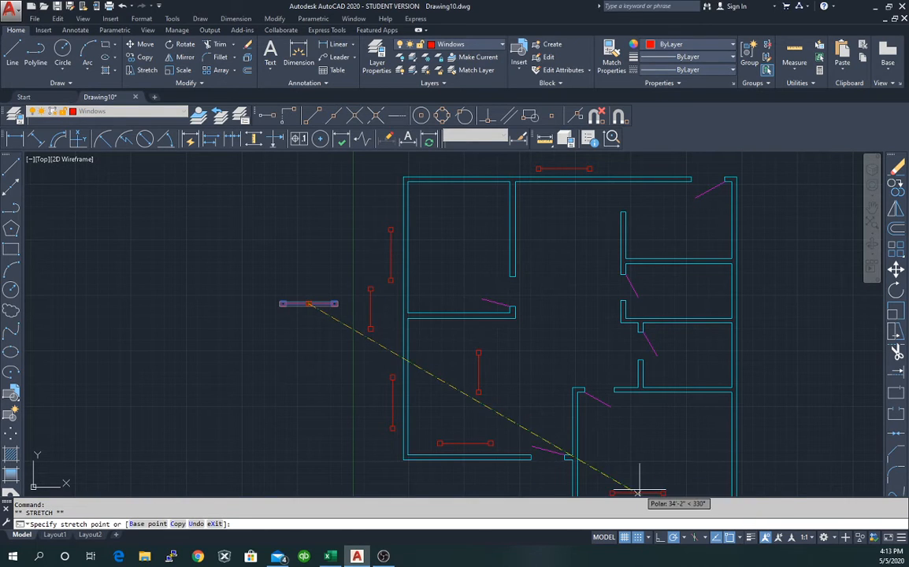
pyautogui.click(645, 486)
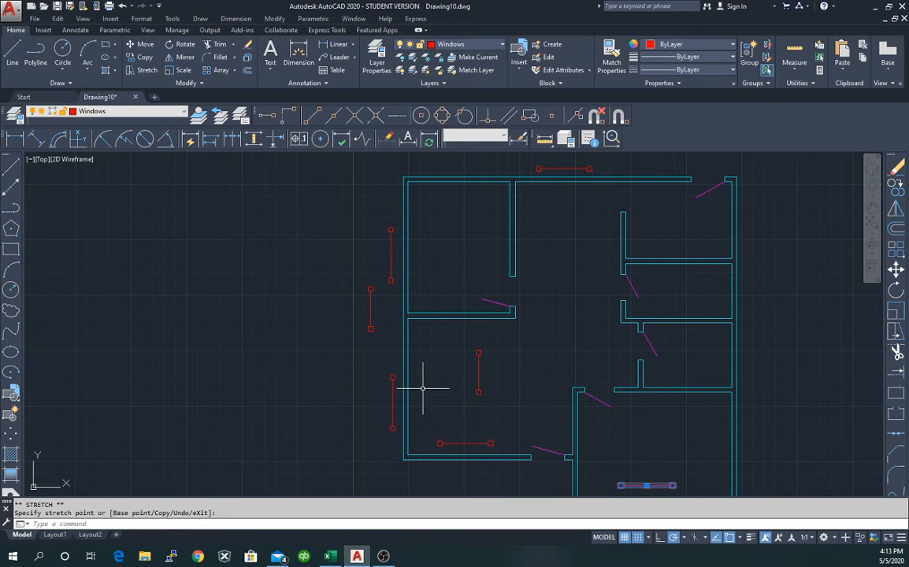
# Move the spare vertical window from the left wall to the lower right exterior wall.
pyautogui.click(478, 373)
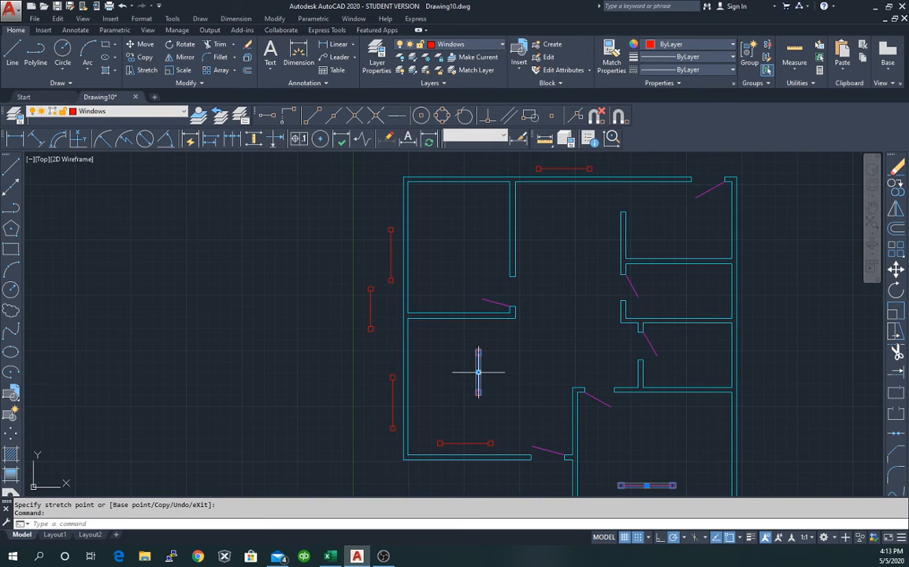
pyautogui.click(478, 372)
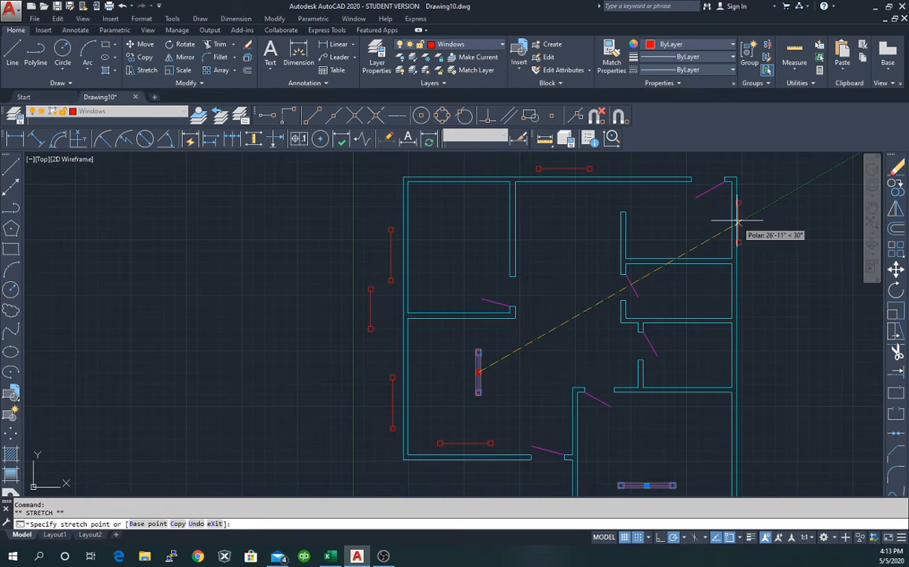
pyautogui.click(370, 308)
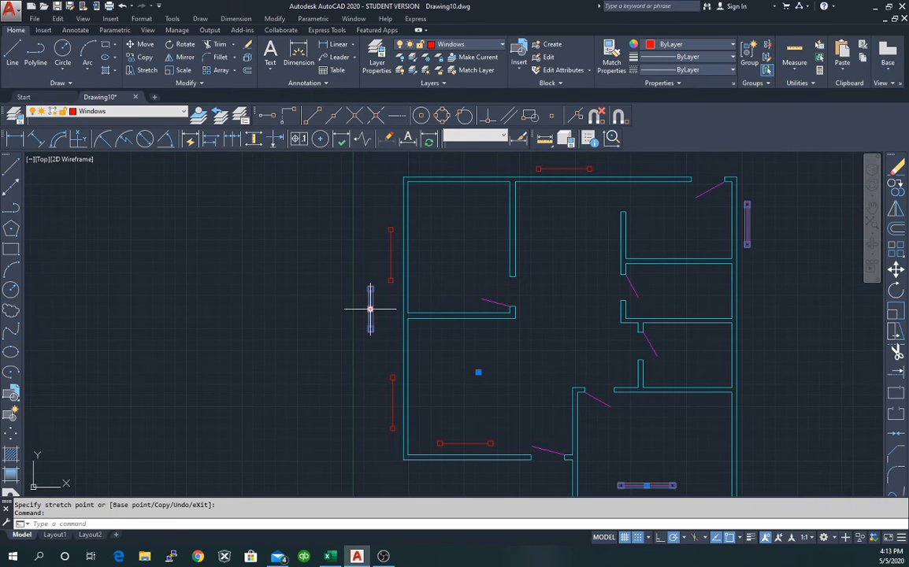
pyautogui.click(372, 309)
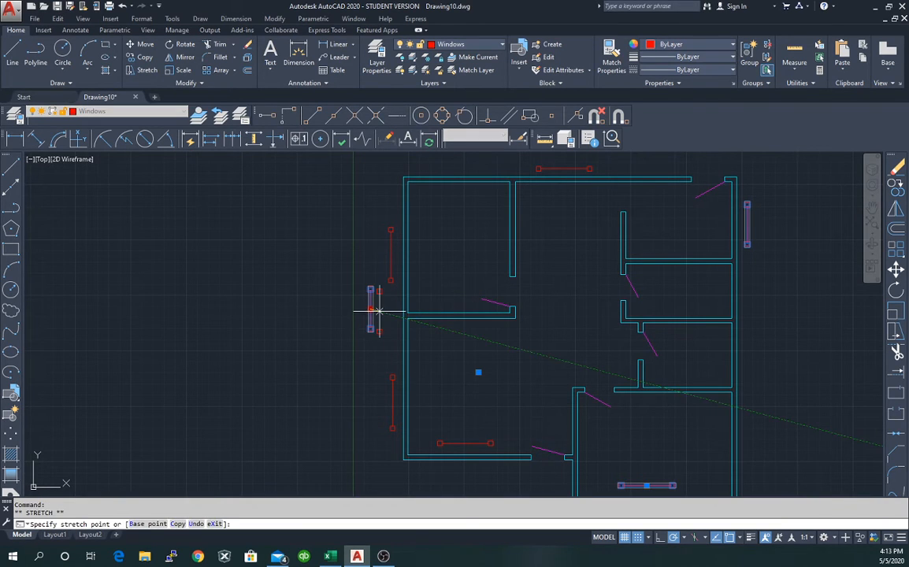
pyautogui.click(748, 454)
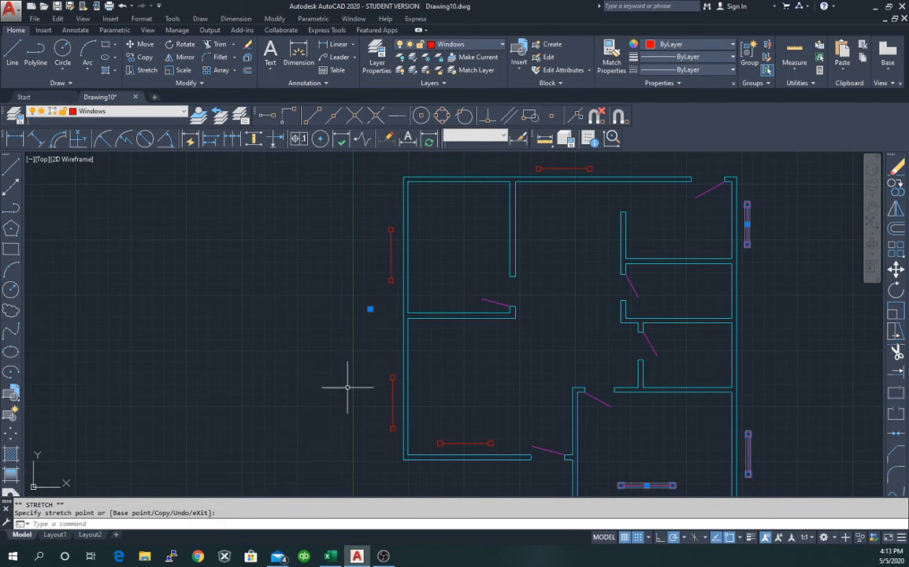
pyautogui.press('Escape')
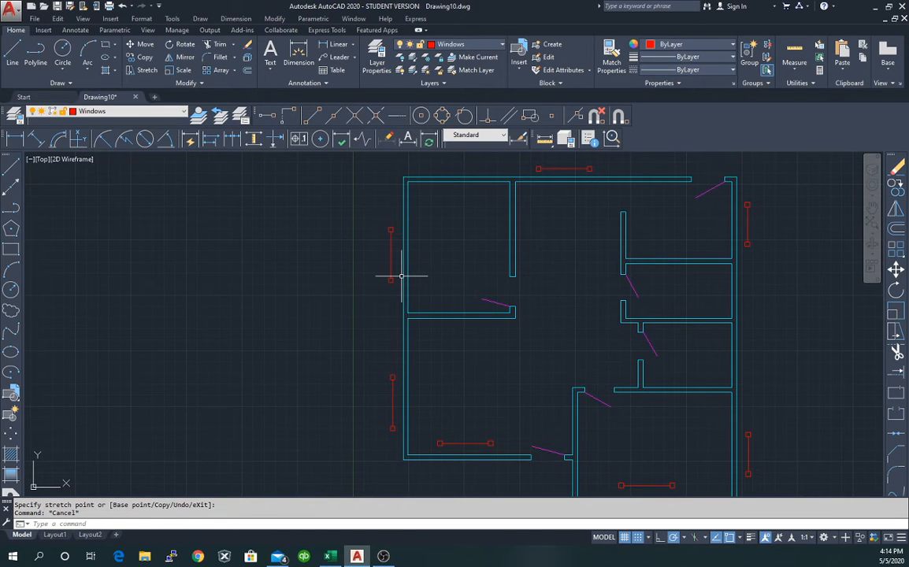
pyautogui.scroll(-2, 603, 308)
# Select the bottom wall polyline together with the horizontal window line just above it.
pyautogui.scroll(2, 563, 366)
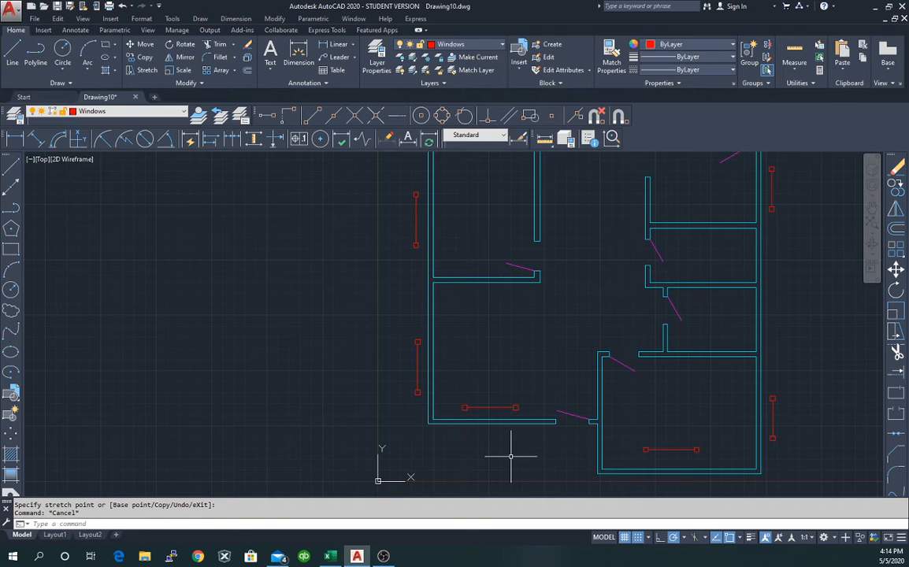
pyautogui.click(489, 423)
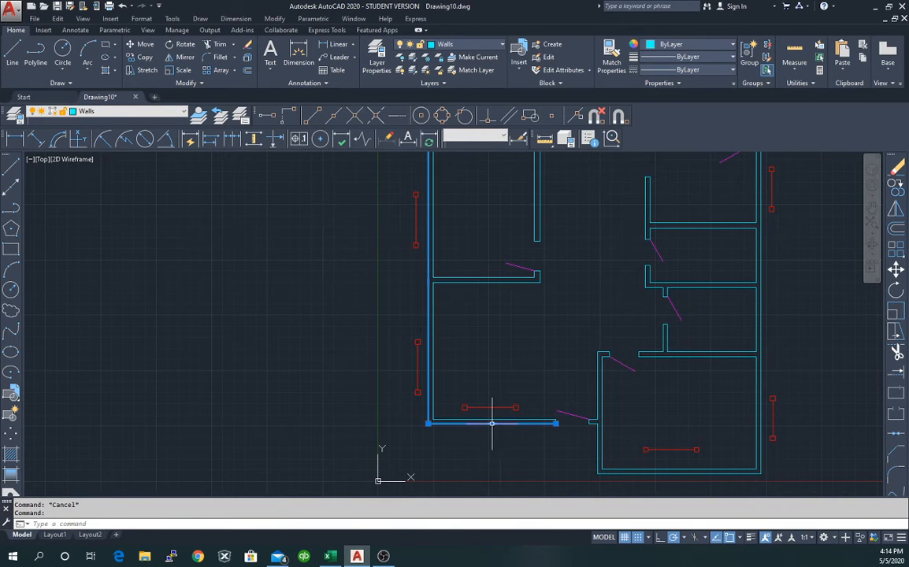
pyautogui.moveTo(491, 423)
pyautogui.click(489, 407)
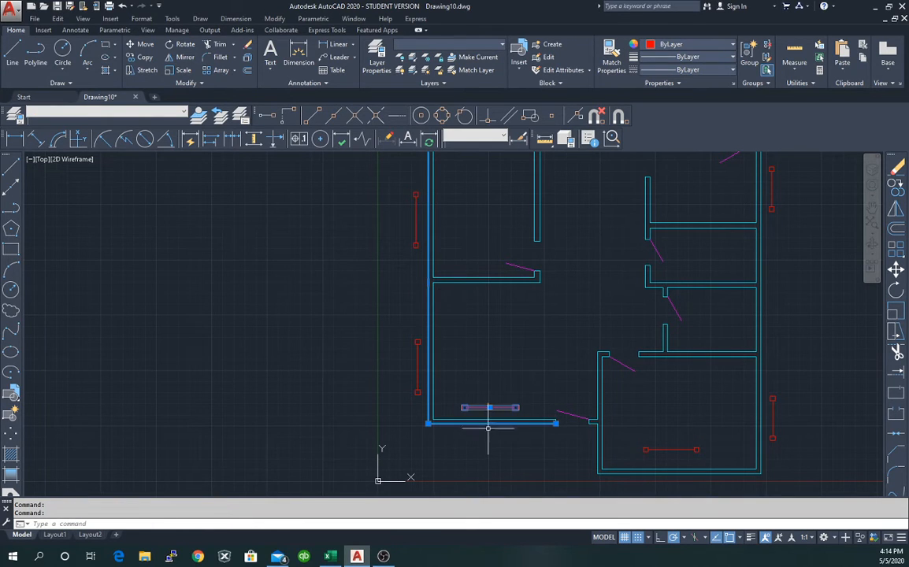
# Snap the horizontal window's midpoint onto the lower wall's midpoint.
pyautogui.moveTo(492, 424)
pyautogui.click(490, 407)
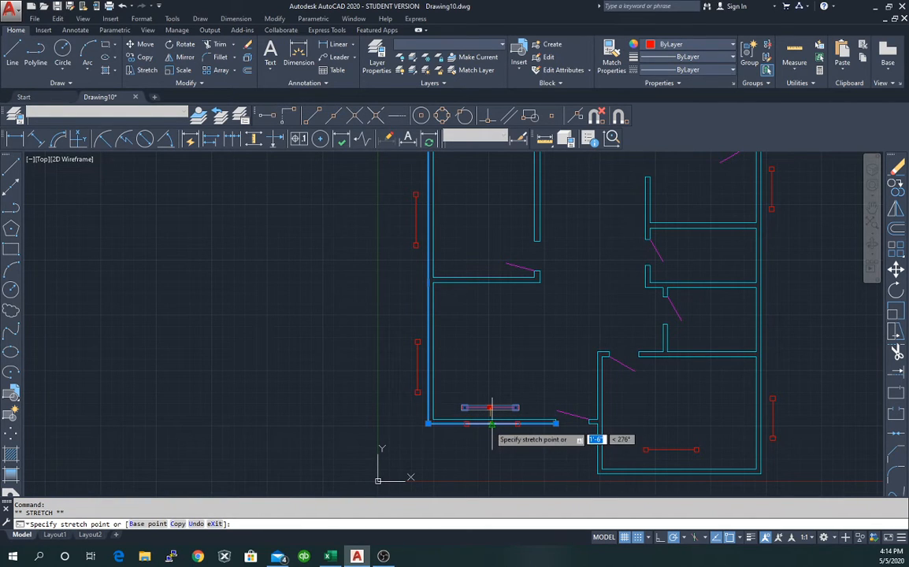
pyautogui.click(491, 423)
pyautogui.scroll(2, 516, 446)
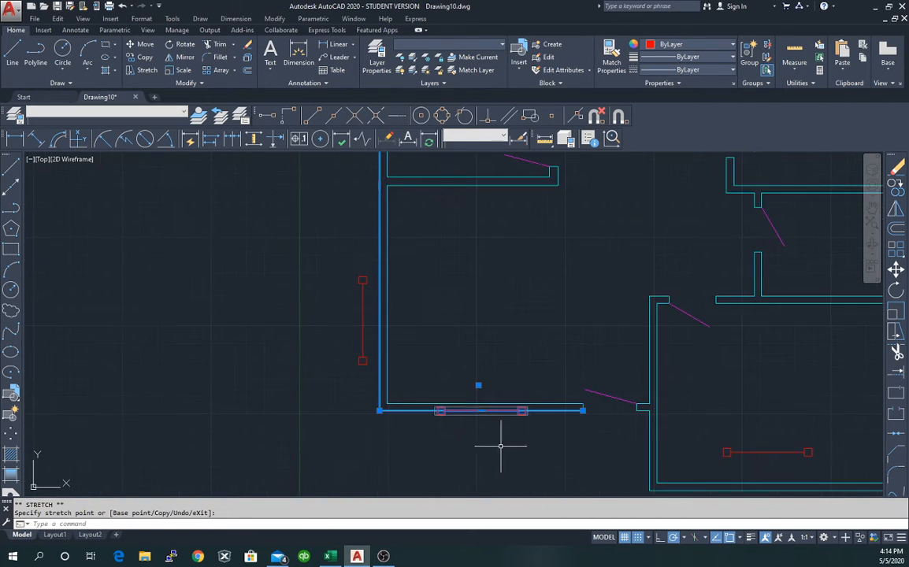
pyautogui.scroll(3, 500, 445)
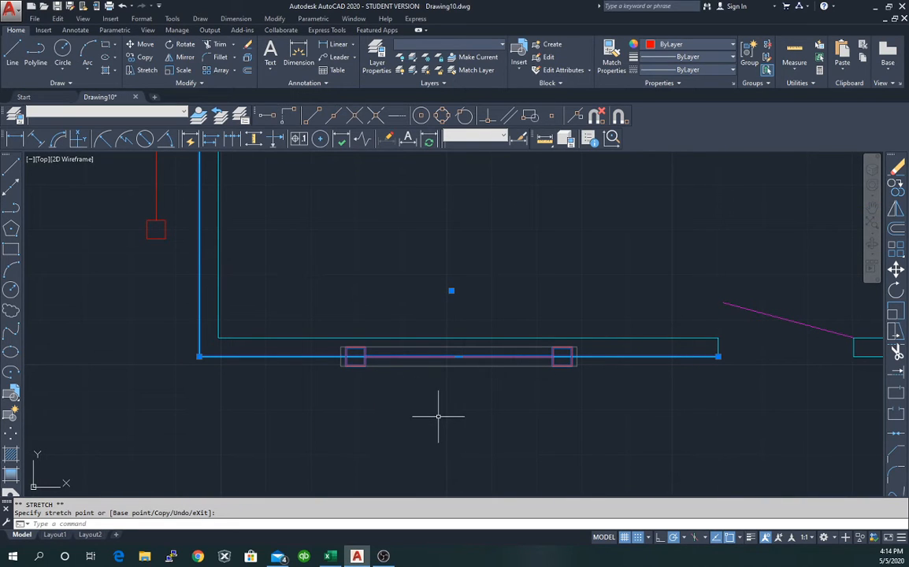
pyautogui.press('Escape')
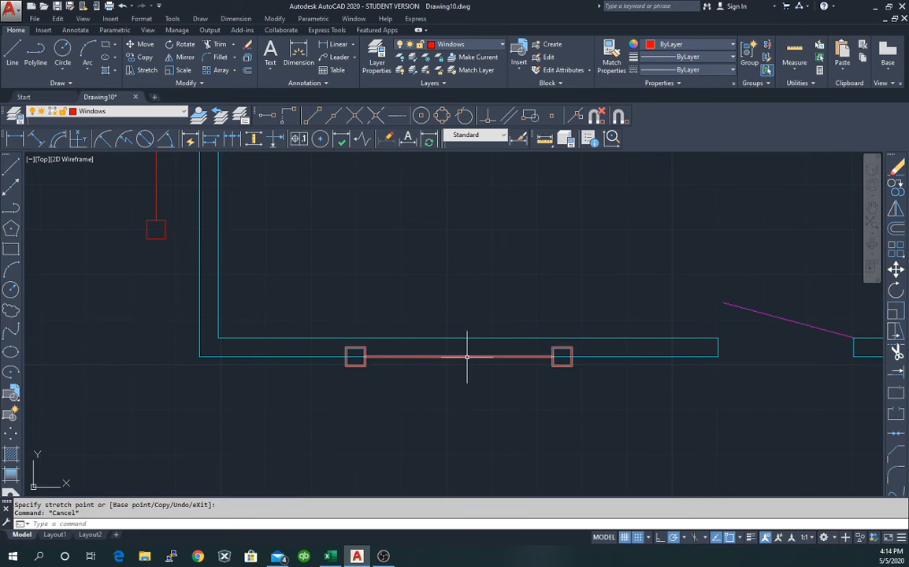
# Shift the window 2.5 units up into the wall thickness.
pyautogui.click(465, 356)
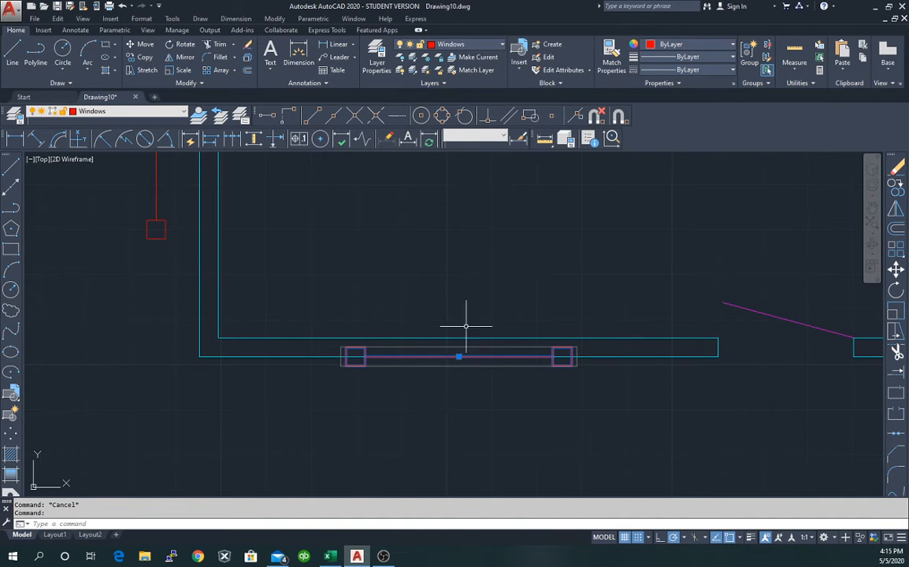
pyautogui.click(458, 357)
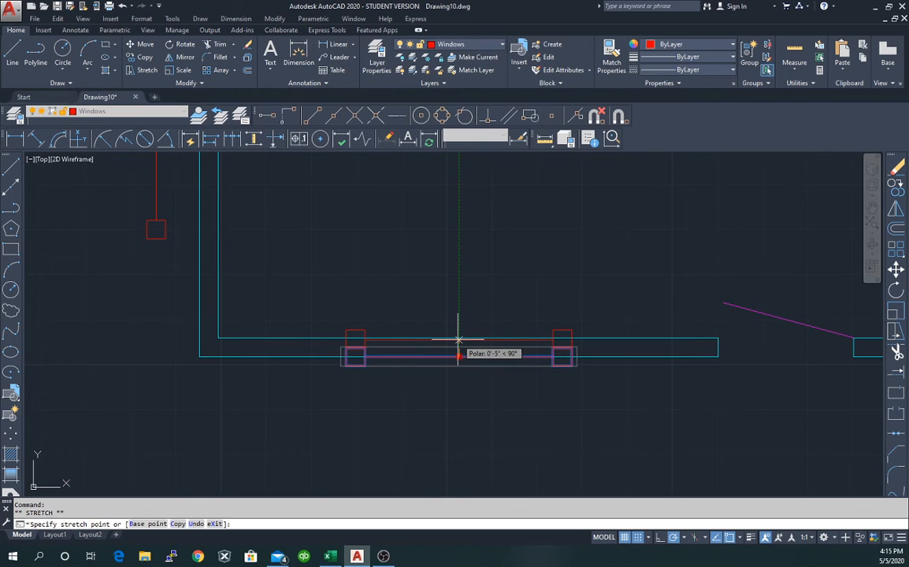
pyautogui.write('2.5')
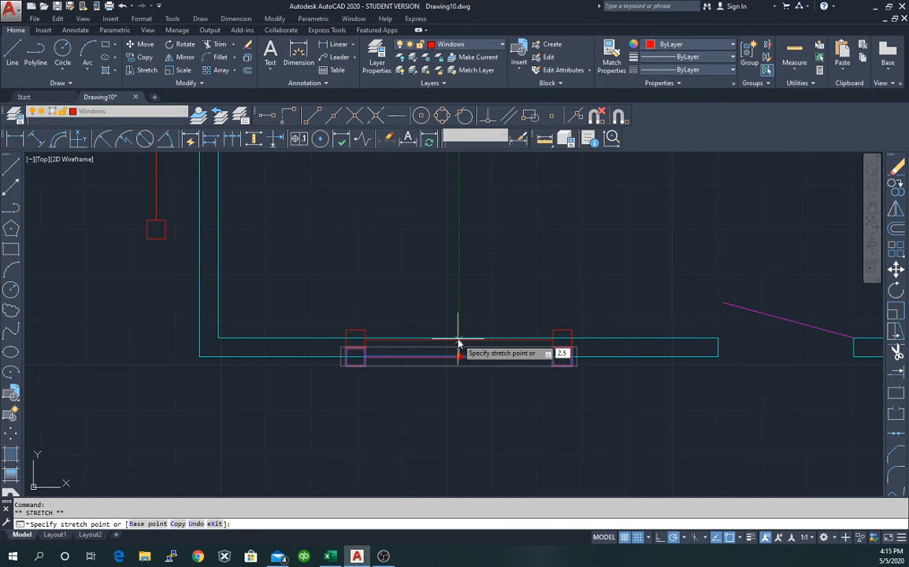
pyautogui.press('Return')
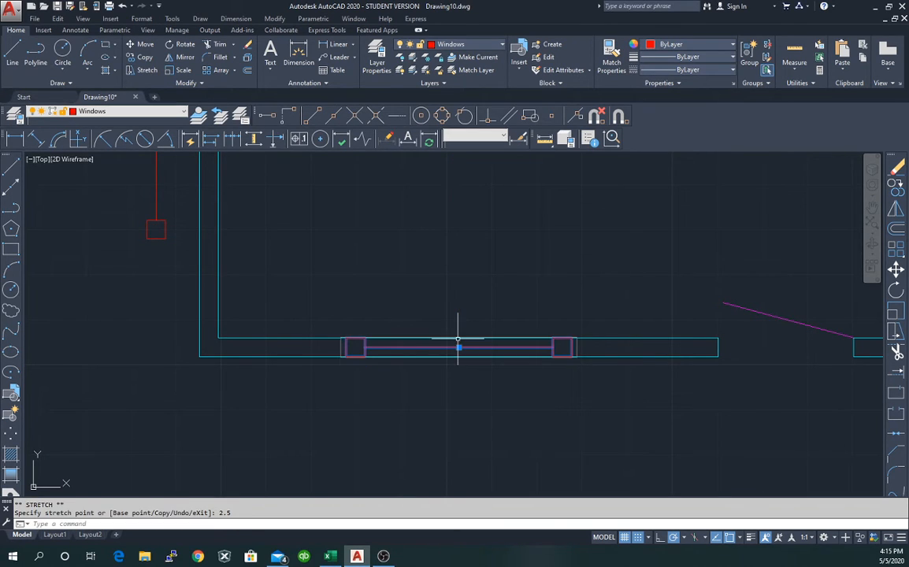
pyautogui.click(475, 276)
pyautogui.press('Escape')
pyautogui.press('Escape')
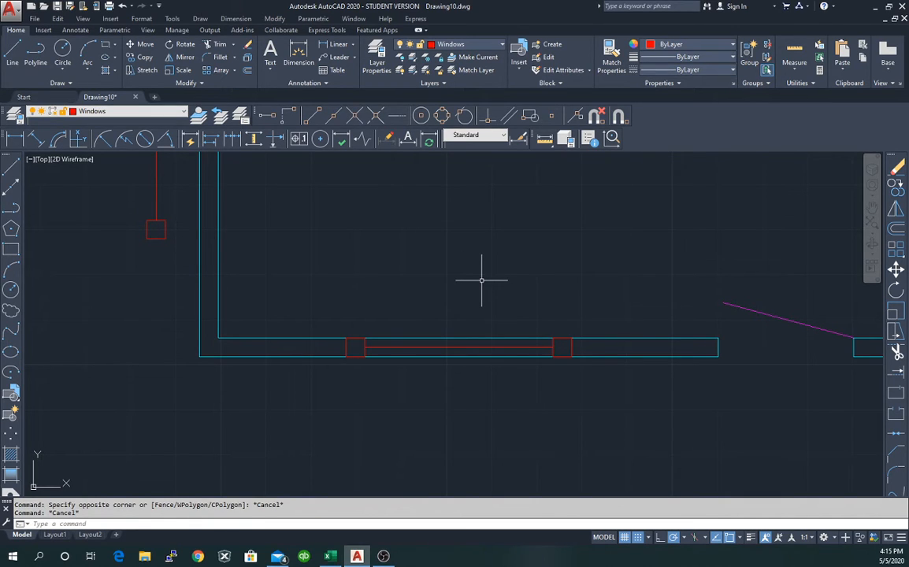
pyautogui.click(545, 140)
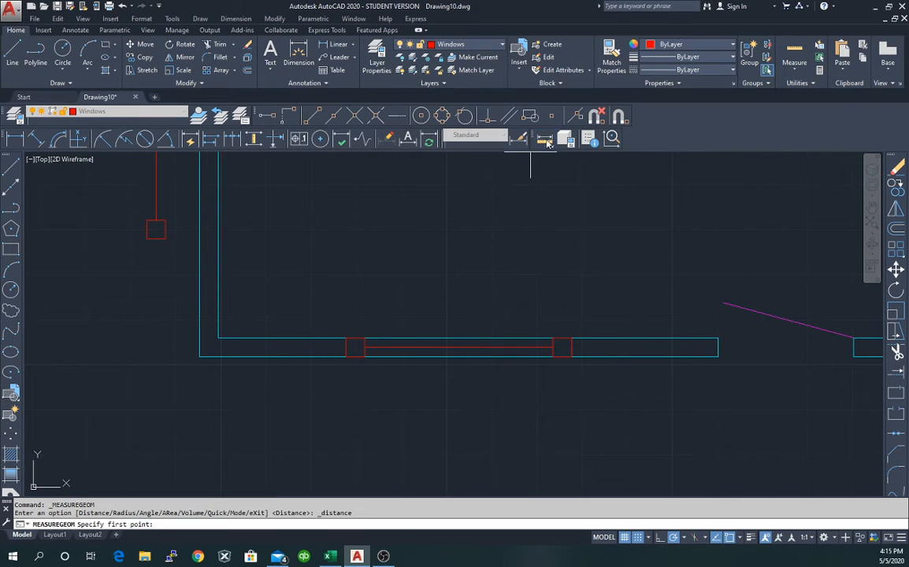
pyautogui.click(199, 356)
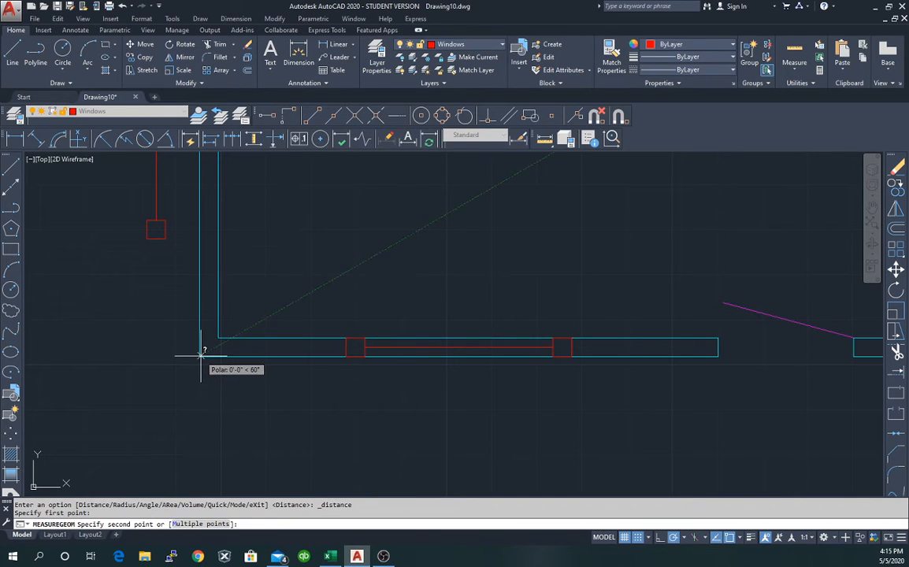
pyautogui.click(458, 350)
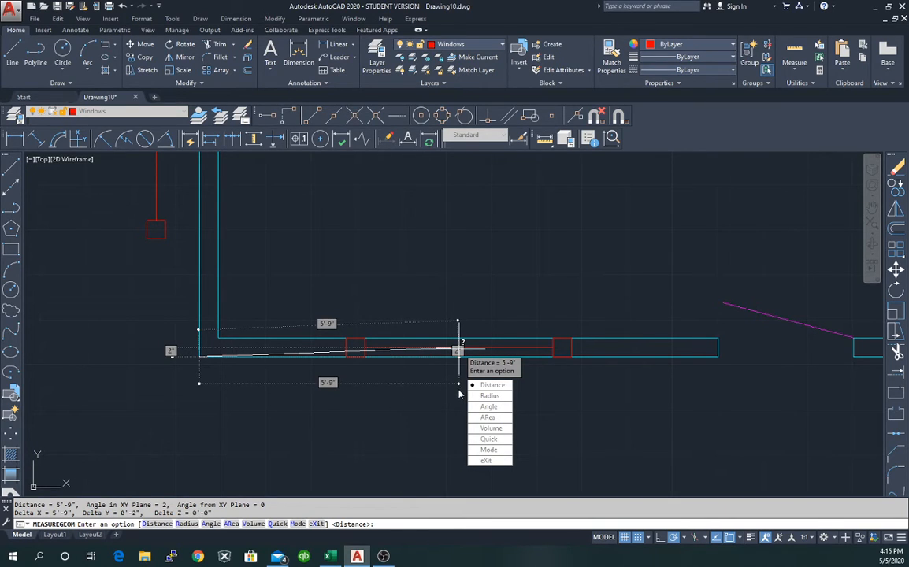
pyautogui.press('Escape')
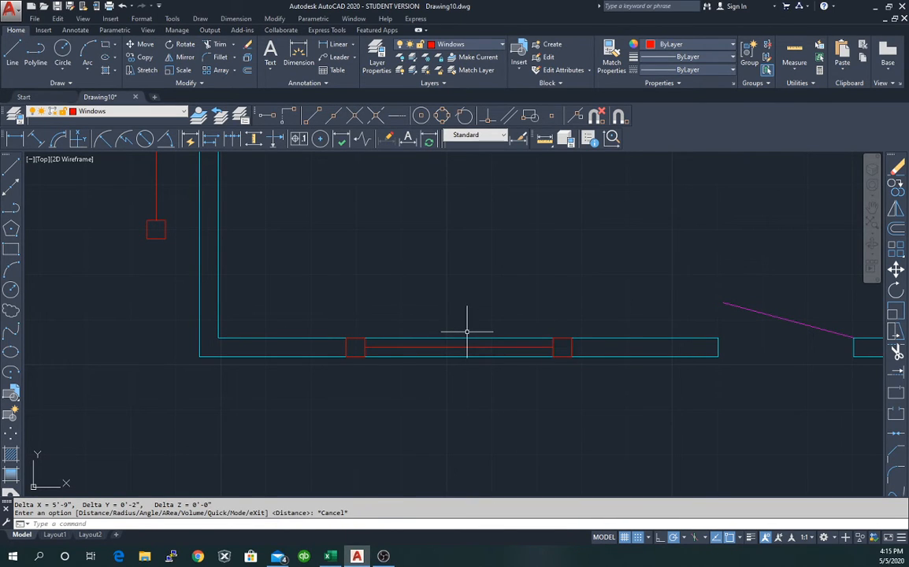
pyautogui.click(157, 220)
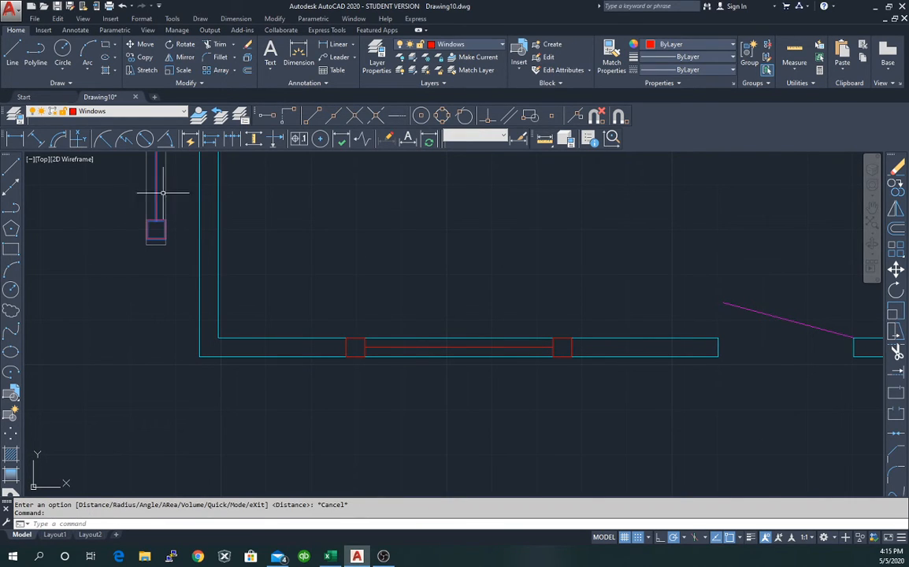
pyautogui.moveTo(156, 172)
pyautogui.mouseDown()
pyautogui.moveTo(156, 217)
pyautogui.moveTo(151, 175)
pyautogui.mouseUp()
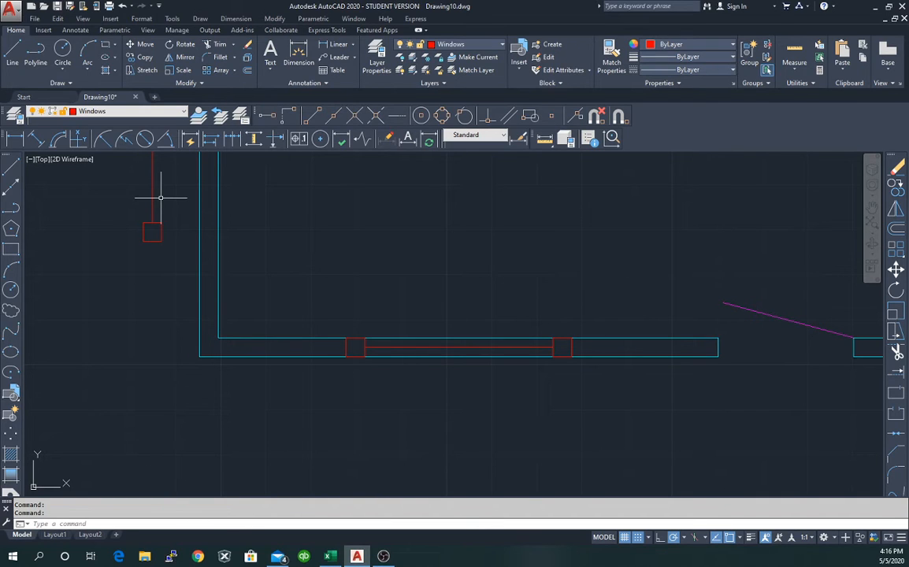
pyautogui.scroll(-2, 322, 217)
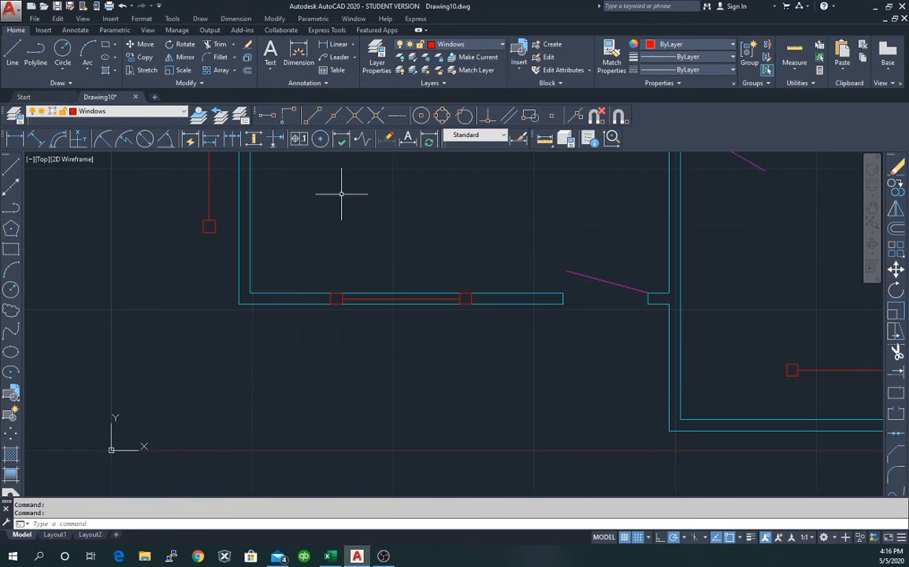
pyautogui.scroll(1, 338, 195)
pyautogui.moveTo(337, 195); pyautogui.dragTo(319, 375, button='middle')
pyautogui.scroll(-3, 339, 307)
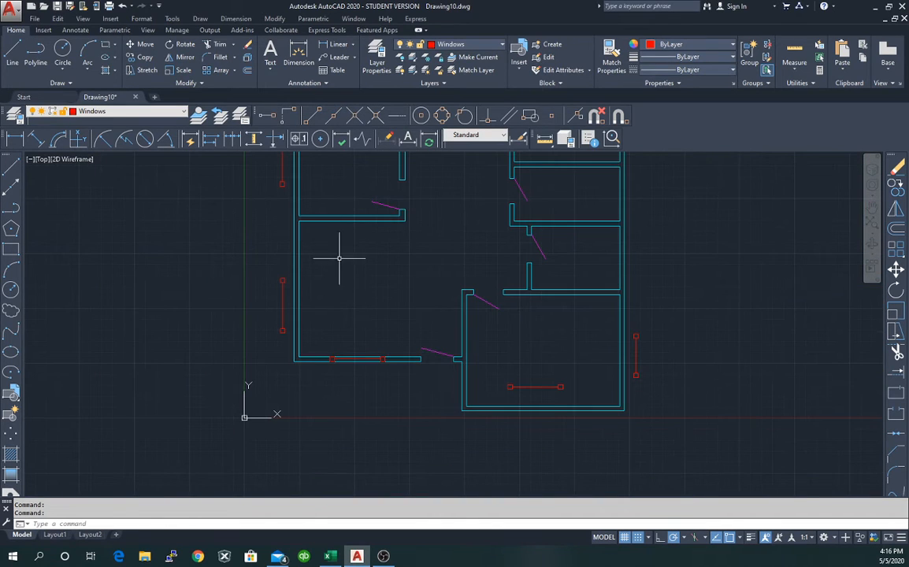
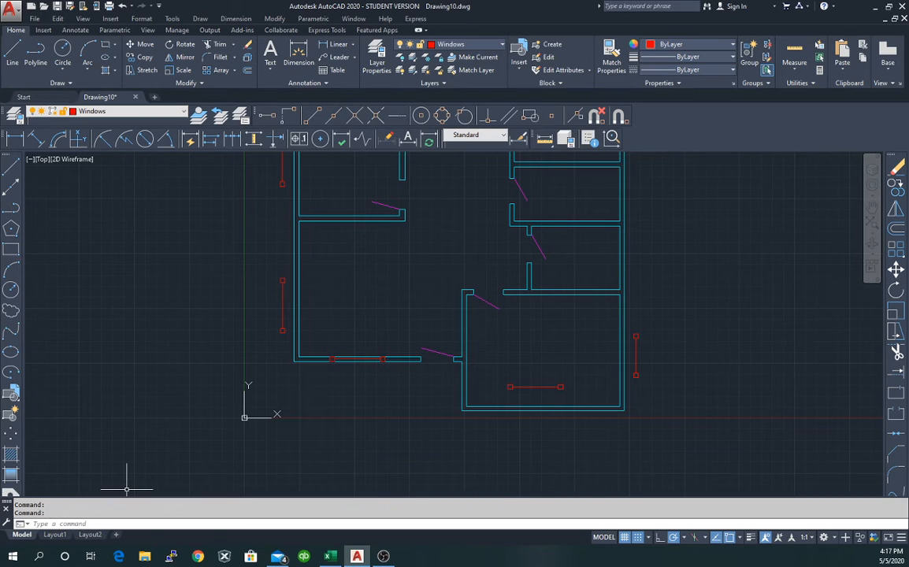
# Select the red window line beside the left wall and grab its midpoint grip.
pyautogui.click(282, 305)
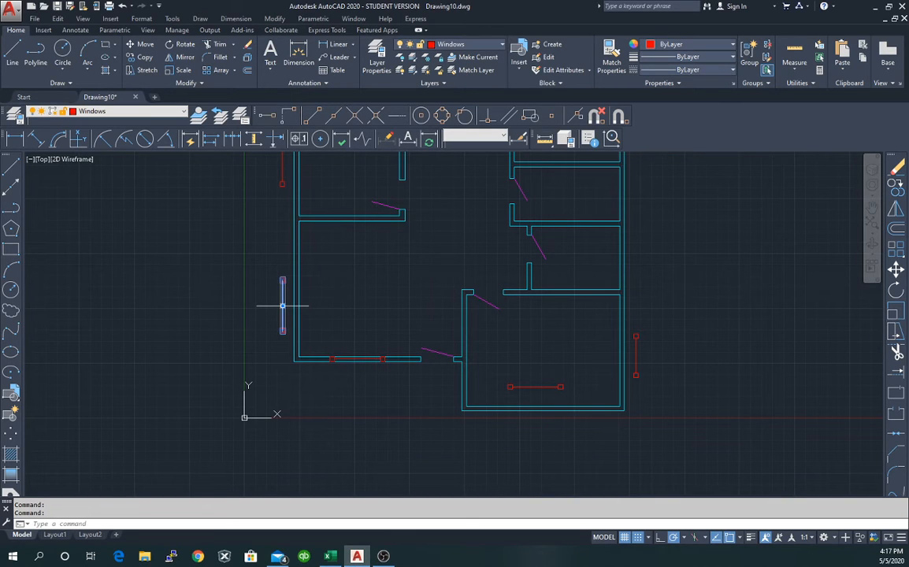
pyautogui.click(282, 306)
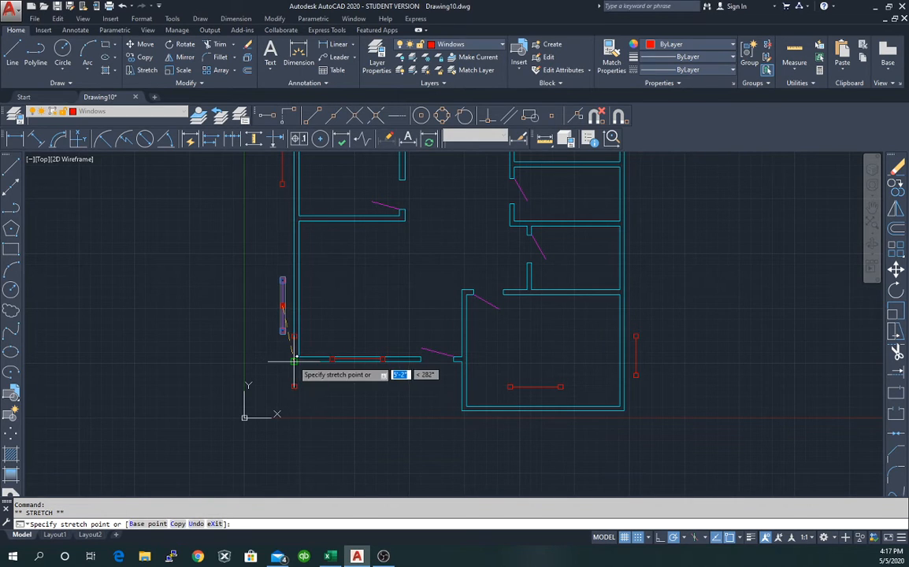
# Trial-stretch the left window line by 2, .5, 6'4, then undo the stretch.
pyautogui.scroll(8, 293, 363)
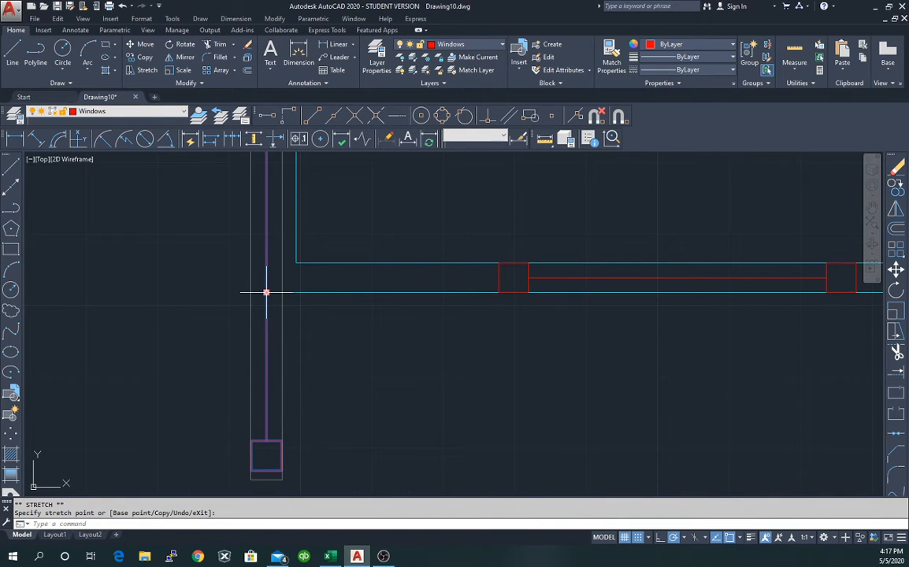
pyautogui.click(266, 293)
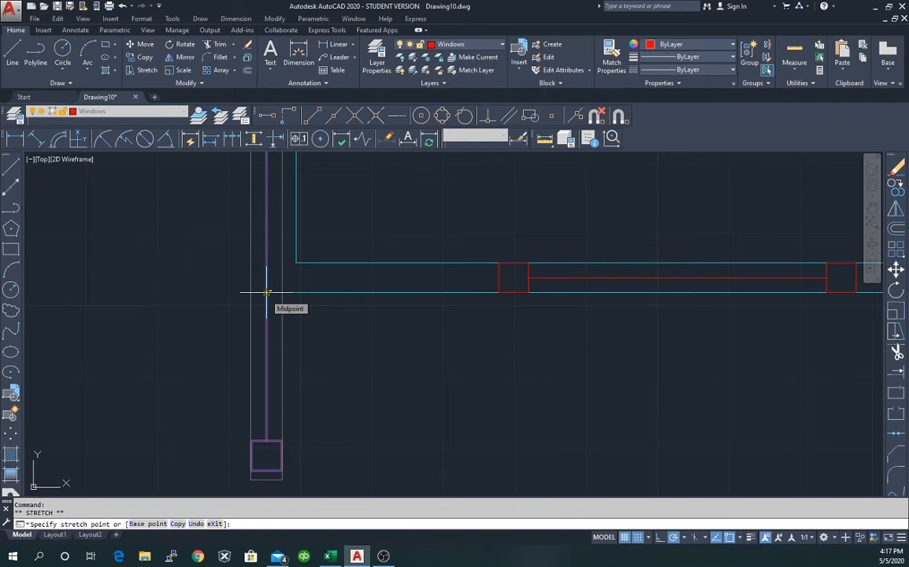
pyautogui.press('F8')
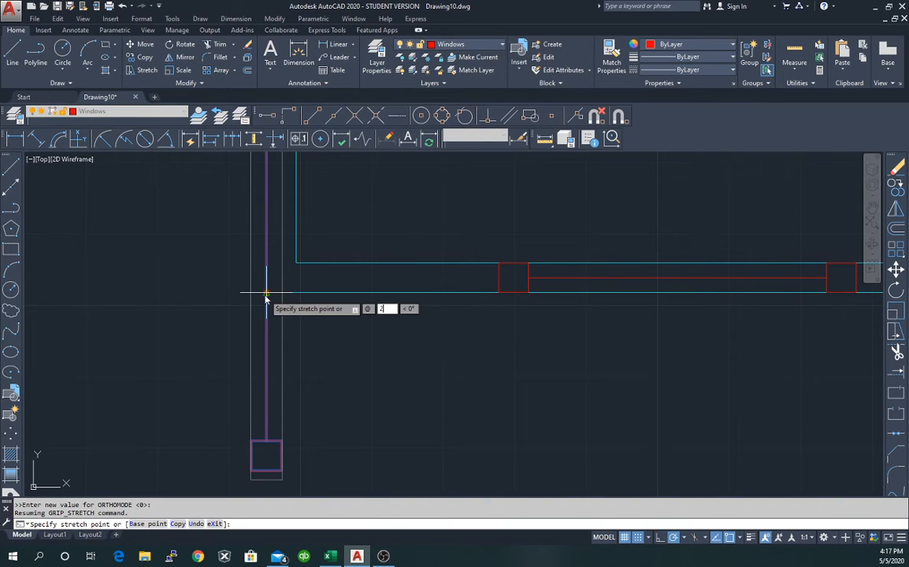
pyautogui.write('2')
pyautogui.press('Tab')
pyautogui.press('BackSpace')
pyautogui.write('.5')
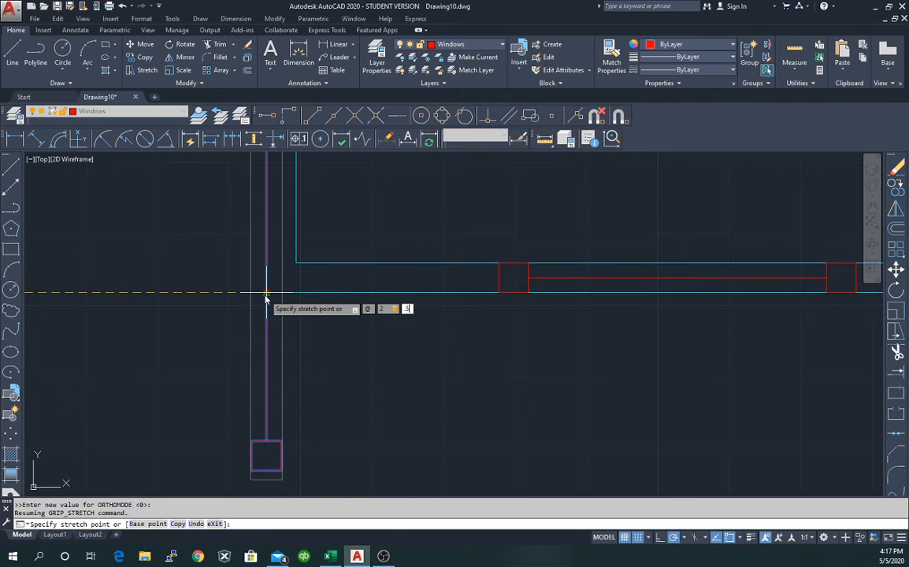
pyautogui.press('Tab')
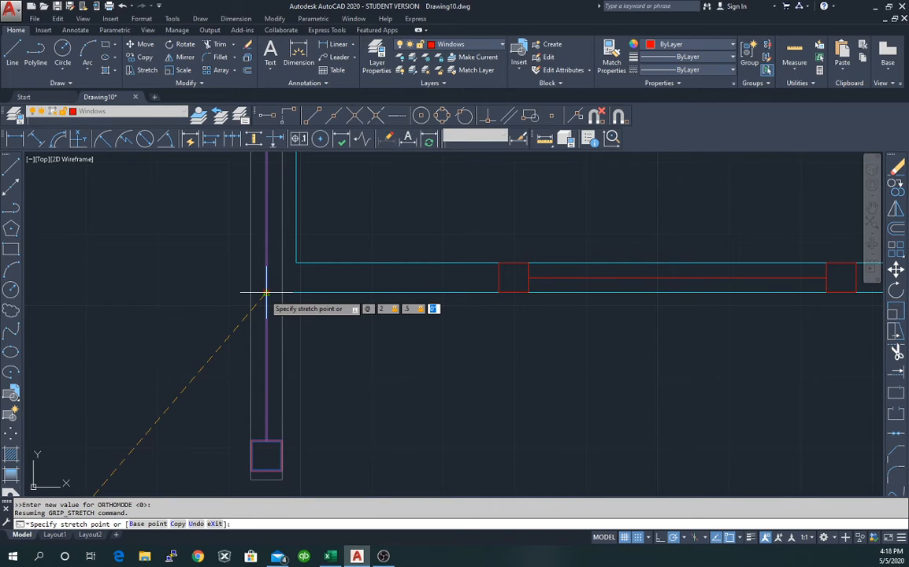
pyautogui.write("6'4")
pyautogui.press('Return')
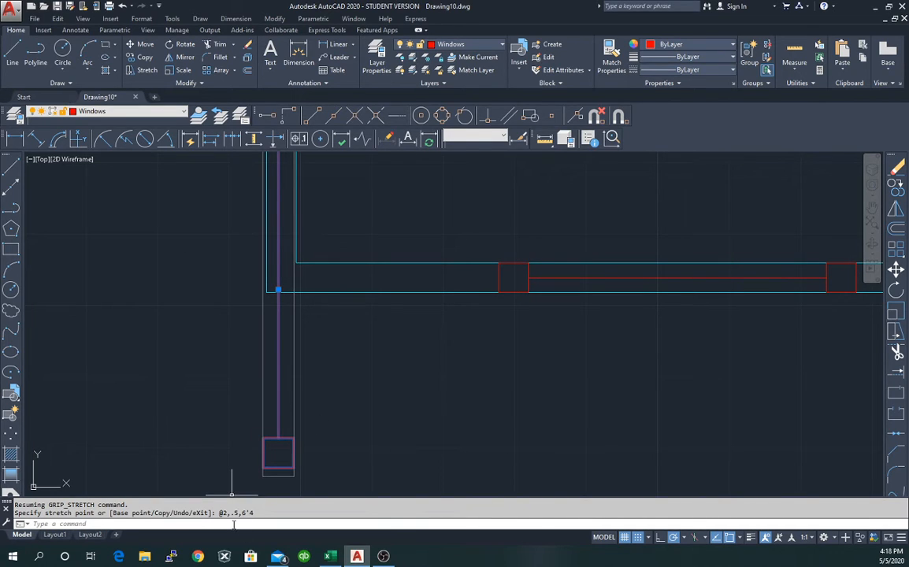
pyautogui.click(122, 6)
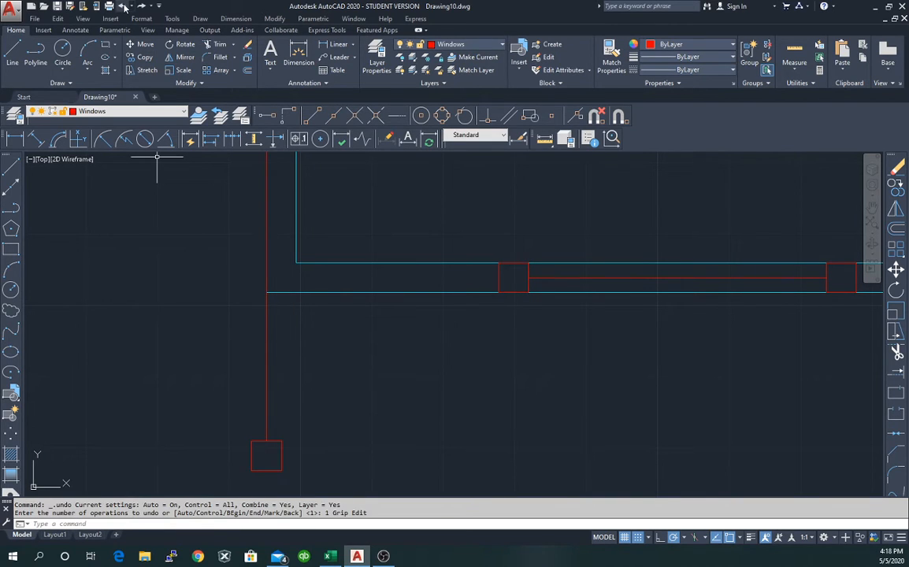
# Move the left window line from the wall corner by 2.5 and 6'4" into the left wall.
pyautogui.click(266, 300)
pyautogui.rightClick(267, 302)
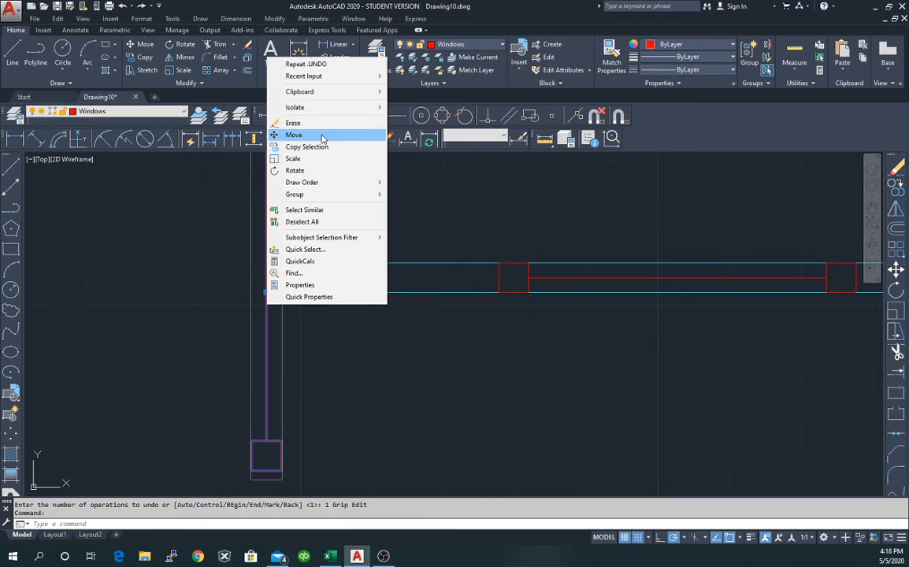
pyautogui.click(322, 138)
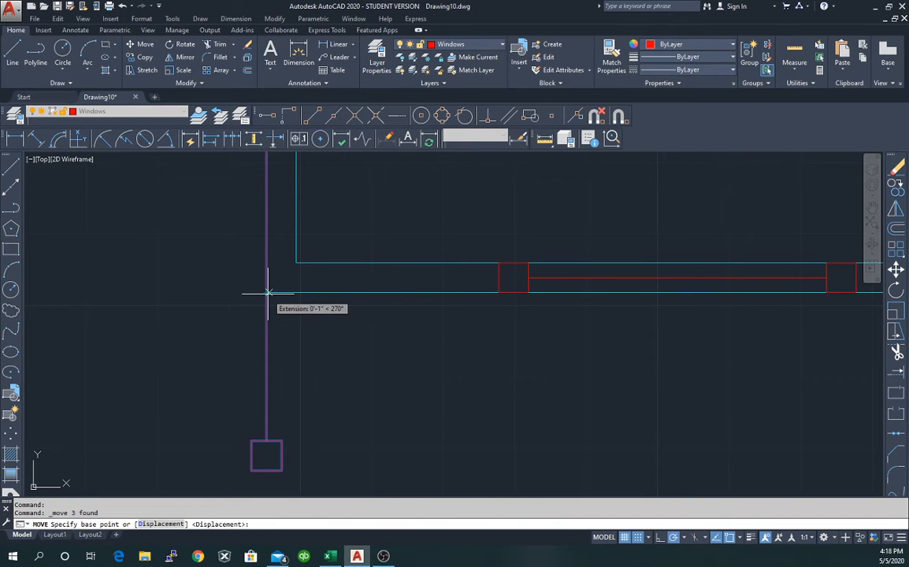
pyautogui.click(268, 292)
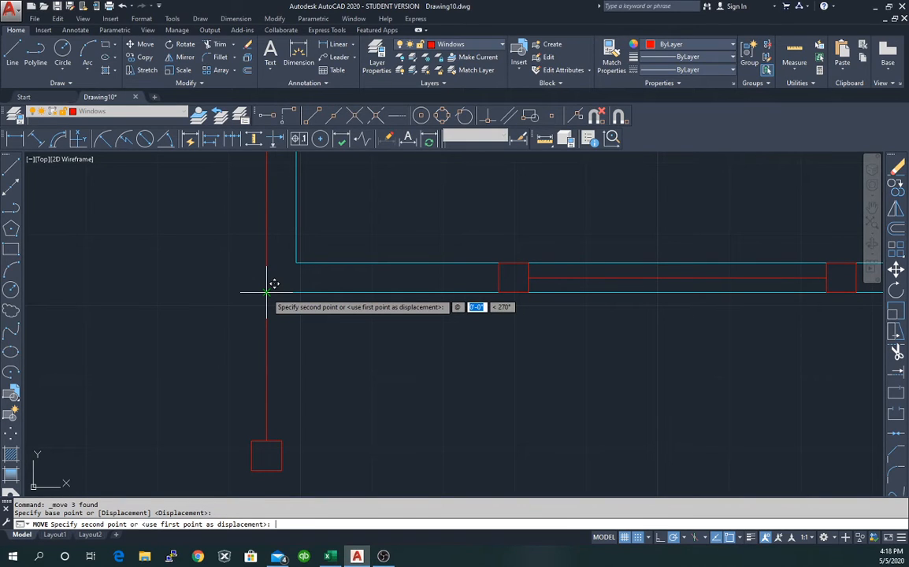
pyautogui.write('2.5')
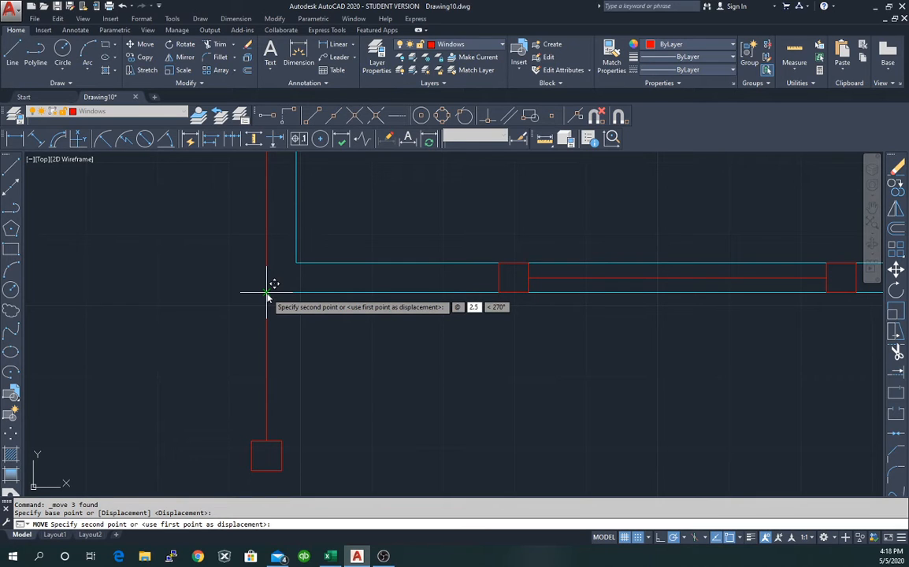
pyautogui.press('Tab')
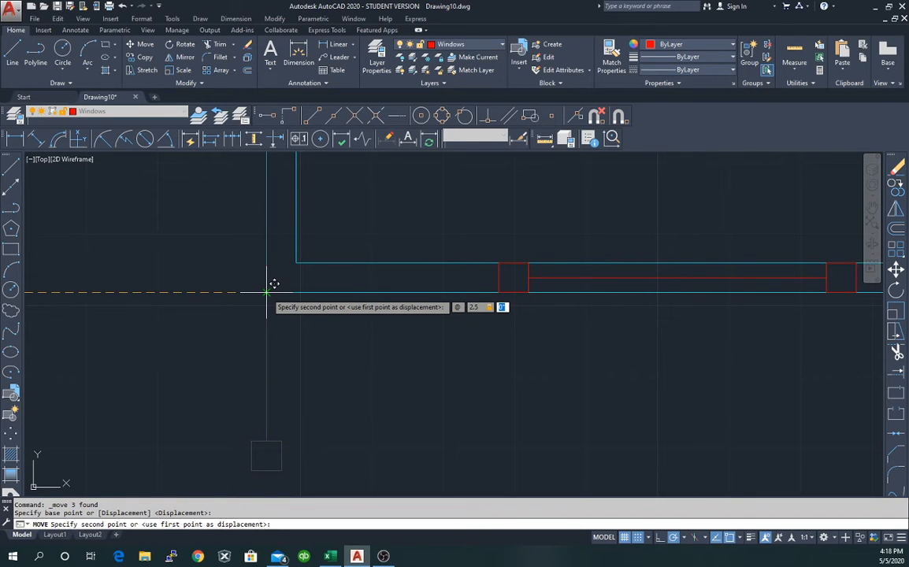
pyautogui.write('6\'4"')
pyautogui.press('Return')
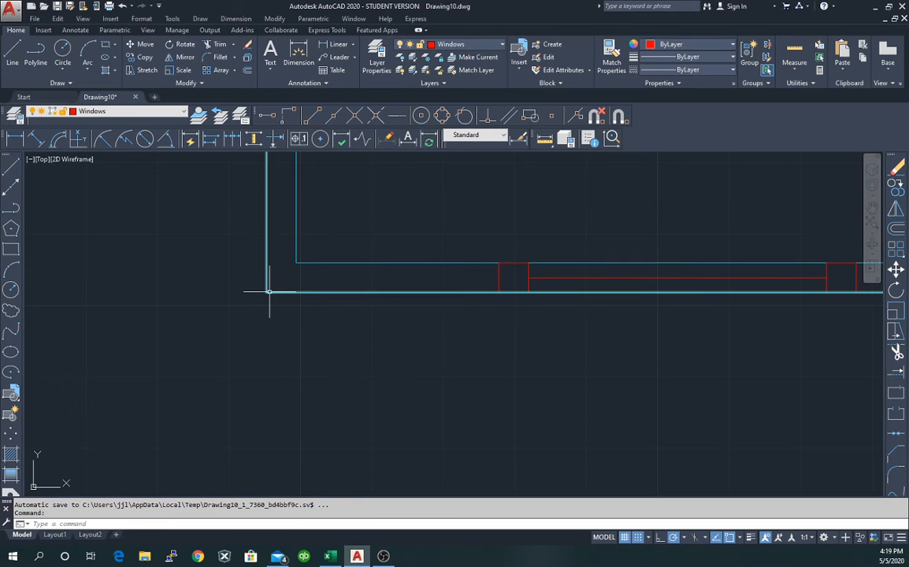
pyautogui.scroll(-8, 272, 287)
pyautogui.scroll(2, 288, 198)
pyautogui.scroll(2, 288, 198)
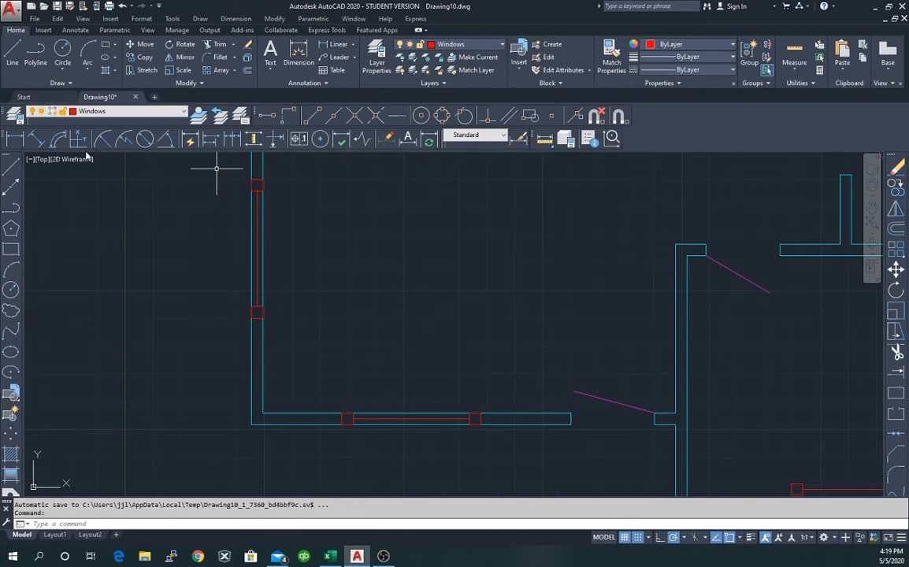
pyautogui.click(544, 138)
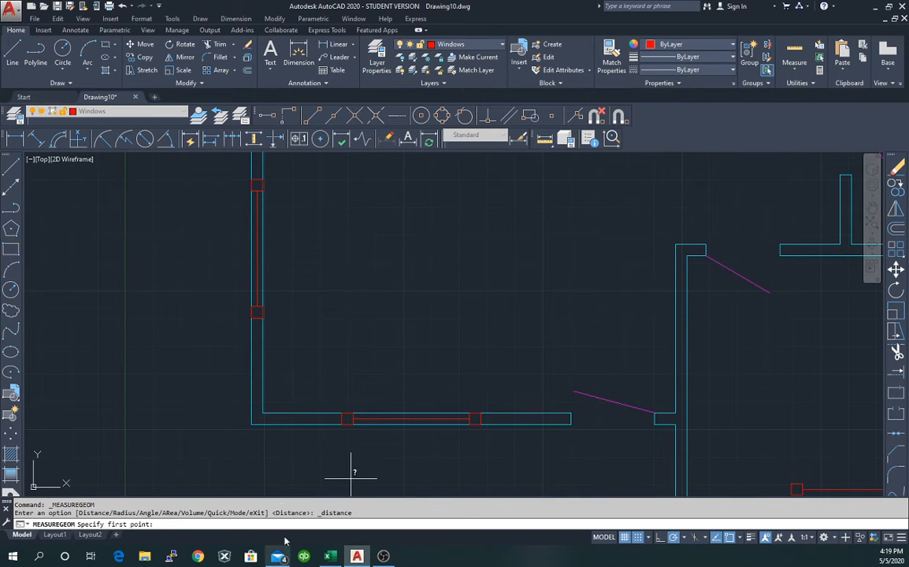
pyautogui.click(252, 424)
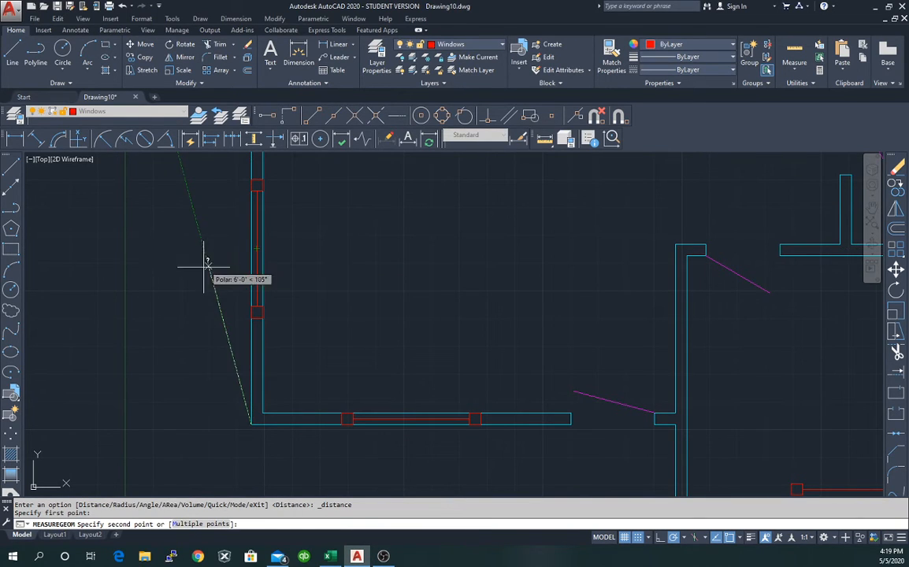
pyautogui.press('Escape')
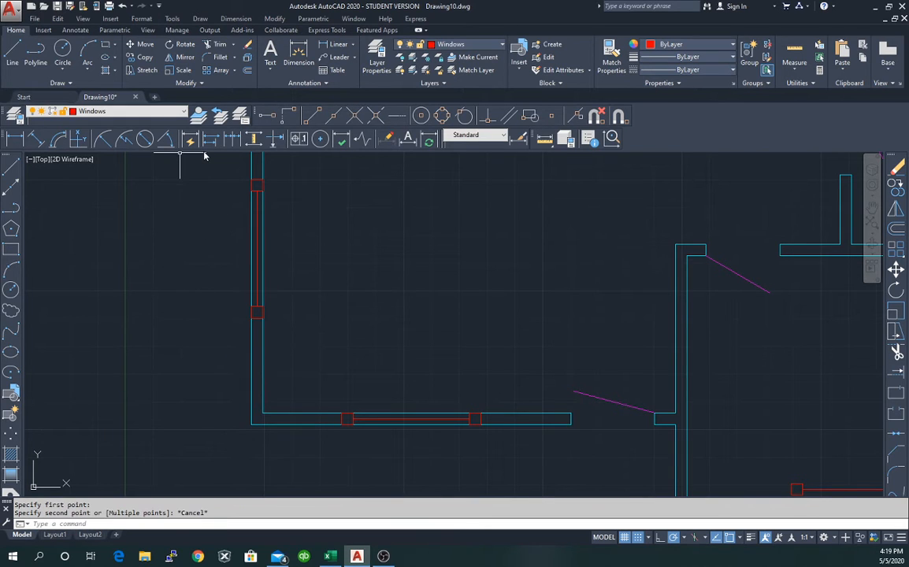
pyautogui.scroll(5, 224, 185)
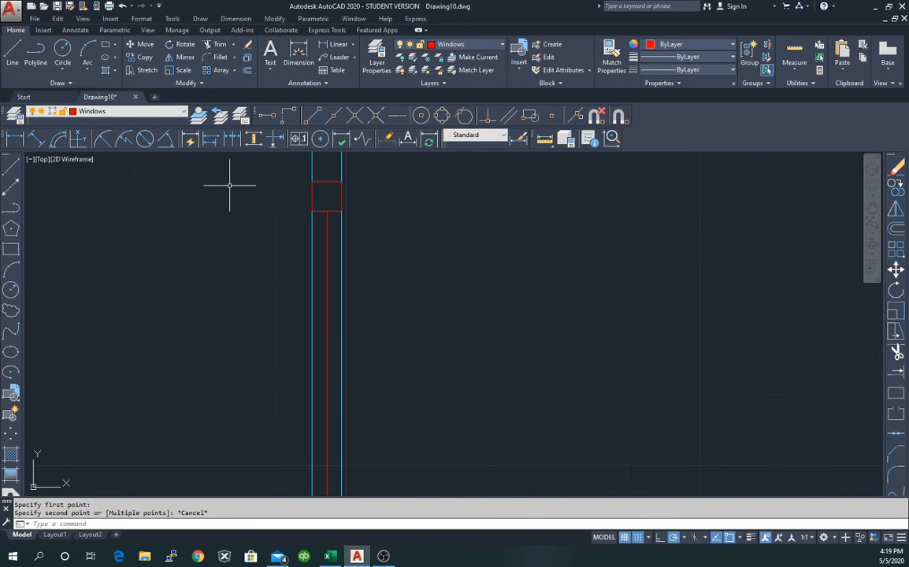
pyautogui.scroll(-7, 231, 187)
pyautogui.scroll(3, 346, 189)
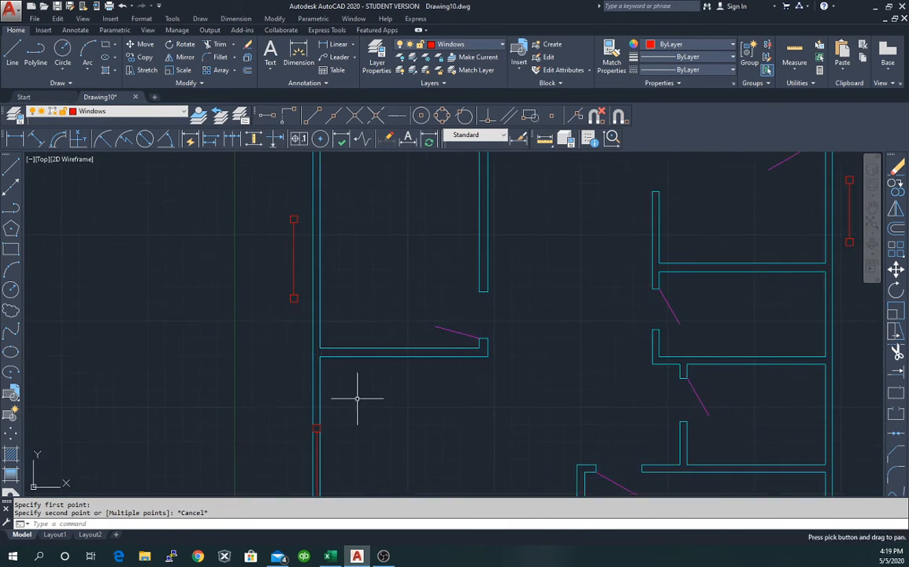
pyautogui.moveTo(355, 194); pyautogui.dragTo(379, 315, button='middle')
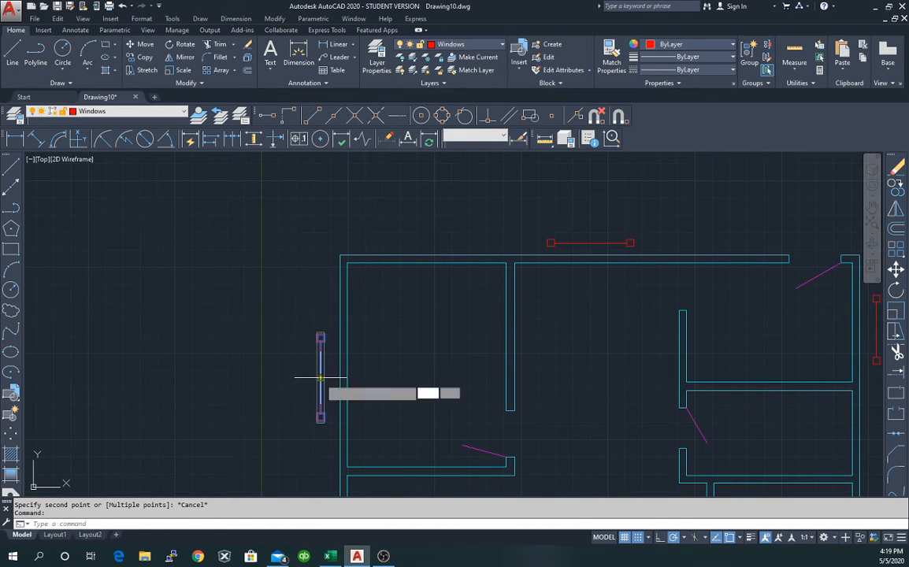
# Stretch the window line to the top-left wall corner, then move it @2.5,-6'4" into the wall.
pyautogui.click(320, 377)
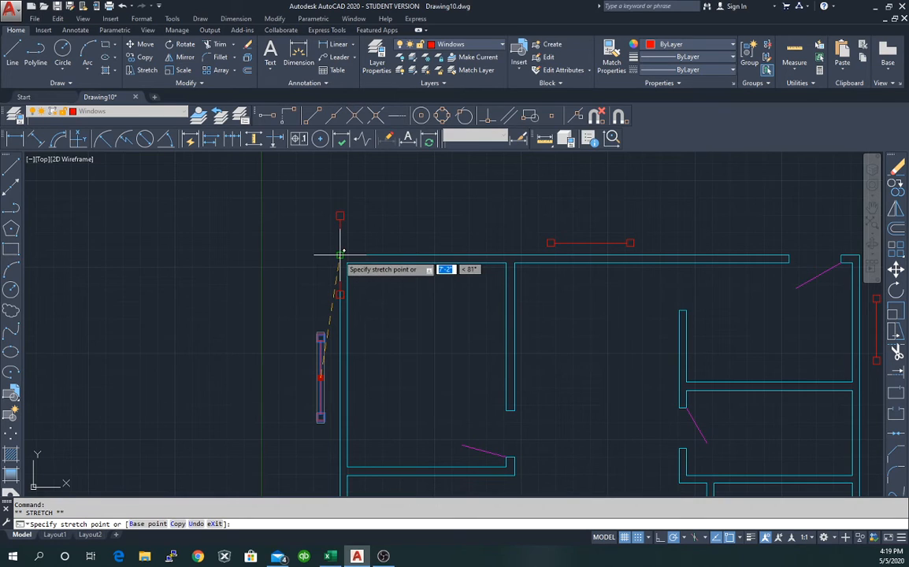
pyautogui.click(338, 256)
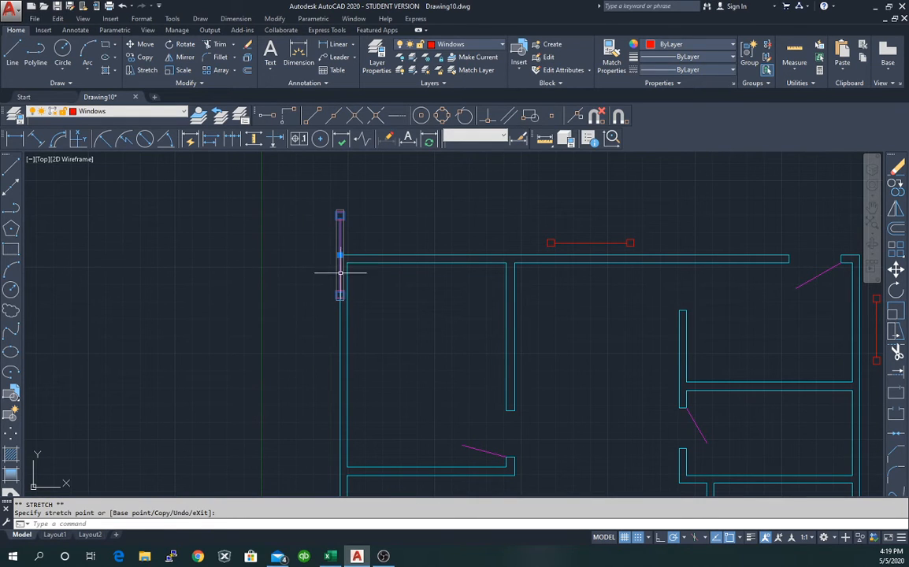
pyautogui.rightClick(276, 230)
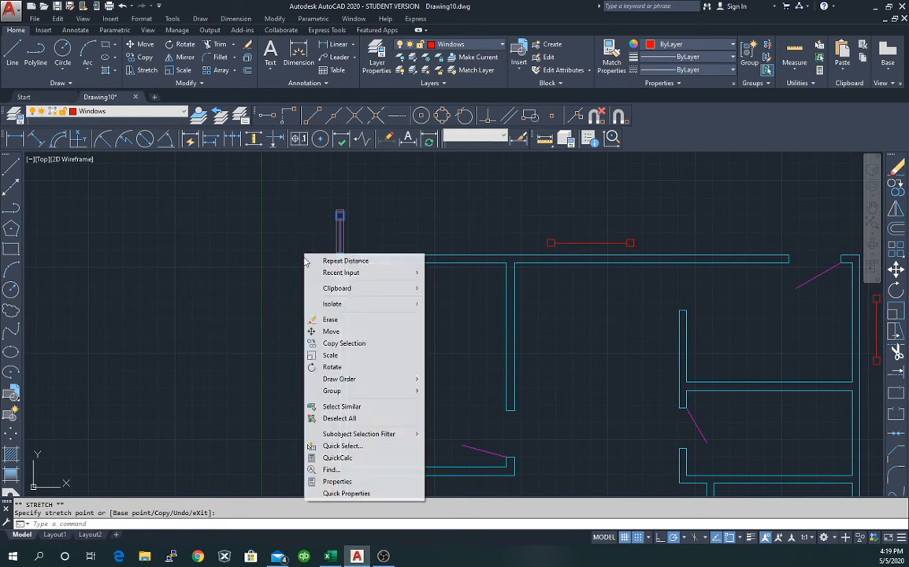
pyautogui.click(345, 331)
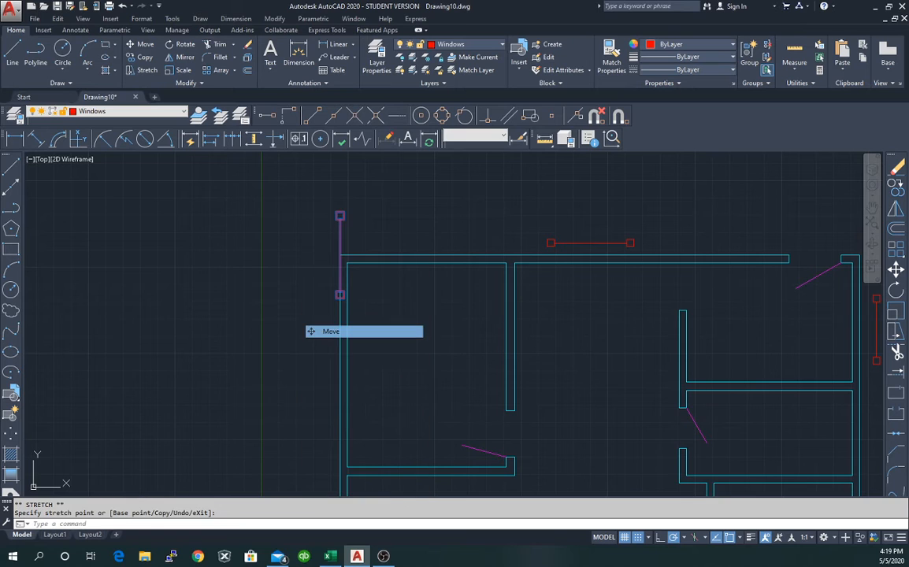
pyautogui.click(339, 255)
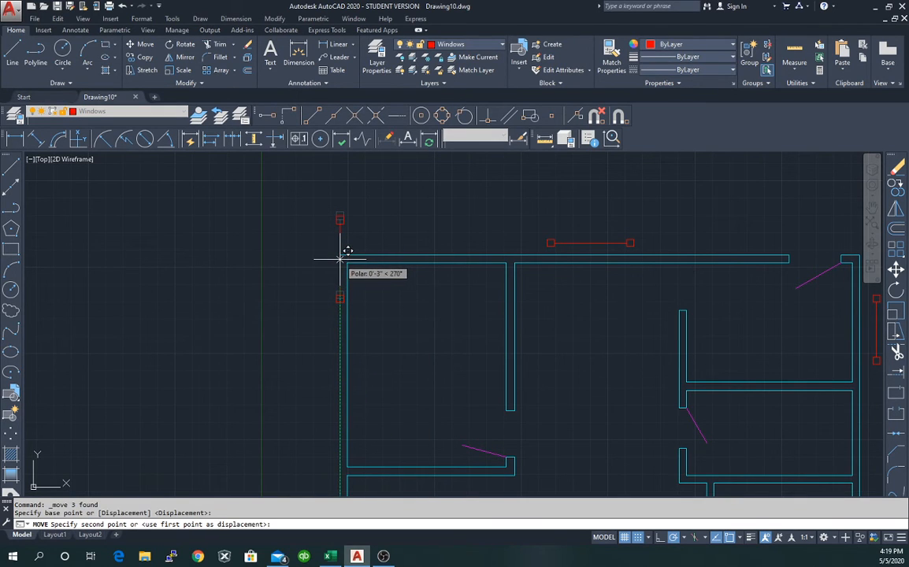
pyautogui.press('F8')
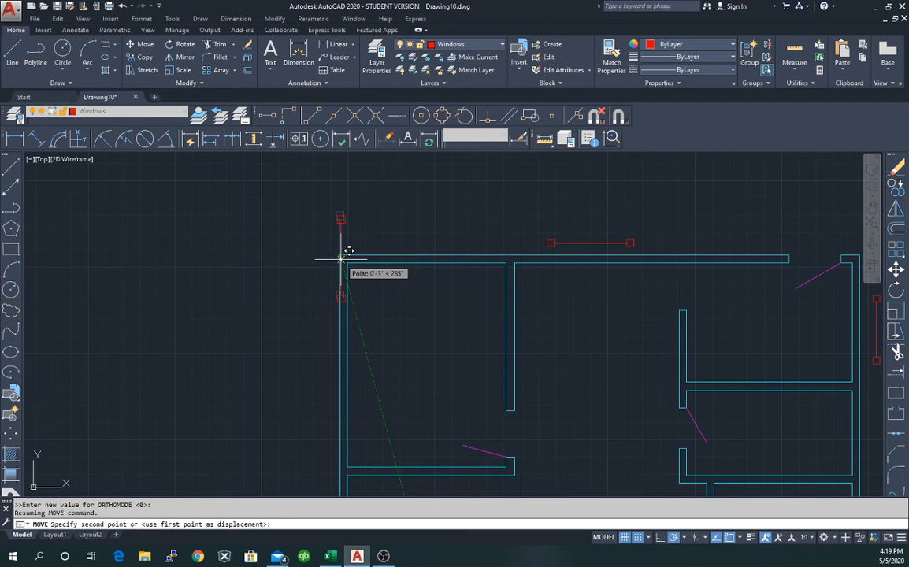
pyautogui.write('2.5')
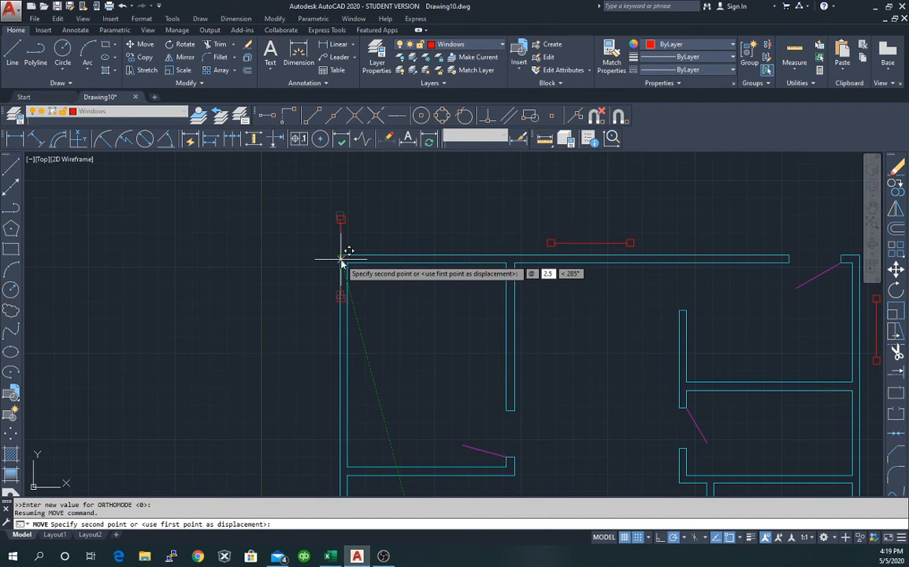
pyautogui.press('Tab')
pyautogui.write("-6'")
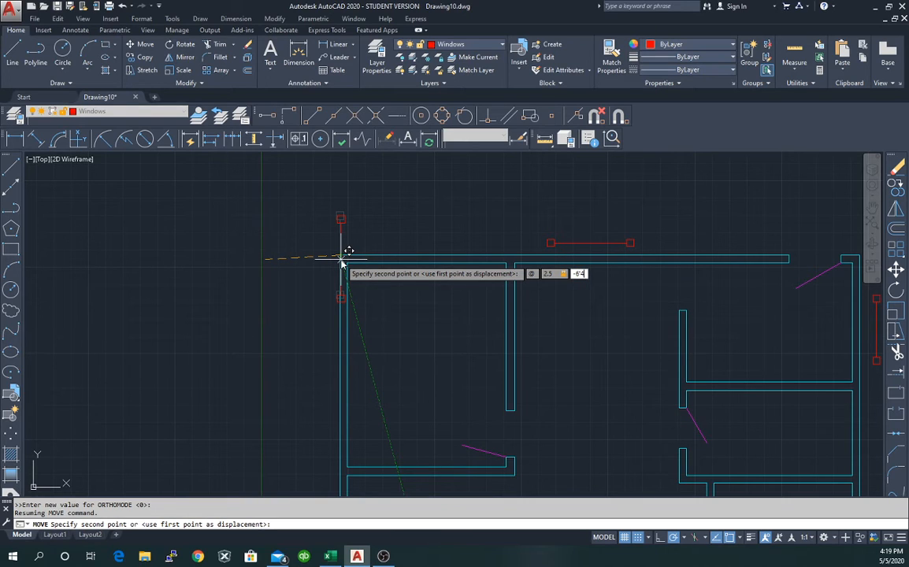
pyautogui.write('4"')
pyautogui.press('Return')
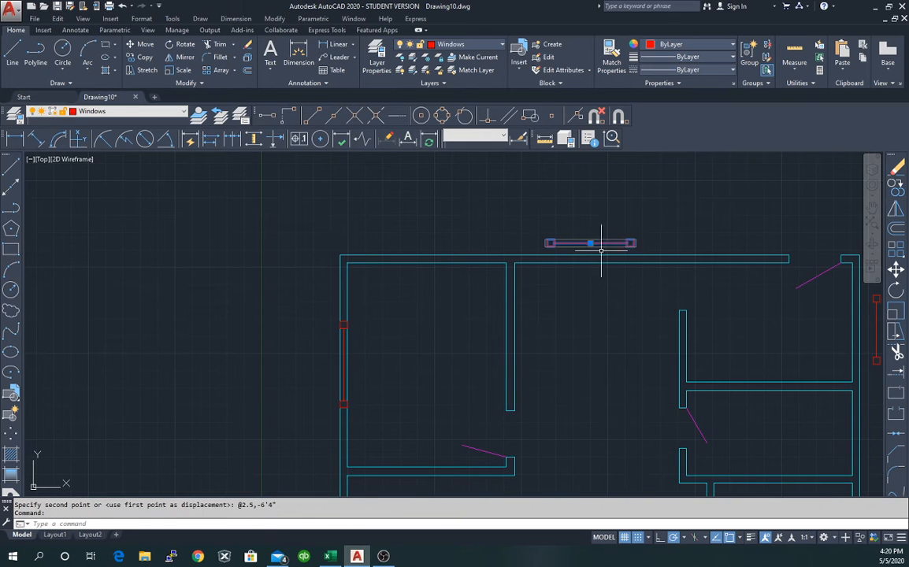
# Stretch the top window line's midpoint onto the wall corner.
pyautogui.click(590, 243)
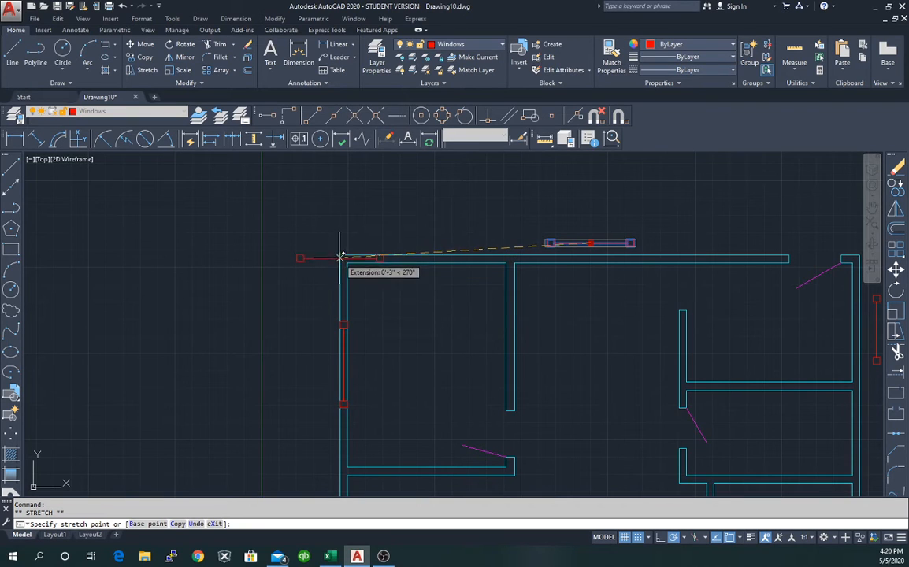
pyautogui.scroll(4, 338, 258)
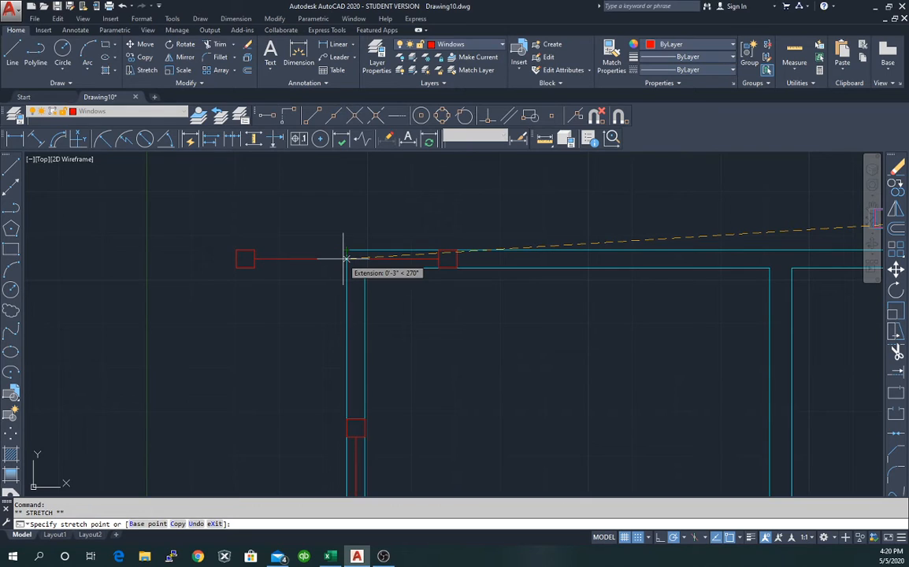
pyautogui.click(344, 258)
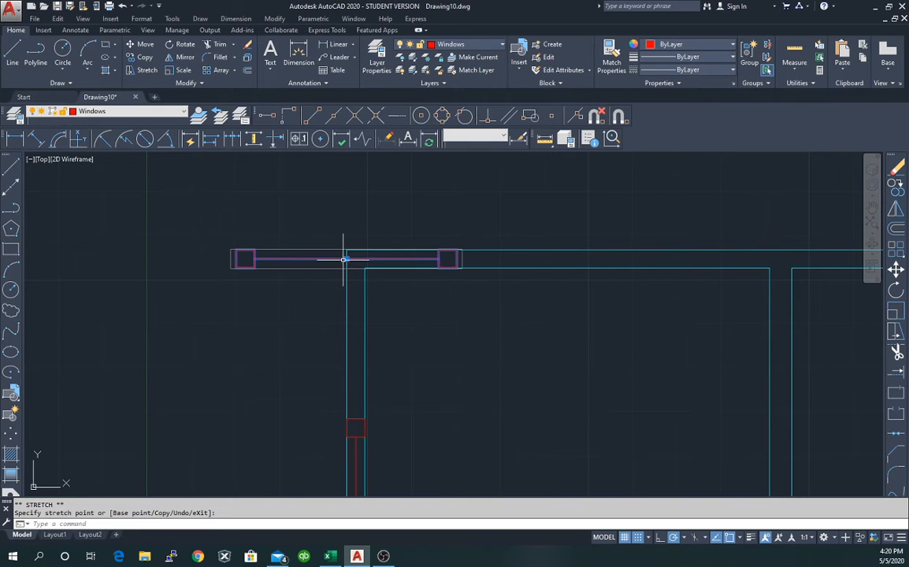
pyautogui.scroll(4, 386, 276)
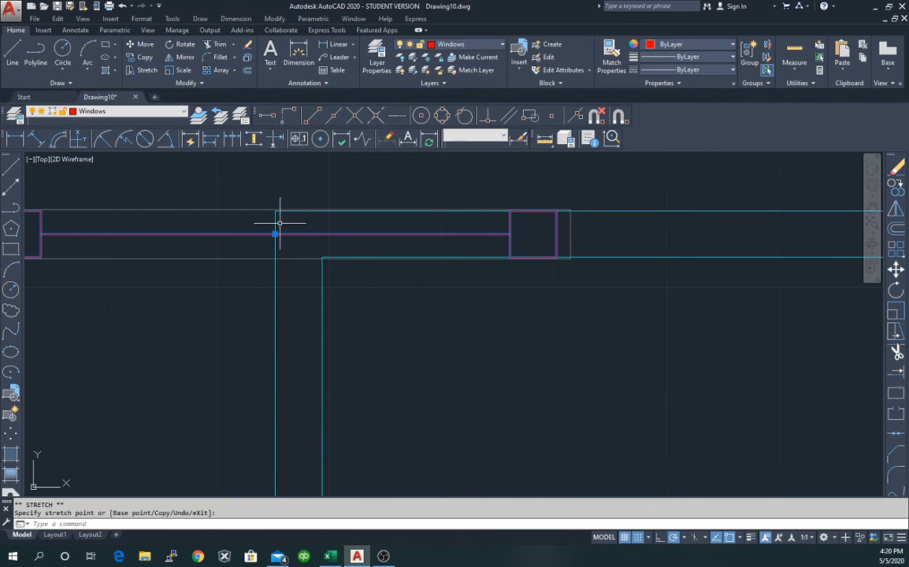
pyautogui.press('Escape')
# Try a 15' move of the window group from the wall corner, then undo it.
pyautogui.rightClick(321, 189)
pyautogui.click(359, 262)
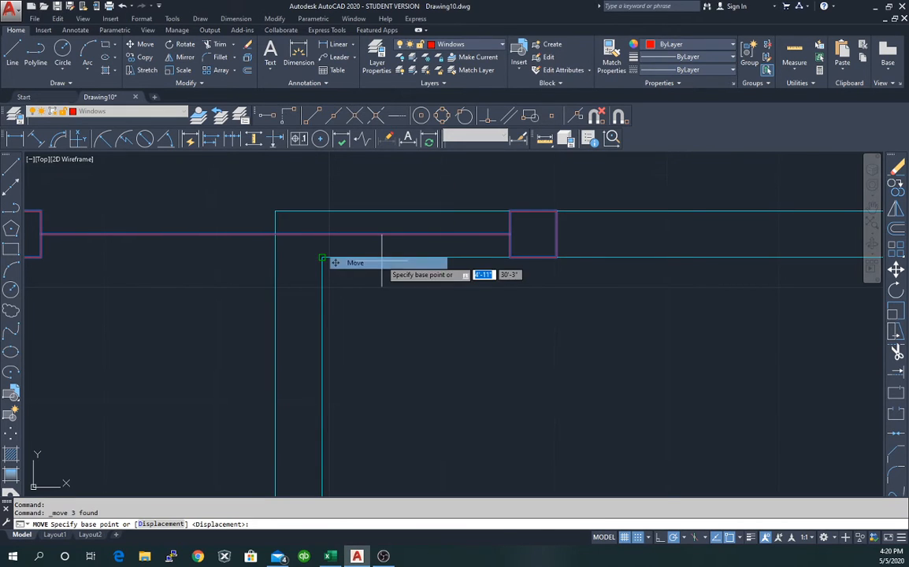
pyautogui.click(275, 233)
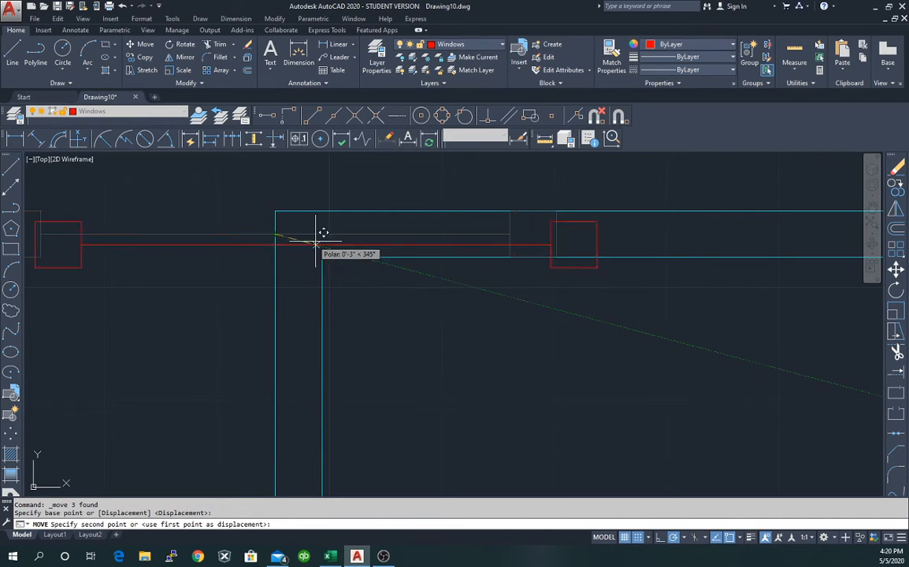
pyautogui.write('15')
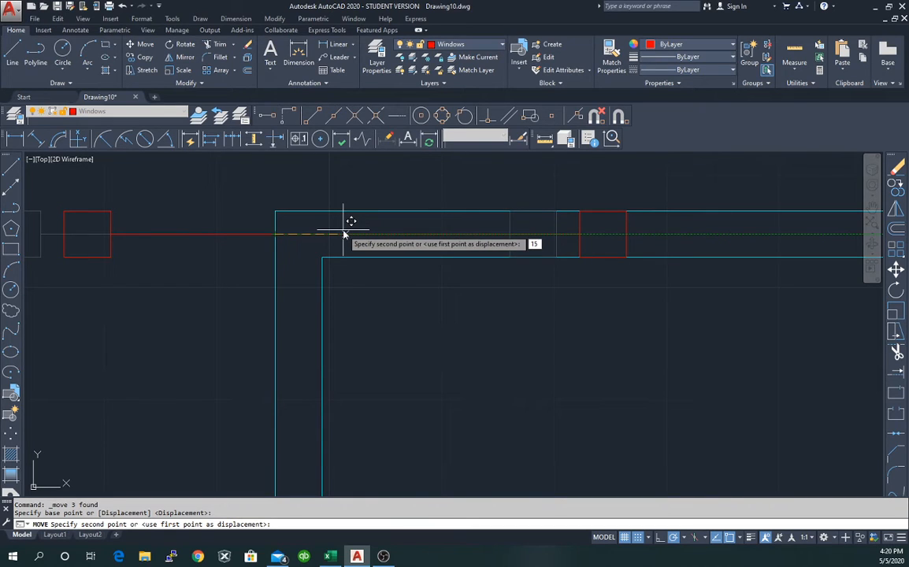
pyautogui.press('Return')
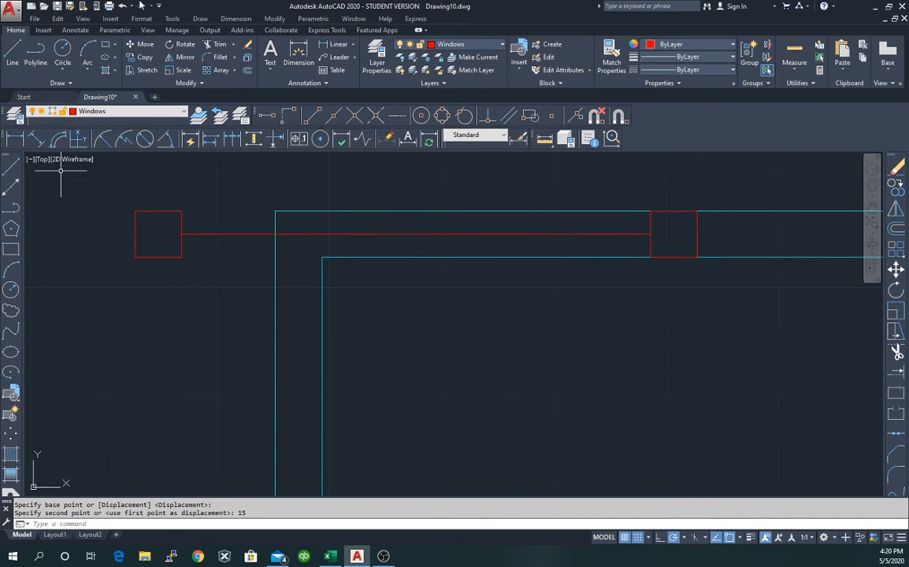
pyautogui.click(122, 6)
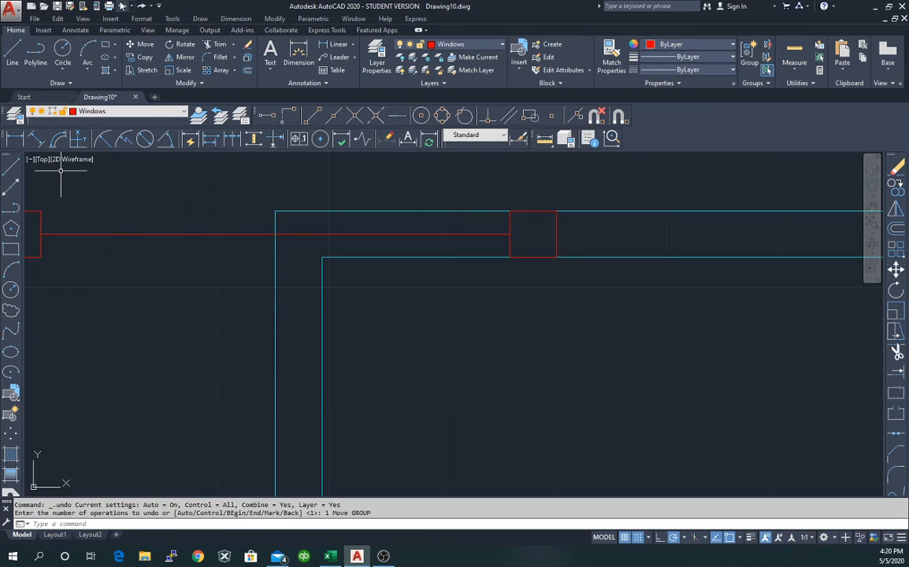
# Move the window group 15' right so it sits along the top wall.
pyautogui.click(277, 235)
pyautogui.rightClick(275, 235)
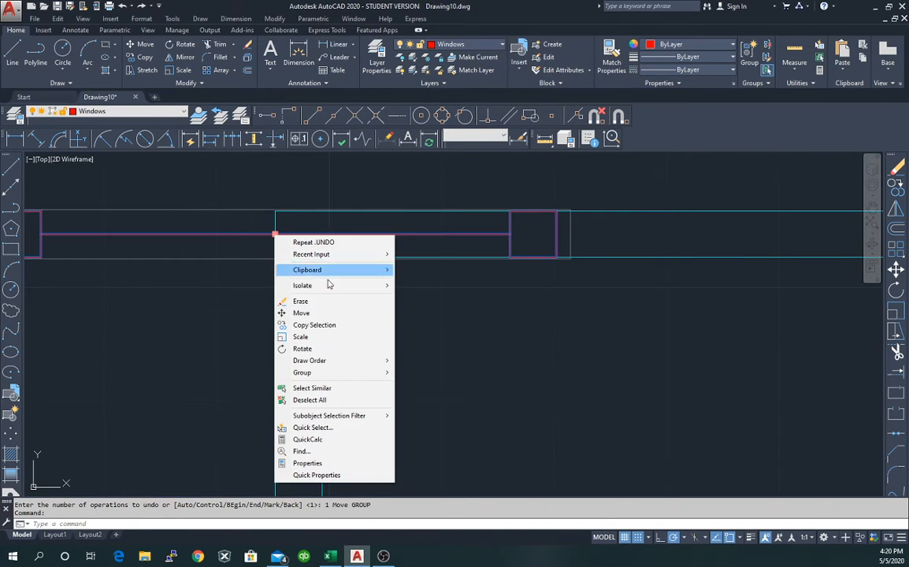
pyautogui.click(332, 313)
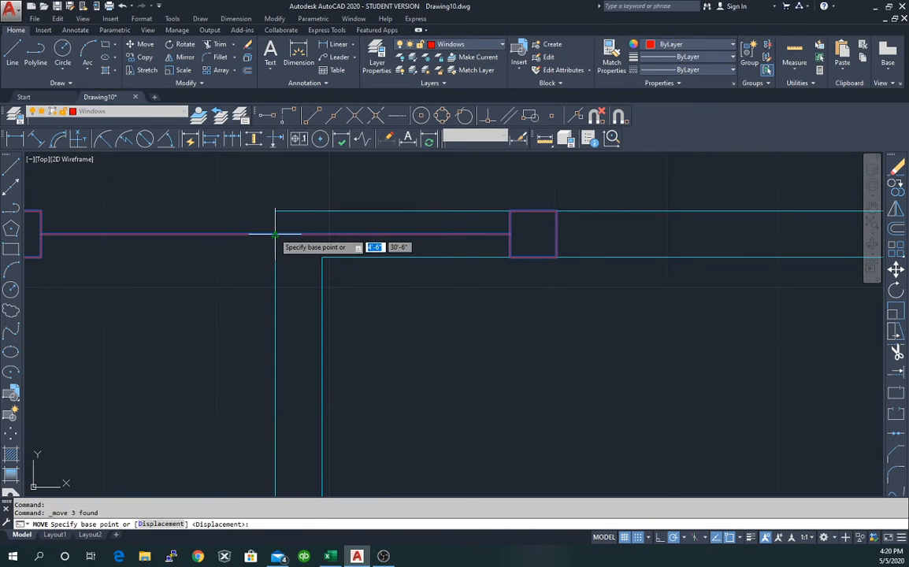
pyautogui.click(276, 234)
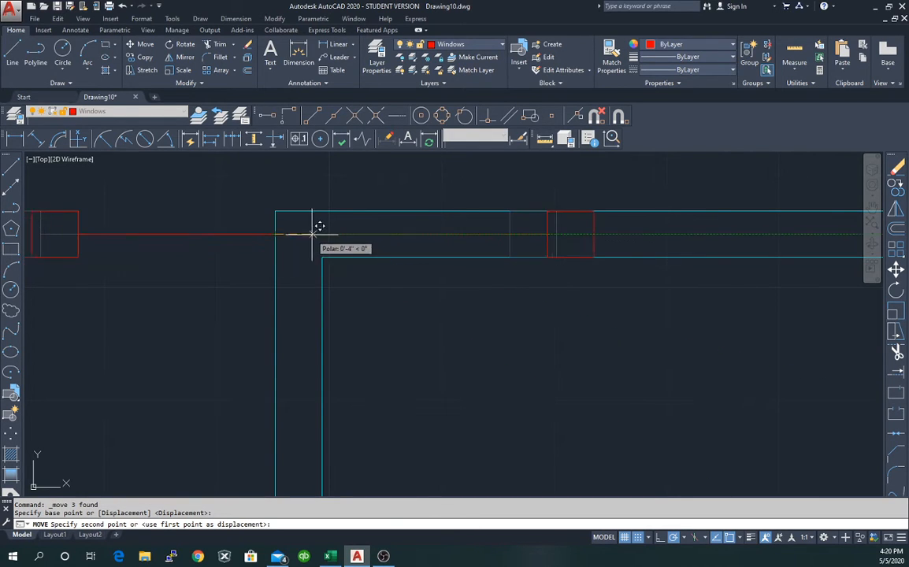
pyautogui.write('15')
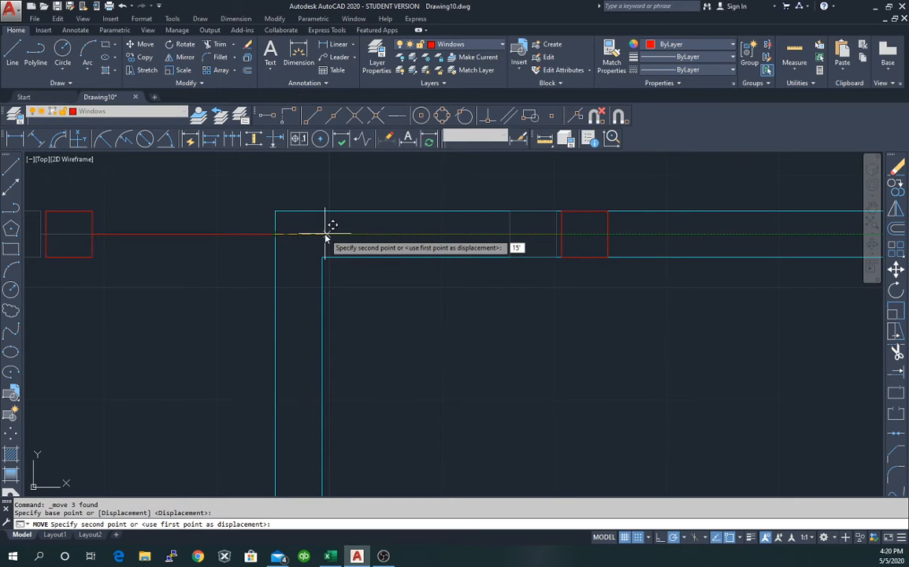
pyautogui.press('Return')
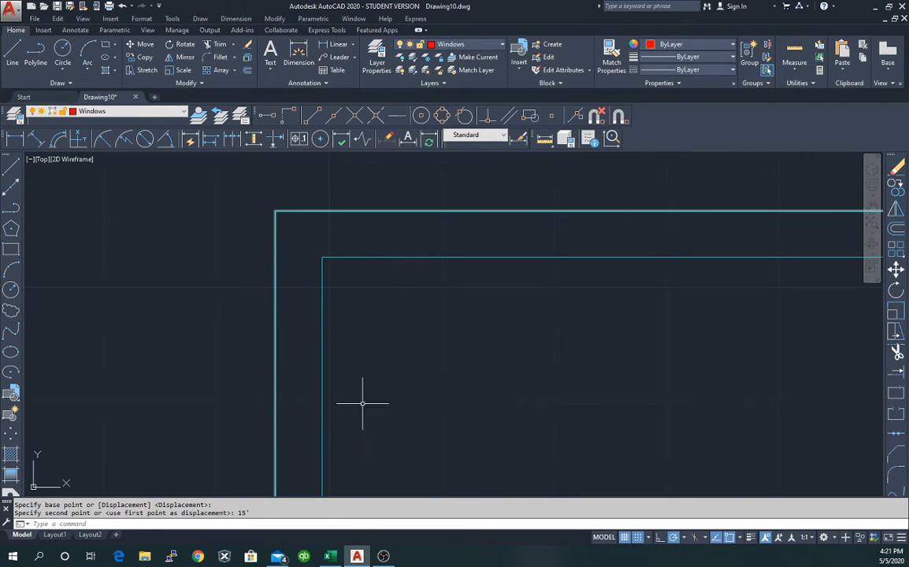
pyautogui.scroll(-6, 618, 260)
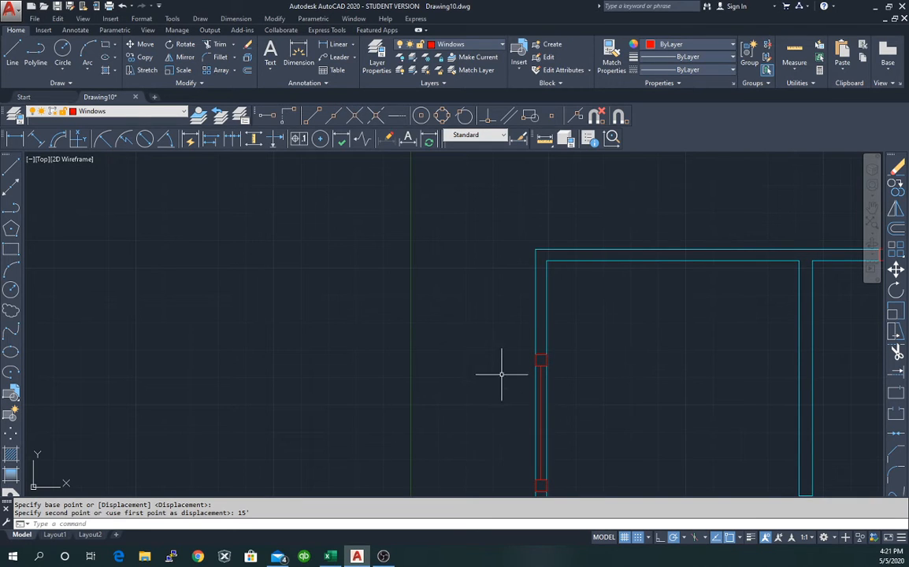
pyautogui.moveTo(779, 319)
pyautogui.mouseDown(button='middle')
pyautogui.moveTo(610, 302)
pyautogui.moveTo(290, 308)
pyautogui.mouseUp(button='middle')
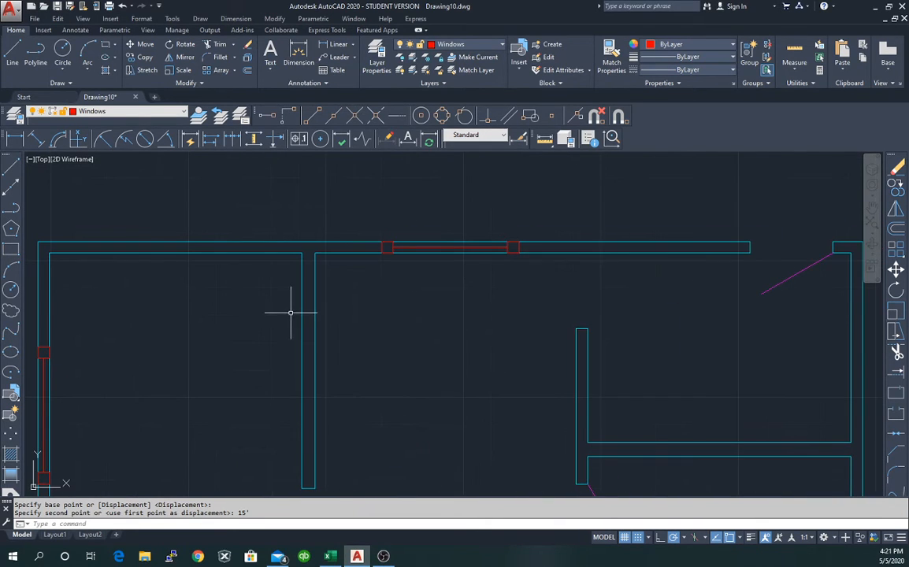
# Select the right-hand window block and stretch its midpoint onto the wall corner.
pyautogui.moveTo(669, 331)
pyautogui.mouseDown(button='middle')
pyautogui.moveTo(501, 318)
pyautogui.moveTo(366, 292)
pyautogui.moveTo(342, 312)
pyautogui.mouseUp(button='middle')
pyautogui.scroll(2, 664, 333)
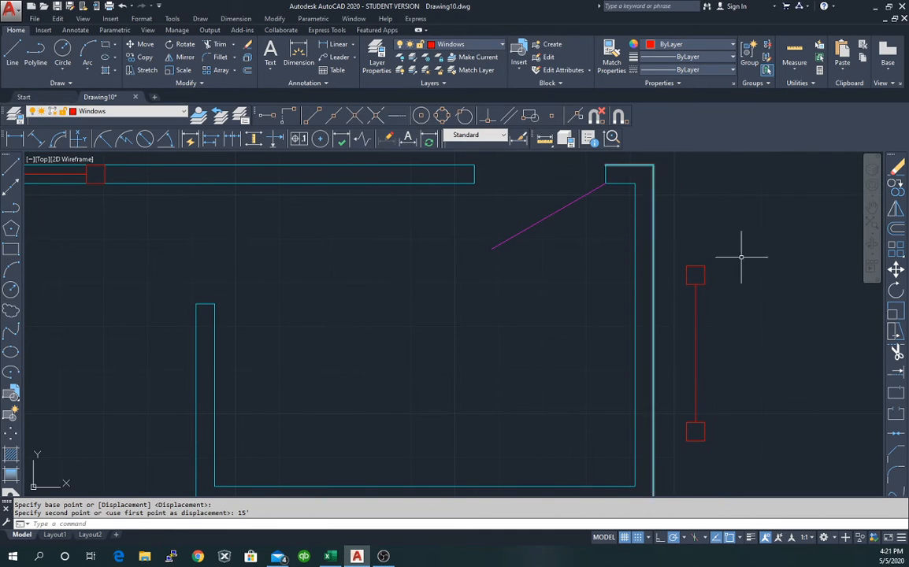
pyautogui.click(705, 278)
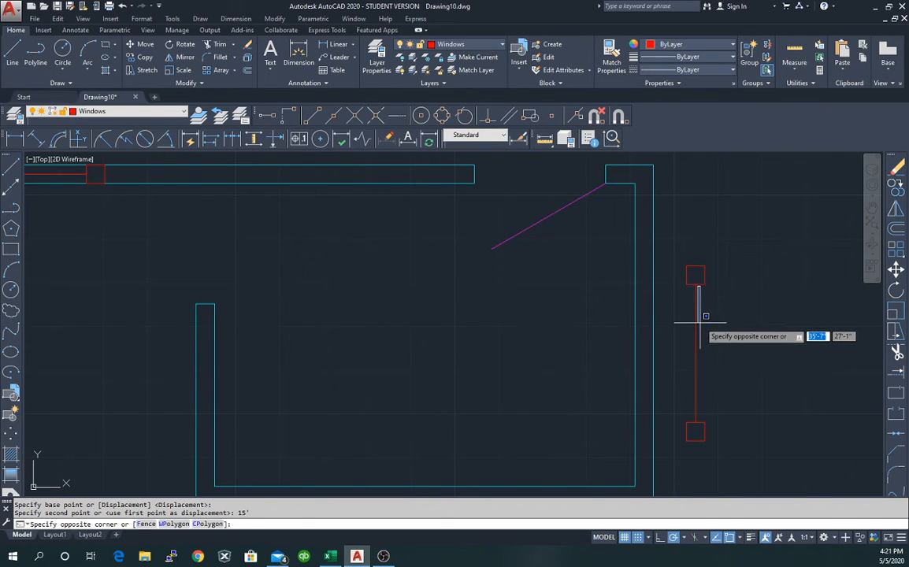
pyautogui.press('Escape')
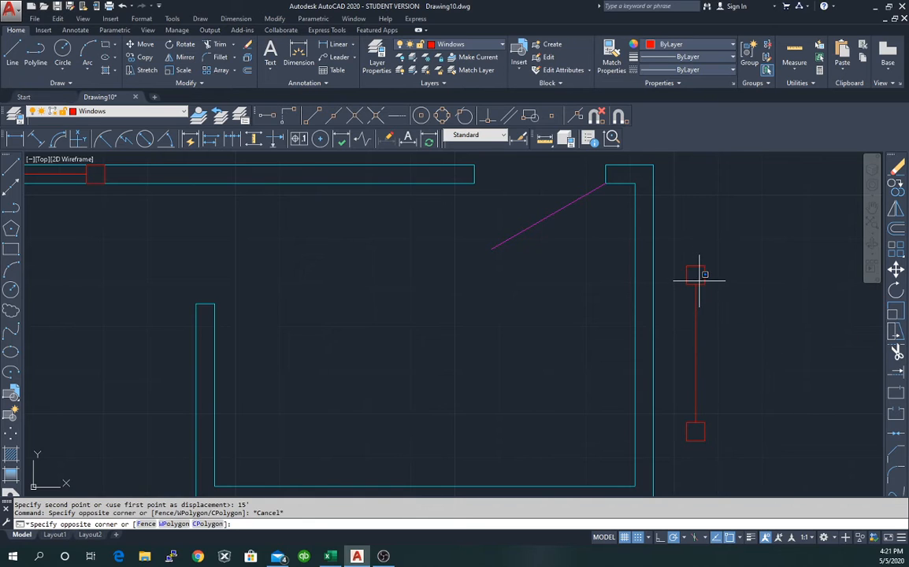
pyautogui.click(696, 283)
pyautogui.press('Escape')
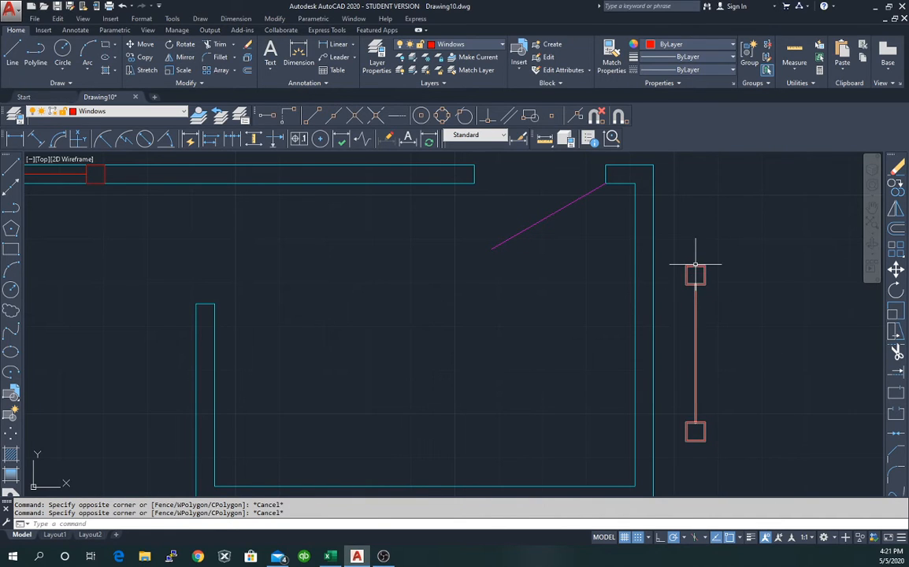
pyautogui.click(695, 271)
pyautogui.click(698, 353)
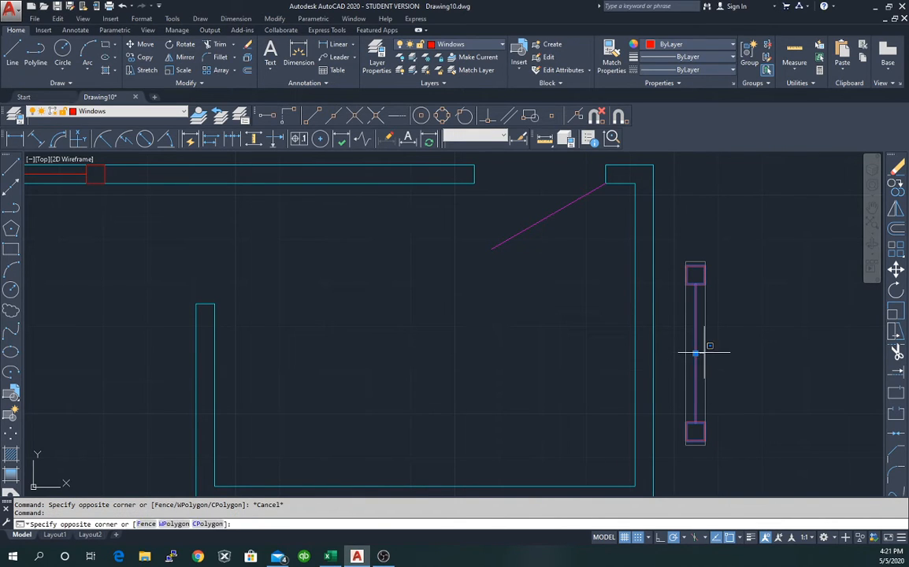
pyautogui.click(698, 356)
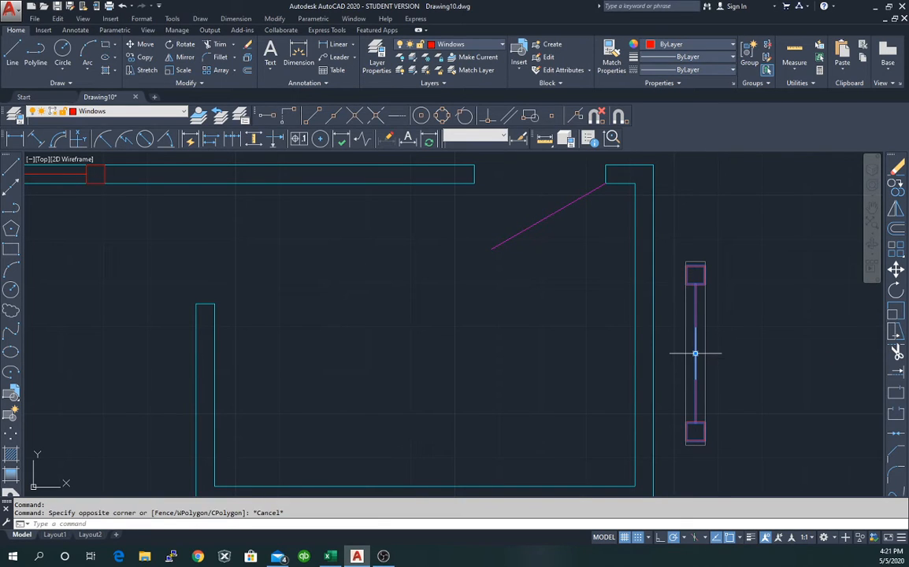
pyautogui.click(695, 353)
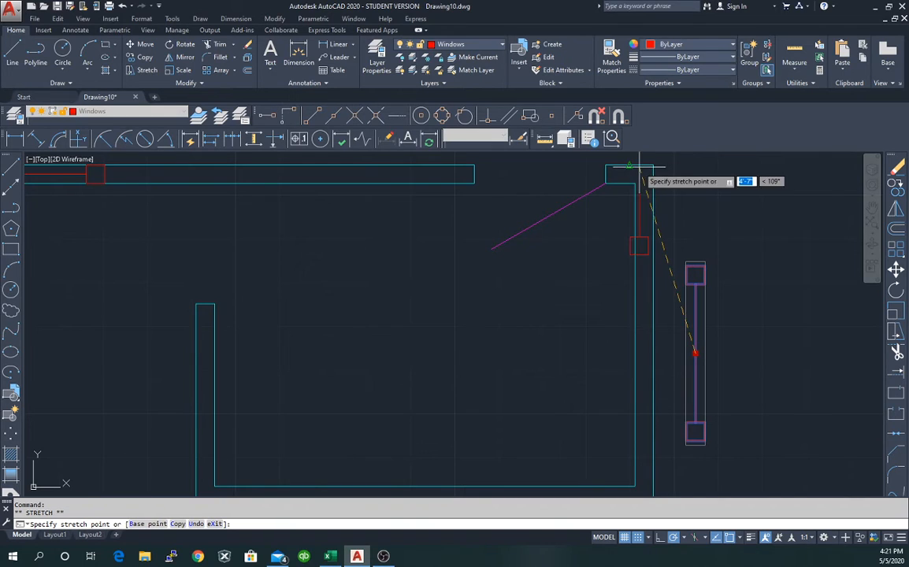
pyautogui.scroll(4, 606, 175)
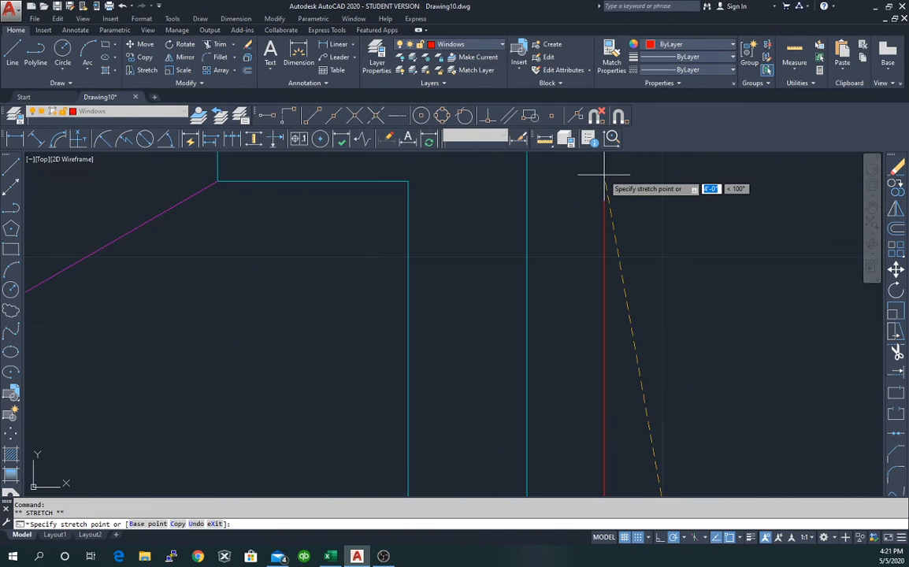
pyautogui.scroll(-2, 601, 171)
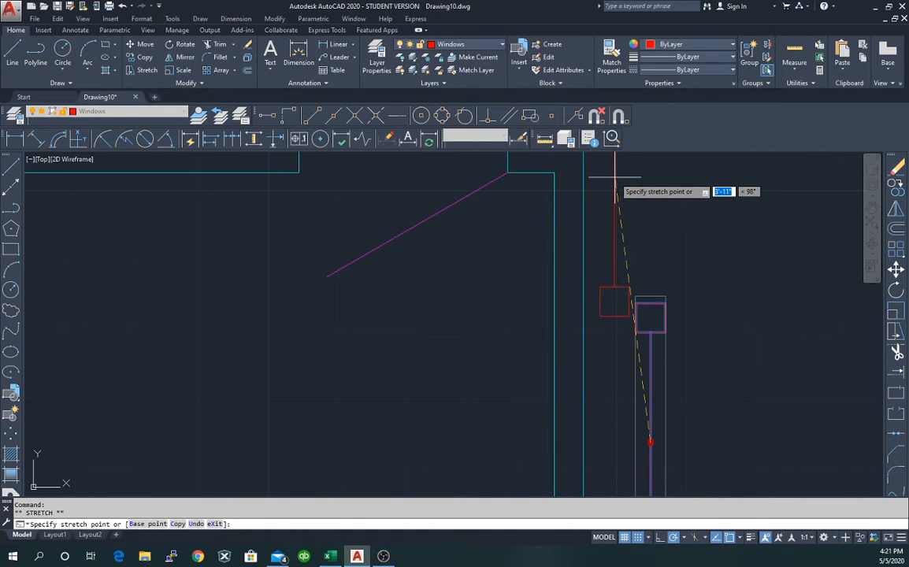
pyautogui.moveTo(595, 169); pyautogui.dragTo(609, 295, button='middle')
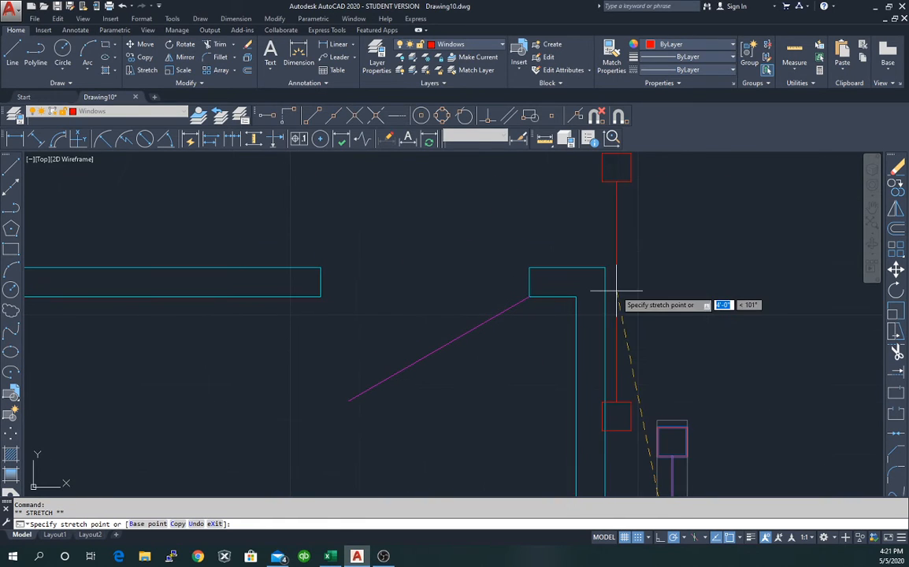
pyautogui.click(605, 267)
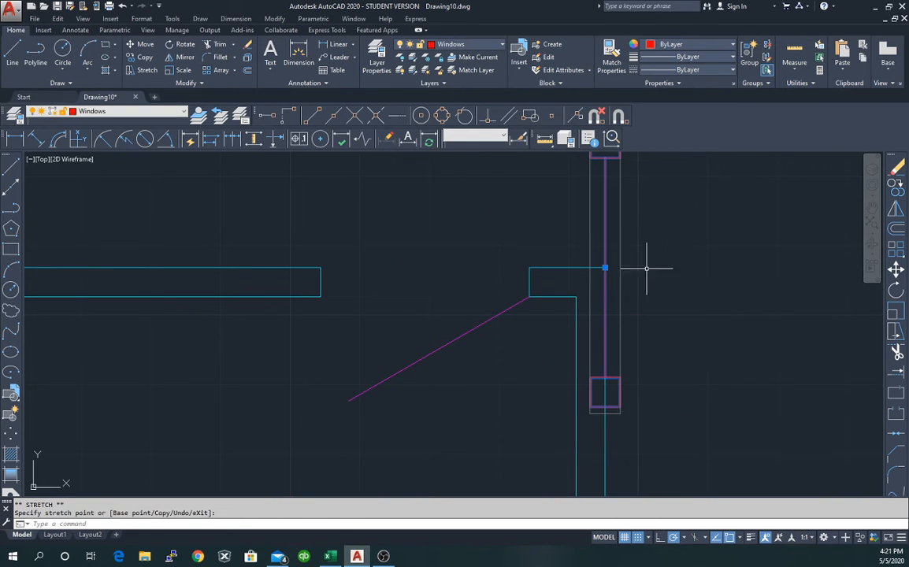
# Move the window block by @-2.5,-3'8" into the right exterior wall.
pyautogui.rightClick(675, 262)
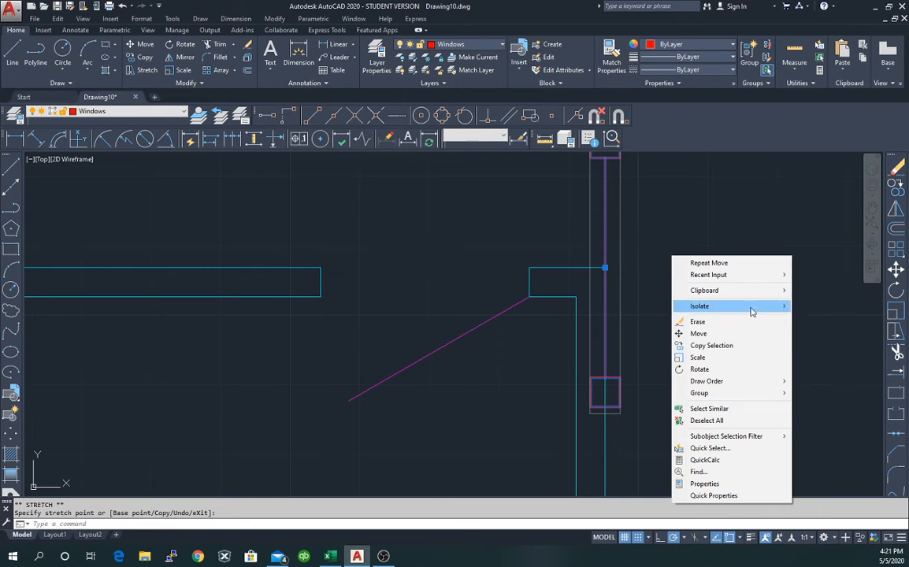
pyautogui.click(761, 339)
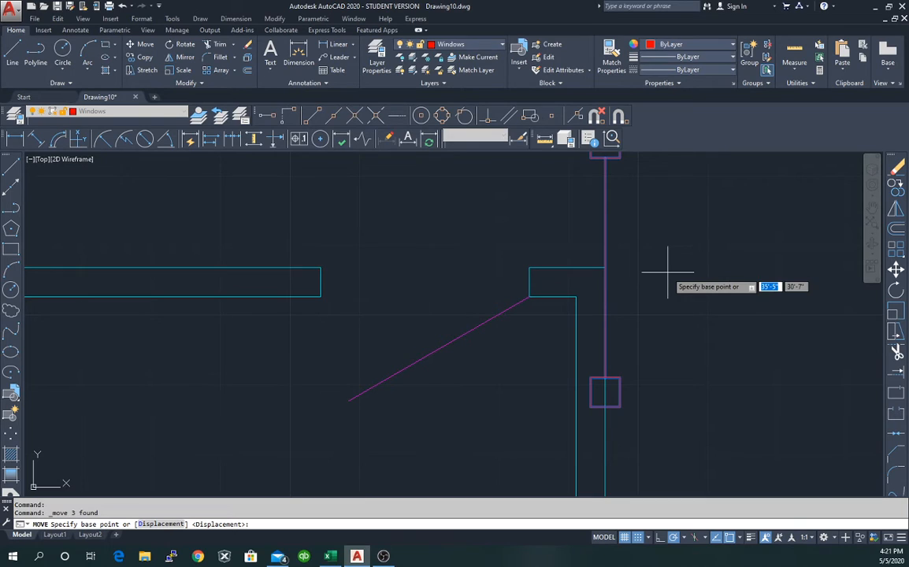
pyautogui.click(604, 268)
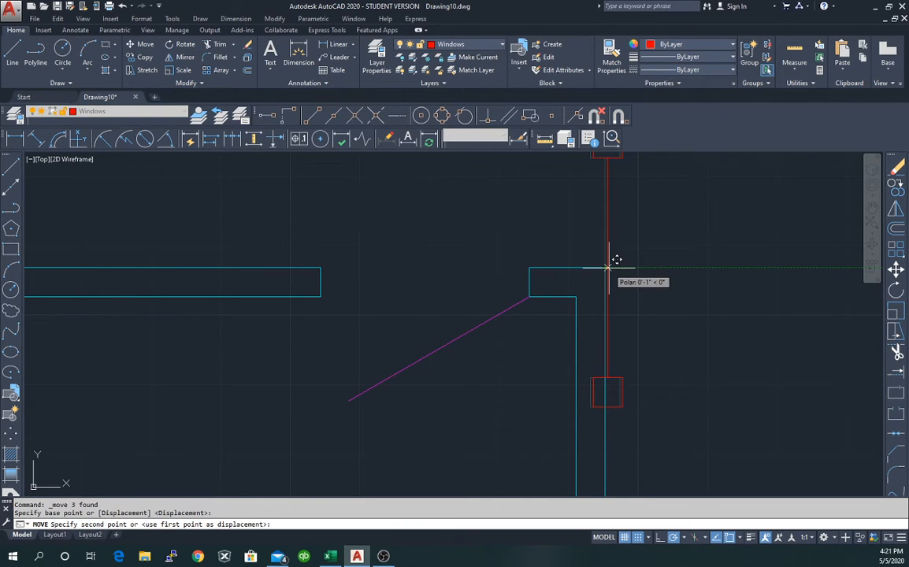
pyautogui.press('F8')
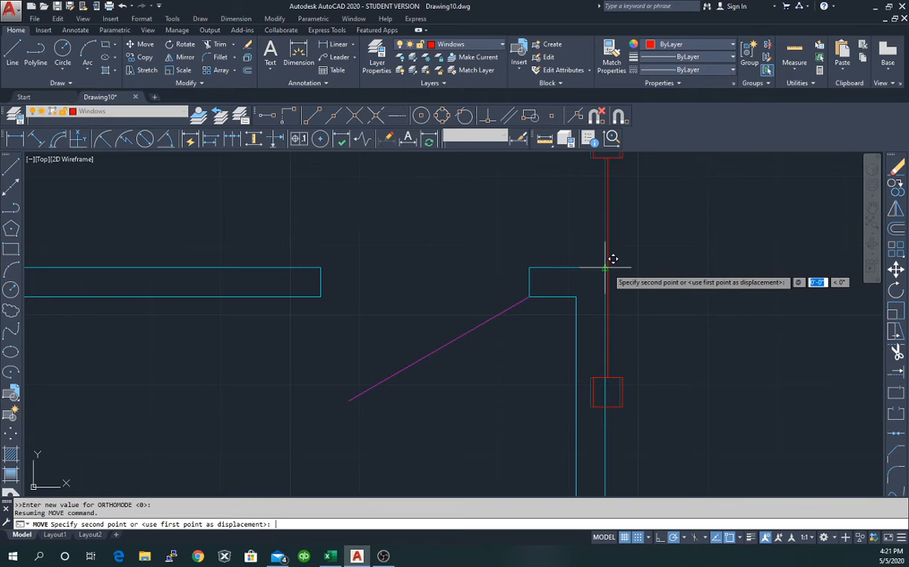
pyautogui.write('-2')
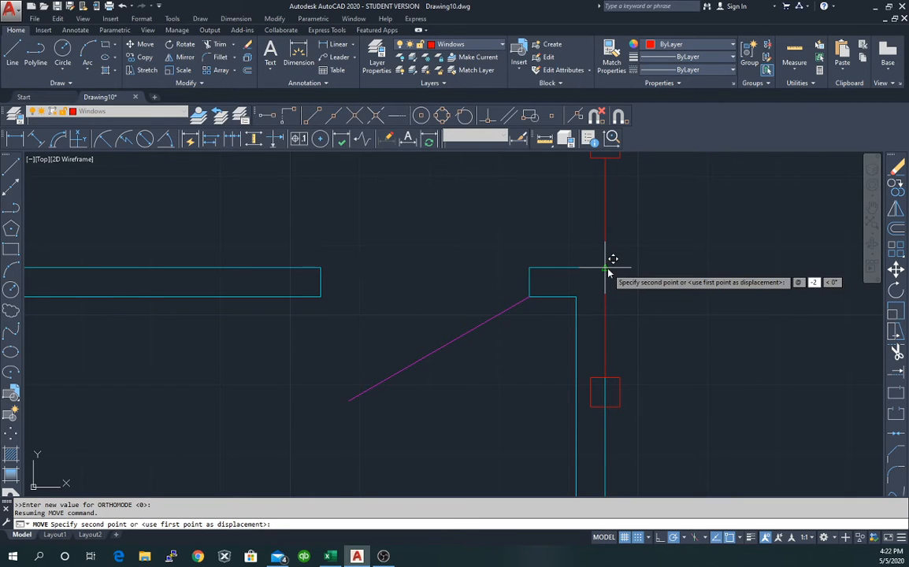
pyautogui.write('.5')
pyautogui.press('Tab')
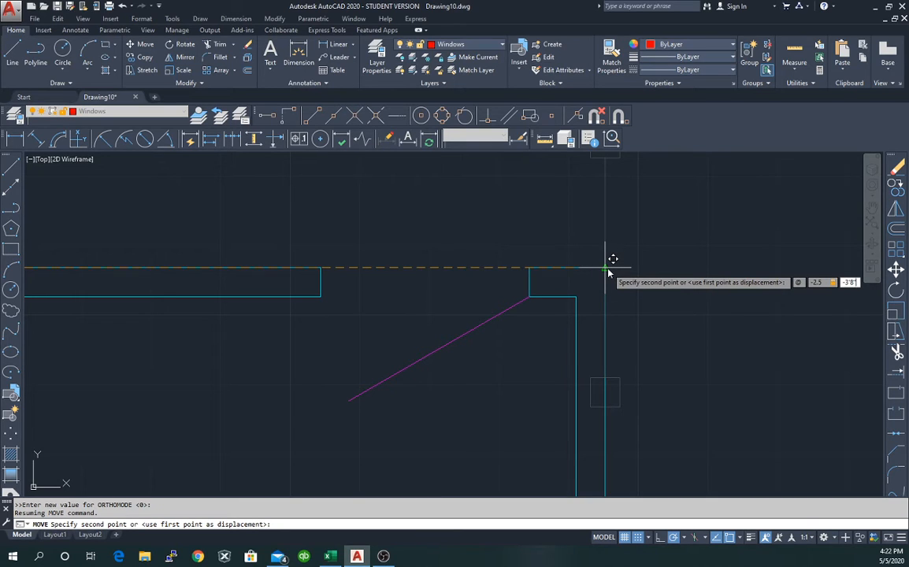
pyautogui.press('Return')
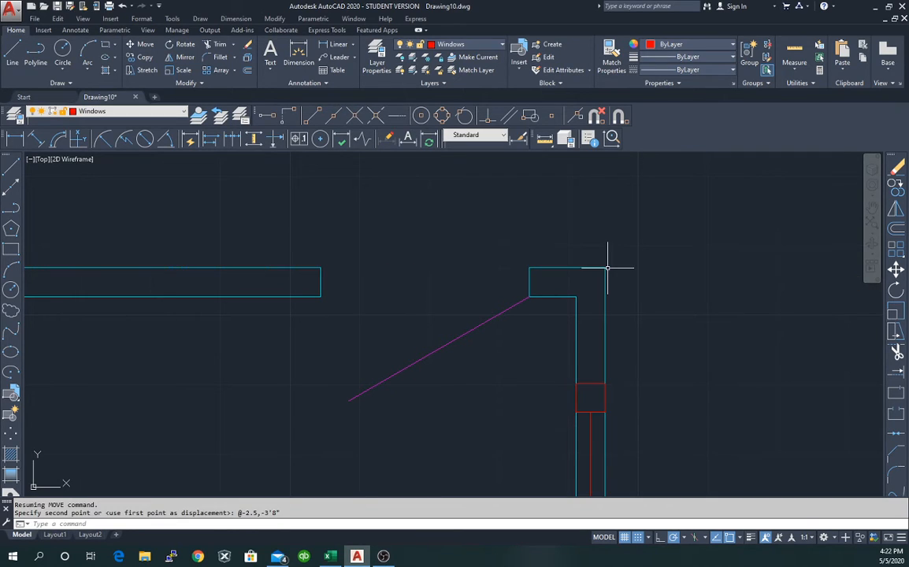
pyautogui.scroll(-5, 608, 268)
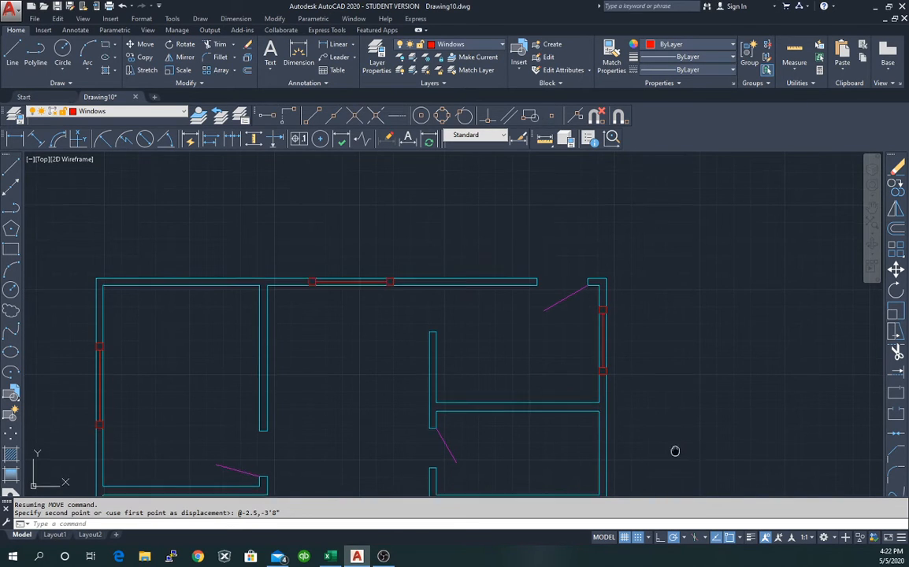
# Select the vertical window and stretch it onto the lower room's right wall line.
pyautogui.moveTo(671, 455); pyautogui.dragTo(651, 234, button='middle')
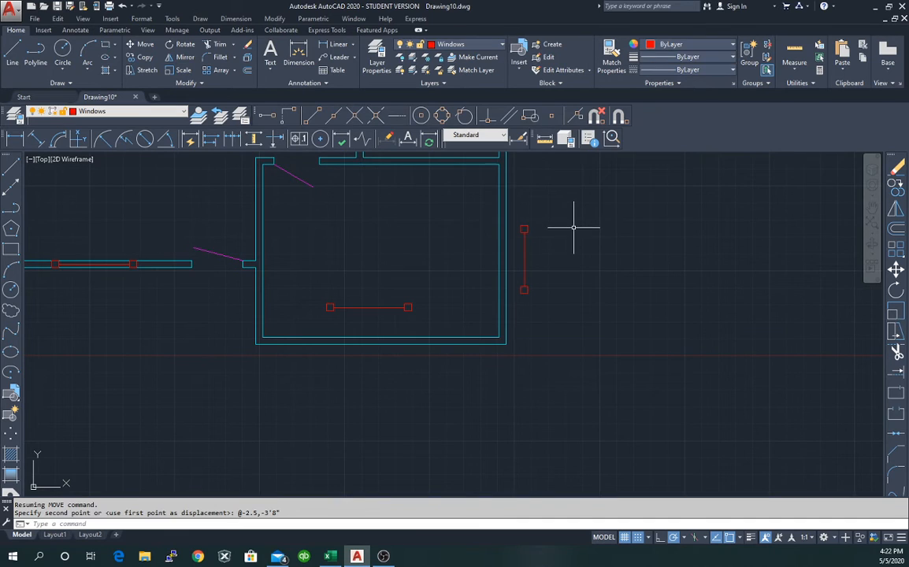
pyautogui.click(524, 260)
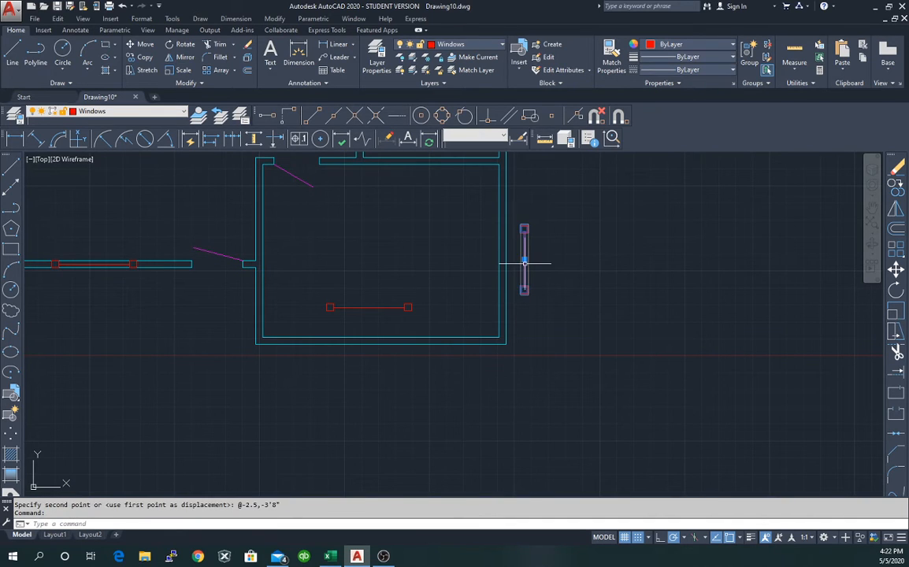
pyautogui.scroll(5, 510, 309)
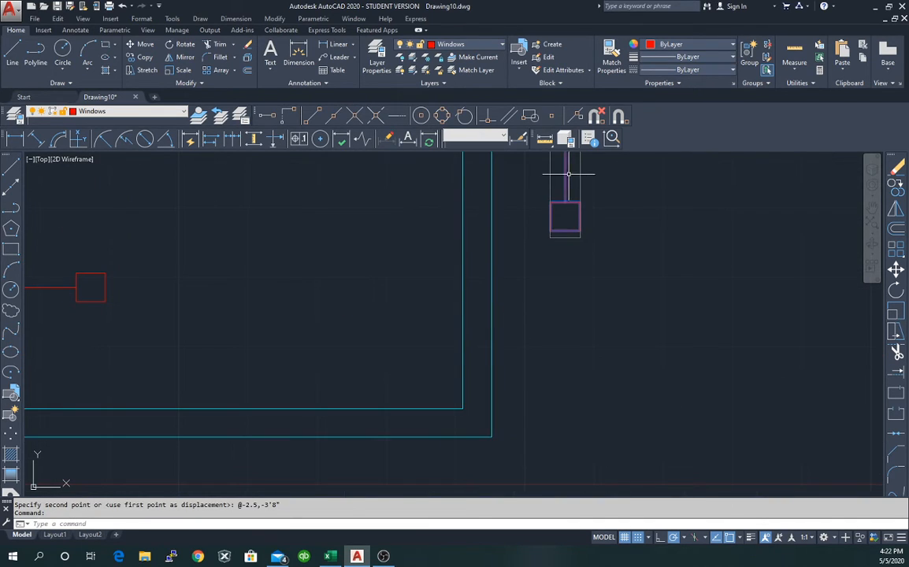
pyautogui.moveTo(564, 175); pyautogui.dragTo(565, 181)
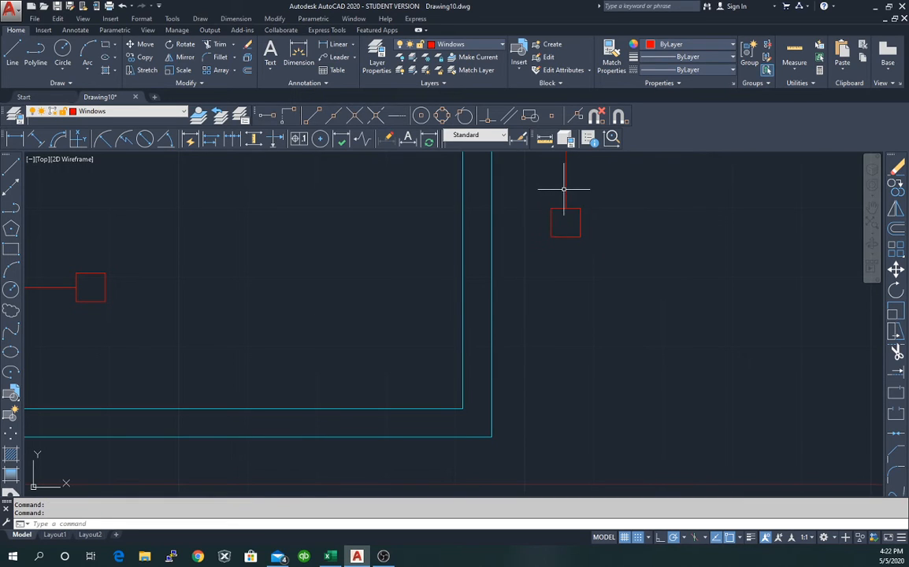
pyautogui.click(565, 185)
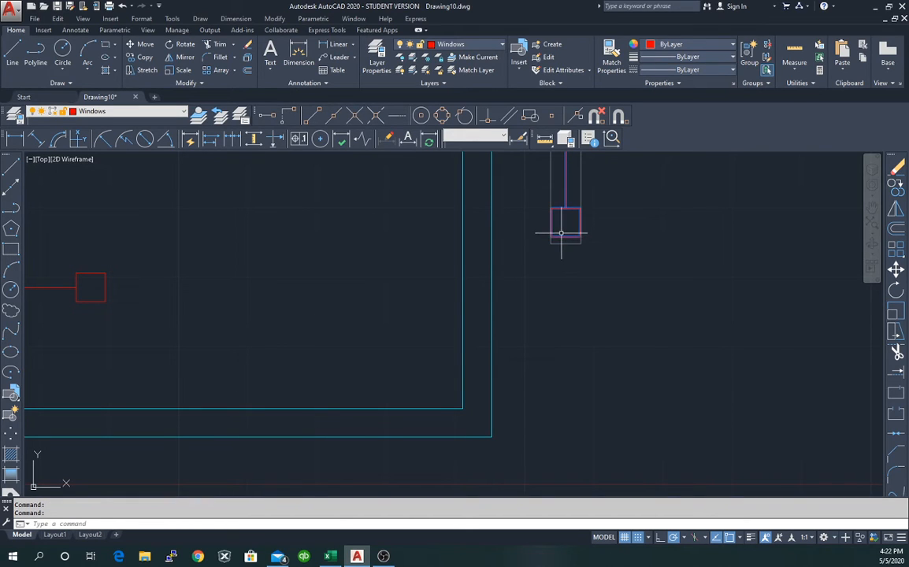
pyautogui.moveTo(562, 236); pyautogui.dragTo(521, 482)
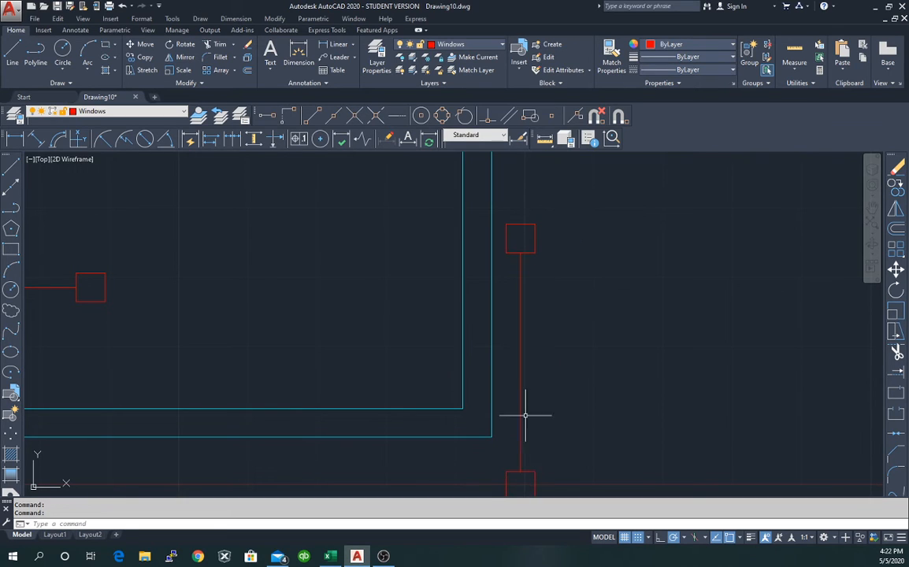
pyautogui.click(521, 373)
pyautogui.click(520, 363)
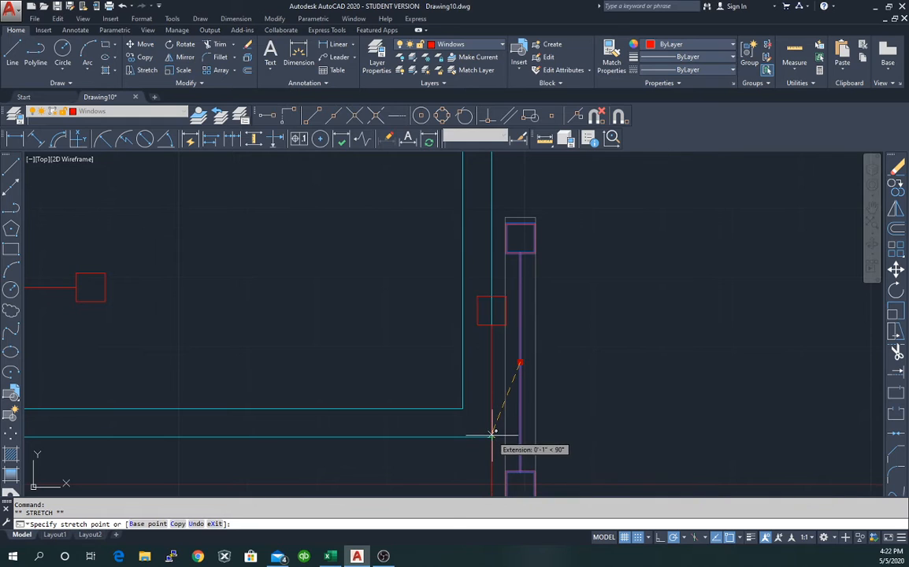
pyautogui.click(492, 435)
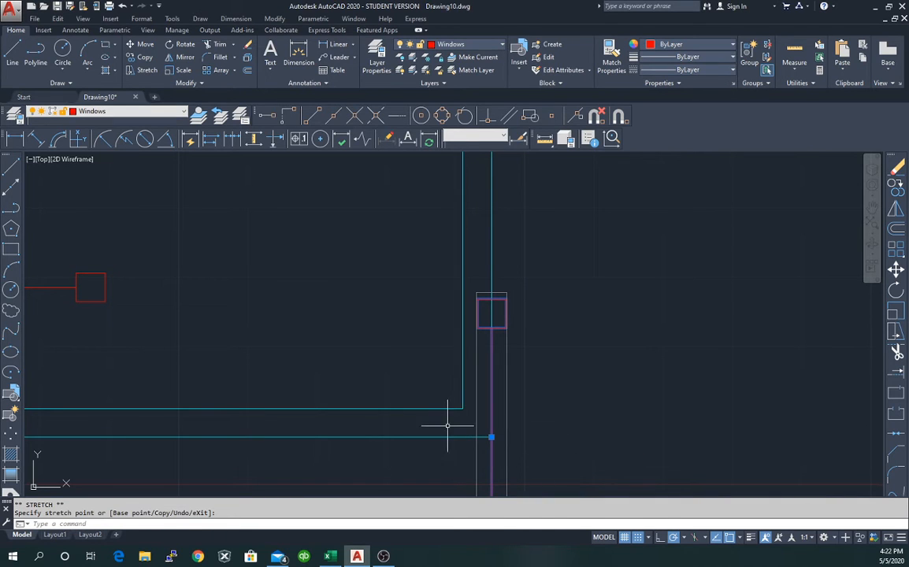
pyautogui.rightClick(491, 437)
pyautogui.click(520, 266)
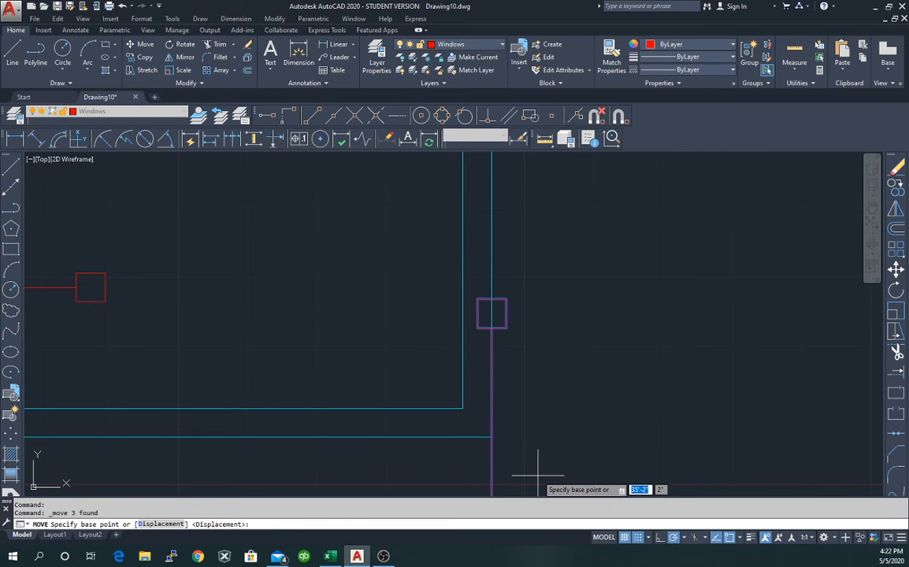
pyautogui.press('Escape')
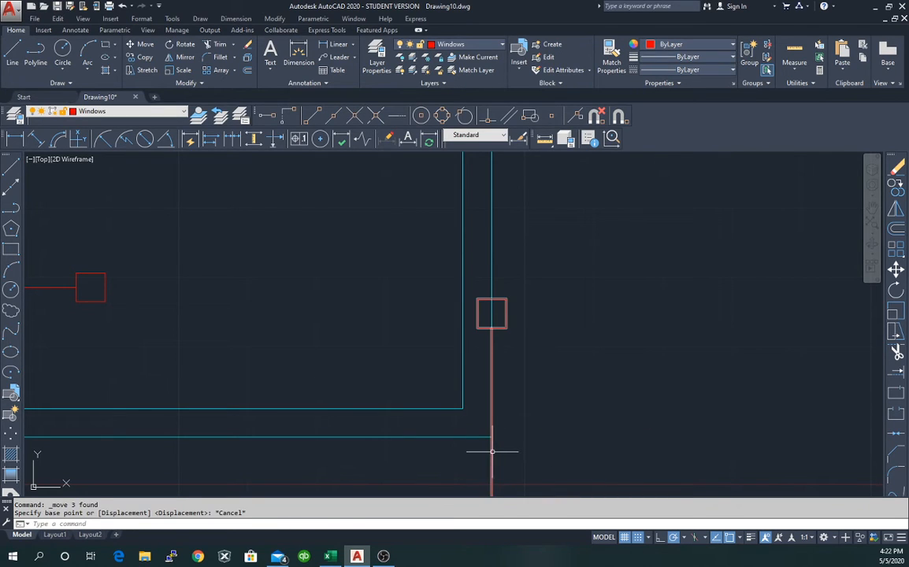
# Move the vertical window from its bottom endpoint by @-2.5,5'6" into the right wall.
pyautogui.click(491, 451)
pyautogui.scroll(3, 497, 455)
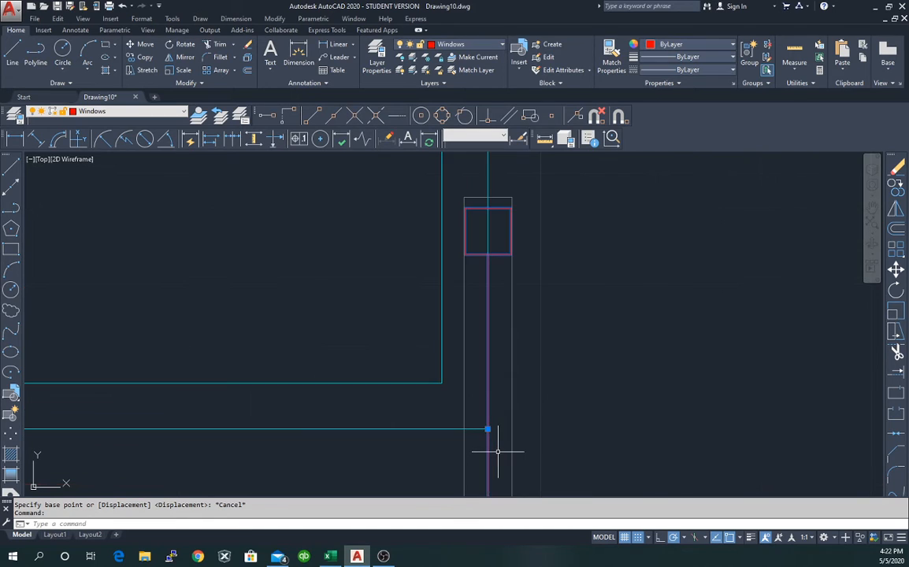
pyautogui.scroll(-1, 496, 441)
pyautogui.rightClick(557, 410)
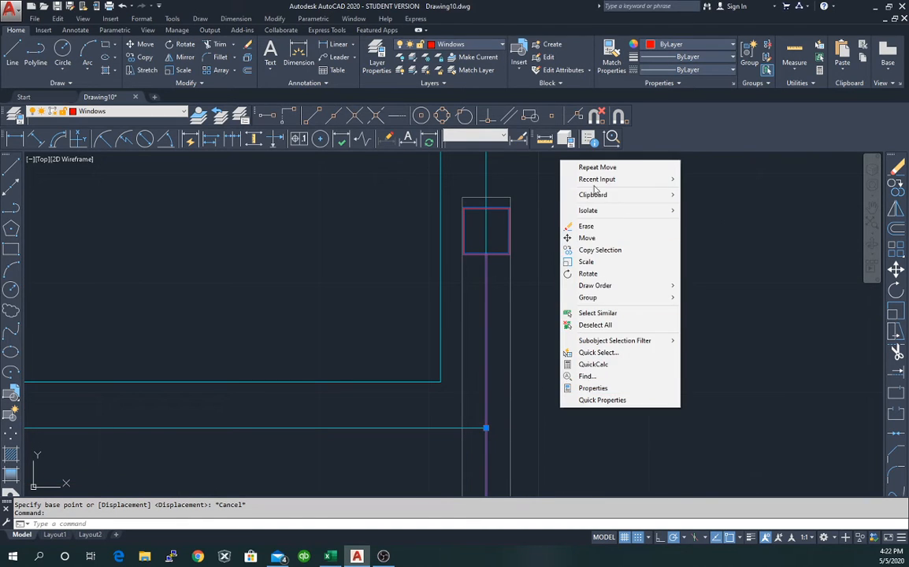
pyautogui.click(599, 238)
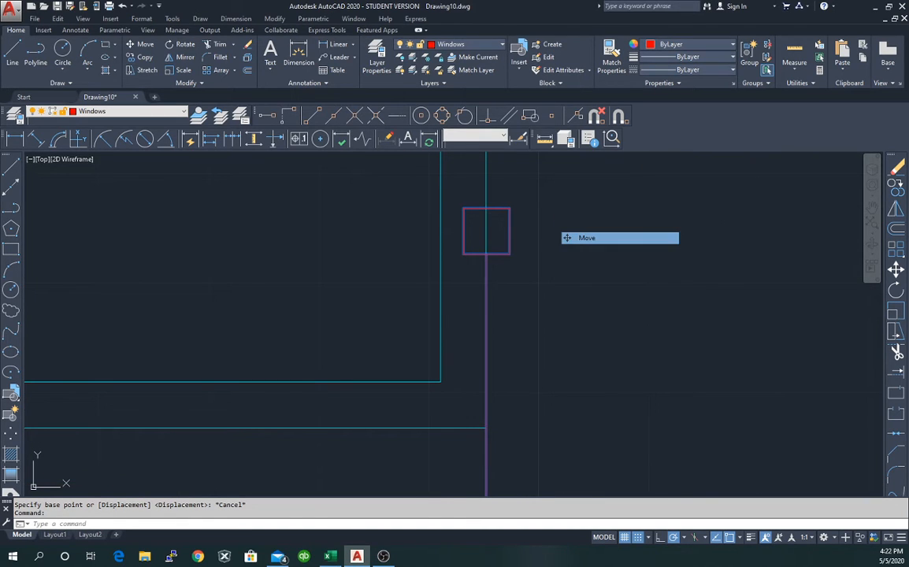
pyautogui.click(486, 428)
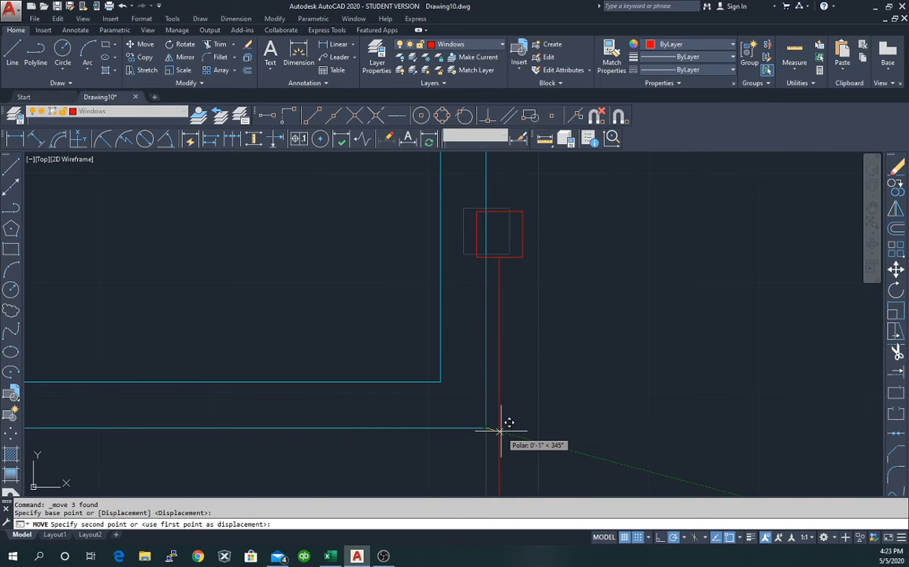
pyautogui.write('2')
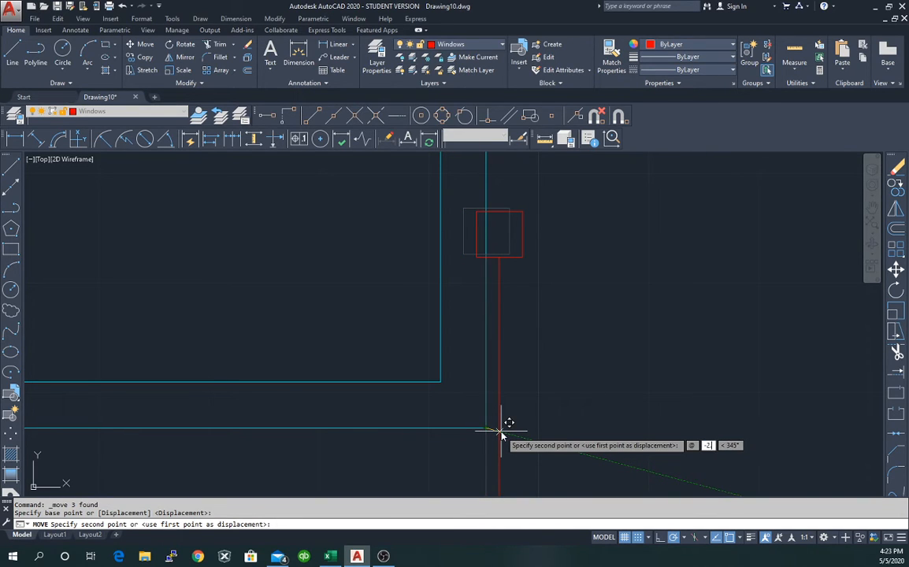
pyautogui.write(',')
pyautogui.press('Return')
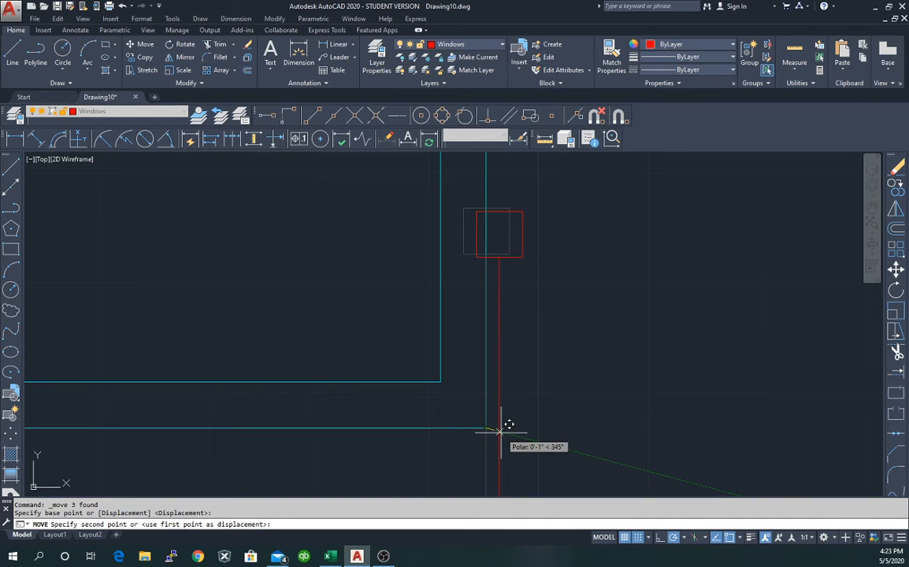
pyautogui.write('5\'6"')
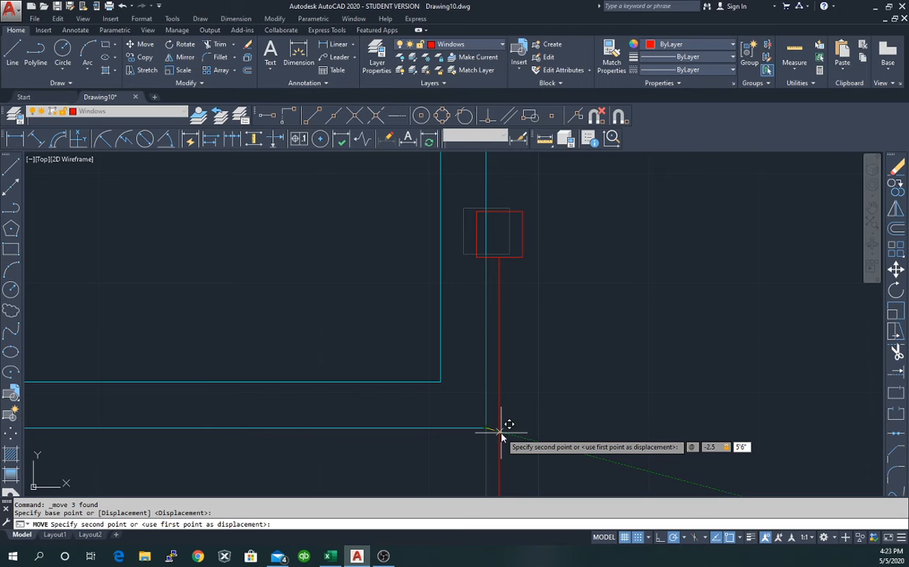
pyautogui.press('Return')
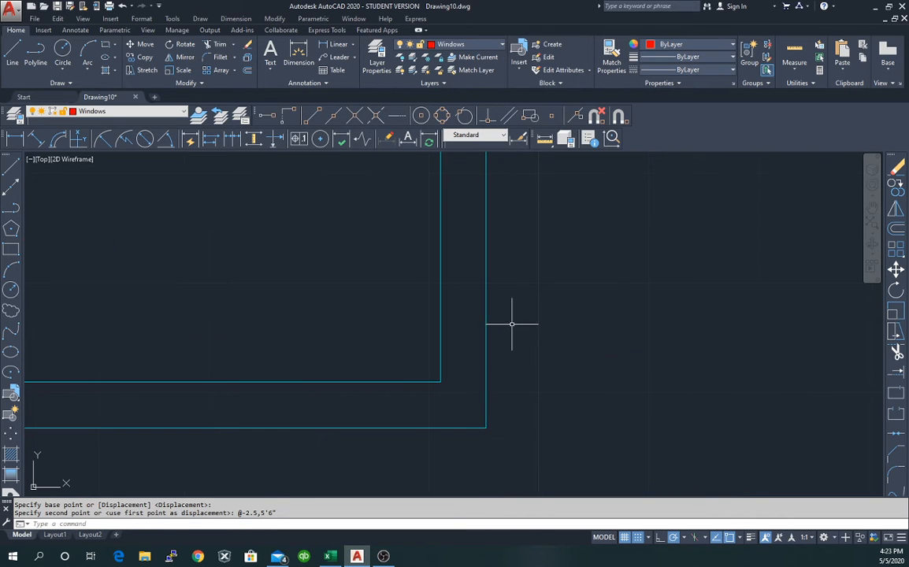
pyautogui.scroll(-5, 520, 307)
pyautogui.scroll(1, 523, 309)
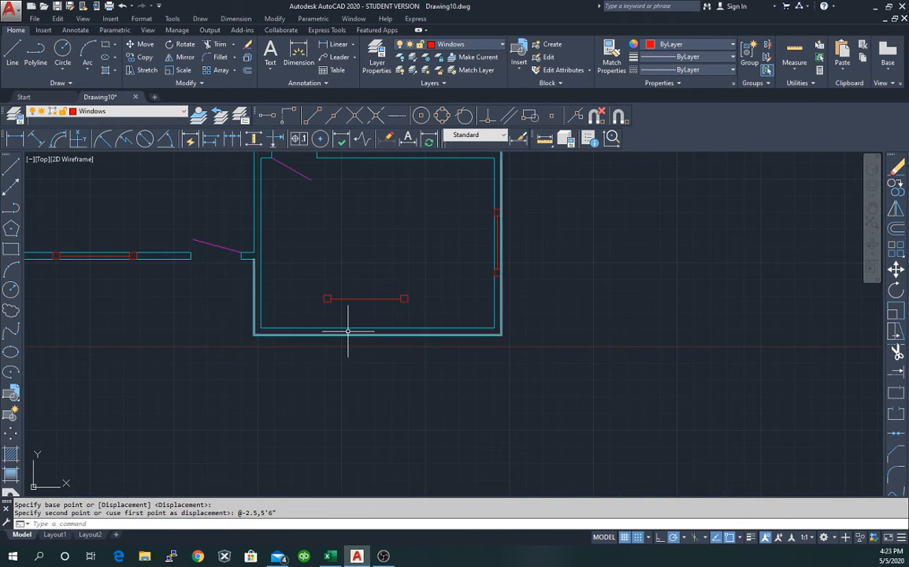
# Select the window and stretch its midpoint onto the bottom wall.
pyautogui.click(363, 298)
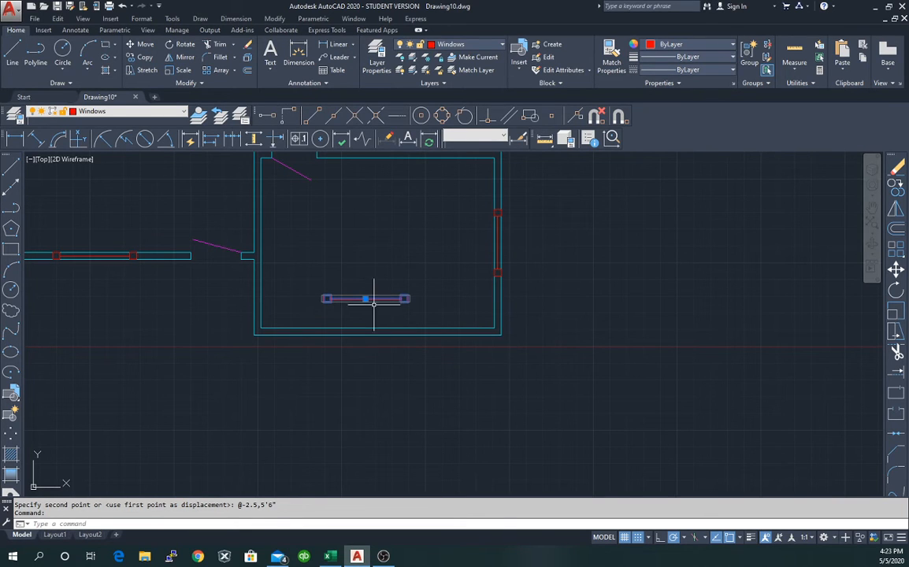
pyautogui.scroll(6, 365, 298)
pyautogui.scroll(-3, 371, 304)
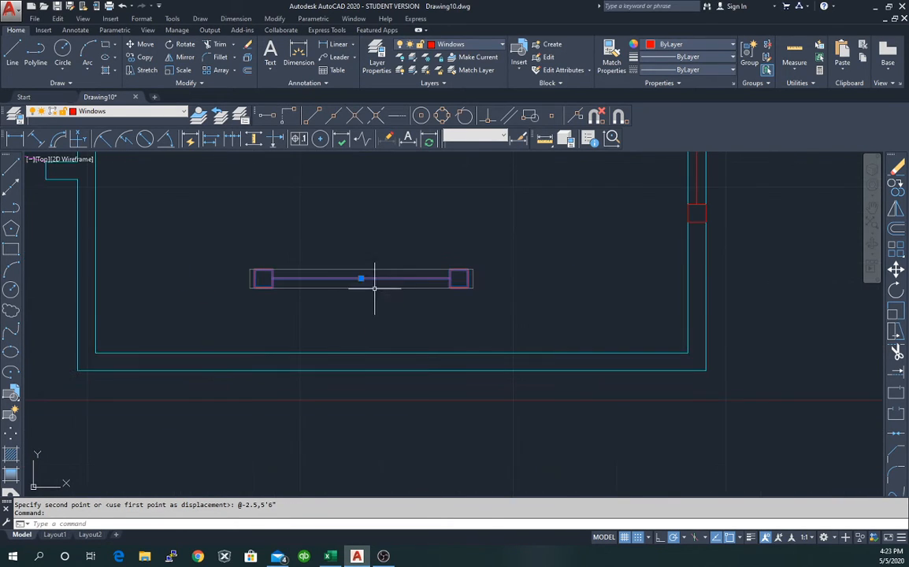
pyautogui.click(361, 278)
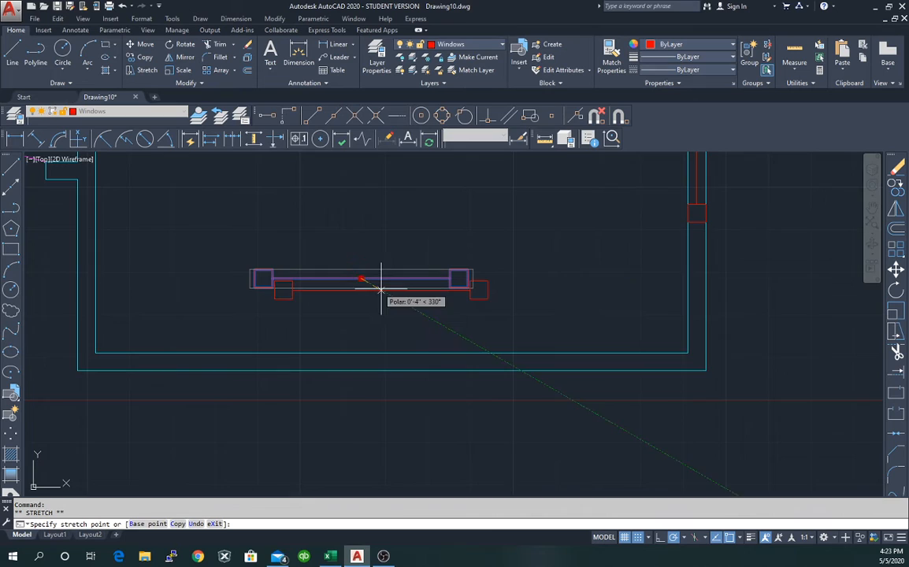
pyautogui.click(706, 368)
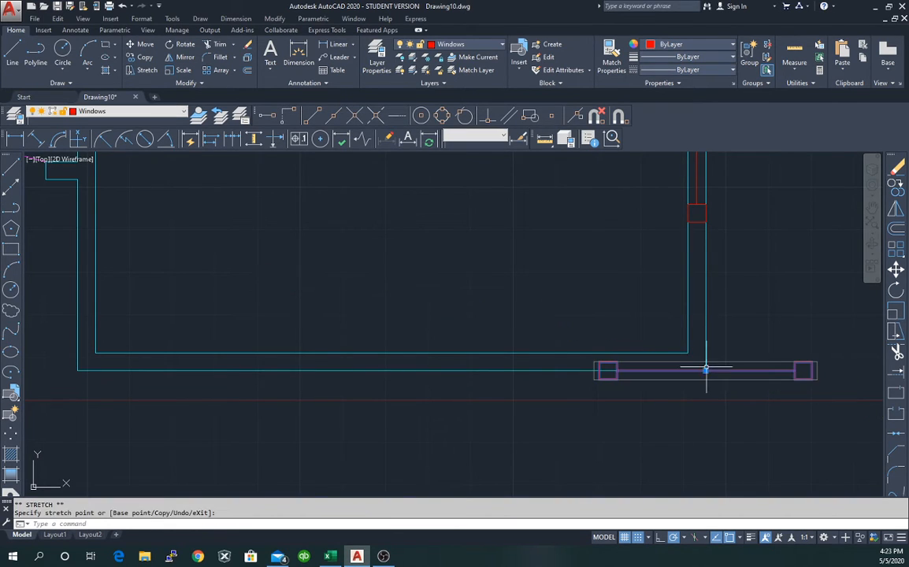
# Move the window by @-7'5",2.5 to slide it left inside the bottom wall.
pyautogui.rightClick(708, 418)
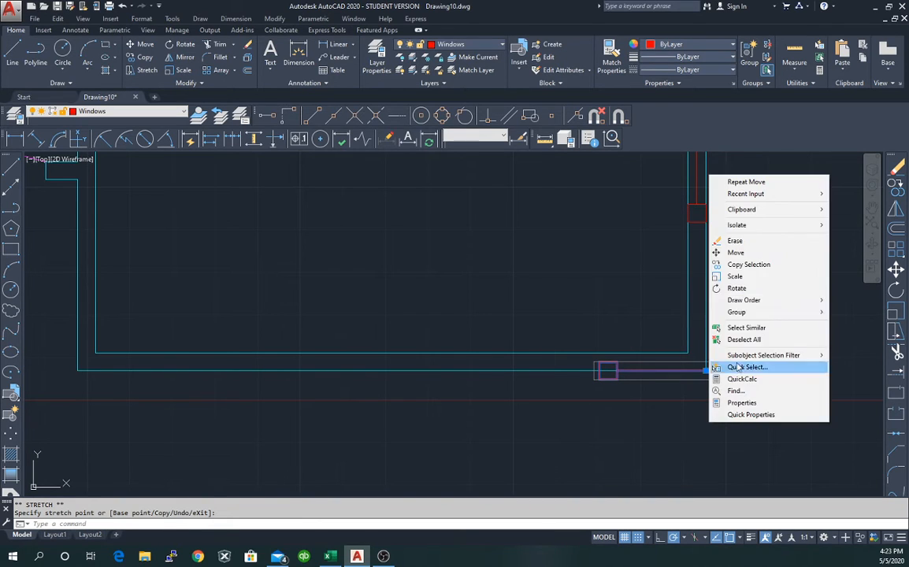
pyautogui.click(736, 253)
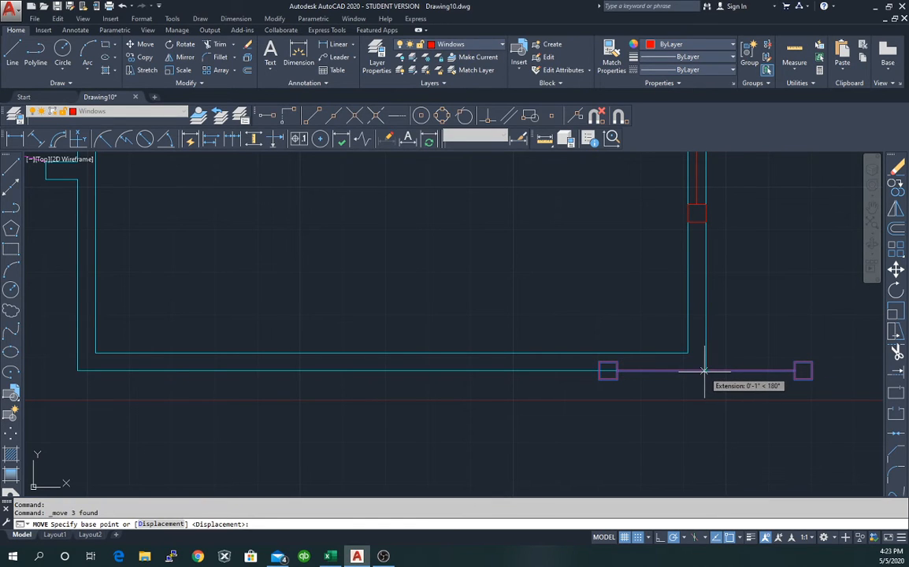
pyautogui.scroll(4, 706, 368)
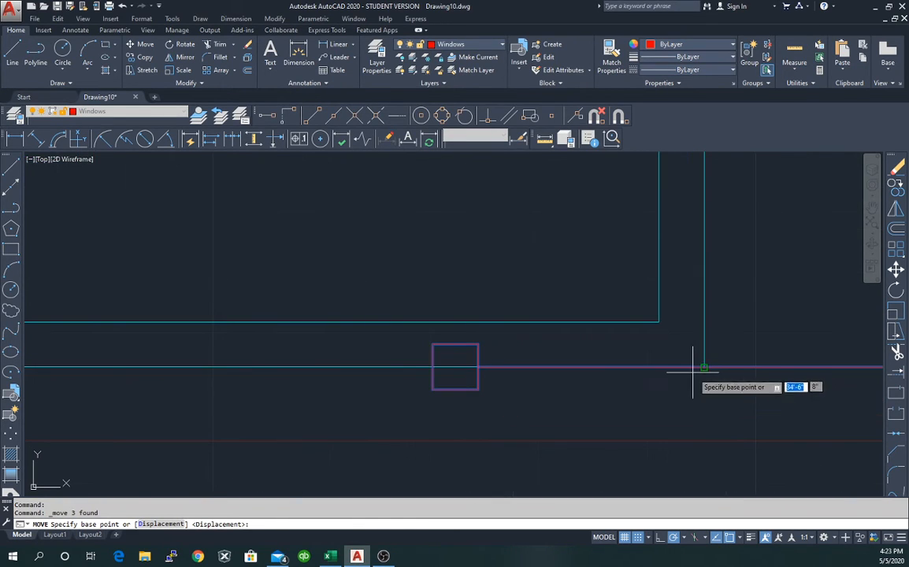
pyautogui.click(704, 369)
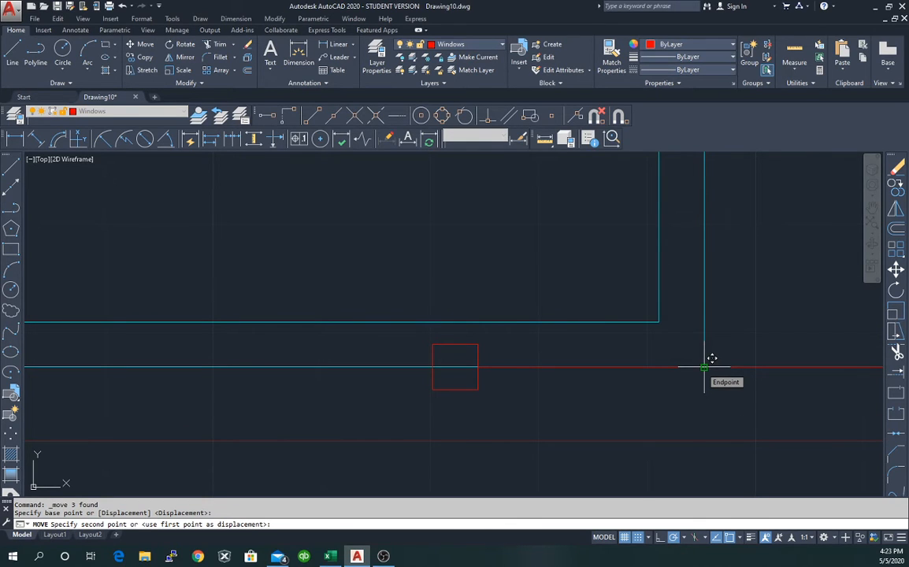
pyautogui.press('F8')
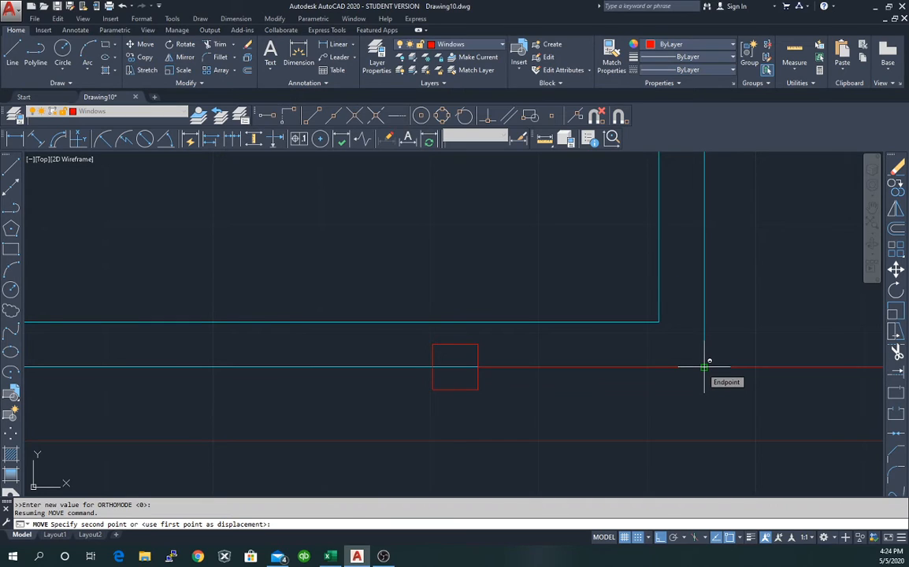
pyautogui.press('F10')
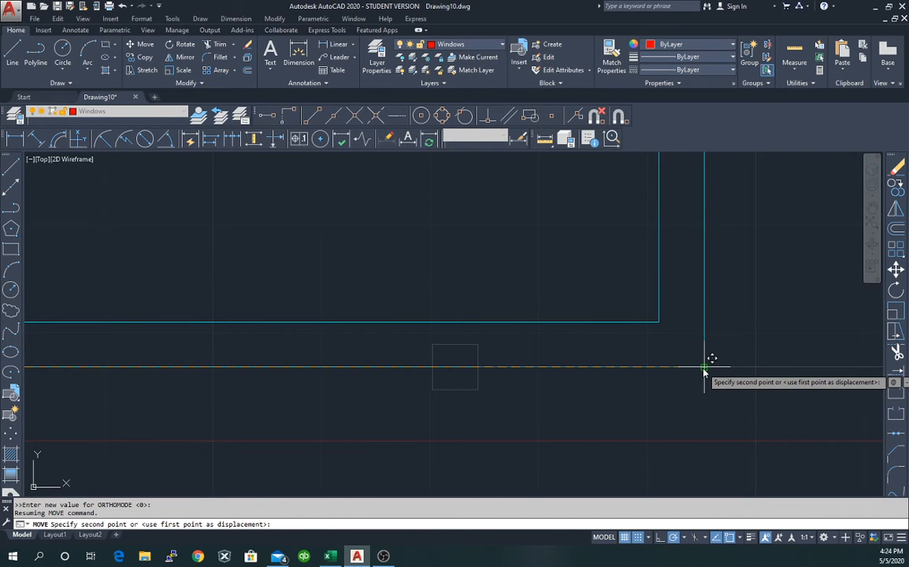
pyautogui.press('Return')
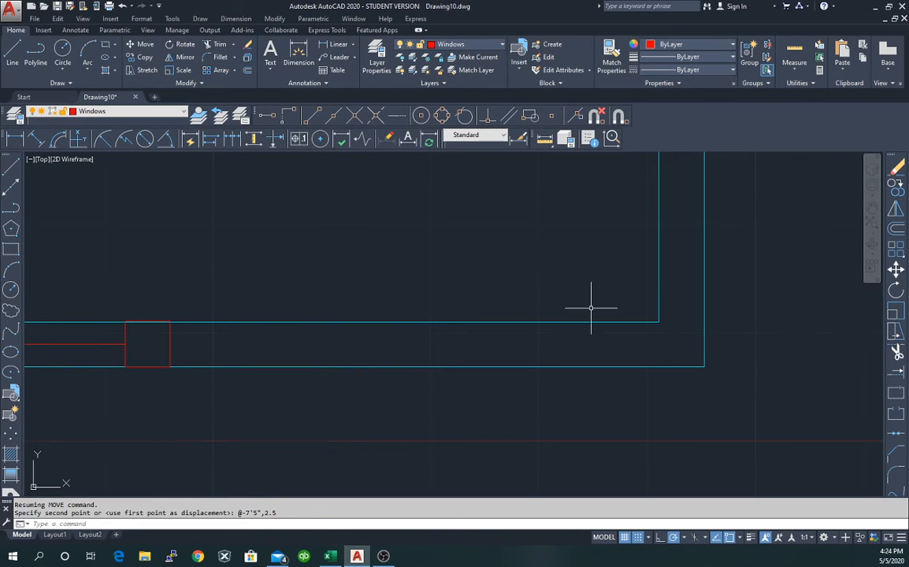
pyautogui.scroll(-4, 567, 314)
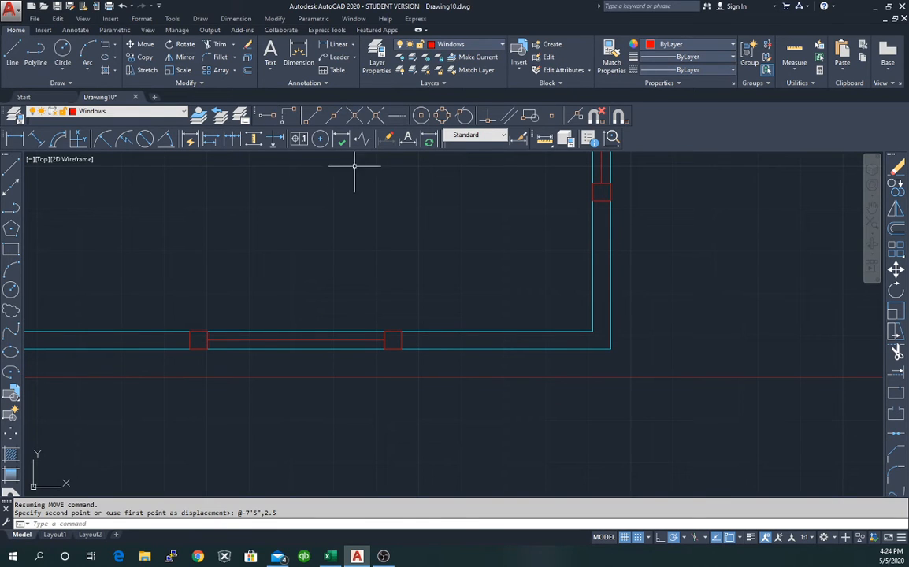
pyautogui.click(520, 139)
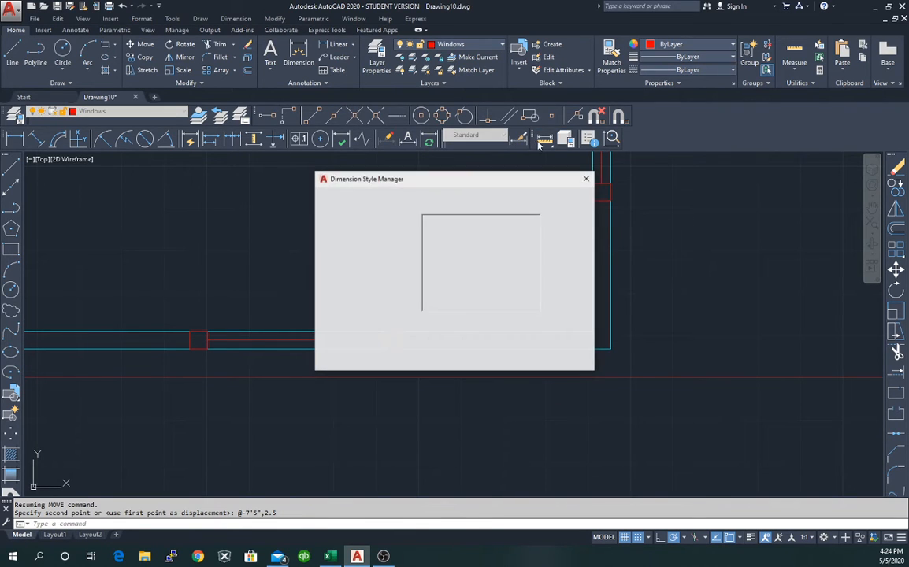
pyautogui.click(587, 179)
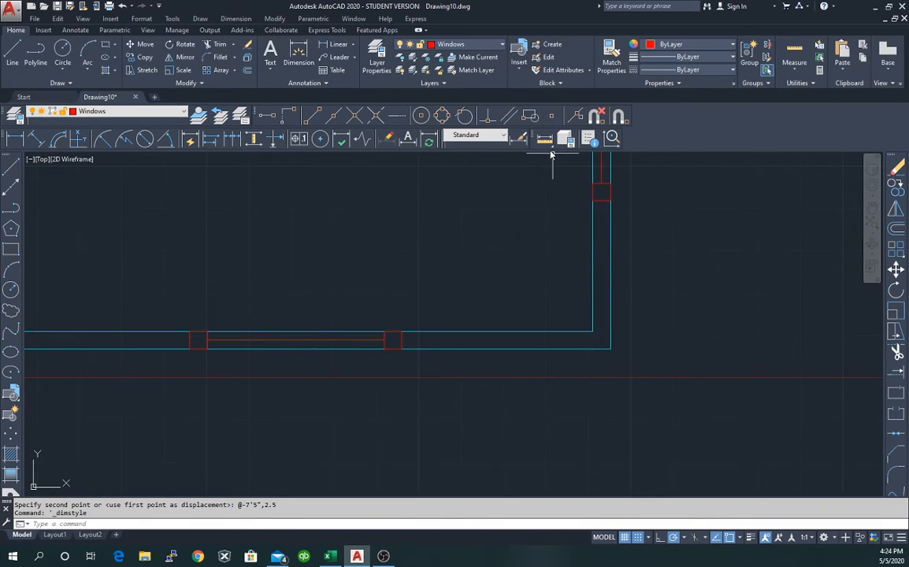
pyautogui.click(545, 140)
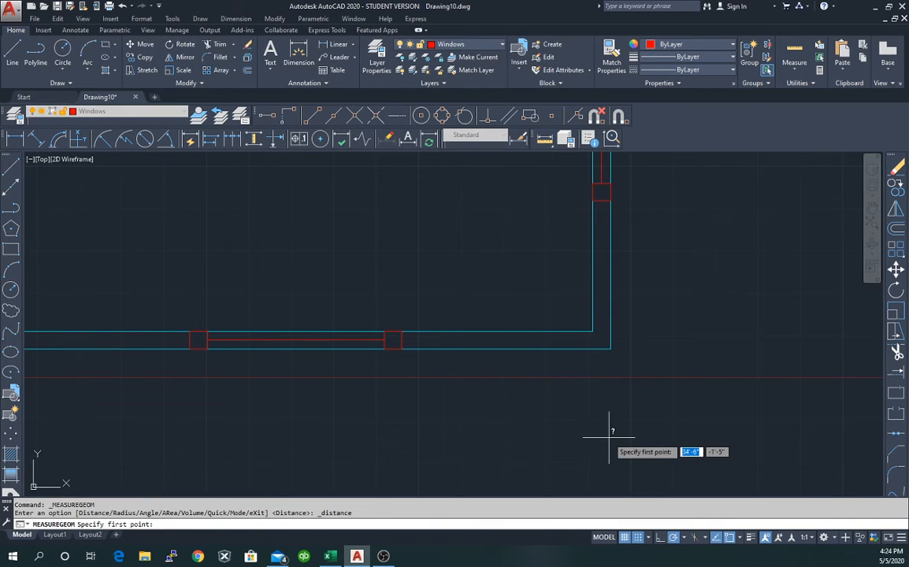
pyautogui.click(610, 348)
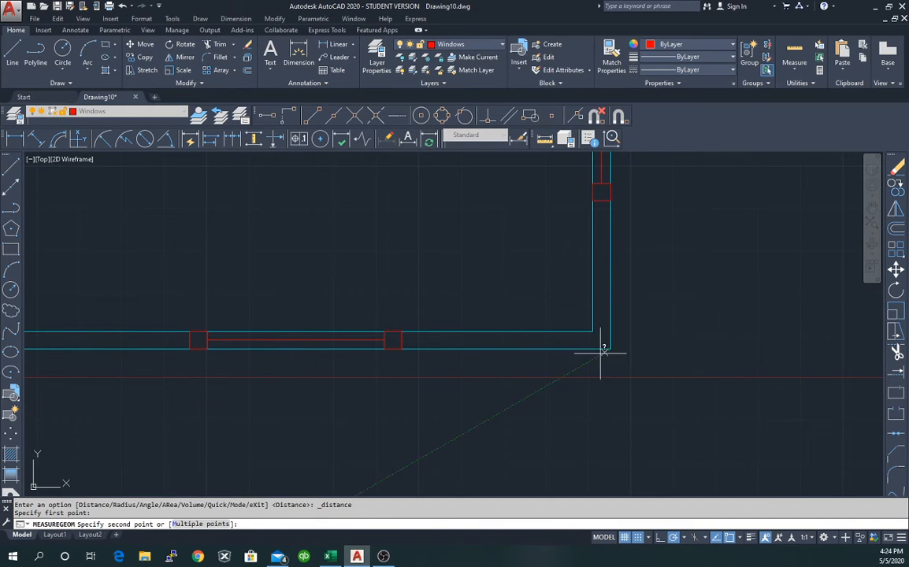
pyautogui.click(296, 340)
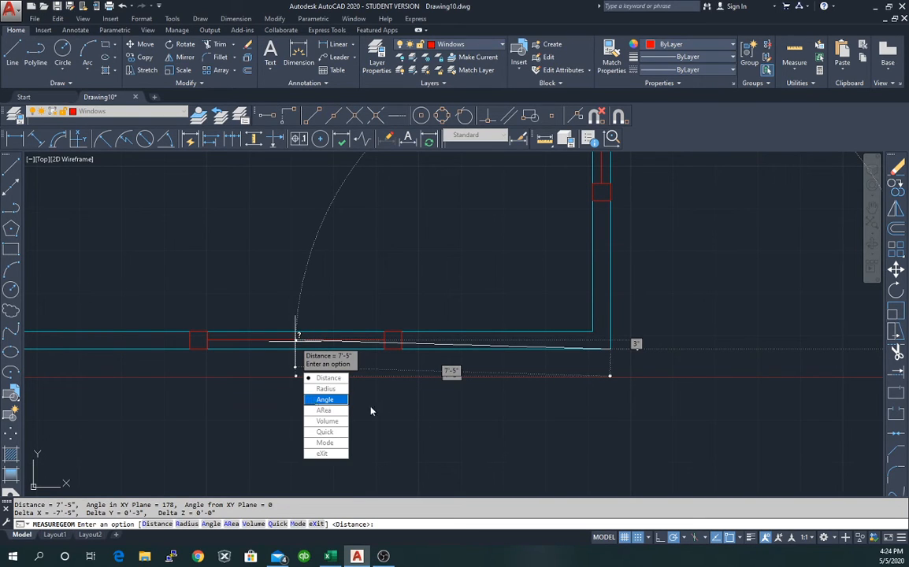
pyautogui.press('Escape')
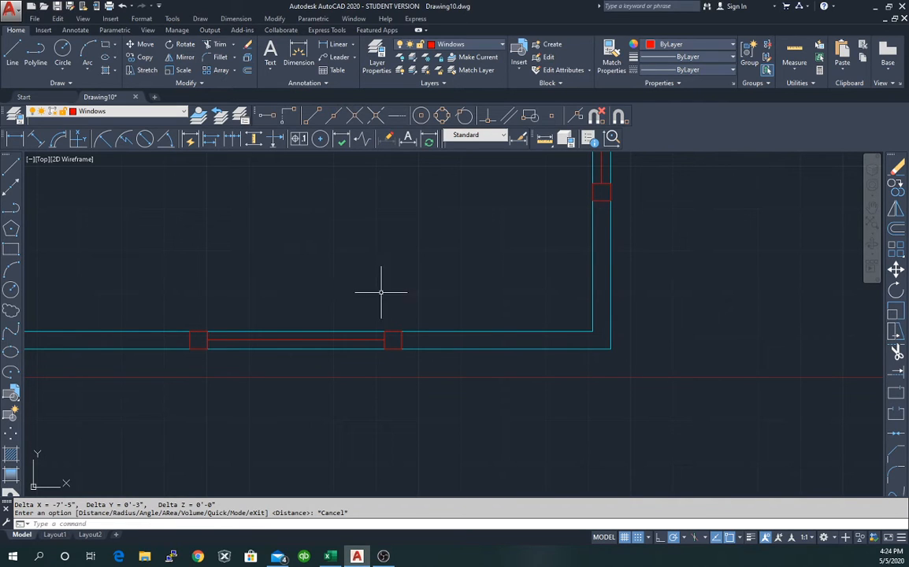
pyautogui.click(872, 224)
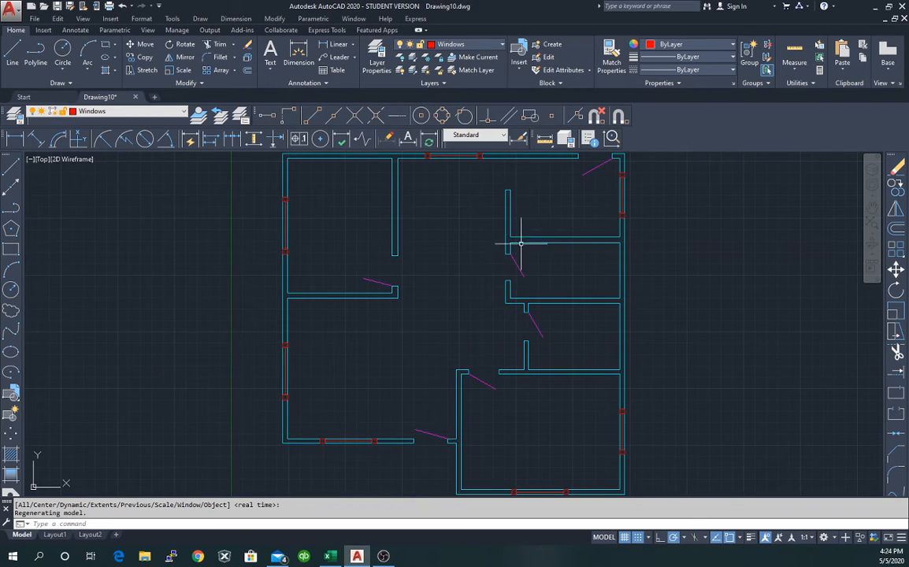
pyautogui.scroll(-2, 448, 276)
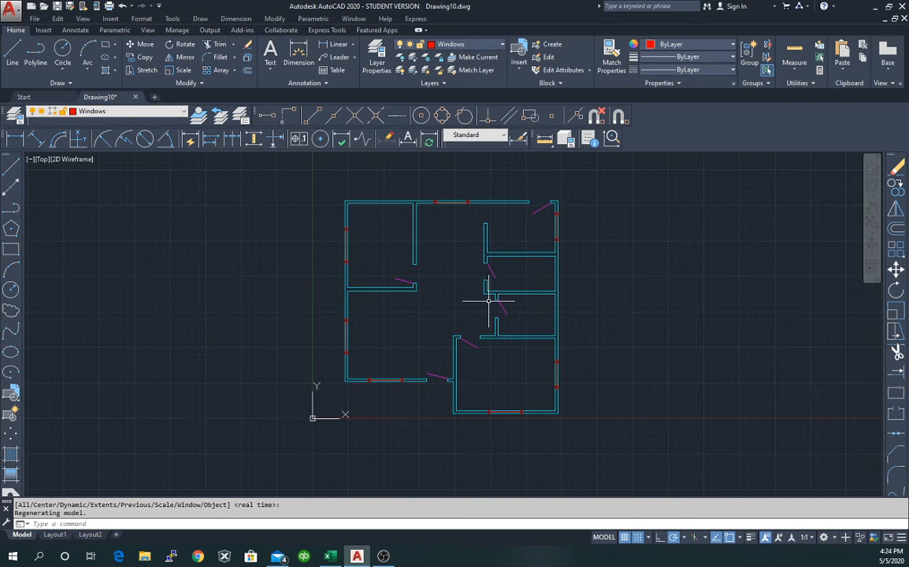
pyautogui.scroll(2, 486, 300)
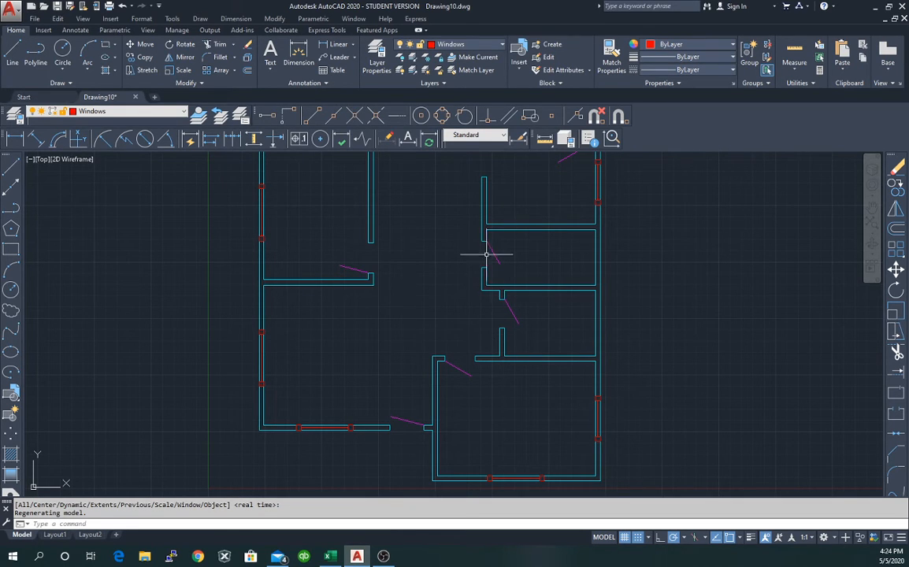
pyautogui.scroll(-2, 485, 253)
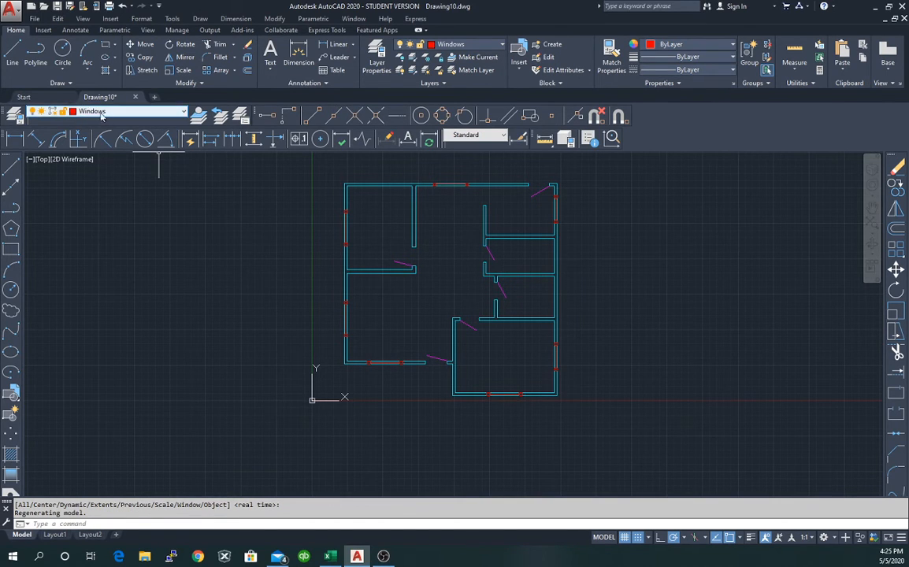
pyautogui.click(162, 115)
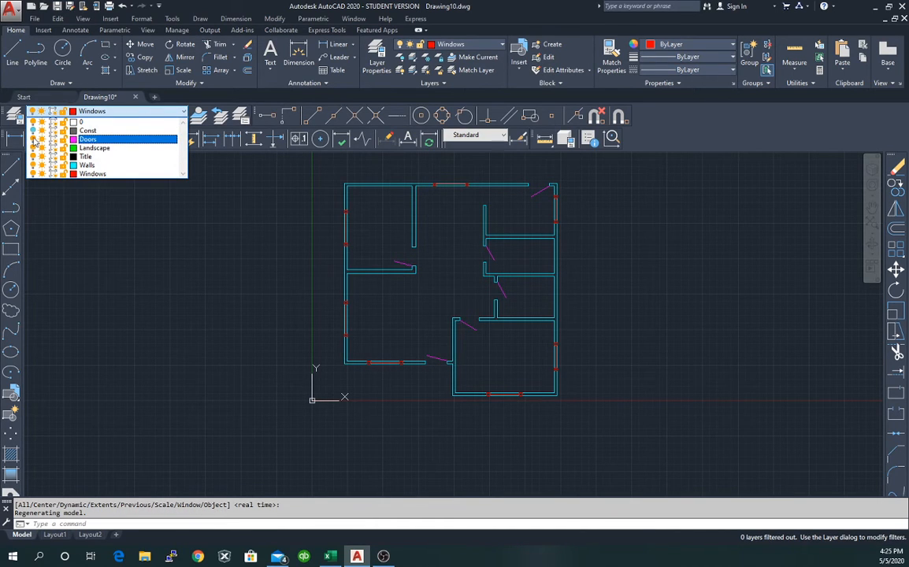
pyautogui.click(207, 244)
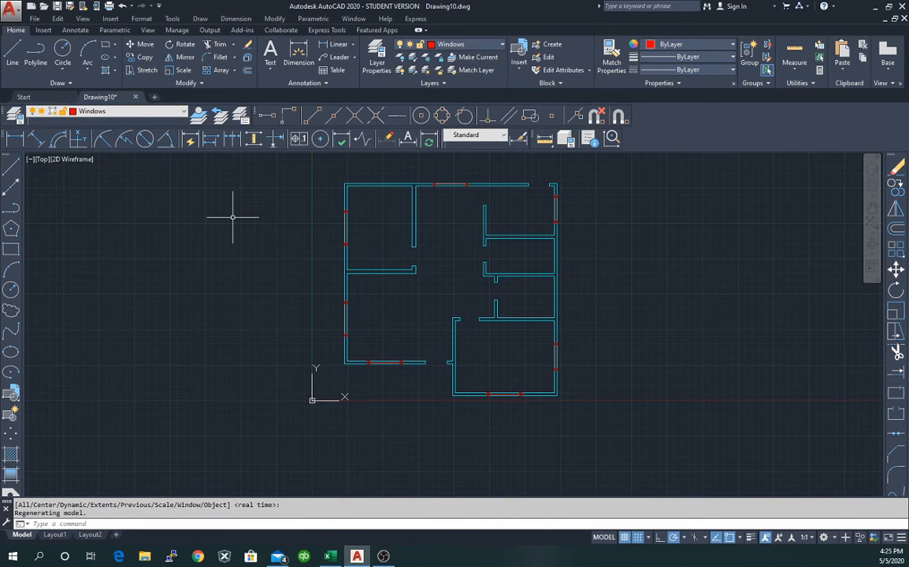
pyautogui.click(138, 117)
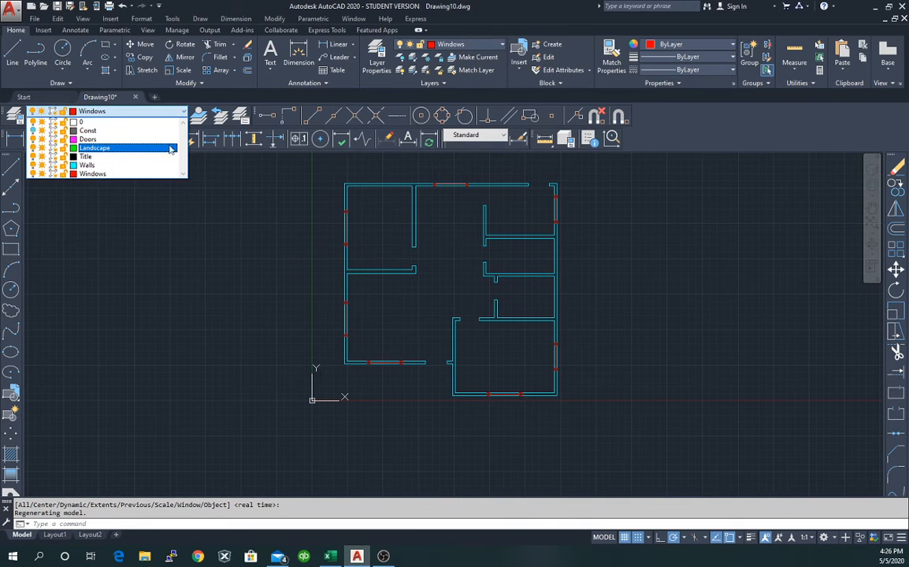
pyautogui.click(205, 226)
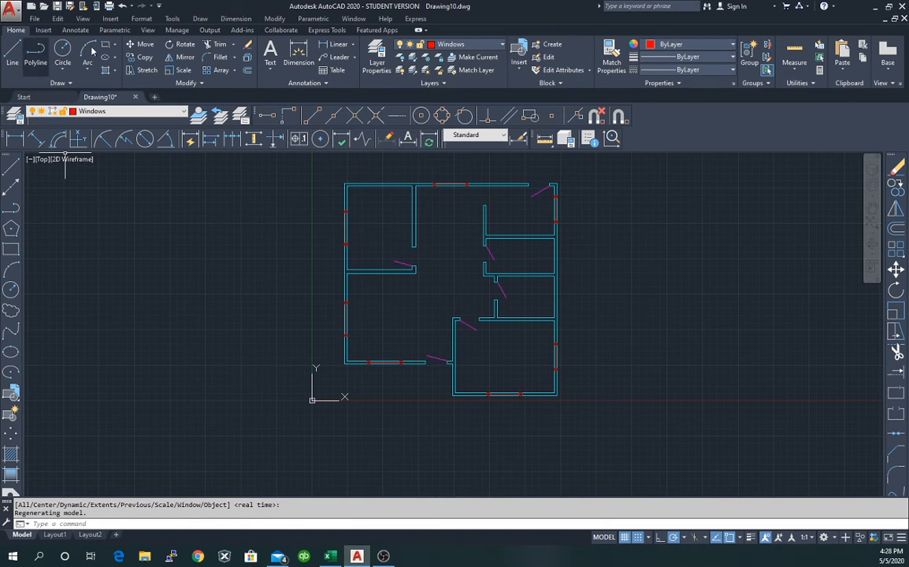
# Start a linear dimension at the top-left wall corner, then abandon it.
pyautogui.click(298, 50)
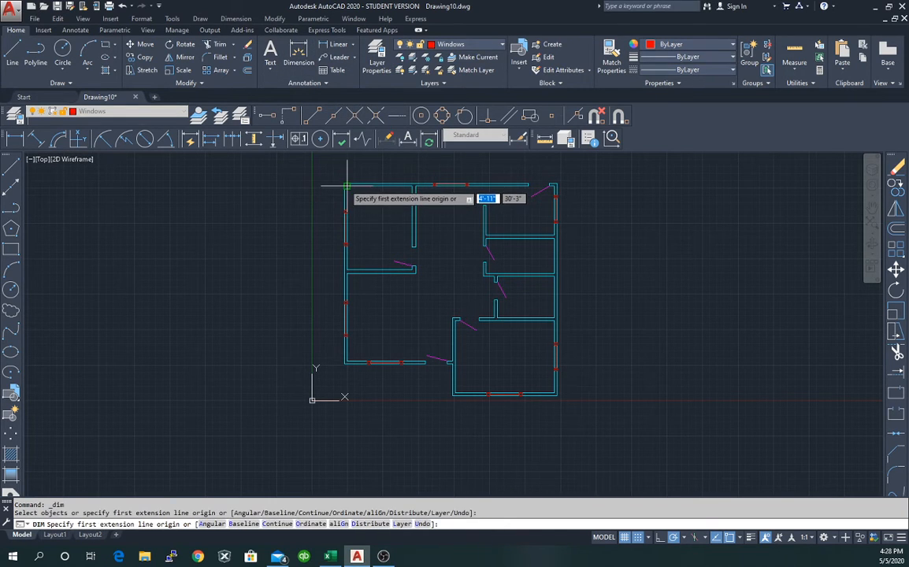
pyautogui.scroll(5, 344, 182)
pyautogui.scroll(-3, 343, 183)
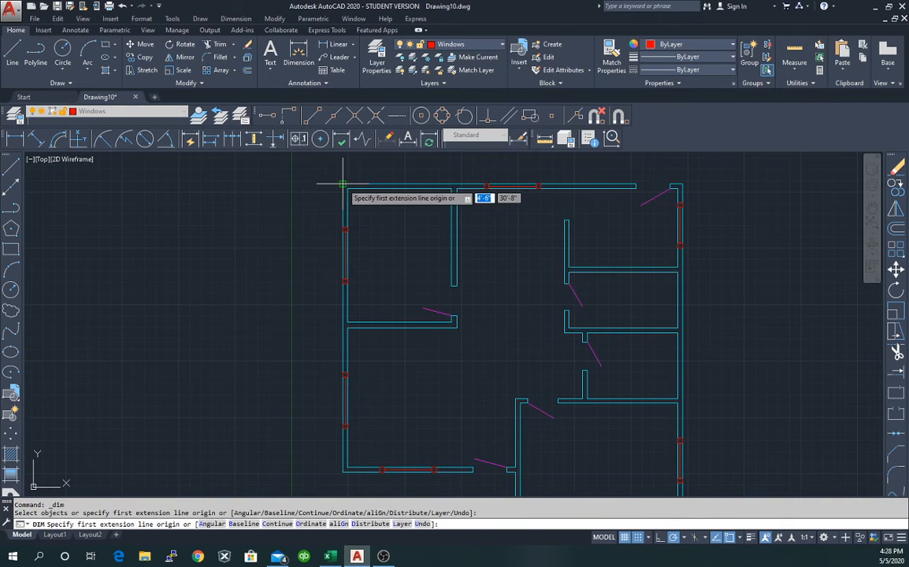
pyautogui.click(344, 185)
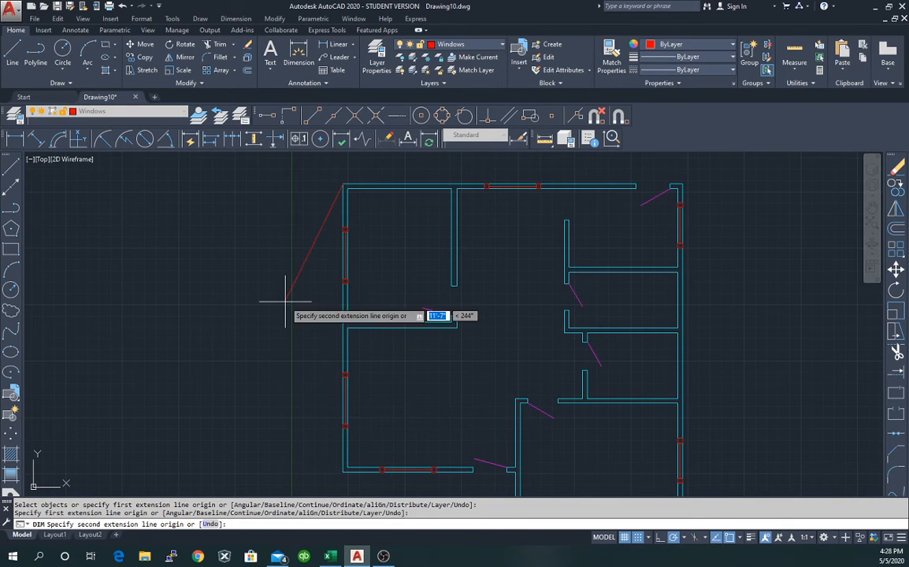
pyautogui.press('Escape')
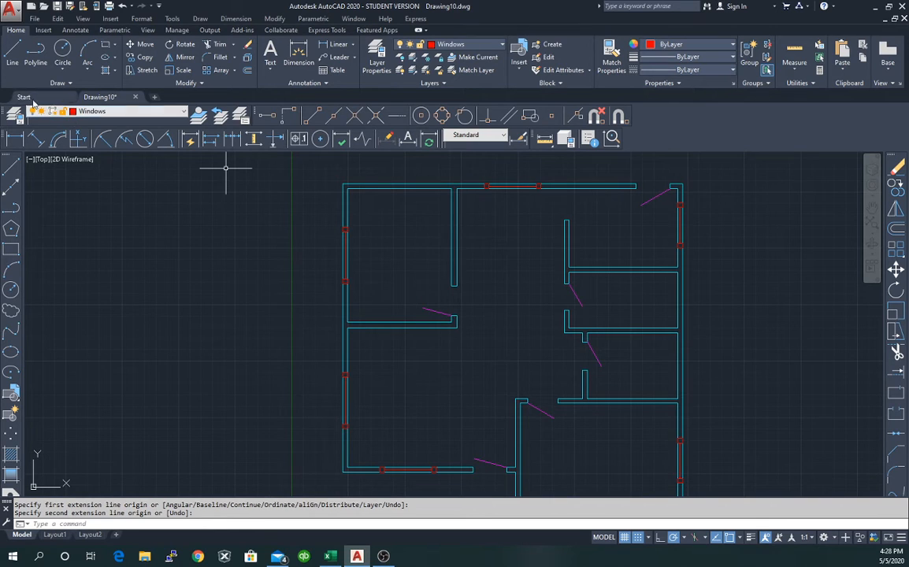
# Create a new layer named Dims coloured blue and close the layer manager.
pyautogui.click(99, 112)
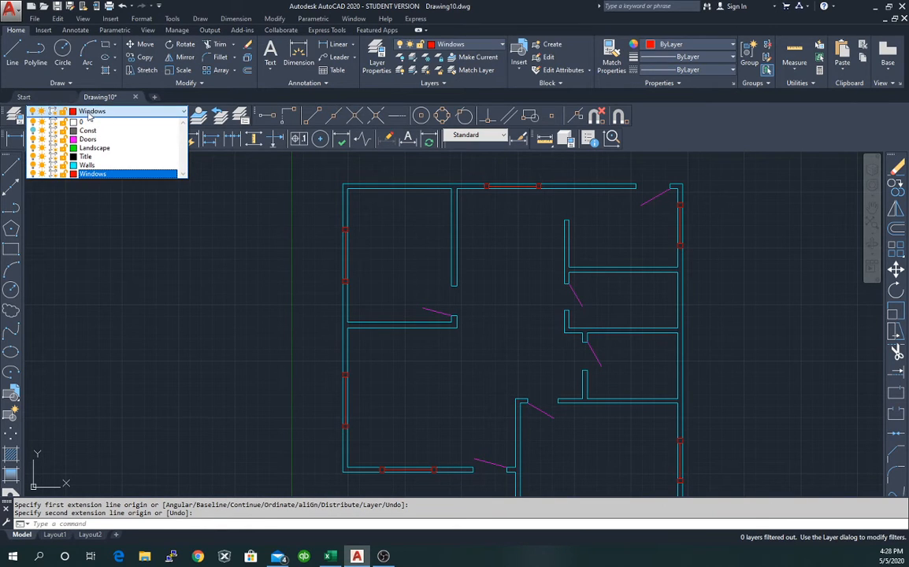
pyautogui.click(14, 112)
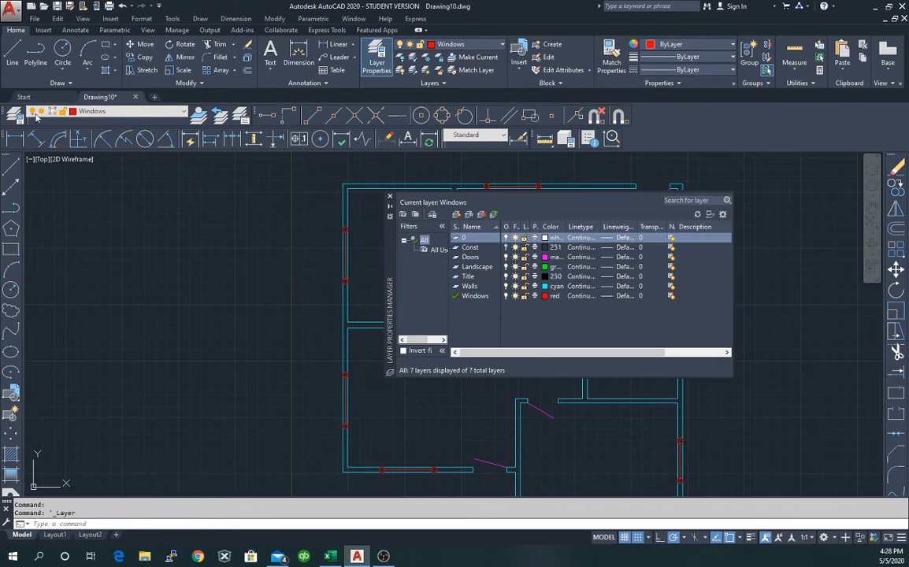
pyautogui.click(456, 215)
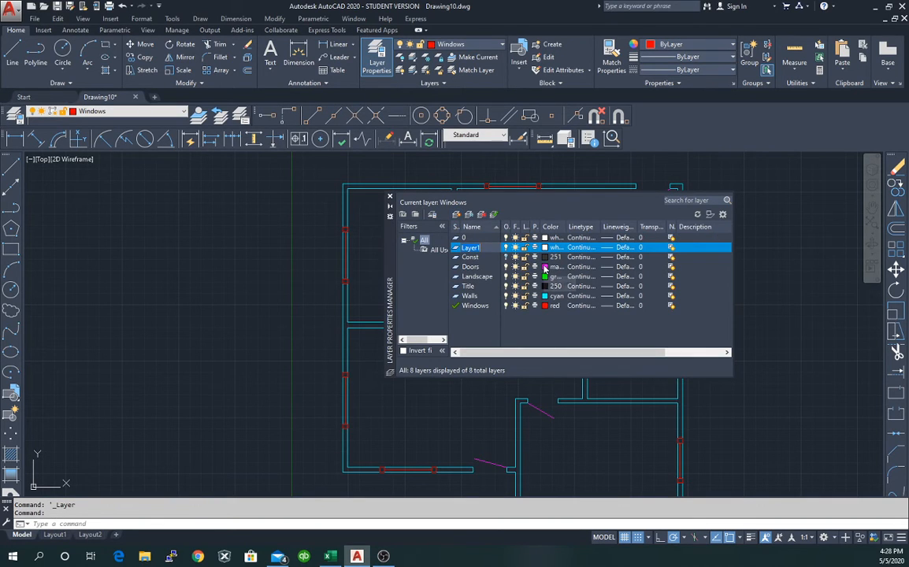
pyautogui.write('d')
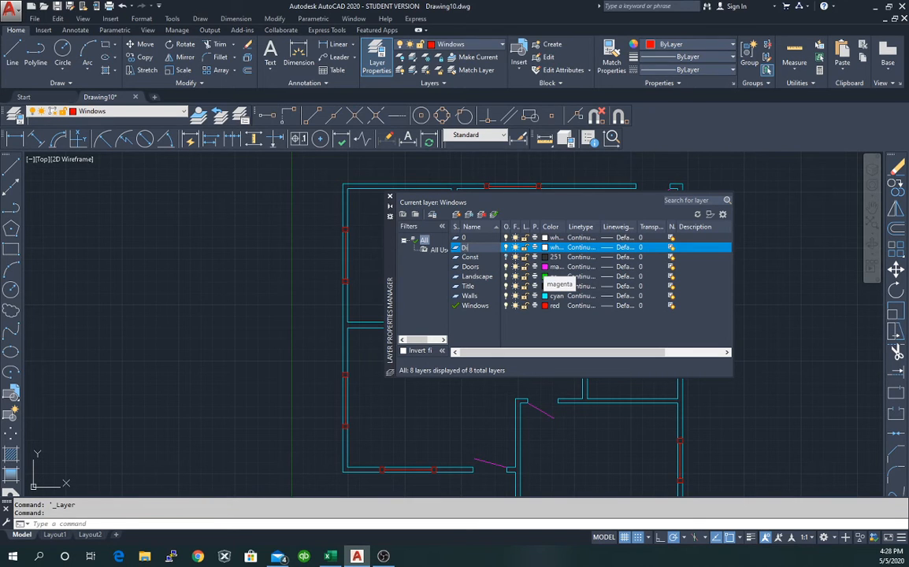
pyautogui.press('Return')
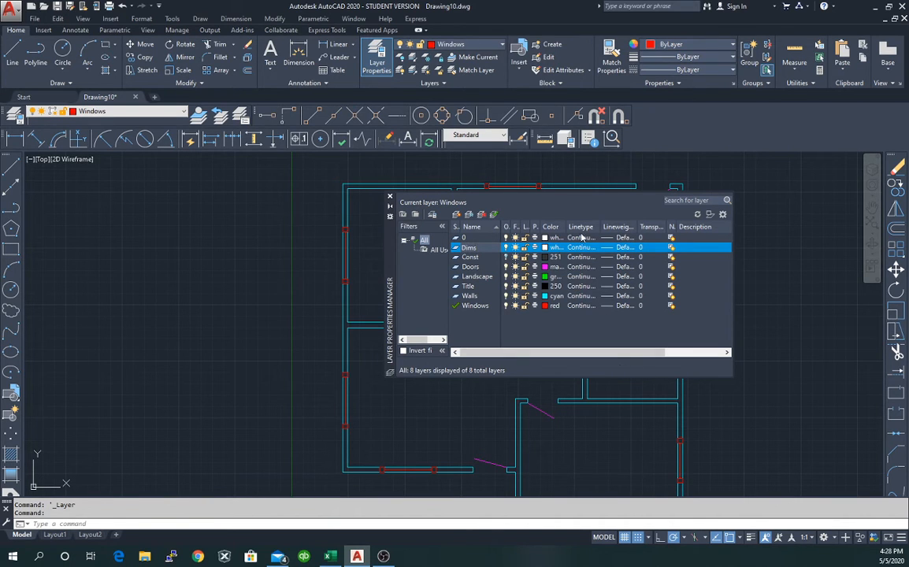
pyautogui.click(553, 247)
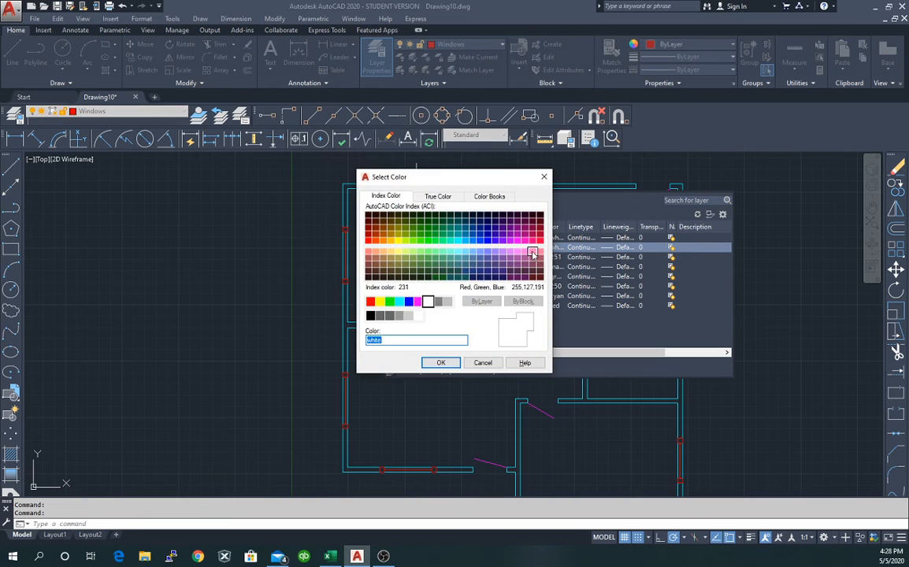
pyautogui.click(409, 302)
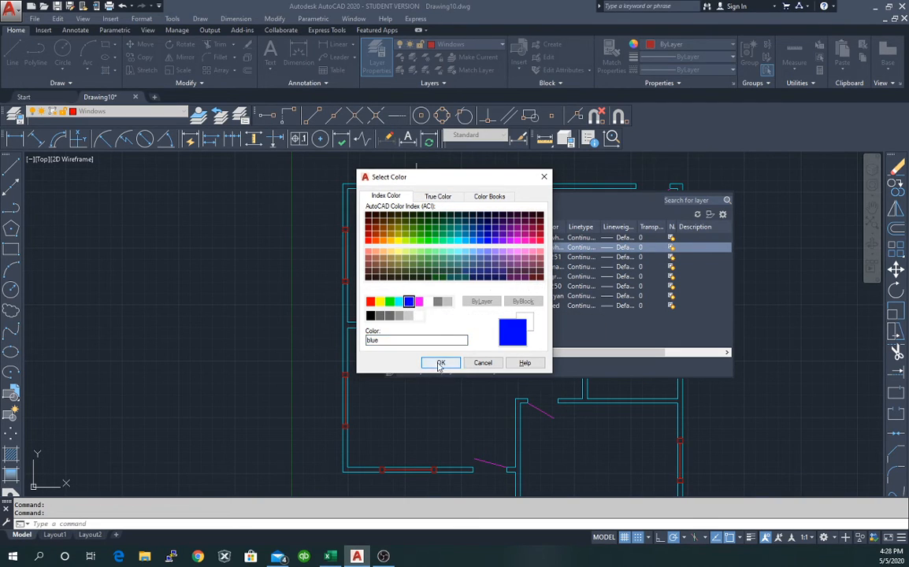
pyautogui.click(440, 363)
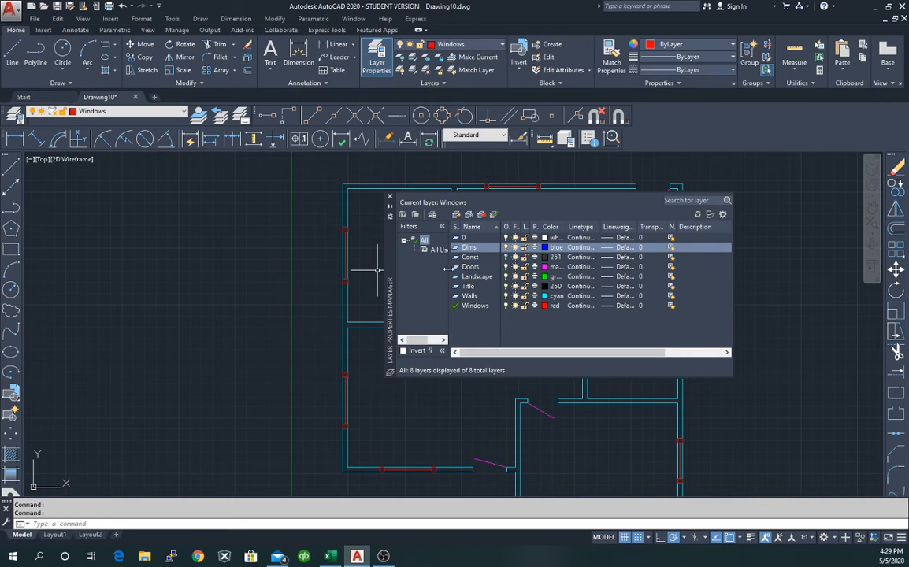
pyautogui.click(389, 196)
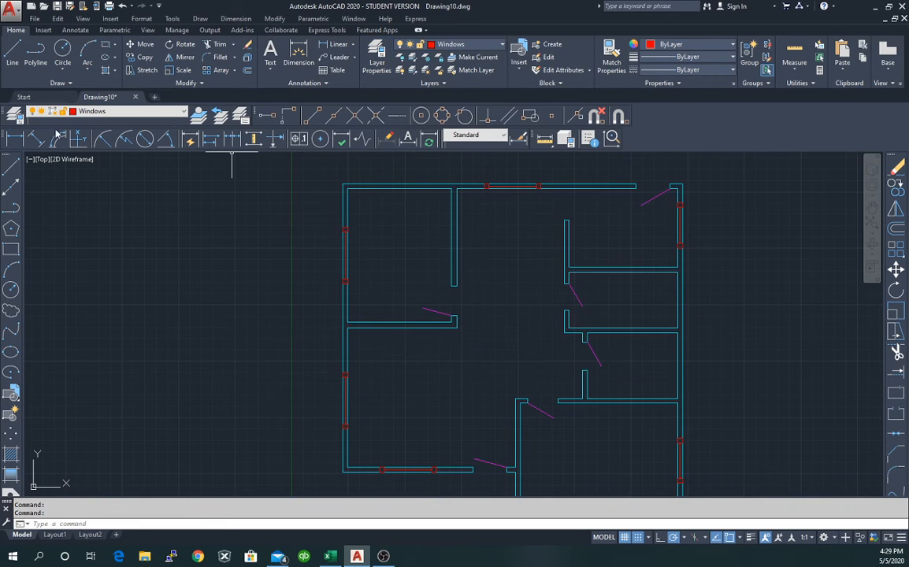
# Abandon a first linear dimension attempt and make Dims the current layer.
pyautogui.click(14, 139)
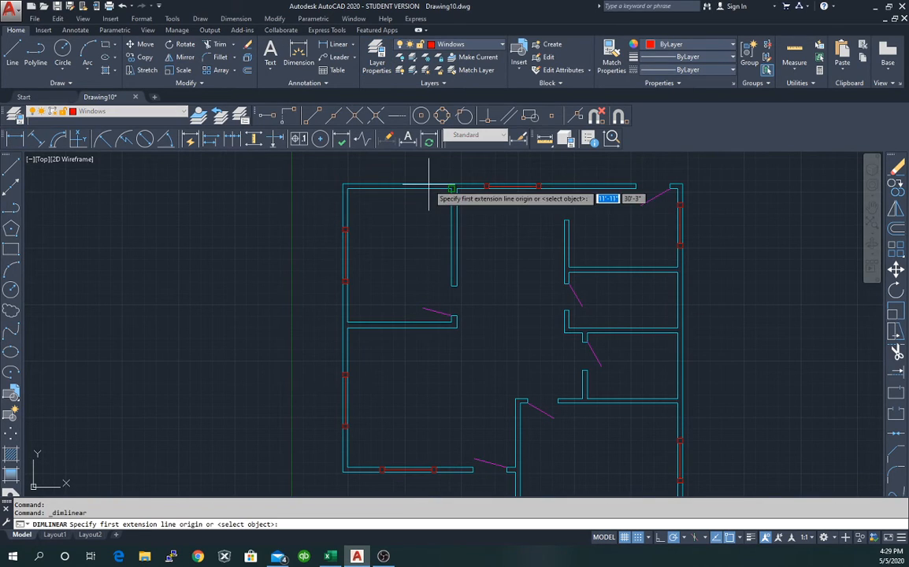
pyautogui.click(343, 184)
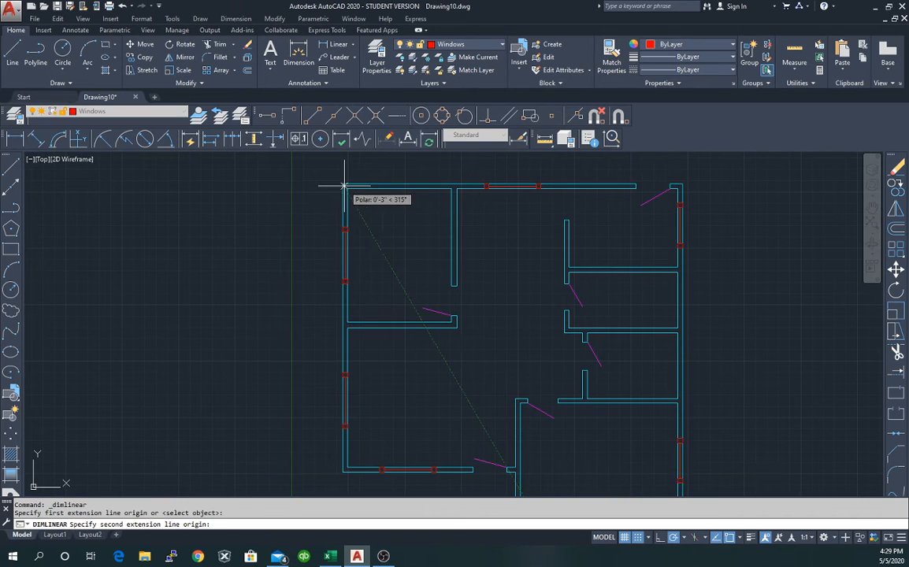
pyautogui.click(342, 472)
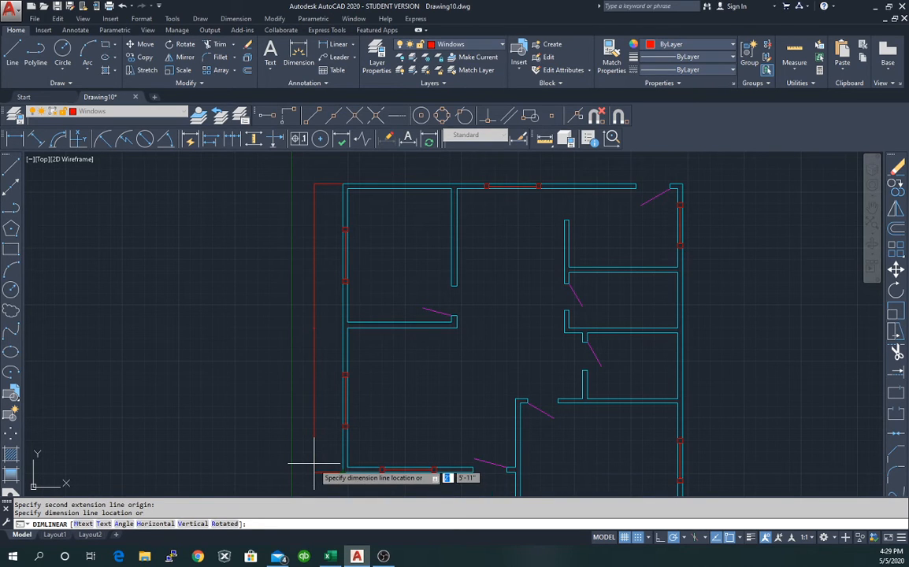
pyautogui.press('Escape')
pyautogui.click(106, 111)
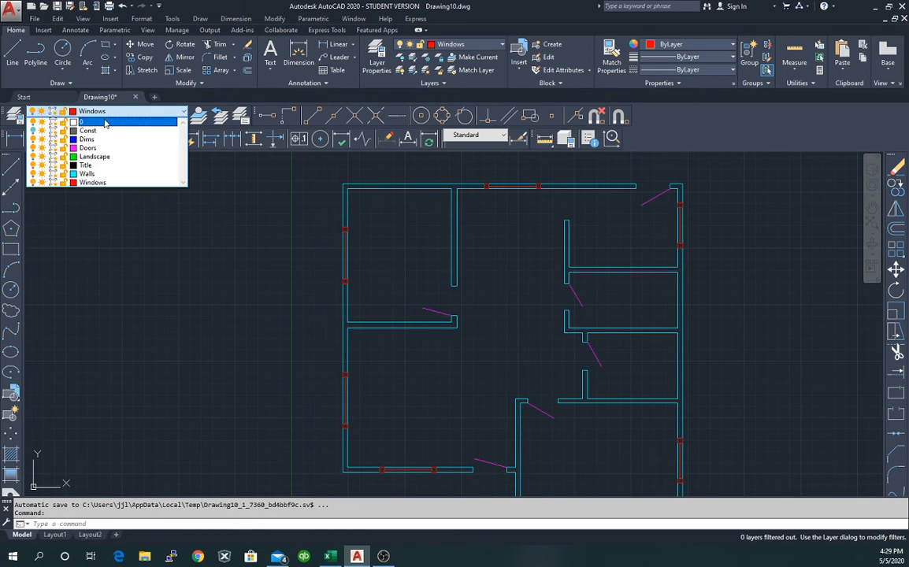
pyautogui.click(88, 138)
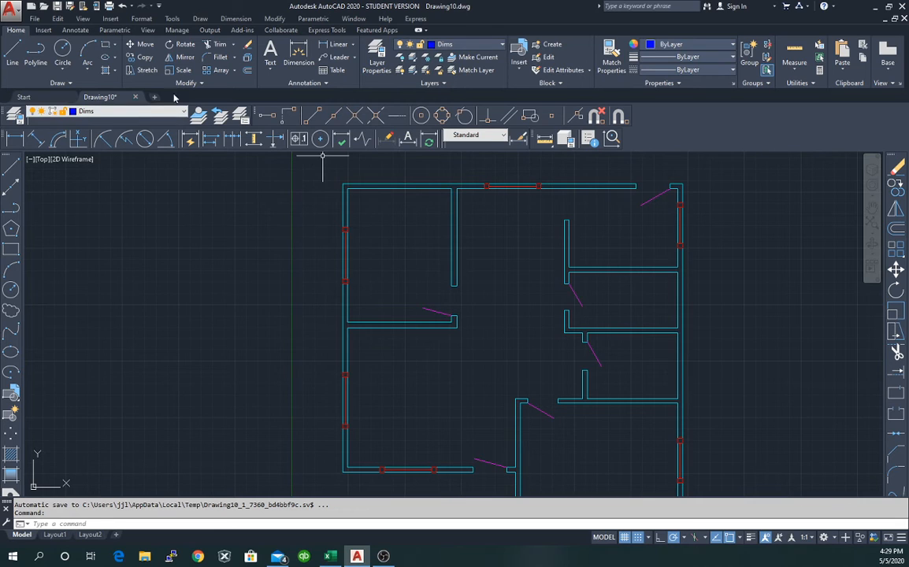
# Dimension the left wall from top-left to bottom-left corner (25'-6"), placed left of the wall.
pyautogui.click(14, 141)
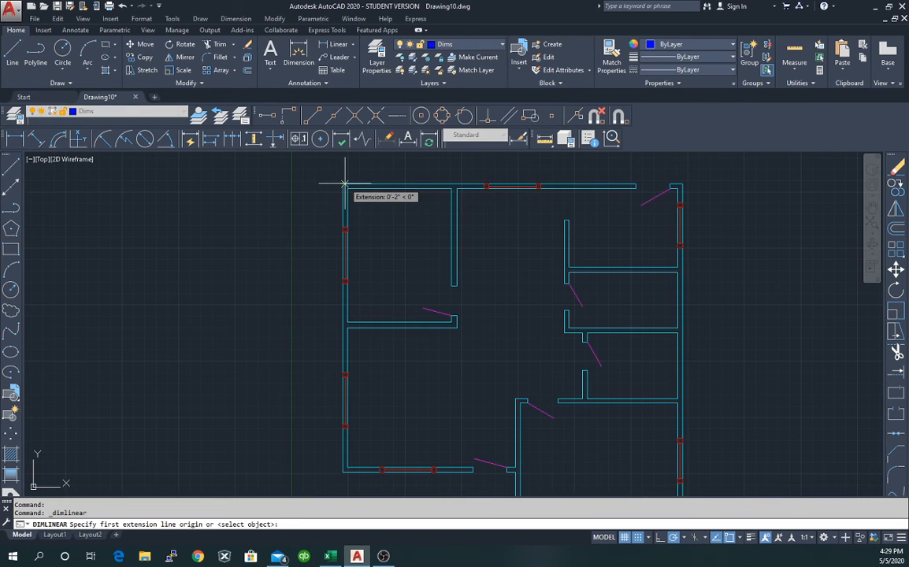
pyautogui.click(342, 185)
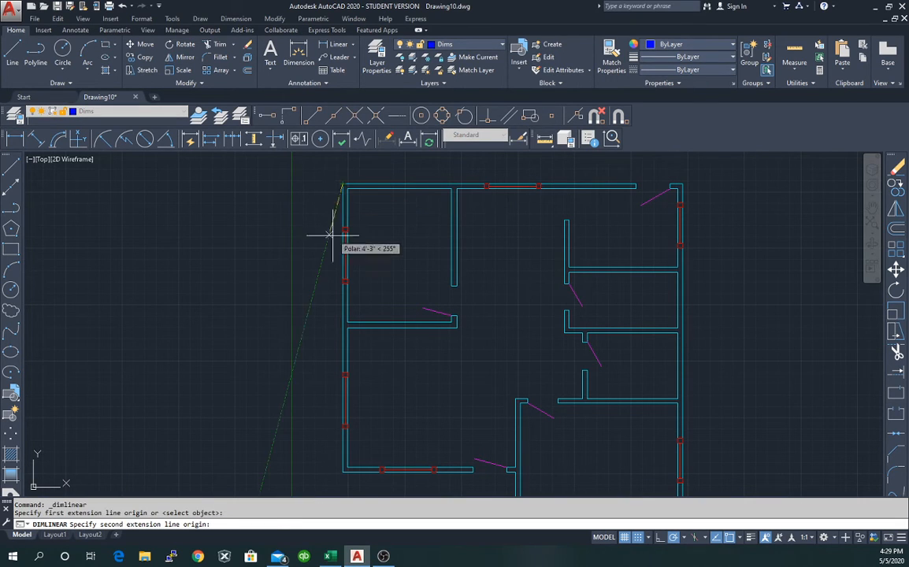
pyautogui.click(346, 468)
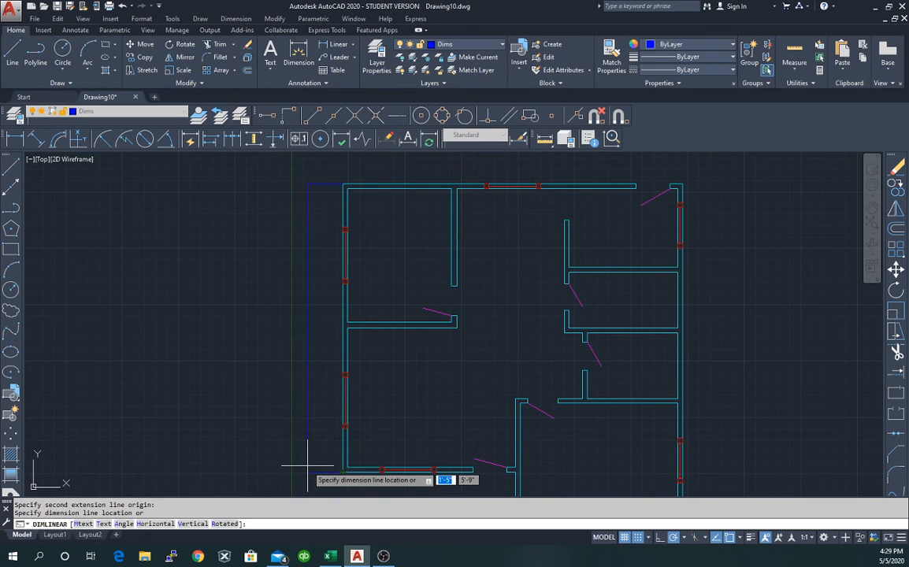
pyautogui.click(310, 465)
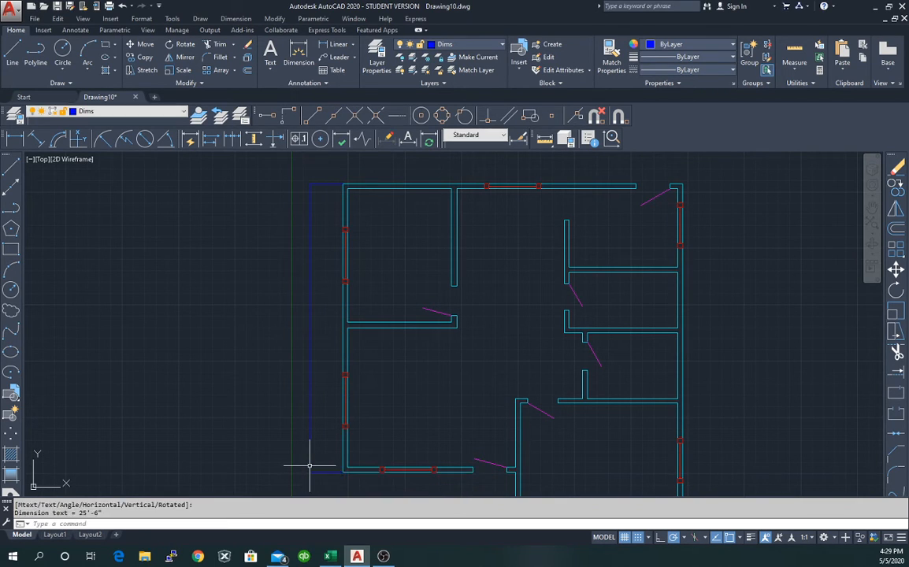
pyautogui.press('Escape')
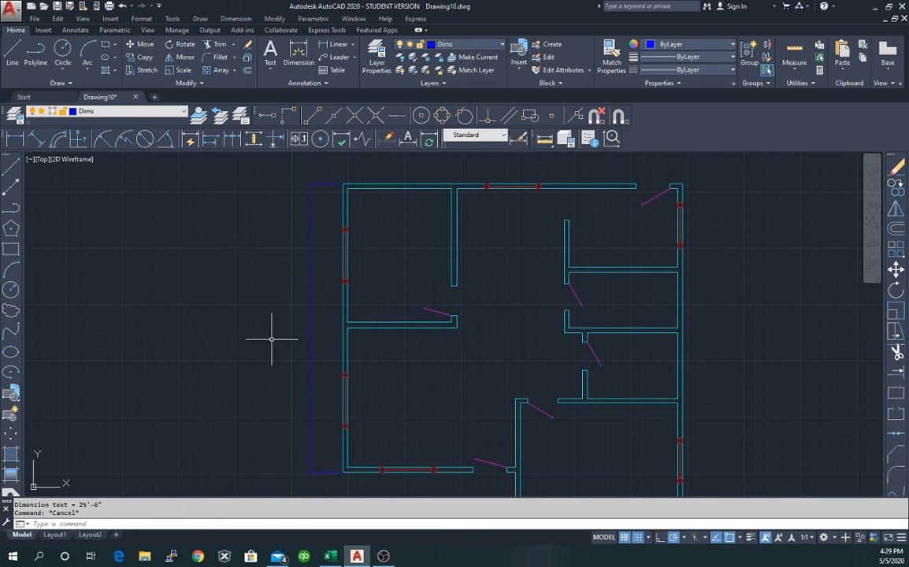
pyautogui.scroll(5, 300, 345)
# Inspect the new left vertical dimension, then open the Dimension Style Manager from the Annotation panel.
pyautogui.scroll(-5, 284, 340)
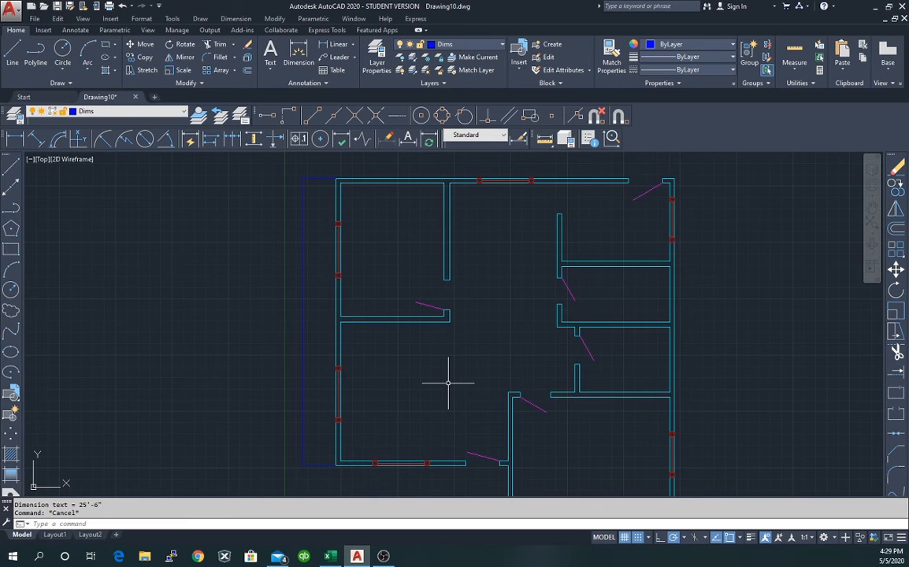
pyautogui.click(303, 373)
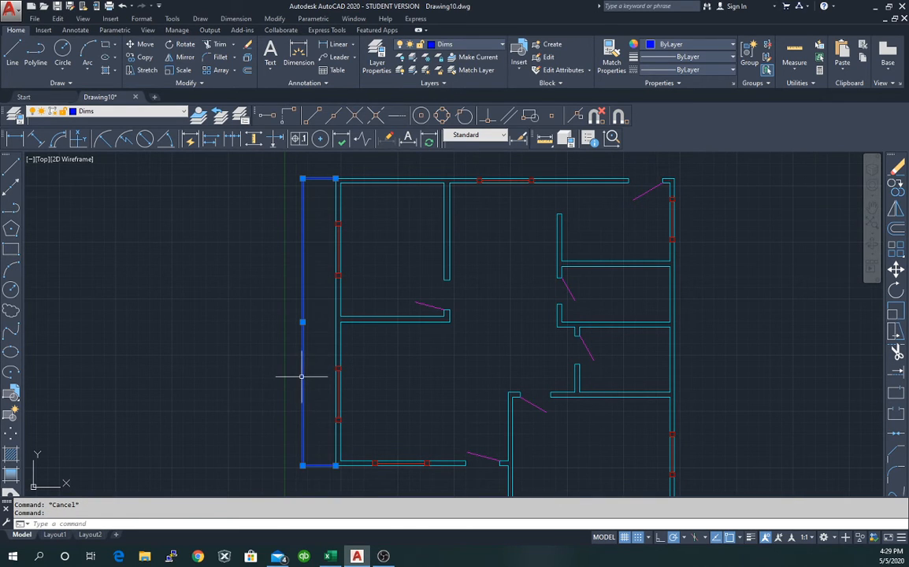
pyautogui.press('Escape')
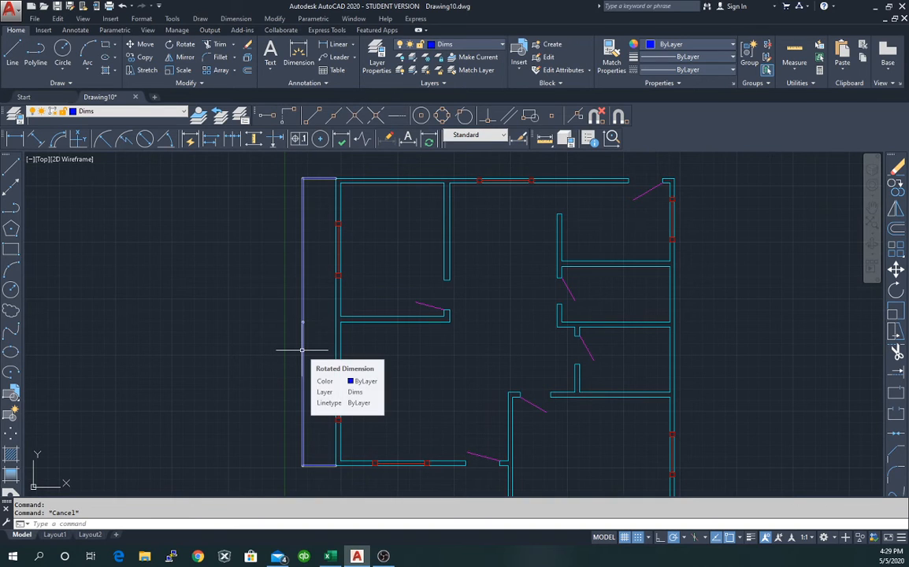
pyautogui.scroll(5, 300, 350)
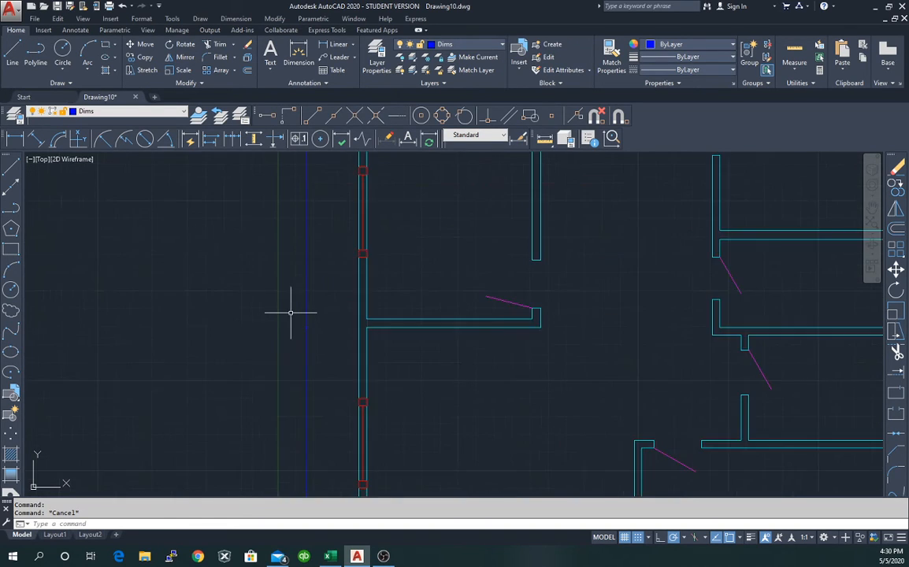
pyautogui.scroll(10, 289, 340)
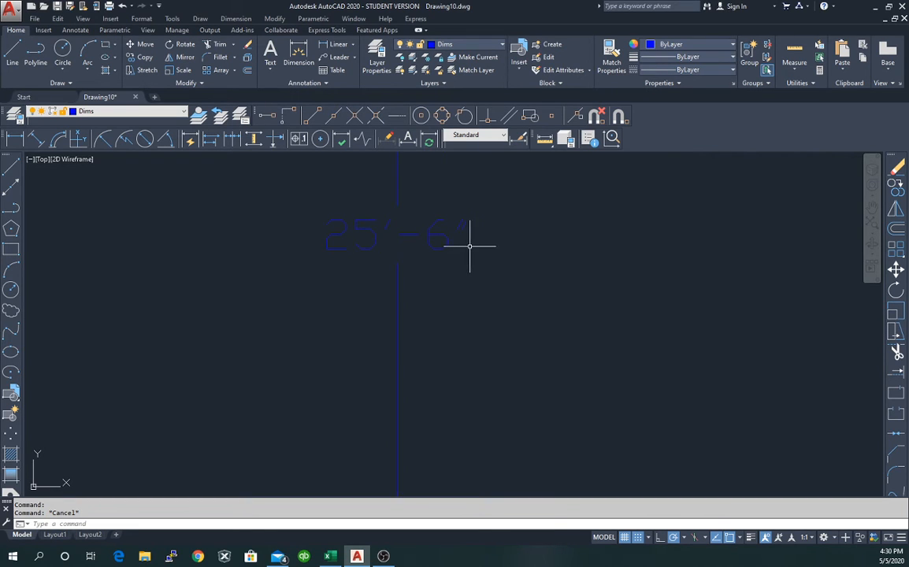
pyautogui.scroll(-5, 432, 234)
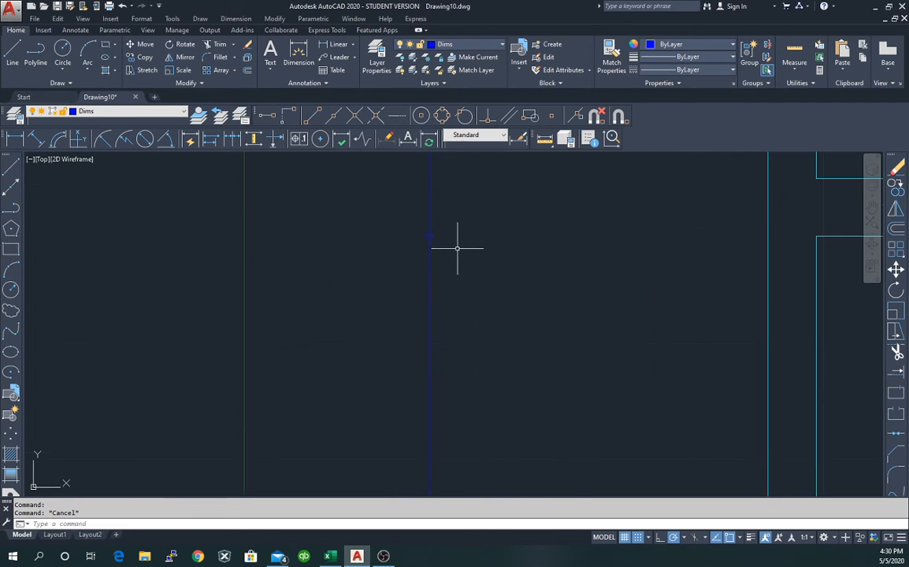
pyautogui.scroll(-4, 463, 307)
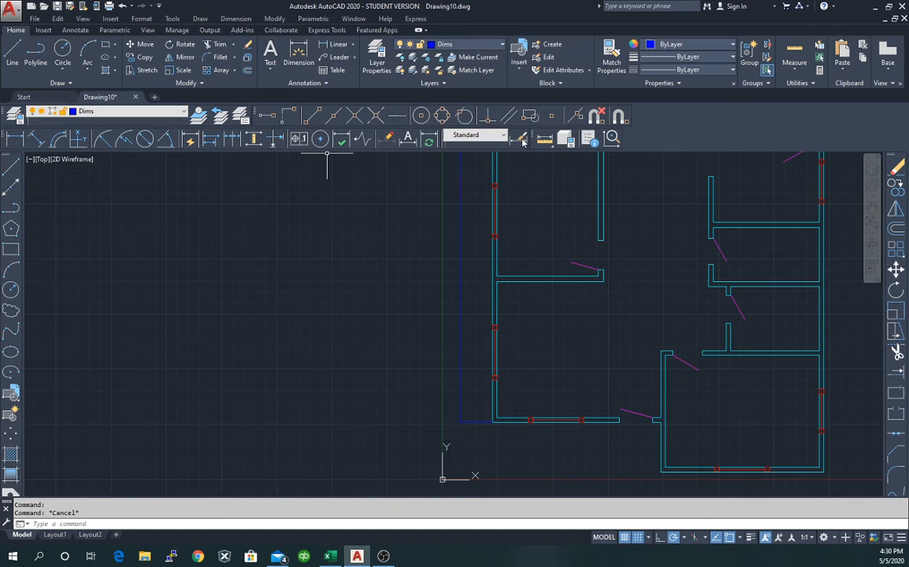
pyautogui.click(315, 83)
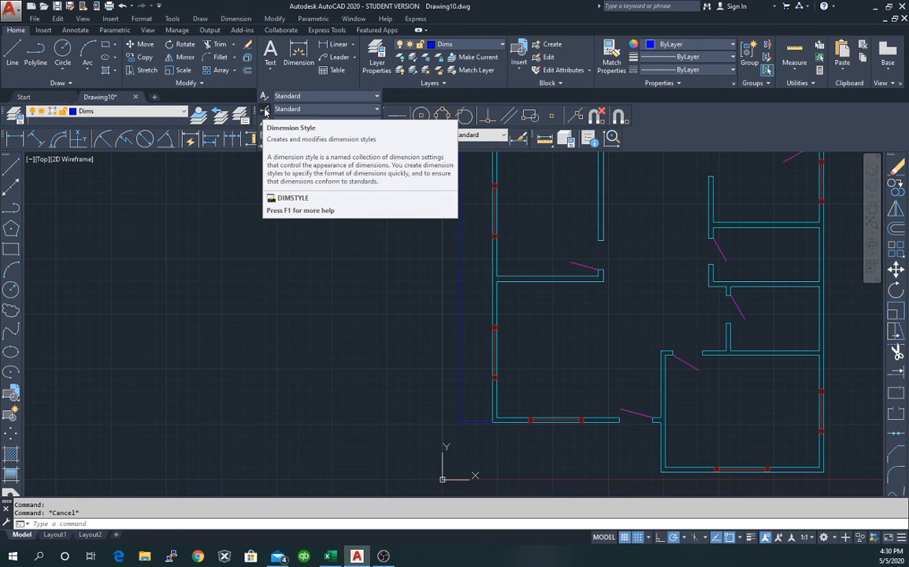
pyautogui.click(521, 139)
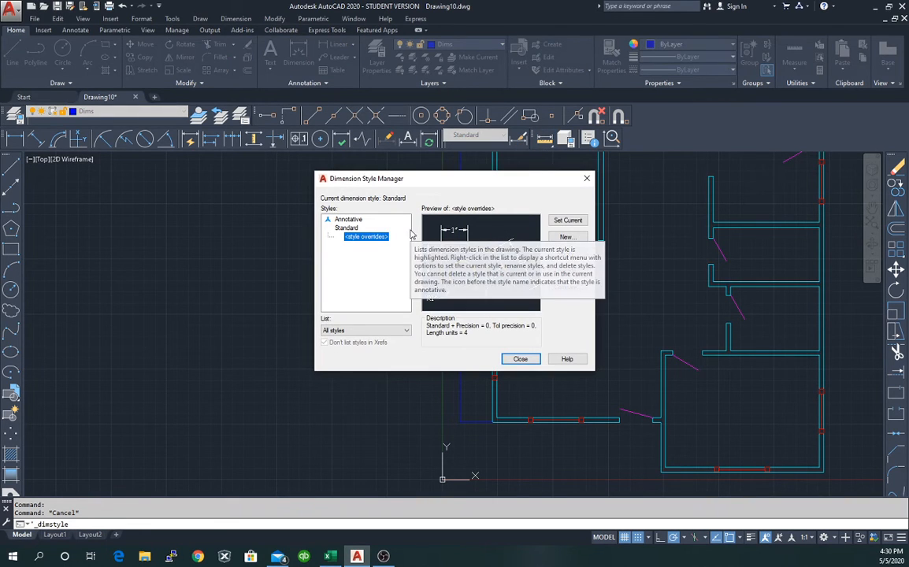
# Modify the Standard style so primary units are Architectural with 0'-0" precision.
pyautogui.click(346, 228)
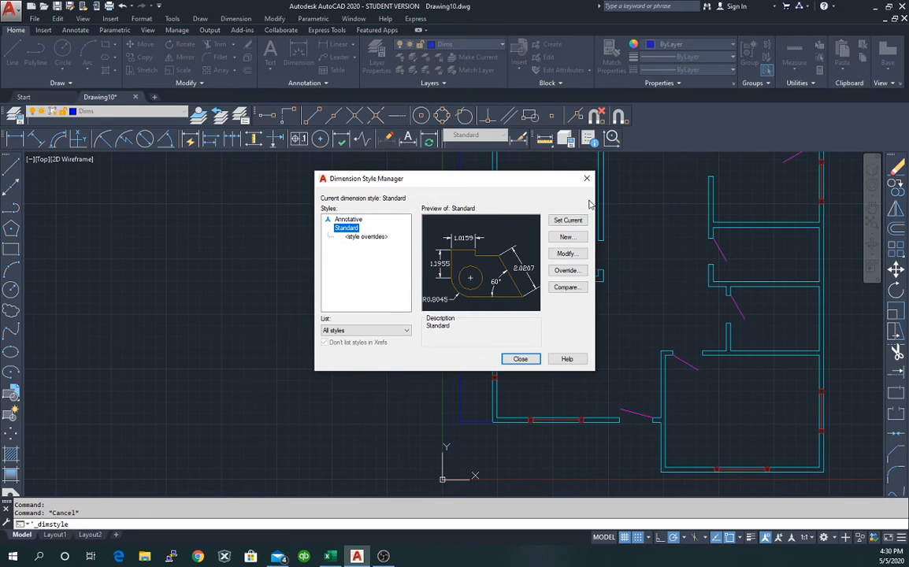
pyautogui.click(567, 254)
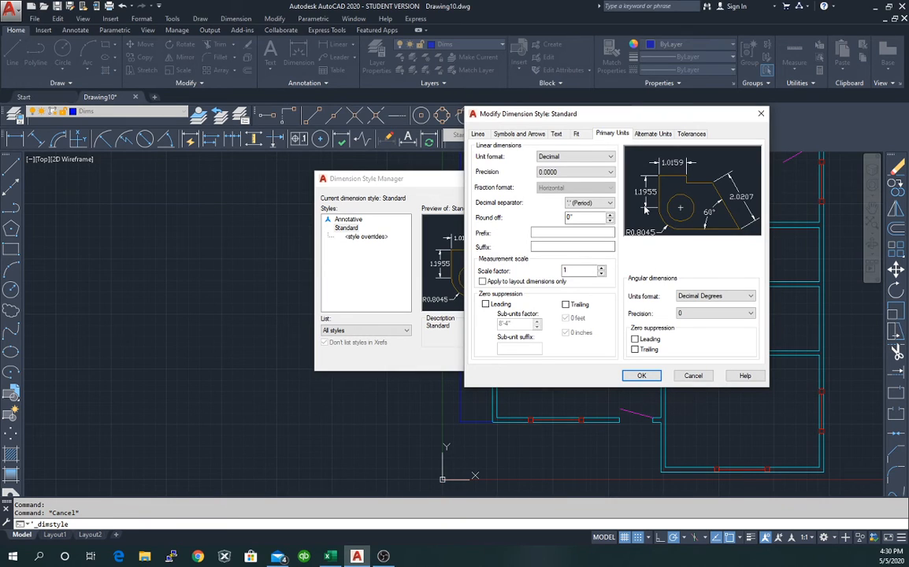
pyautogui.click(612, 159)
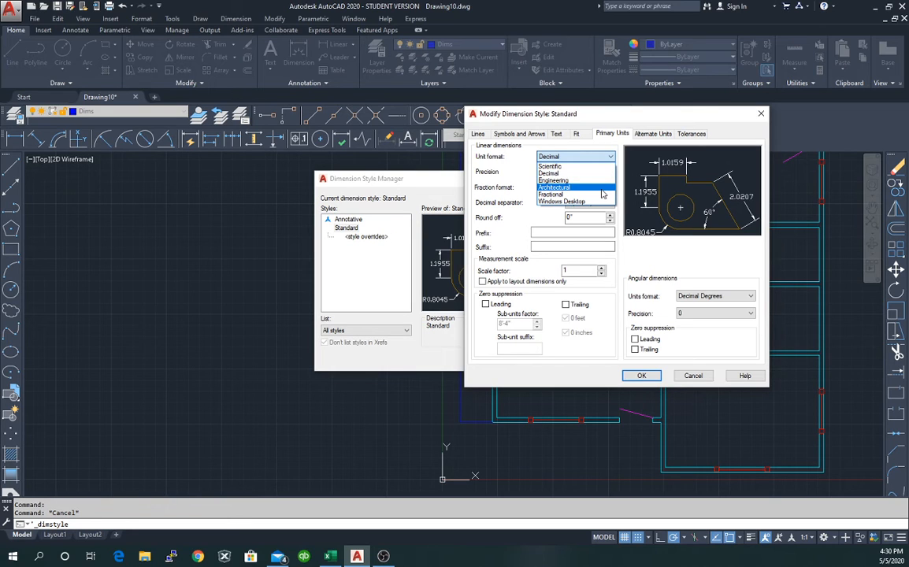
pyautogui.click(601, 189)
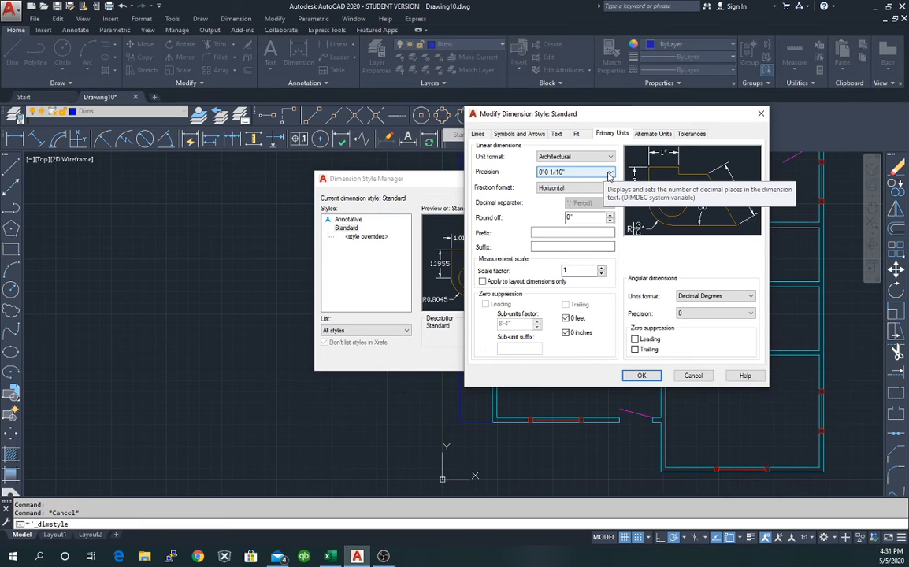
pyautogui.click(609, 174)
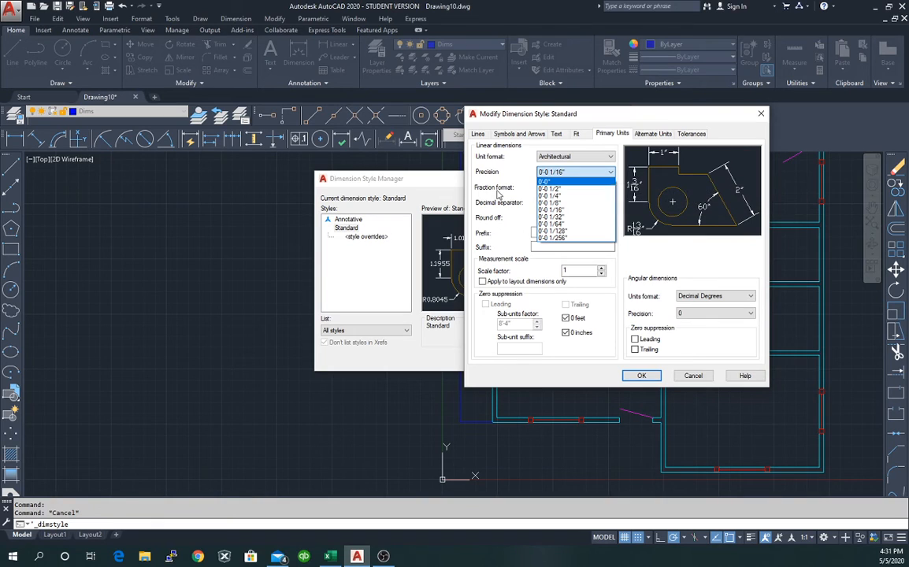
pyautogui.click(554, 182)
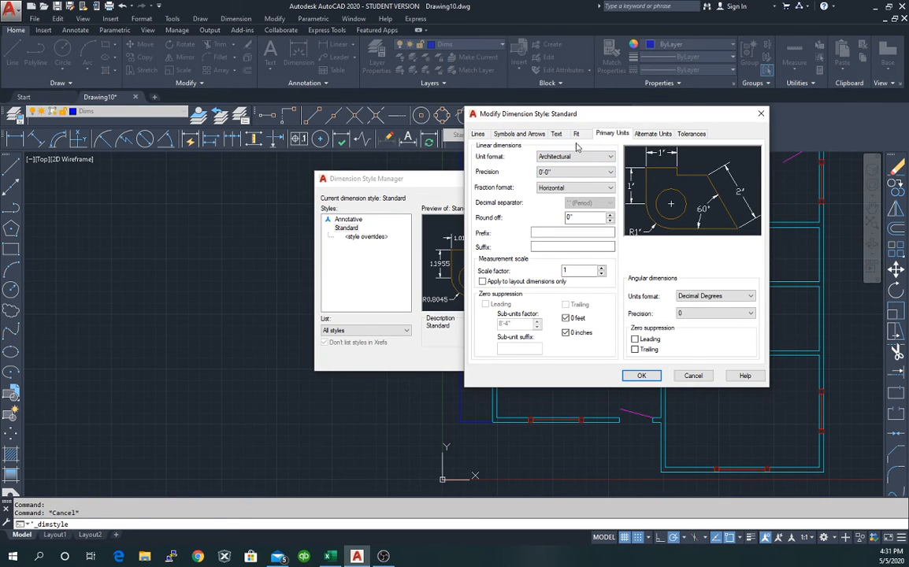
pyautogui.click(577, 136)
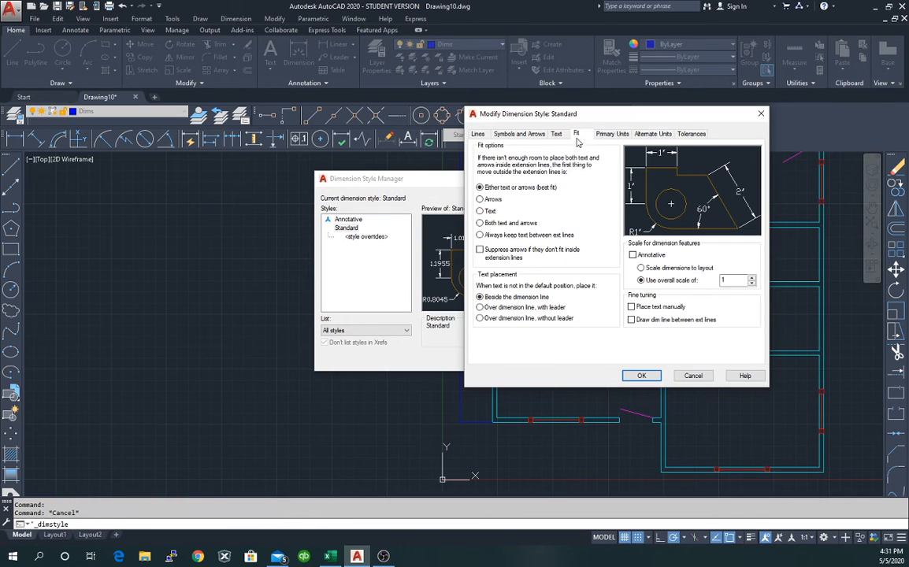
# Change Standard's first arrowhead from closed filled to Architectural tick.
pyautogui.click(521, 136)
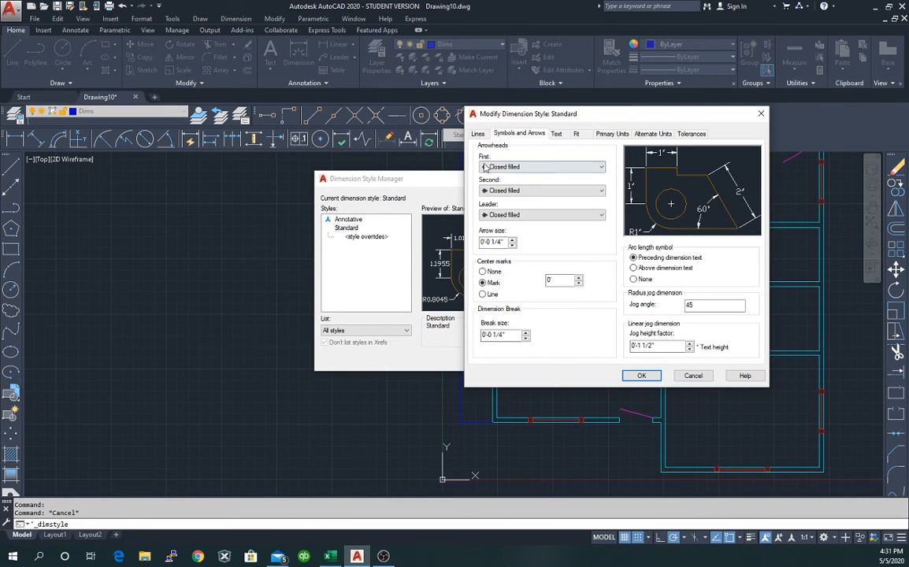
pyautogui.click(593, 167)
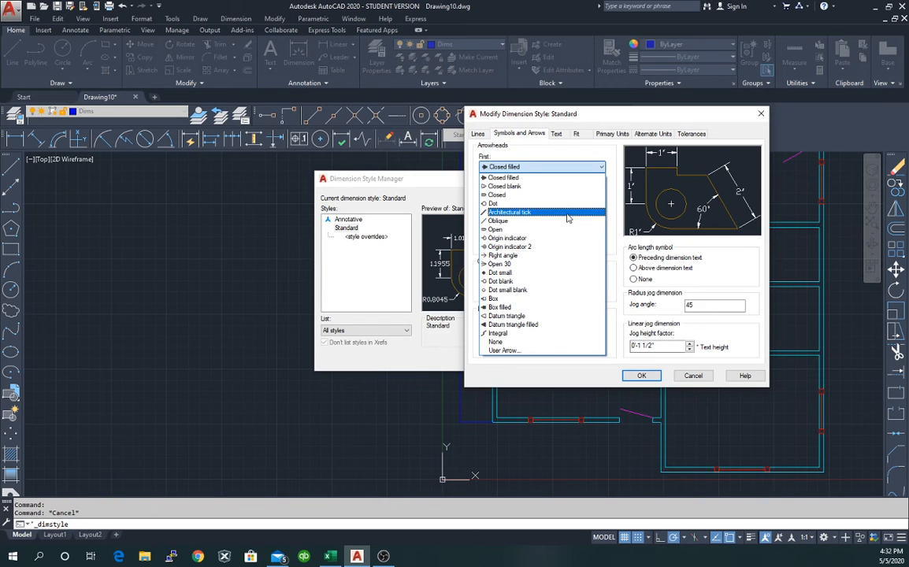
pyautogui.click(567, 213)
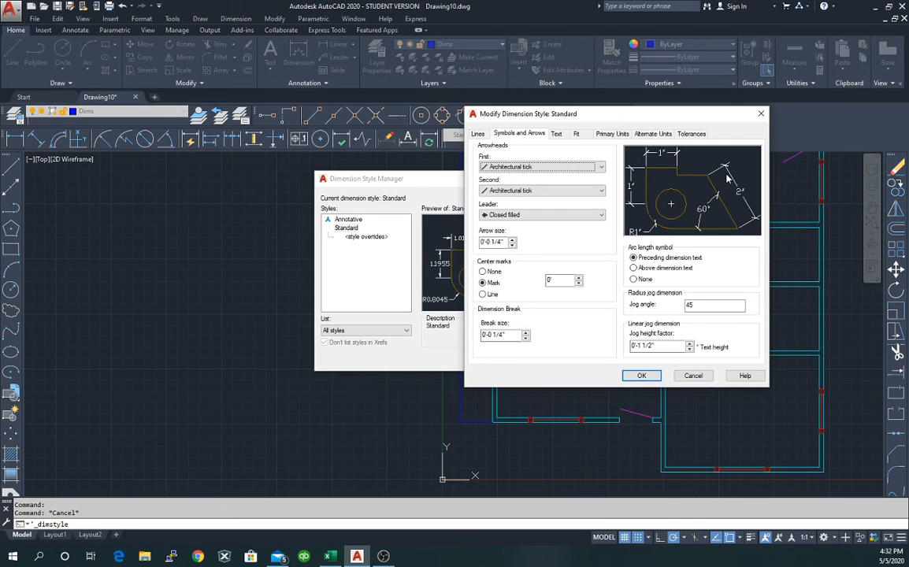
pyautogui.click(557, 134)
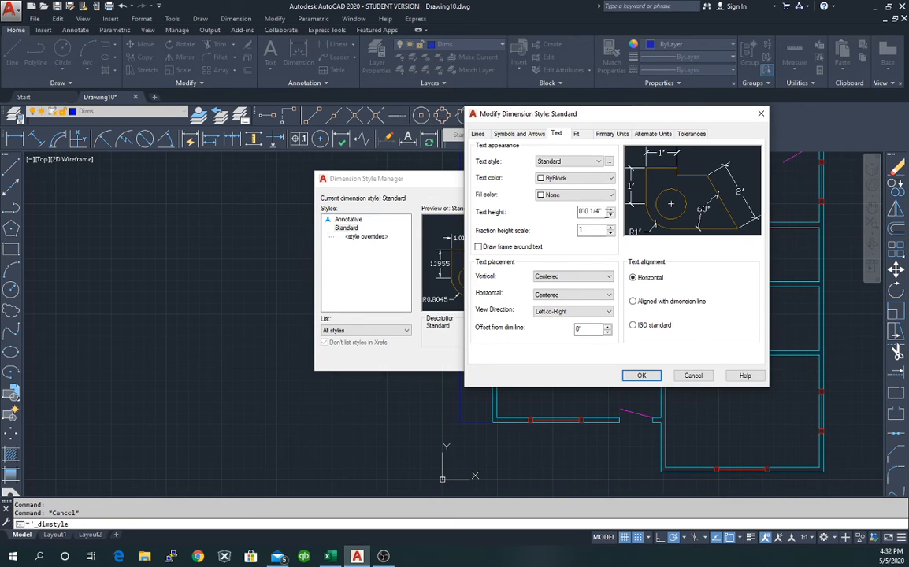
# Replace Standard's 1/4" text height with 5 and apply the change with OK.
pyautogui.moveTo(604, 210); pyautogui.dragTo(578, 209)
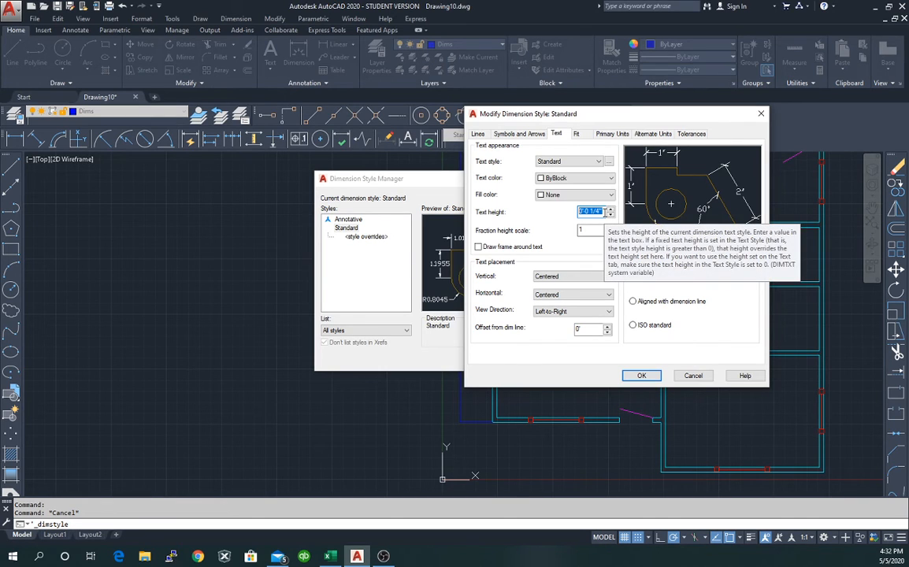
pyautogui.write('5')
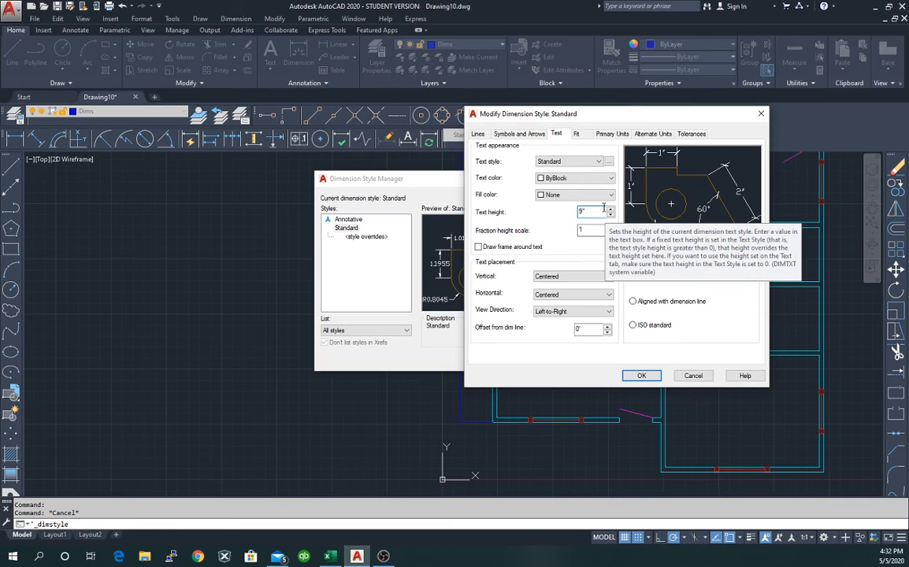
pyautogui.click(642, 375)
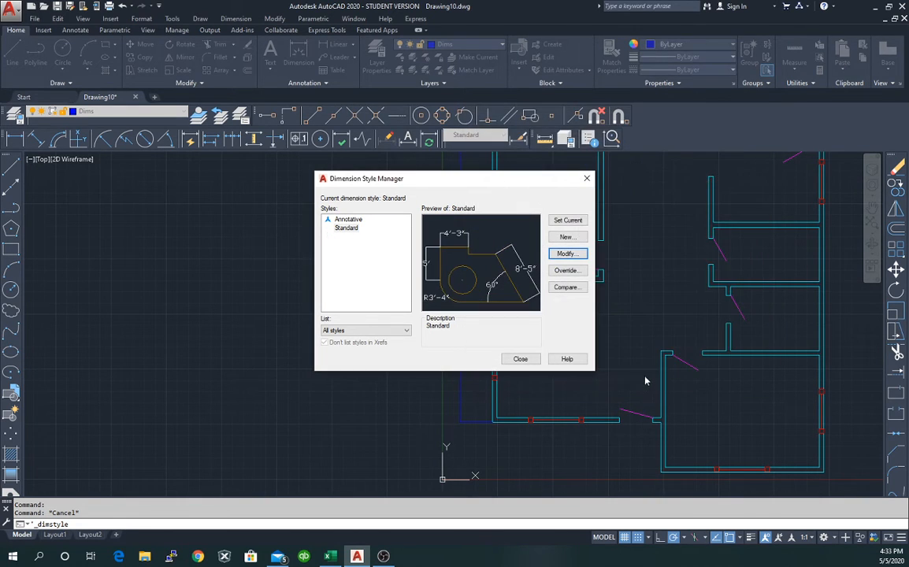
# Close the style manager and grip-stretch the 25'-6" dimension further left.
pyautogui.click(520, 360)
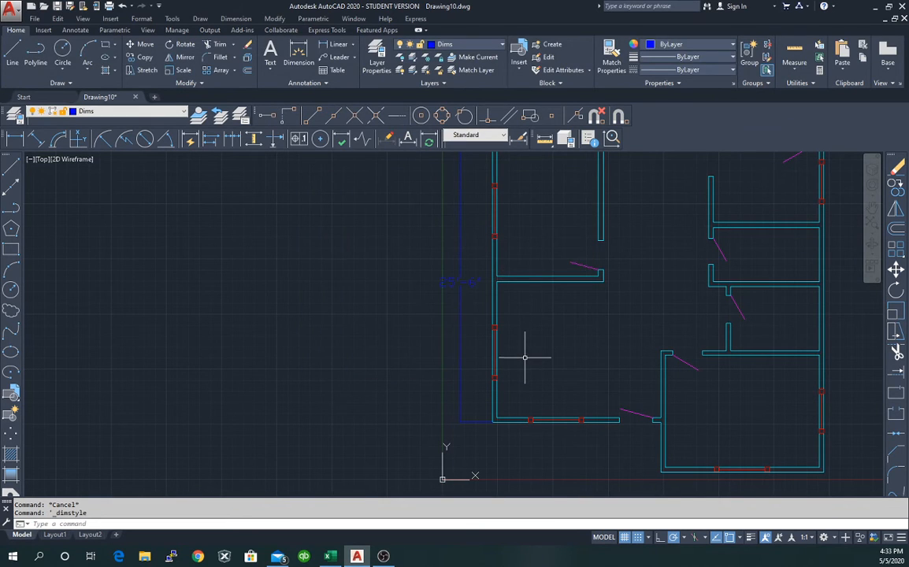
pyautogui.scroll(4, 438, 300)
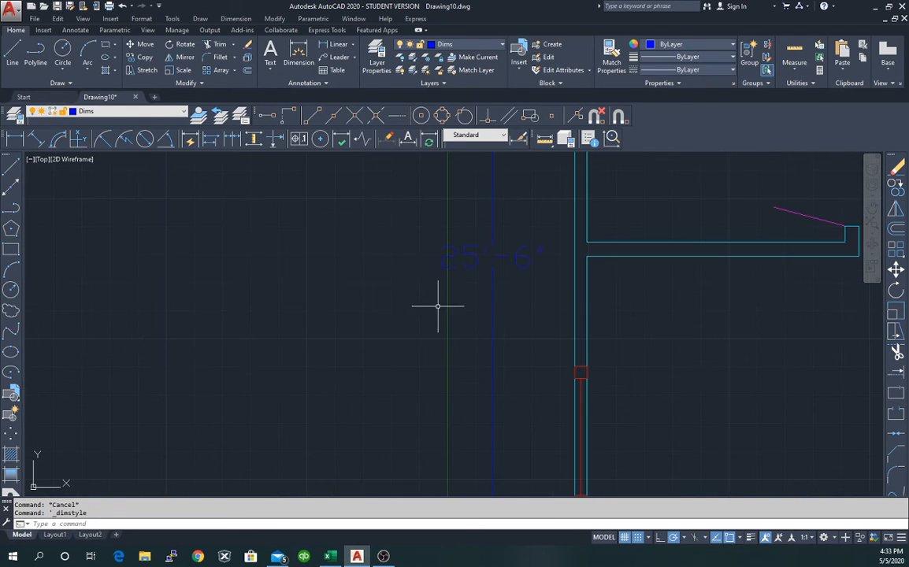
pyautogui.scroll(-2, 452, 285)
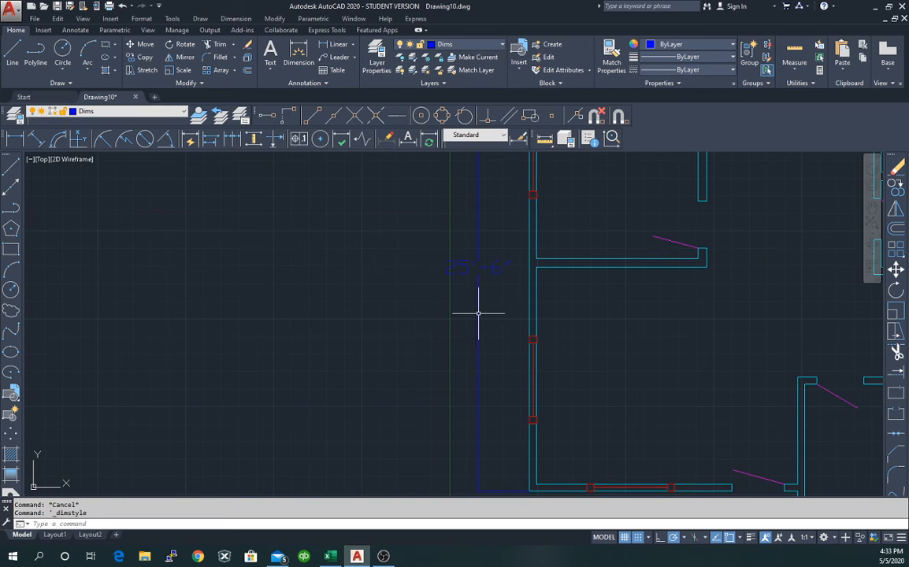
pyautogui.click(477, 315)
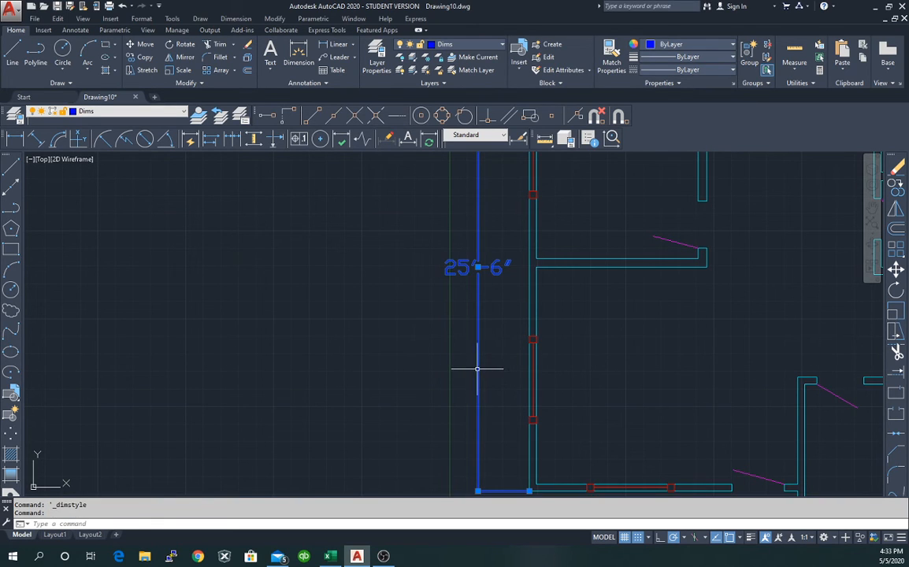
pyautogui.click(477, 269)
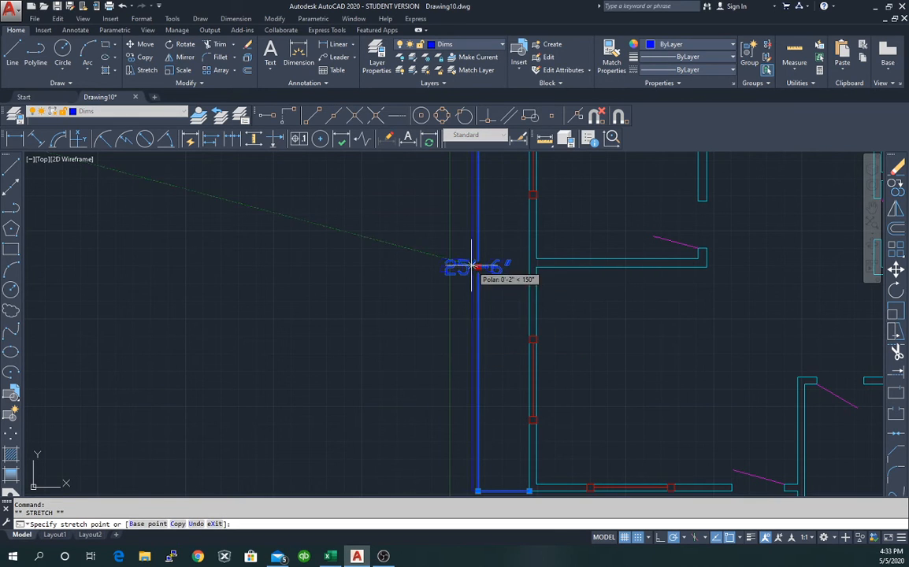
pyautogui.click(417, 268)
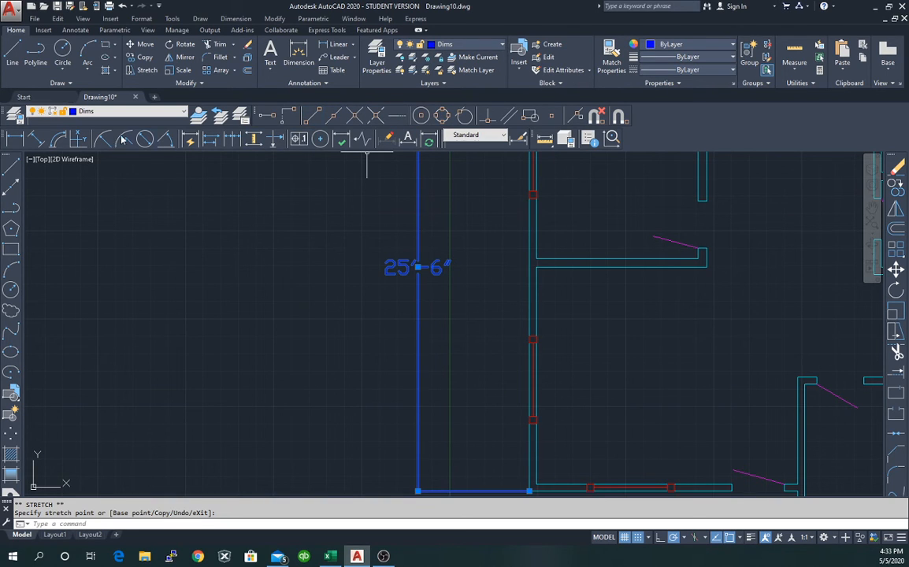
# Add a 6'-4" linear dimension along the lower left wall section.
pyautogui.click(14, 138)
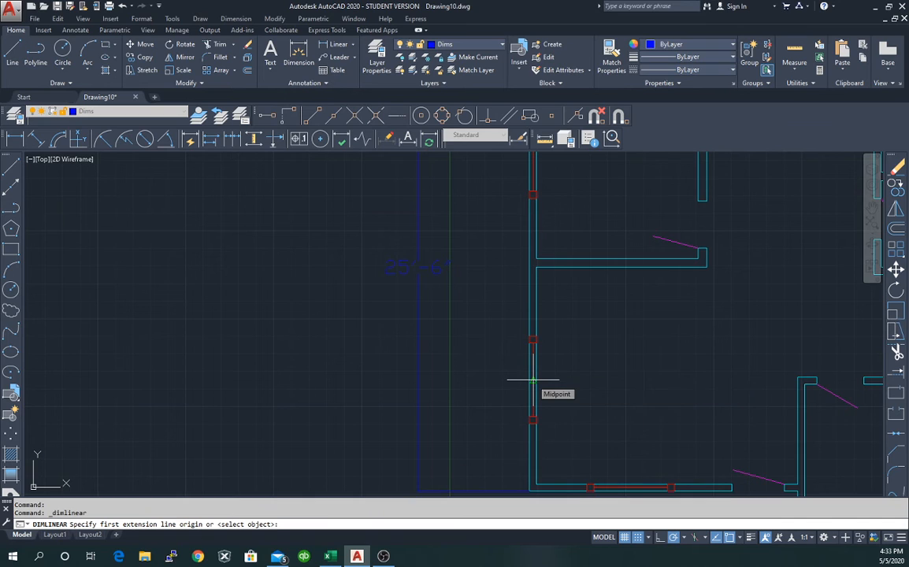
pyautogui.click(533, 380)
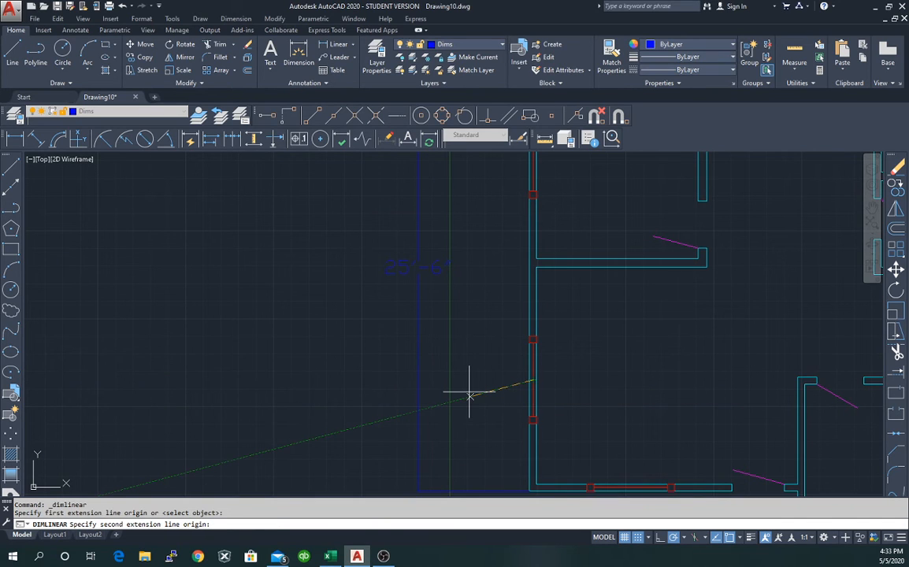
pyautogui.click(533, 491)
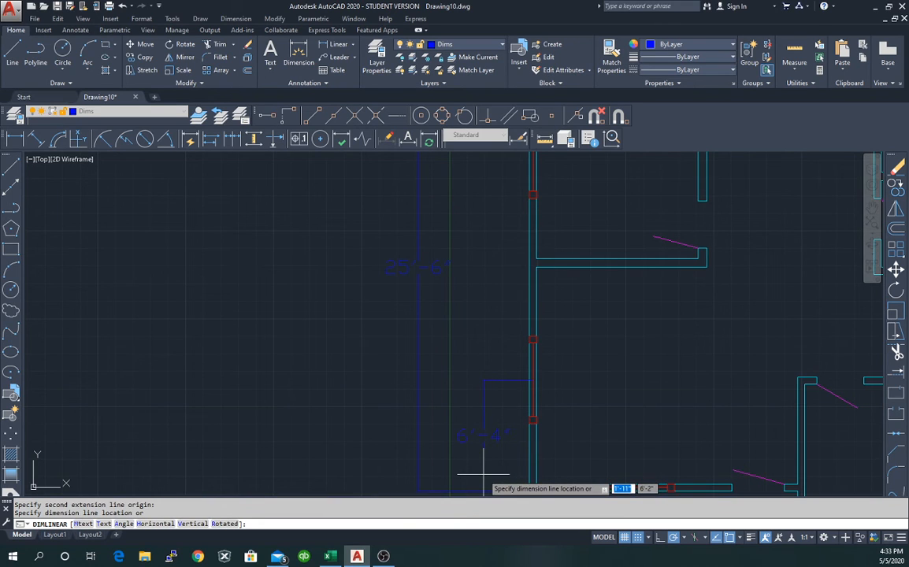
pyautogui.click(483, 473)
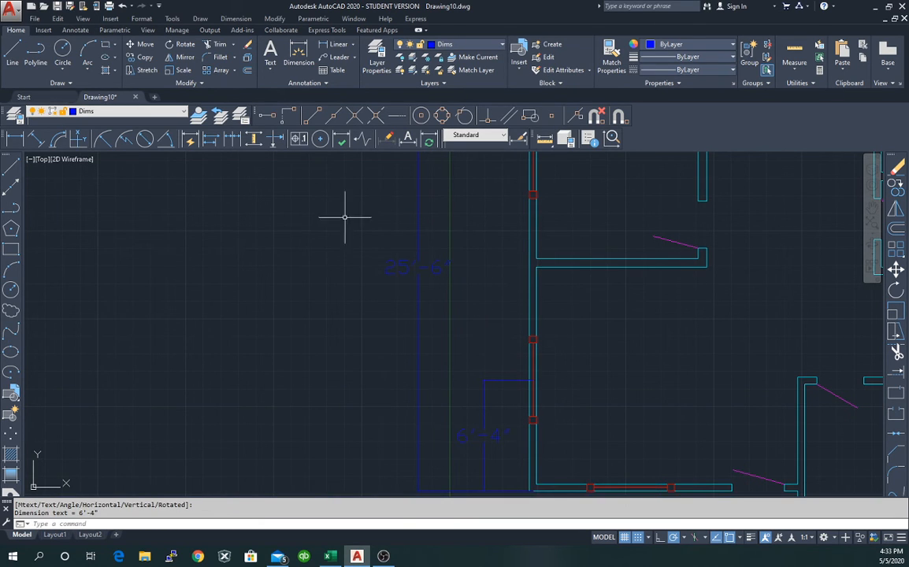
pyautogui.click(16, 115)
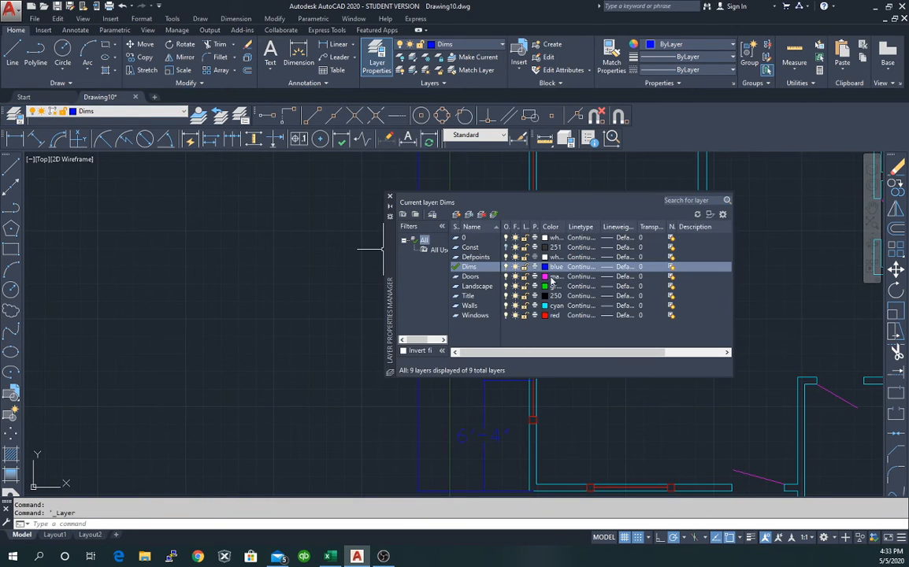
# Make the Dims layer yellow in Layer Properties, then switch to the Layout1 sheet.
pyautogui.click(545, 267)
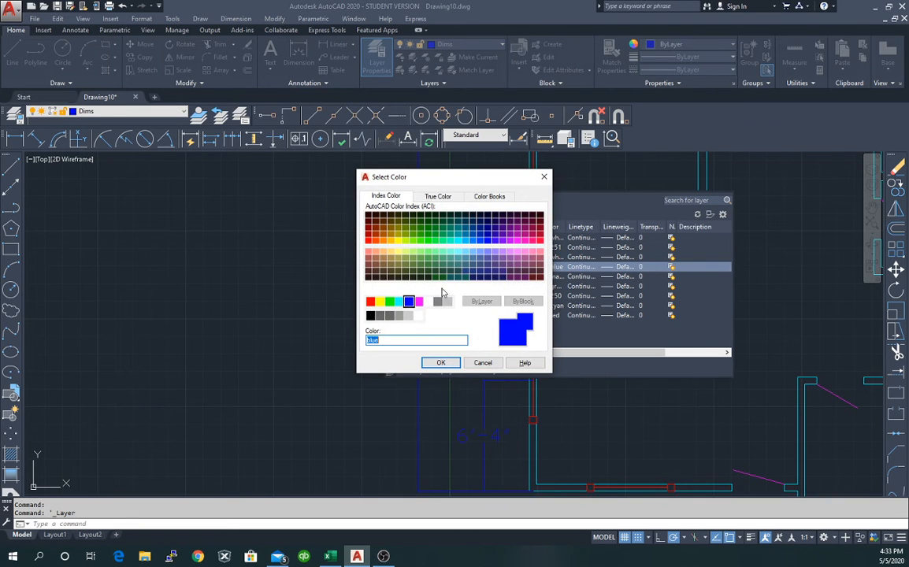
pyautogui.click(379, 300)
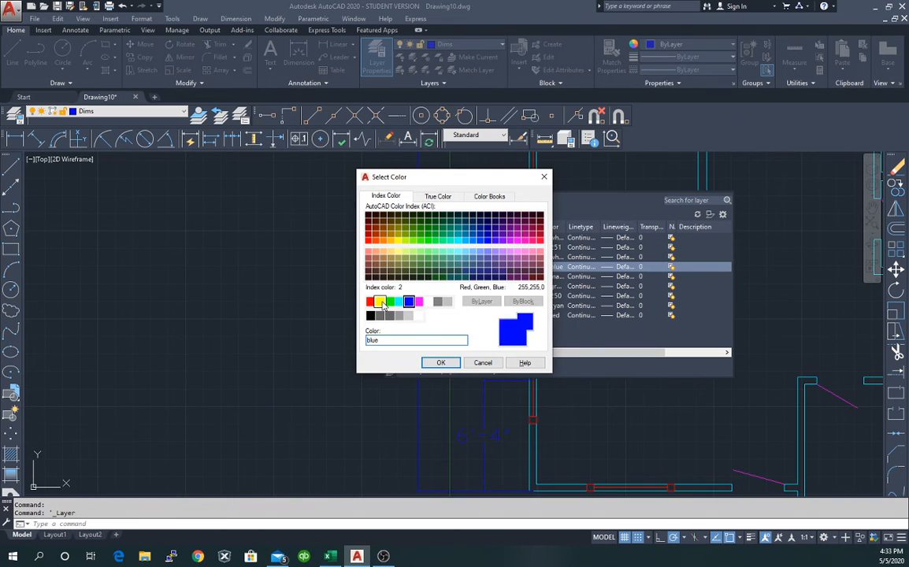
pyautogui.click(441, 362)
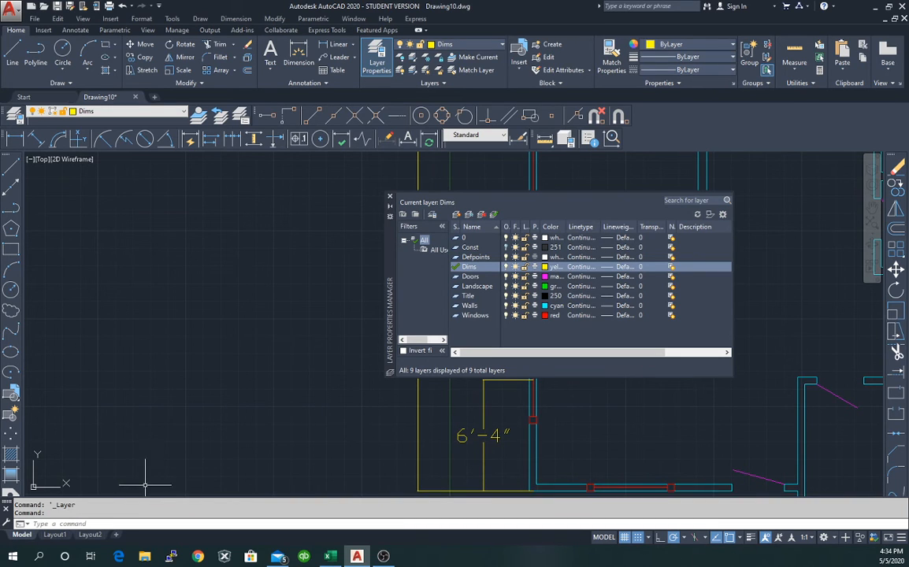
pyautogui.click(54, 534)
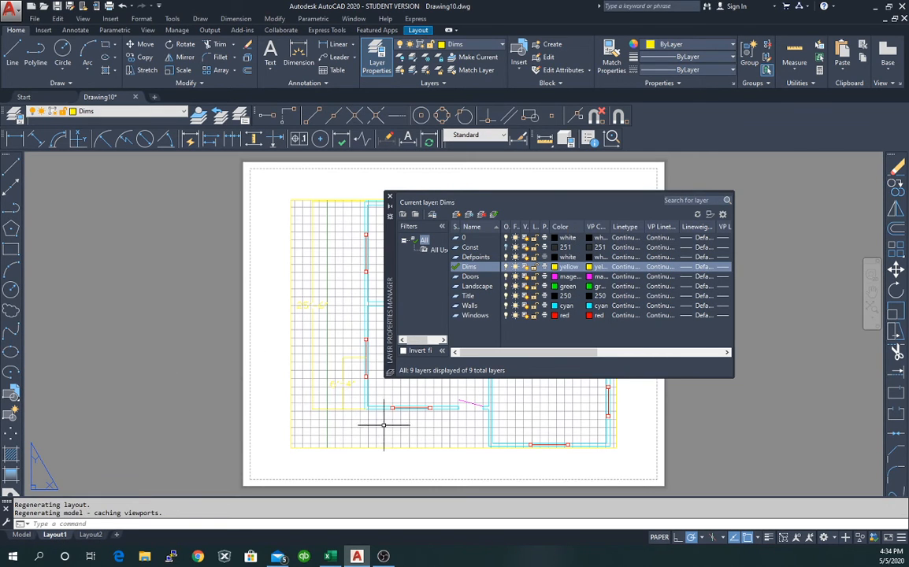
# Set the Dims layer colour to gray index 253 and close the Layer Properties Manager.
pyautogui.click(568, 267)
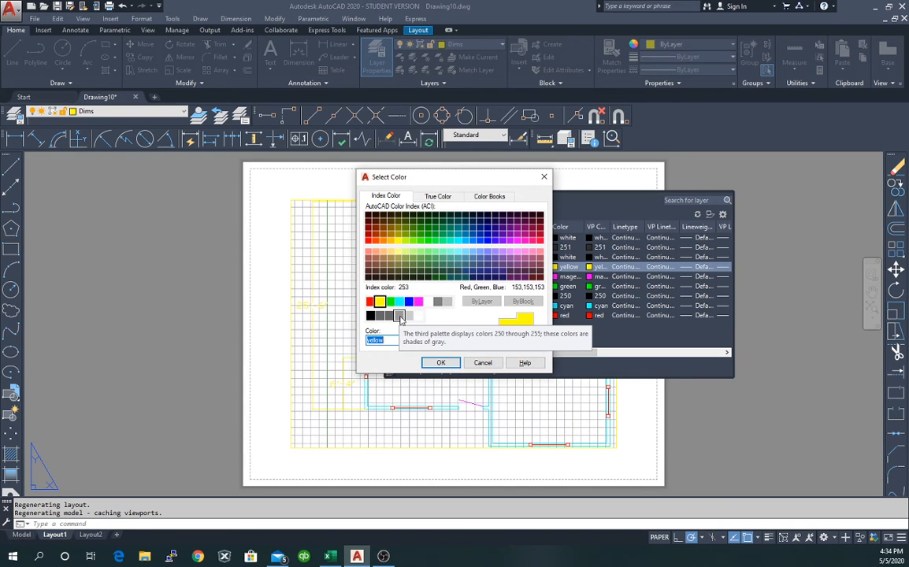
pyautogui.click(400, 316)
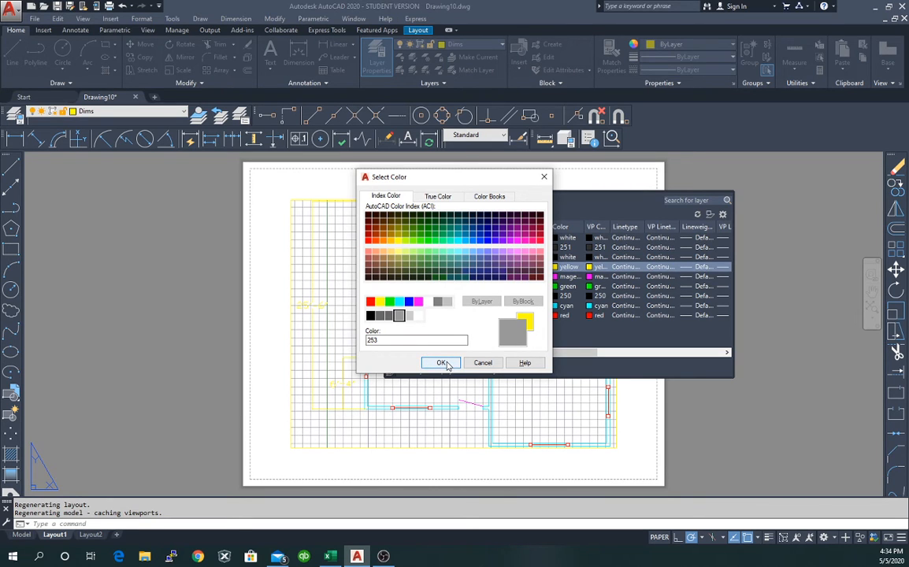
pyautogui.click(442, 363)
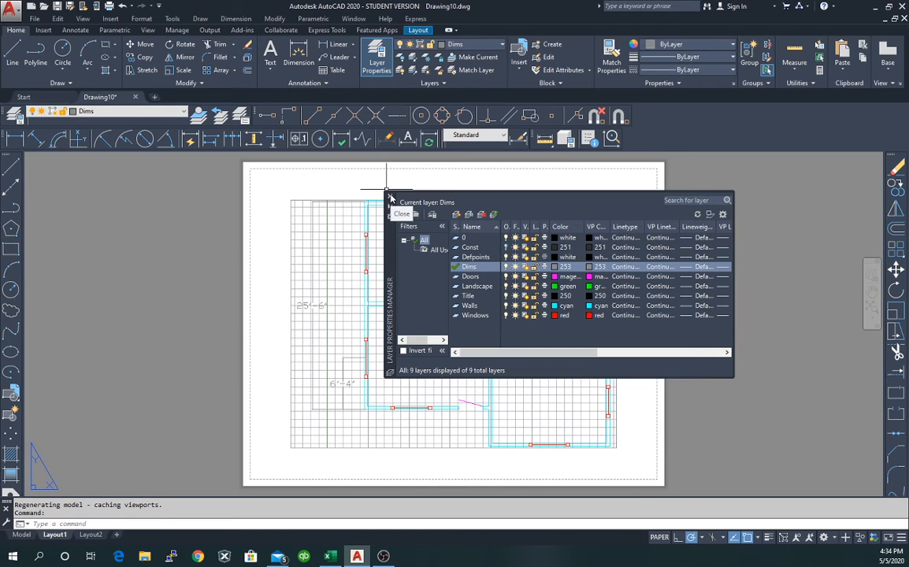
pyautogui.click(391, 196)
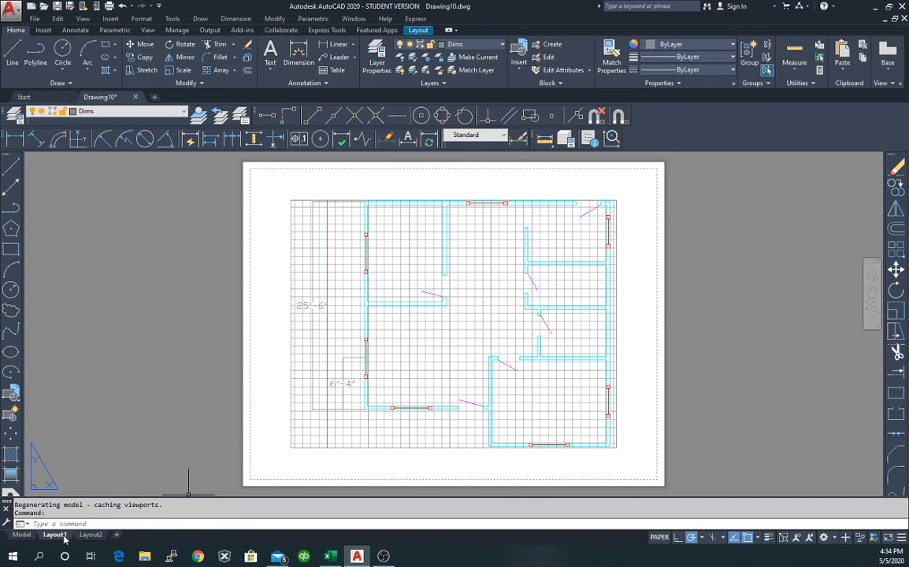
# Go back to model space, zoom around the 6'-4" dimension, and reopen the Dimension Style Manager.
pyautogui.click(24, 536)
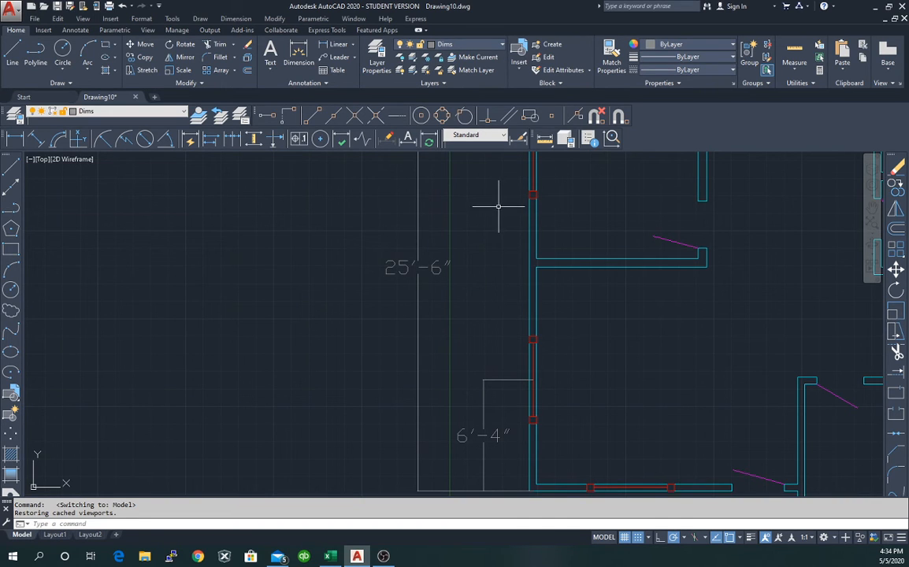
pyautogui.scroll(-3, 492, 295)
pyautogui.scroll(5, 461, 442)
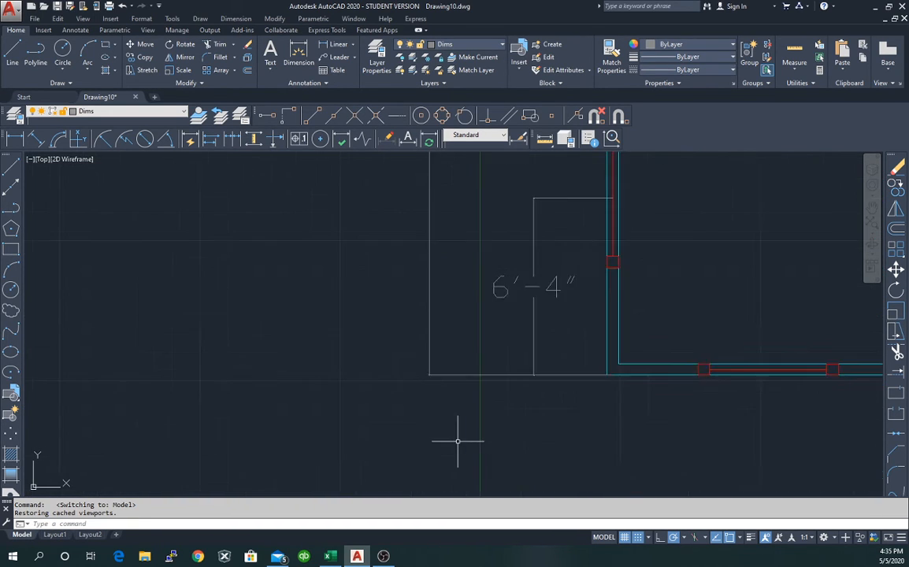
pyautogui.scroll(2, 453, 433)
pyautogui.scroll(-4, 429, 358)
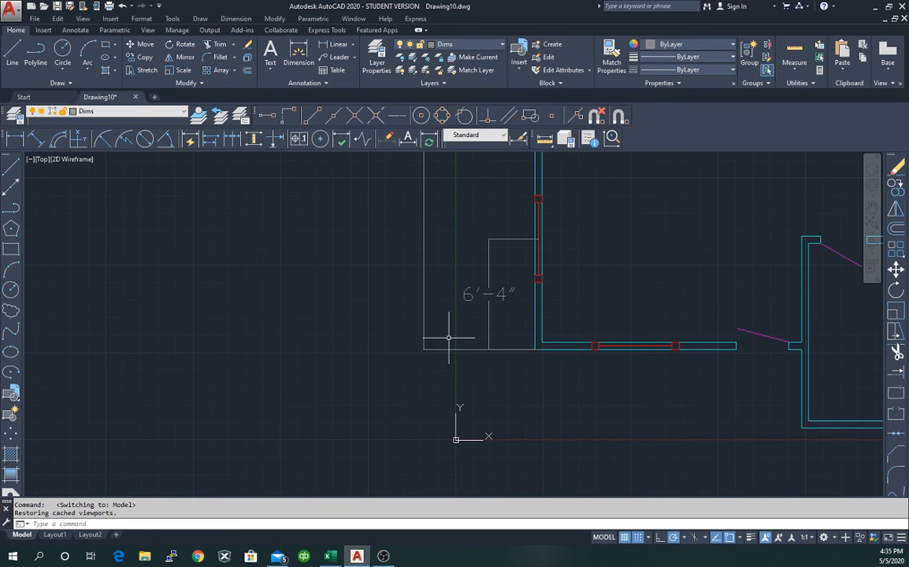
pyautogui.scroll(4, 490, 343)
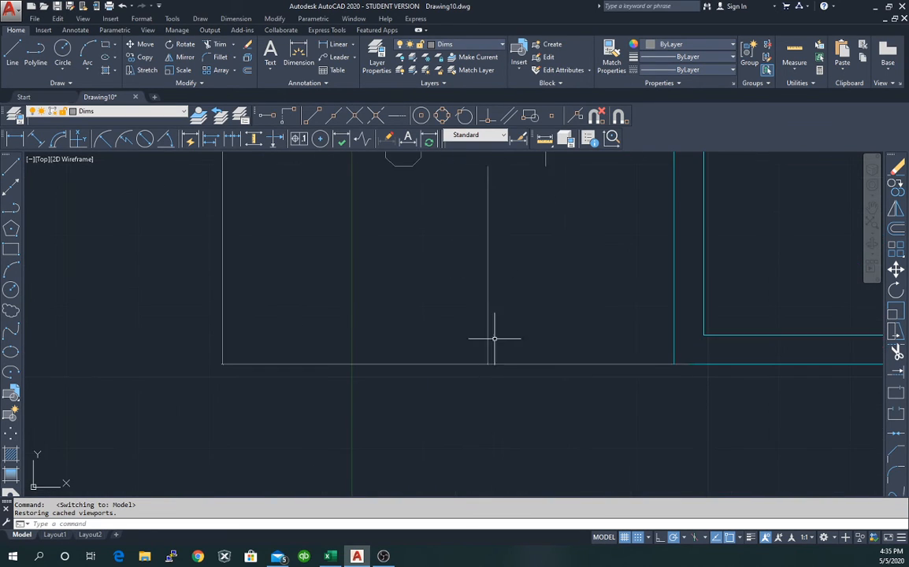
pyautogui.scroll(-2, 504, 344)
pyautogui.scroll(4, 507, 349)
pyautogui.scroll(-4, 496, 363)
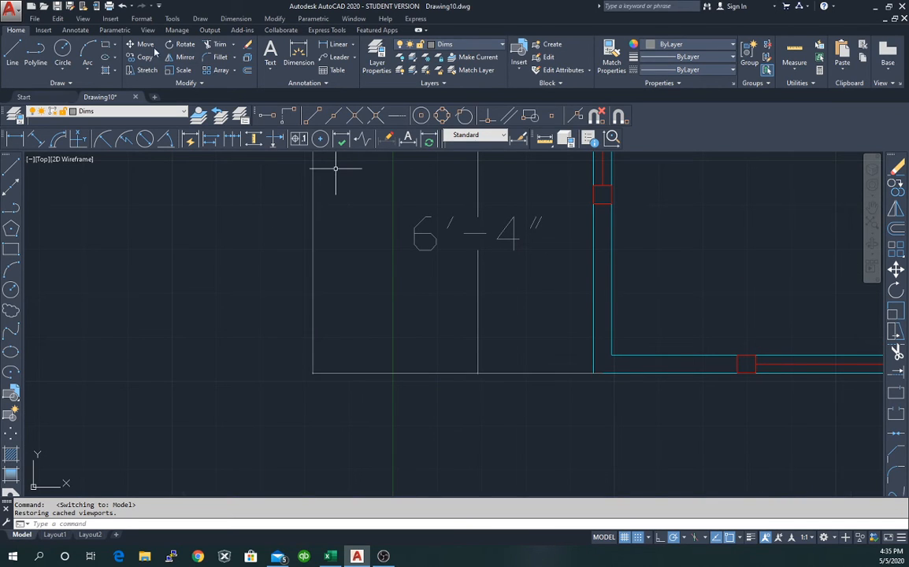
pyautogui.click(520, 138)
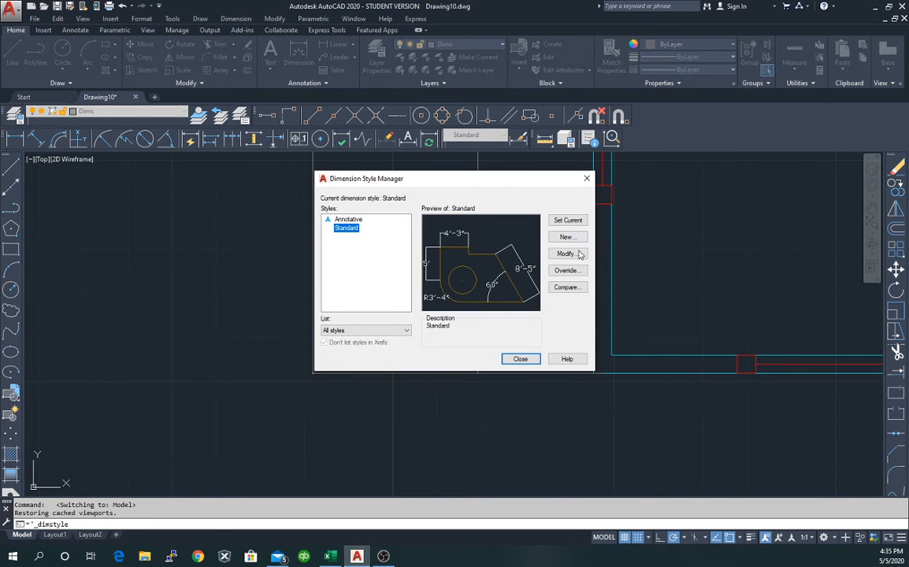
# Change Standard's arrow size to 6 on Symbols and Arrows, apply it, and close the manager.
pyautogui.click(579, 253)
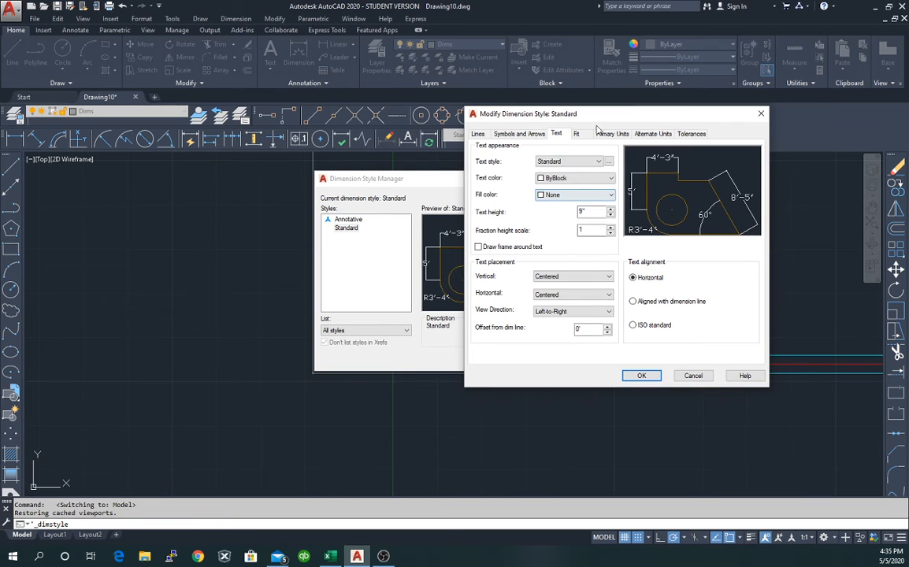
pyautogui.click(528, 134)
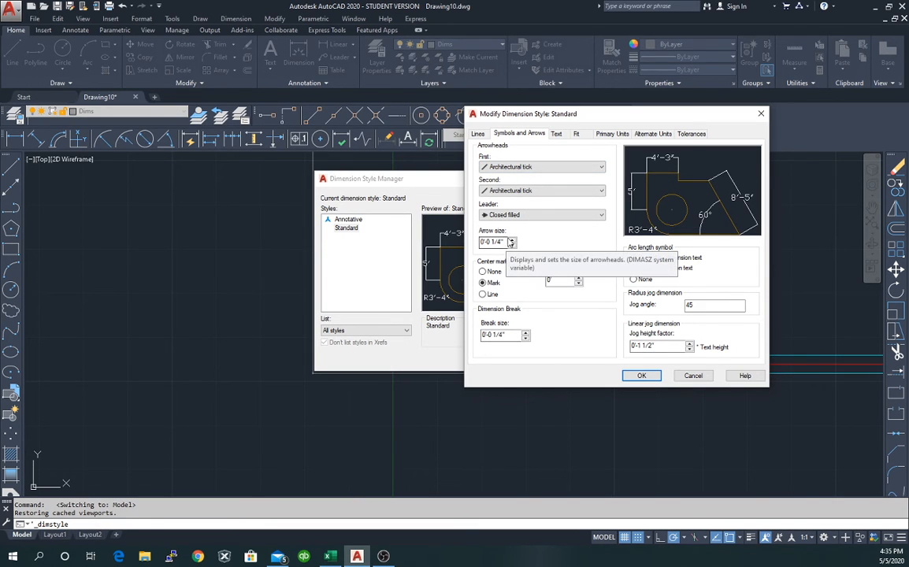
pyautogui.moveTo(504, 241); pyautogui.dragTo(477, 241)
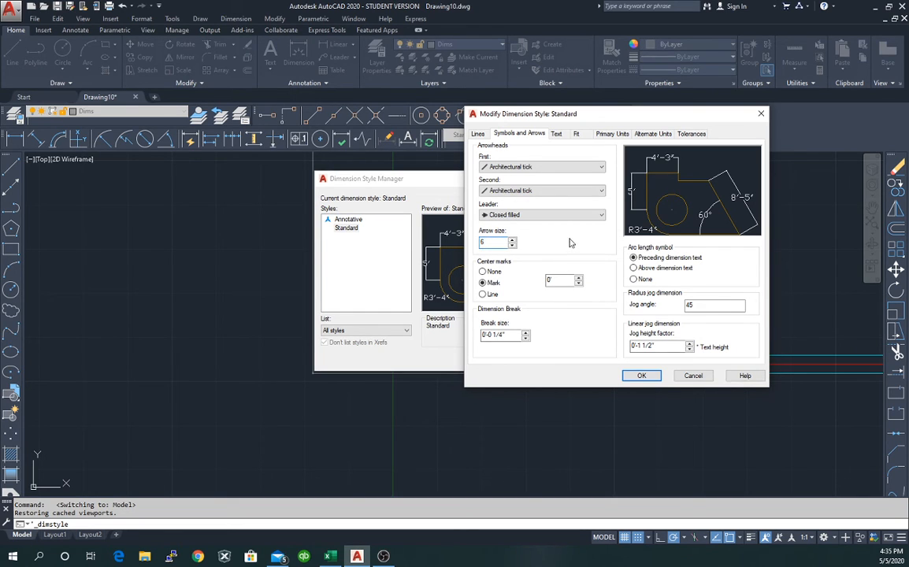
pyautogui.click(641, 376)
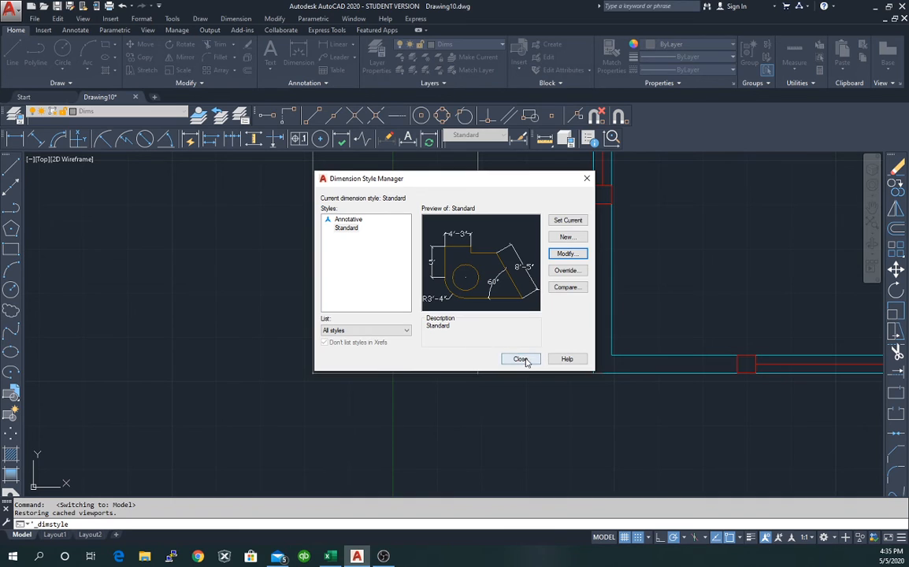
pyautogui.click(520, 359)
pyautogui.scroll(-3, 441, 295)
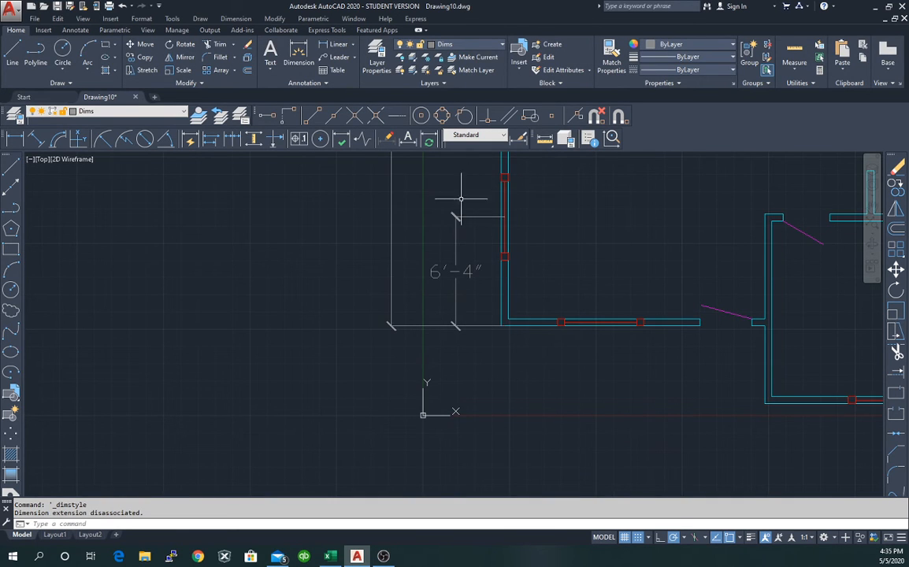
pyautogui.scroll(-2, 517, 176)
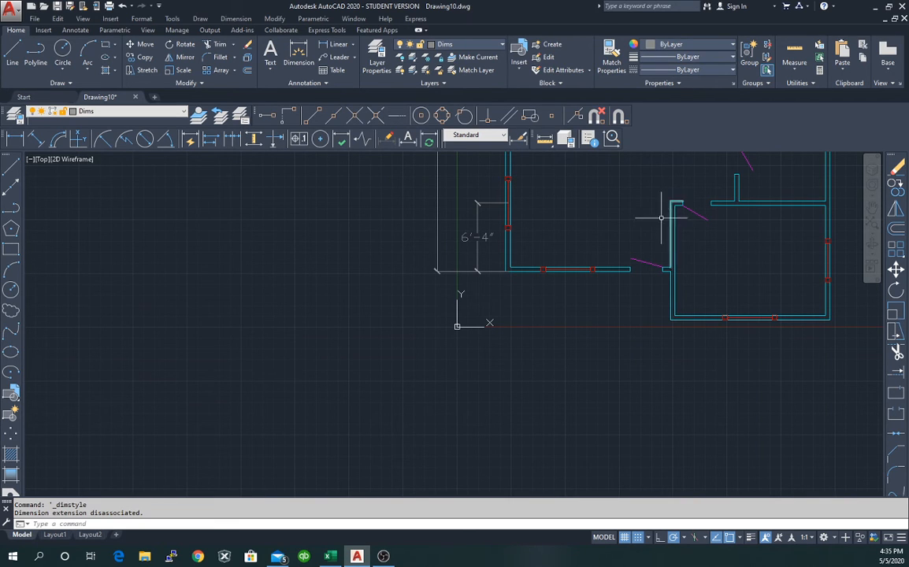
pyautogui.moveTo(611, 196); pyautogui.dragTo(524, 438, button='middle')
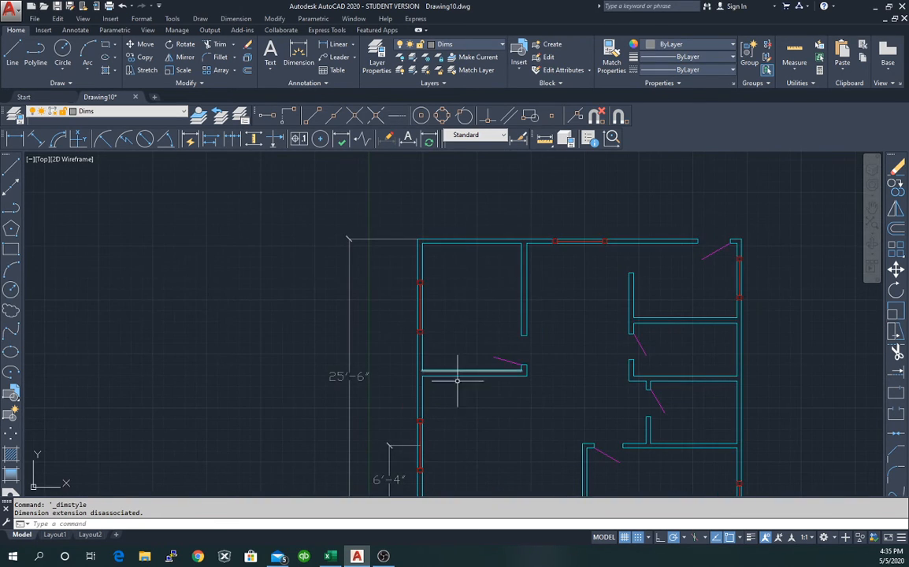
pyautogui.scroll(4, 418, 246)
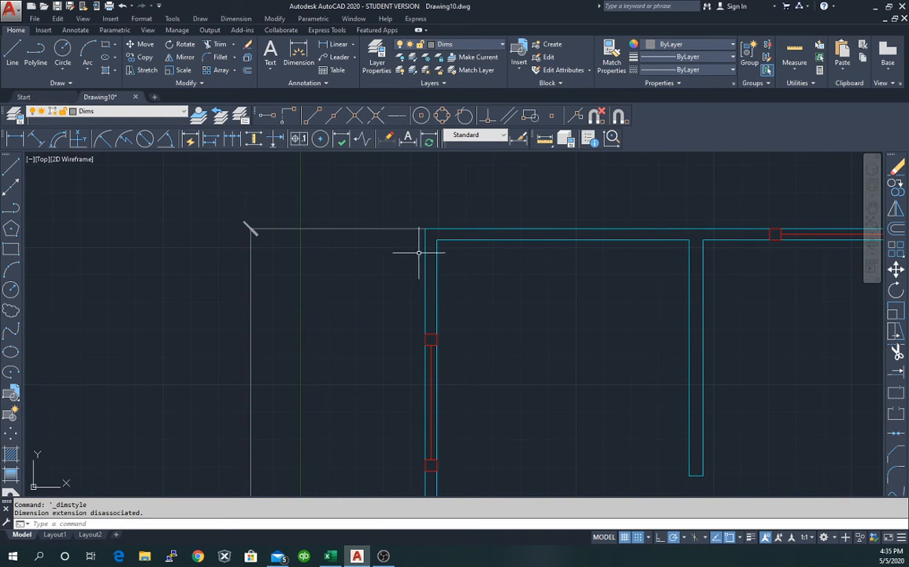
pyautogui.scroll(-5, 411, 260)
pyautogui.scroll(5, 408, 362)
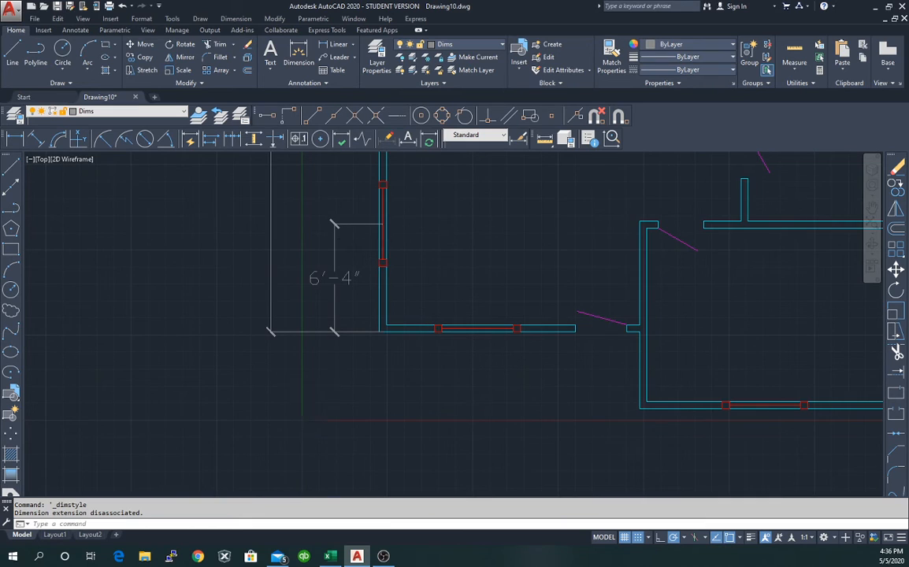
pyautogui.scroll(-2, 368, 230)
pyautogui.scroll(4, 367, 230)
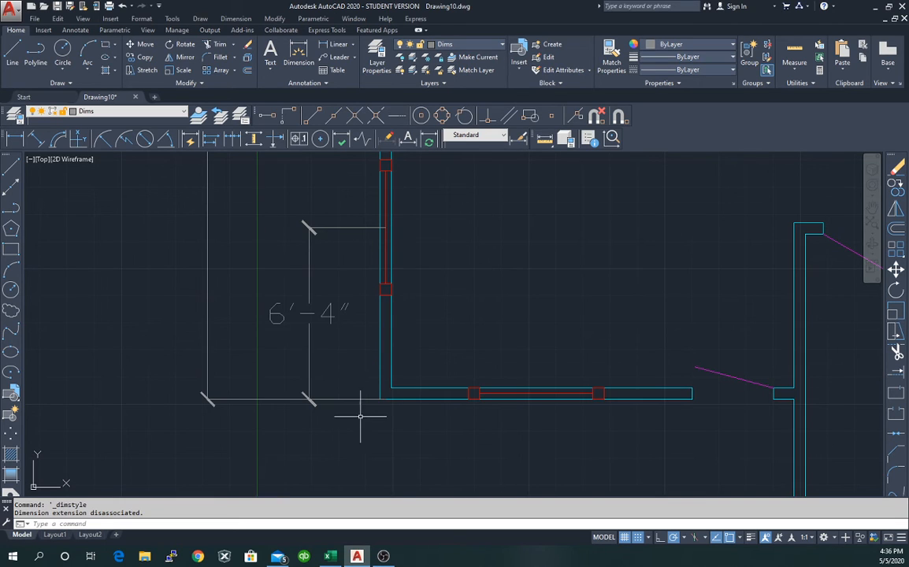
pyautogui.scroll(2, 361, 416)
pyautogui.scroll(-4, 351, 223)
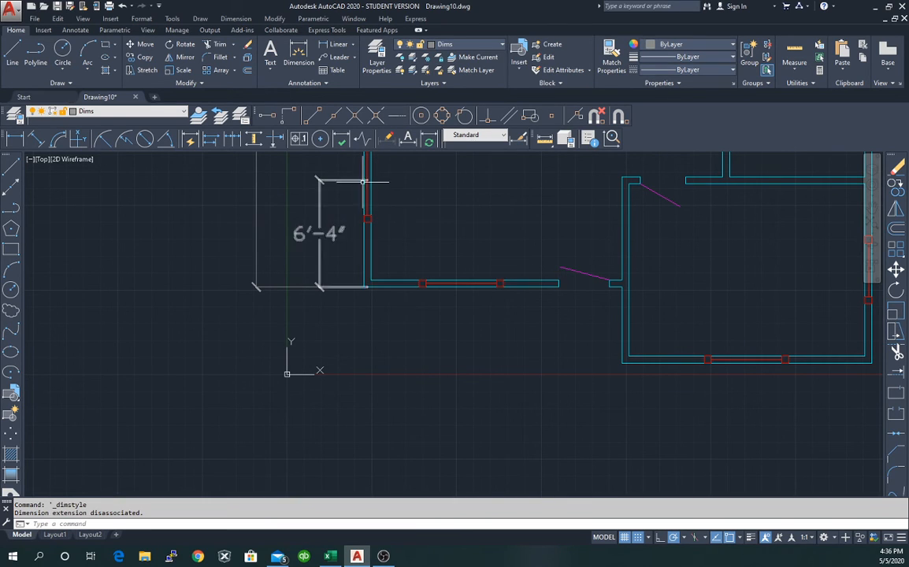
pyautogui.scroll(3, 365, 179)
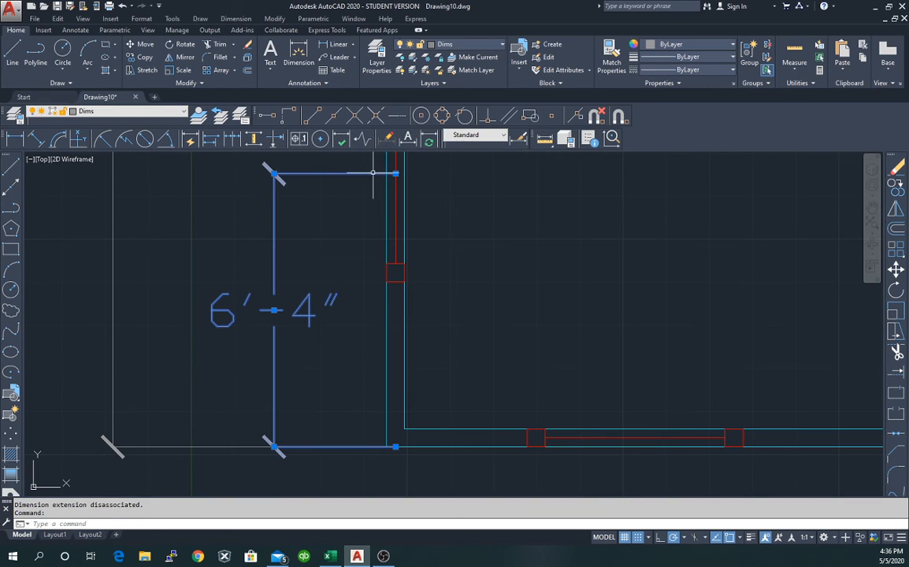
# Snap the 6'-4" dimension's upper extension-line origin onto the wall intersection.
pyautogui.click(390, 179)
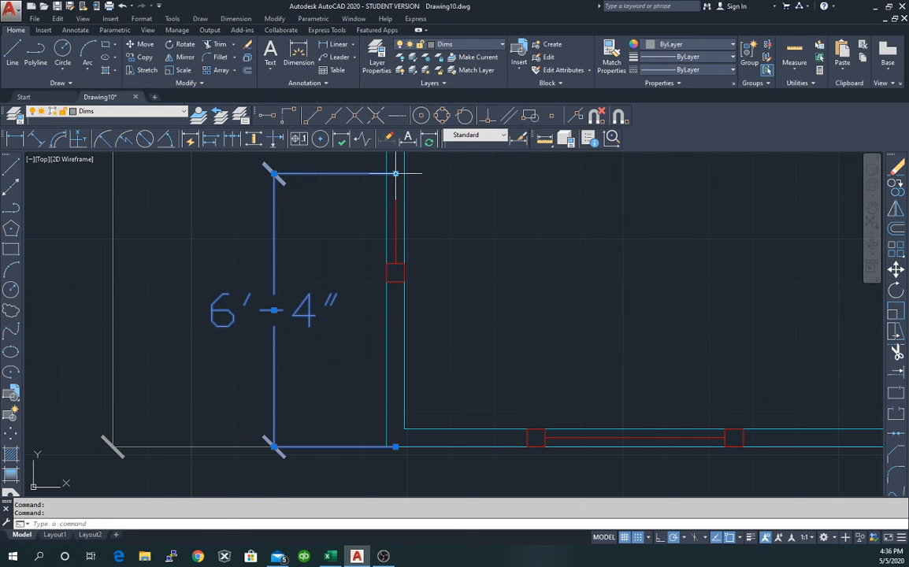
pyautogui.click(395, 173)
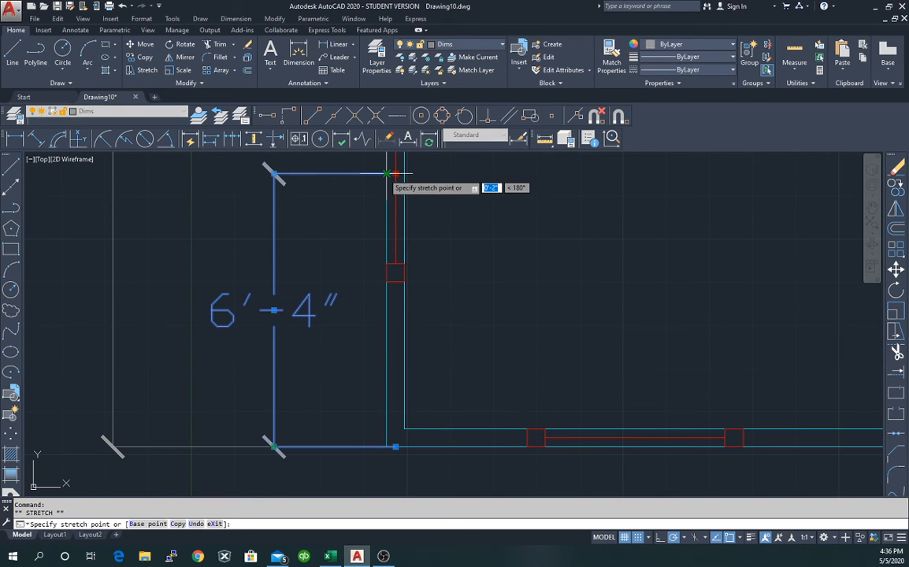
pyautogui.click(386, 174)
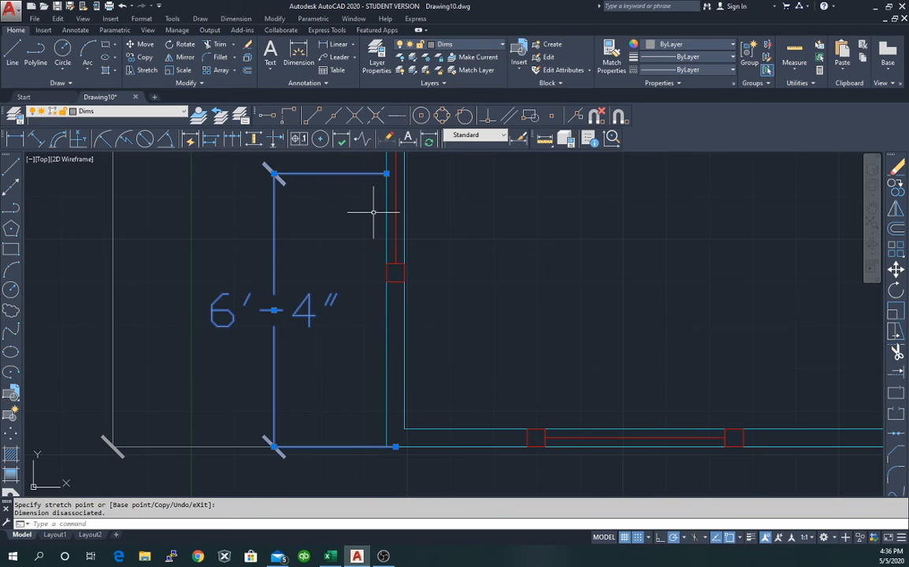
pyautogui.click(374, 212)
pyautogui.press('Escape')
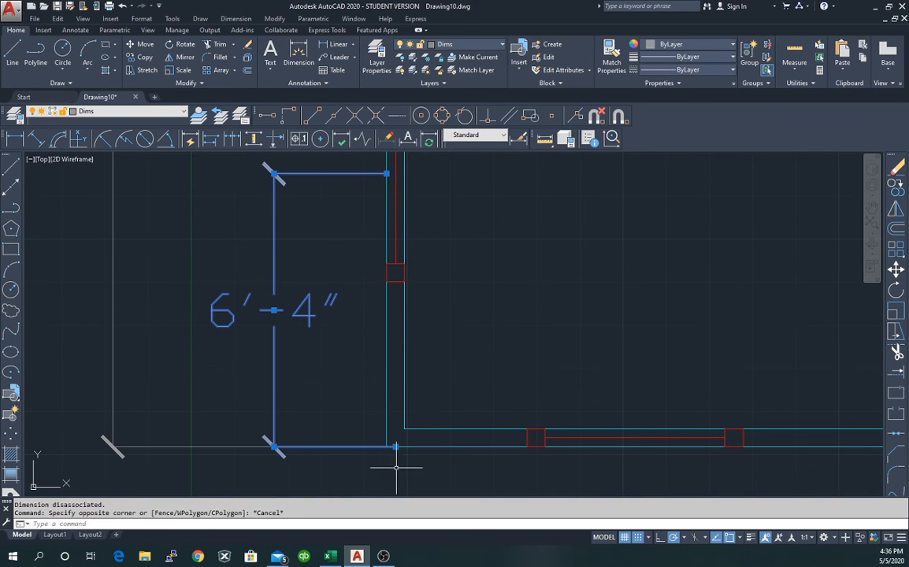
# Snap its lower extension-line origin onto the wall corner, then deselect and zoom in.
pyautogui.click(387, 445)
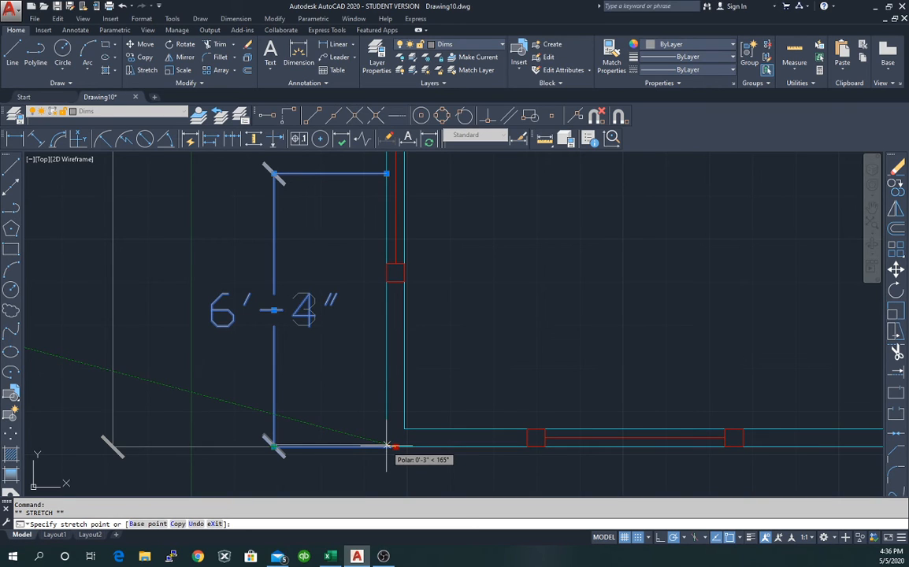
pyautogui.click(386, 445)
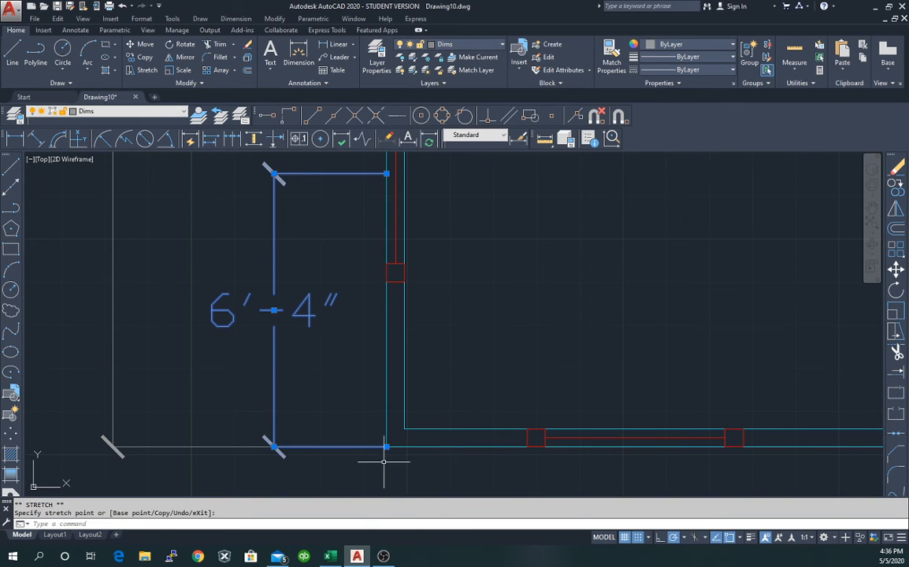
pyautogui.scroll(4, 375, 457)
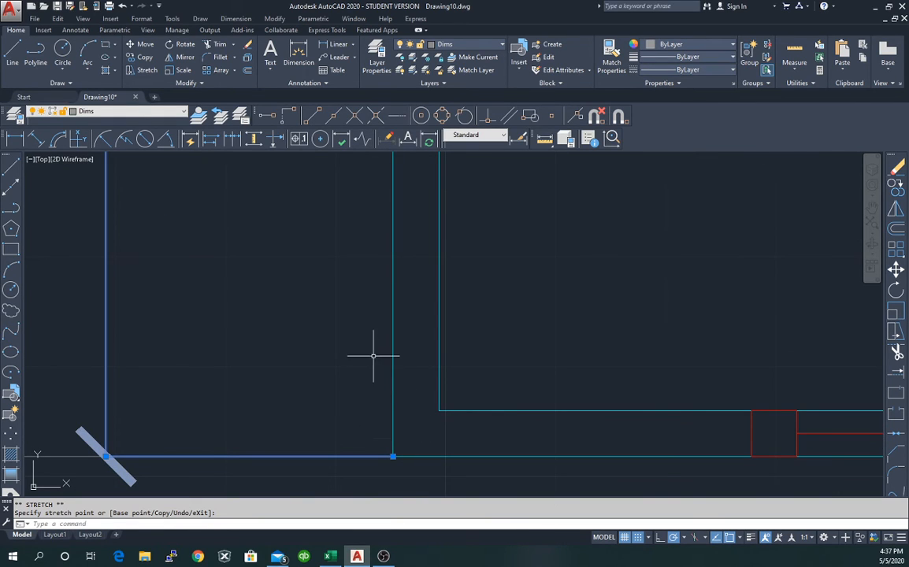
pyautogui.press('Escape')
pyautogui.scroll(3, 398, 469)
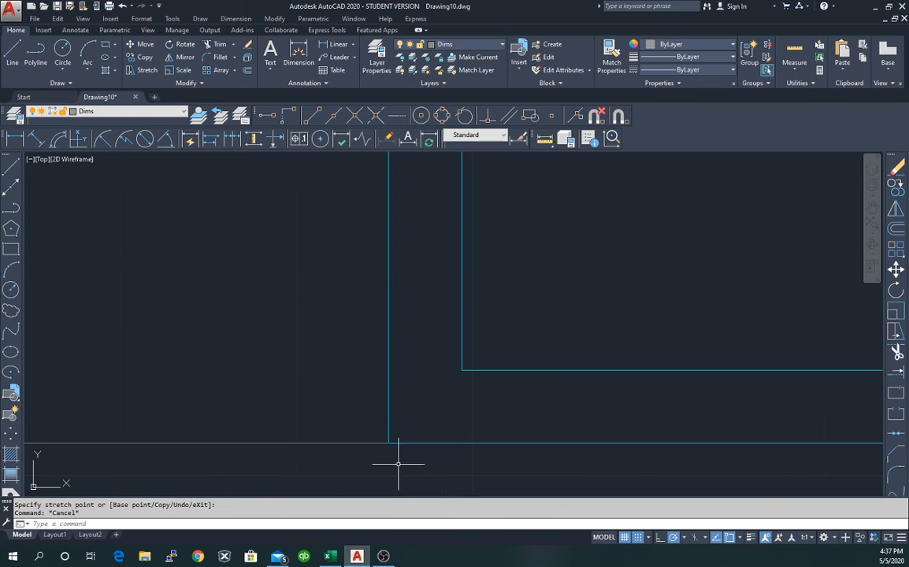
pyautogui.scroll(2, 393, 448)
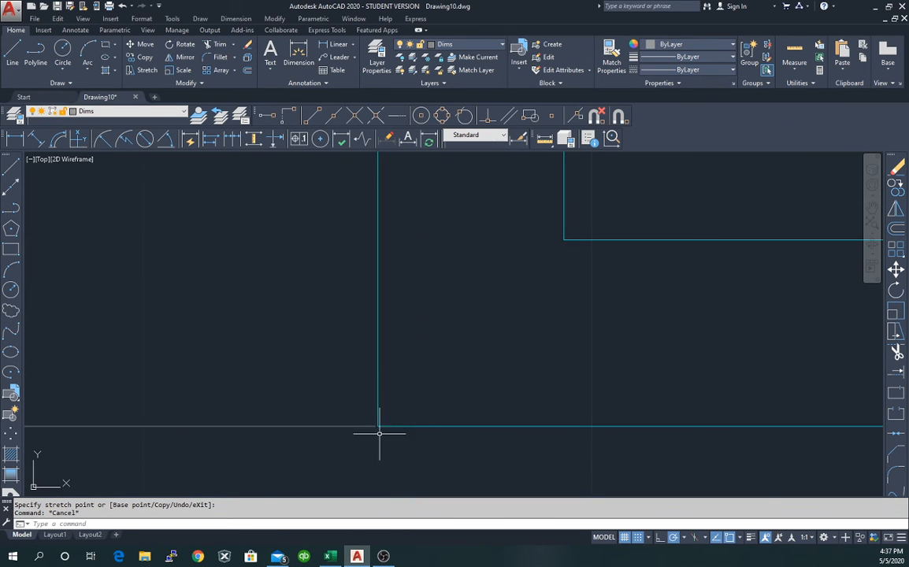
pyautogui.scroll(2, 378, 436)
pyautogui.scroll(2, 377, 436)
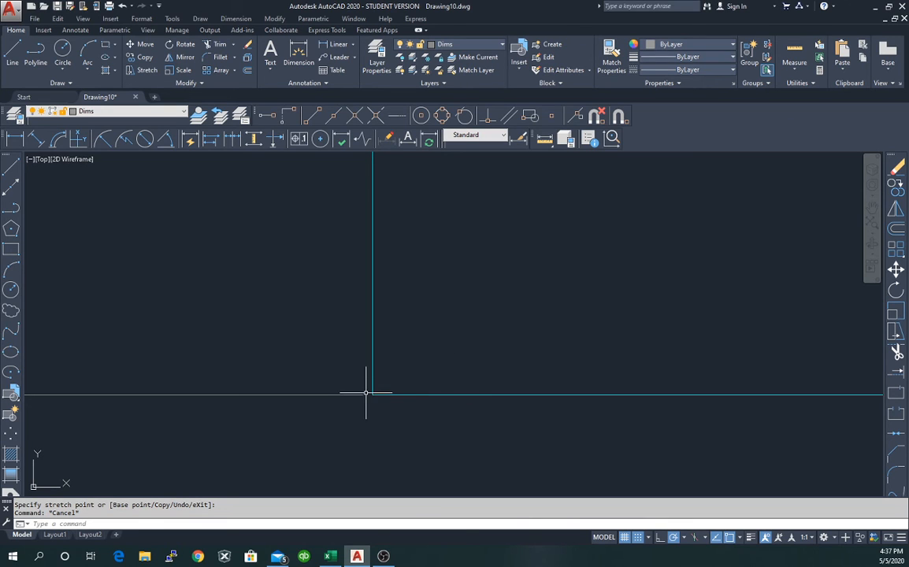
pyautogui.scroll(6, 378, 378)
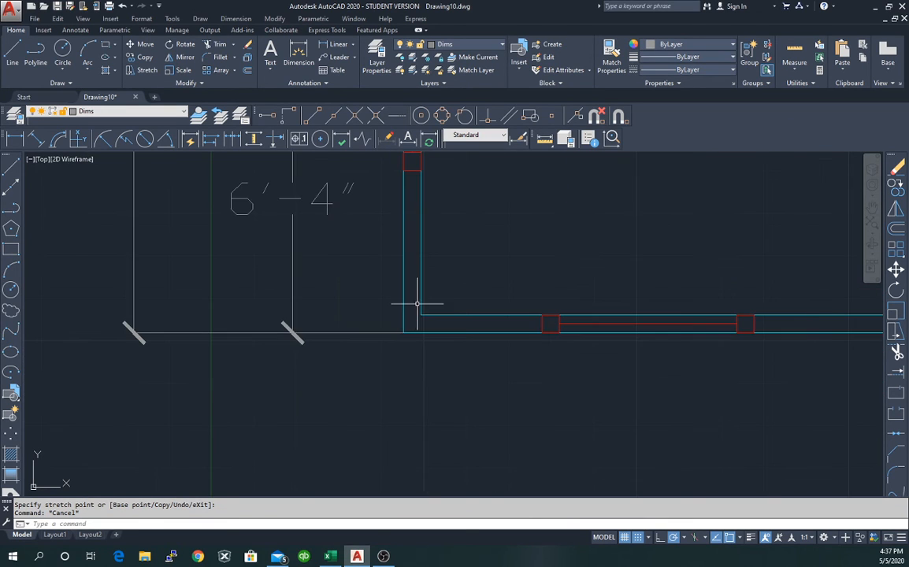
# In the Standard style's settings, enter a new break size and set center marks to None.
pyautogui.click(519, 138)
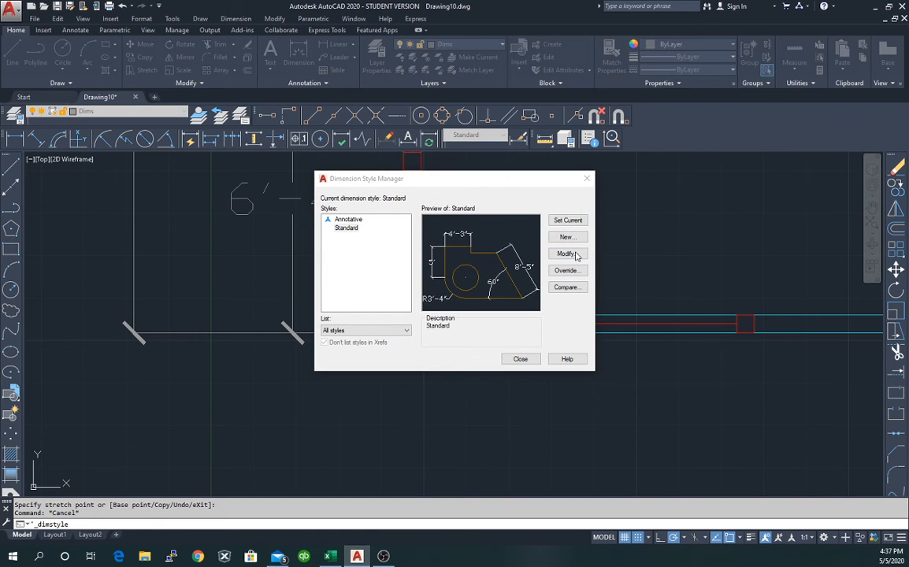
pyautogui.click(567, 254)
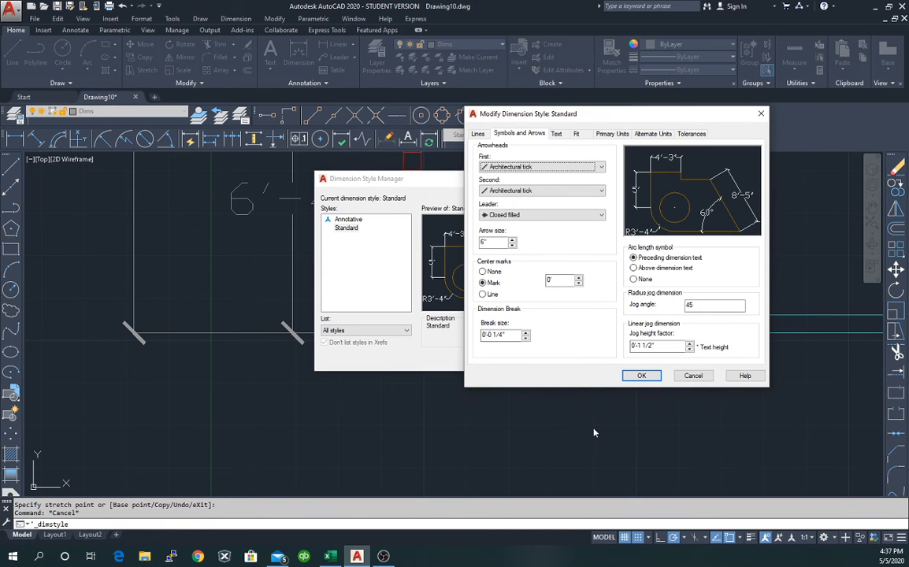
pyautogui.moveTo(510, 335); pyautogui.dragTo(483, 333)
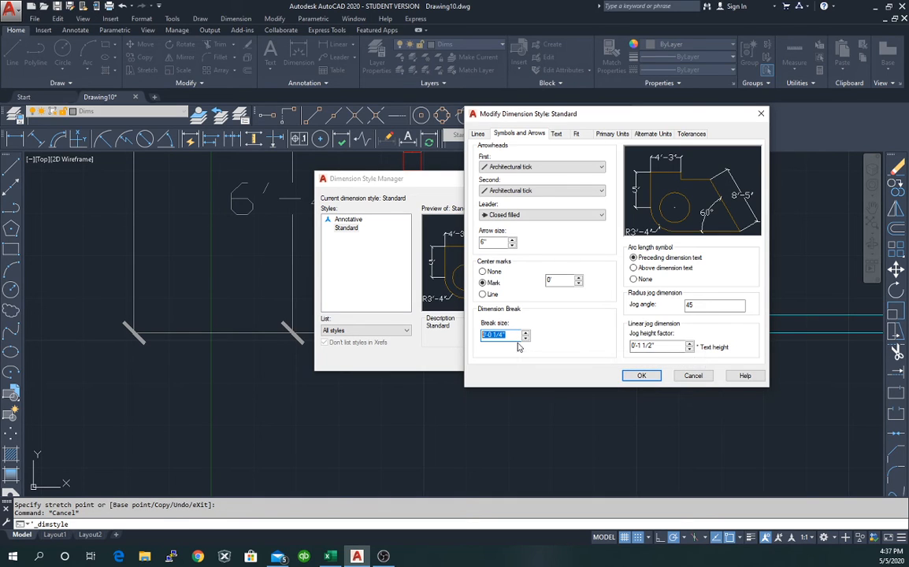
pyautogui.write('6')
pyautogui.click(518, 275)
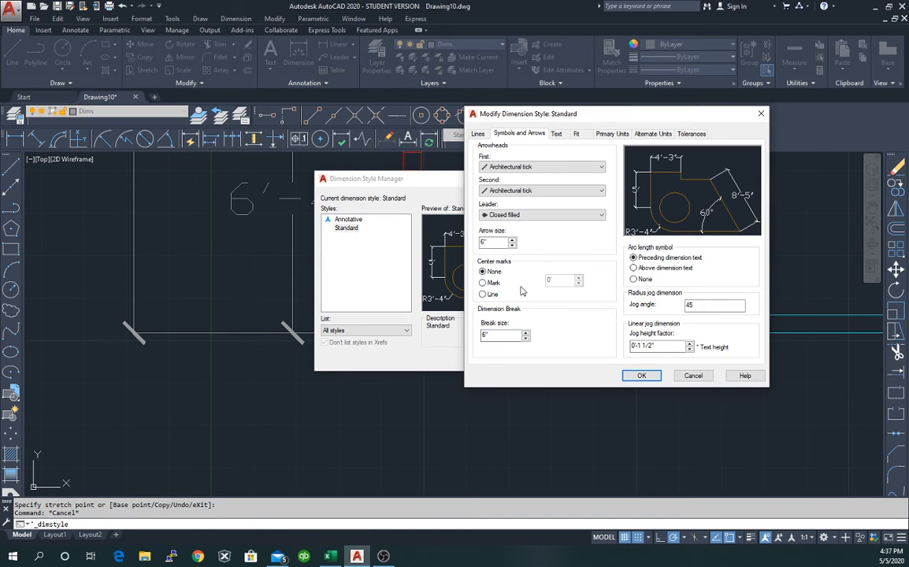
# Adjust the jog height factor to 0'-2 1/2" and return to the break size field.
pyautogui.click(656, 345)
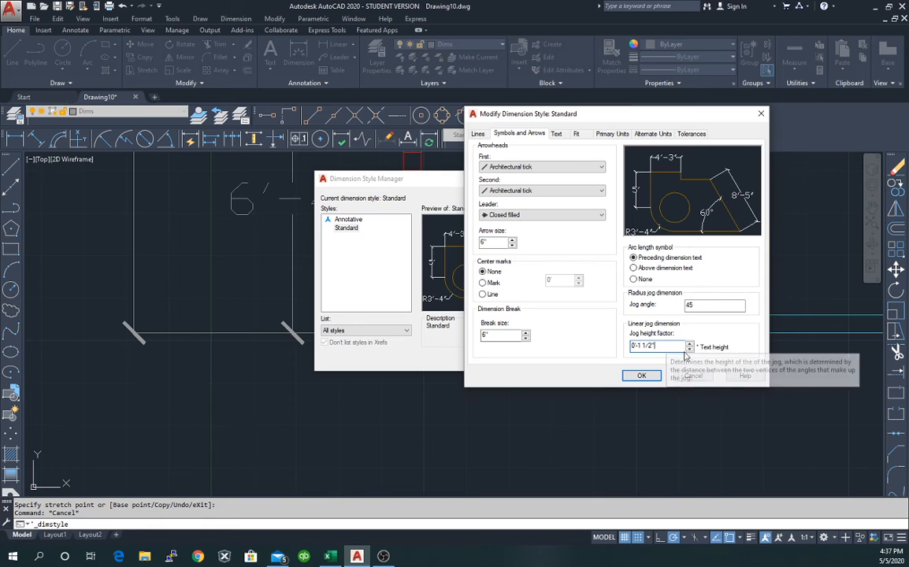
pyautogui.click(689, 344)
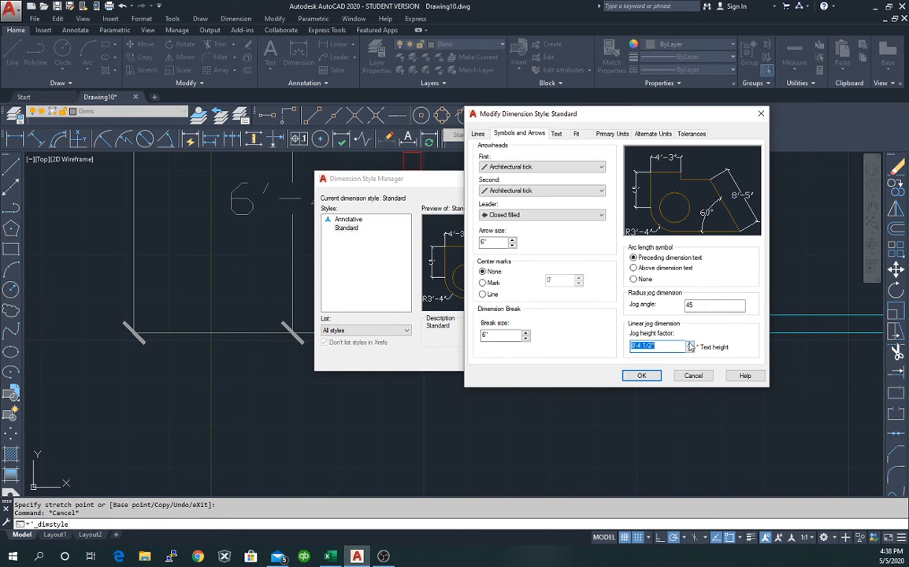
pyautogui.click(689, 344)
pyautogui.click(689, 349)
pyautogui.click(689, 350)
pyautogui.click(689, 351)
pyautogui.click(486, 334)
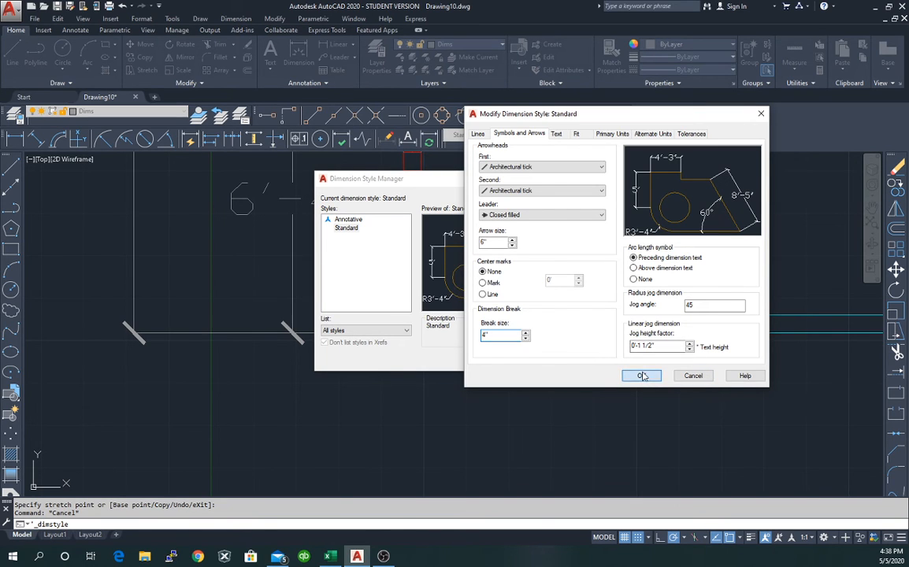
# Save the Standard style changes, then reopen its settings to confirm the 4" break size.
pyautogui.click(642, 376)
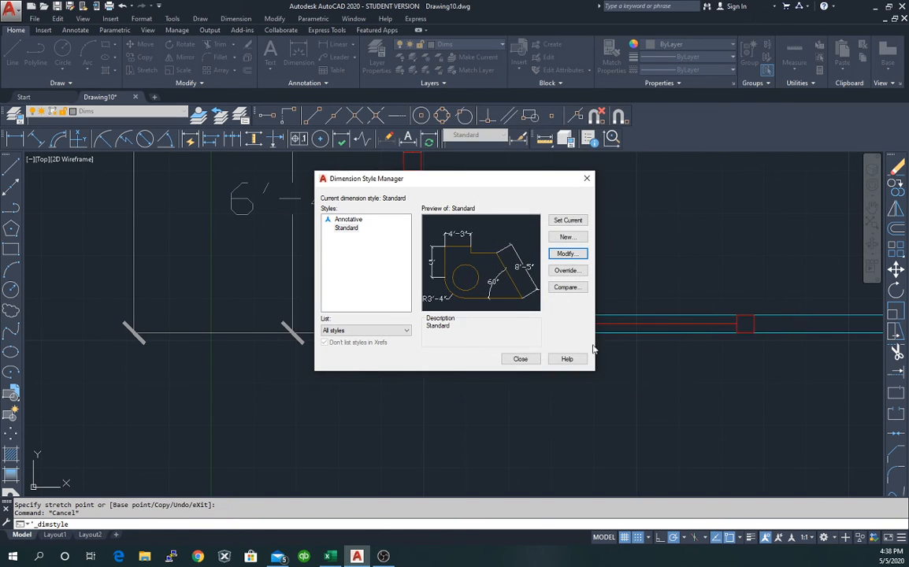
pyautogui.click(522, 359)
pyautogui.scroll(3, 455, 353)
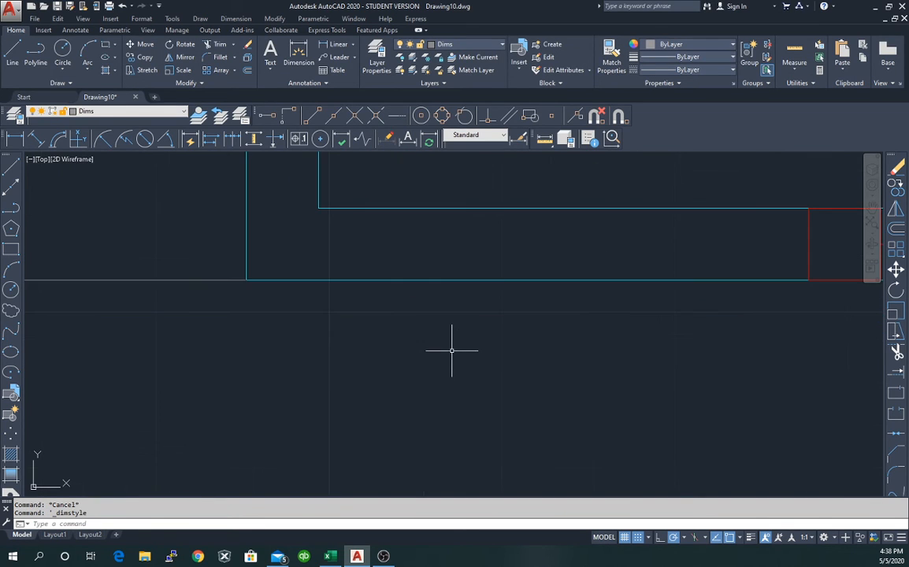
pyautogui.scroll(2, 234, 264)
pyautogui.scroll(4, 243, 270)
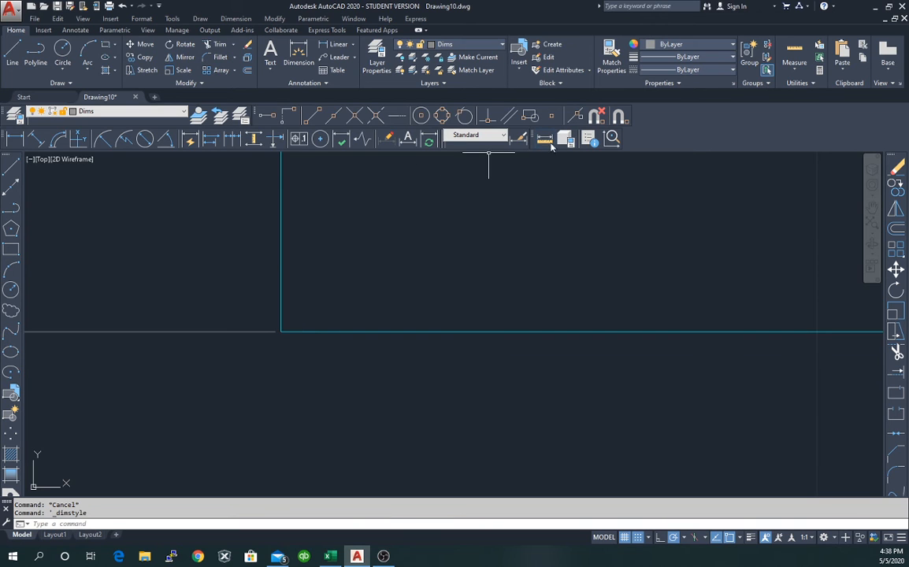
pyautogui.click(524, 139)
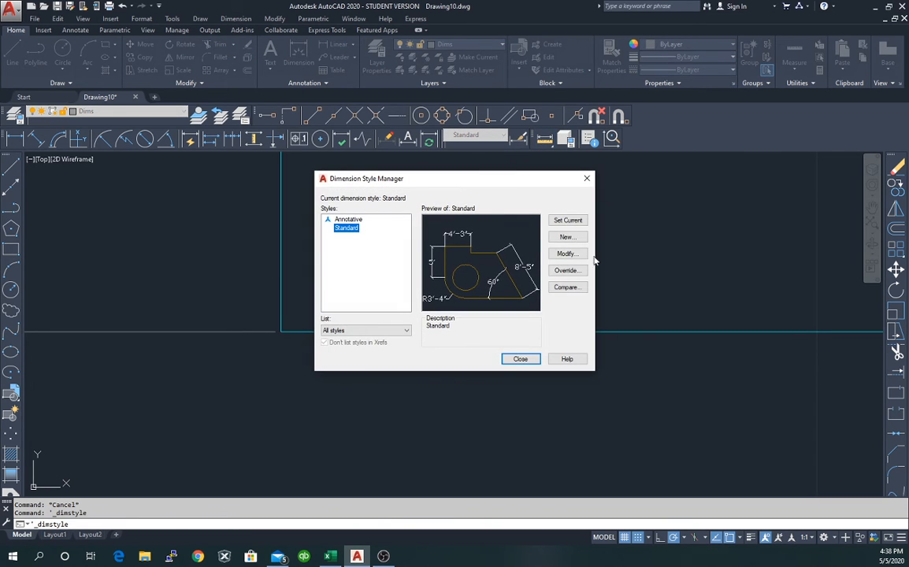
pyautogui.click(566, 253)
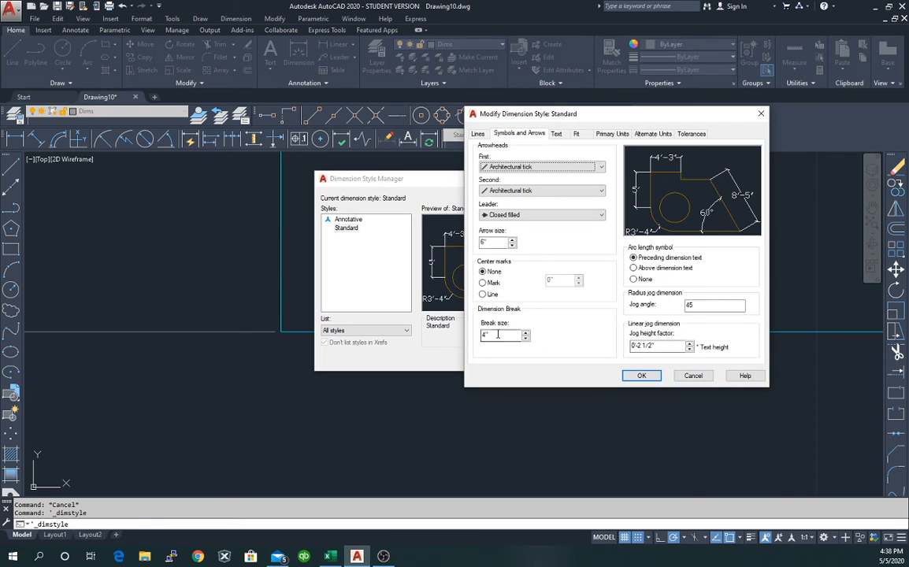
# On the Lines tab, change Extend beyond dim lines from 6 to 4 and close the style manager.
pyautogui.click(578, 134)
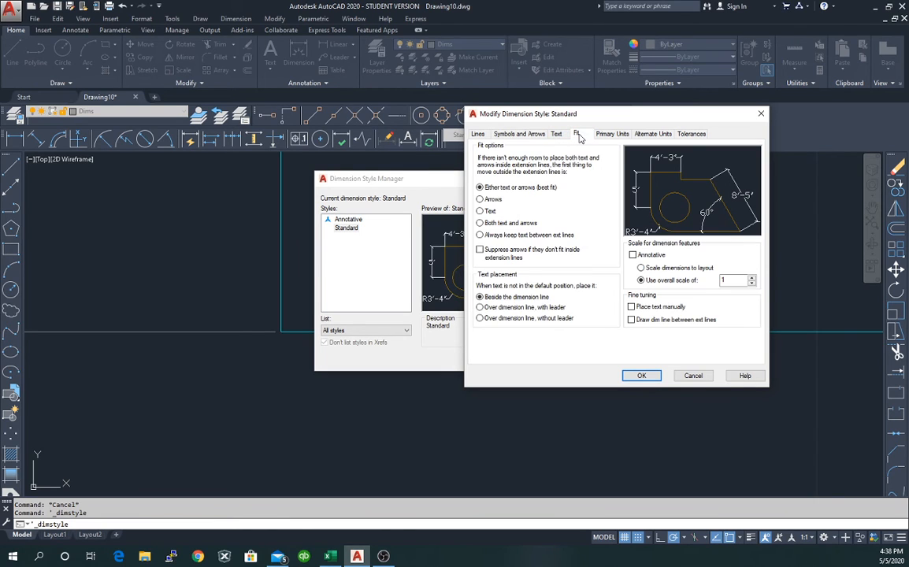
pyautogui.click(478, 135)
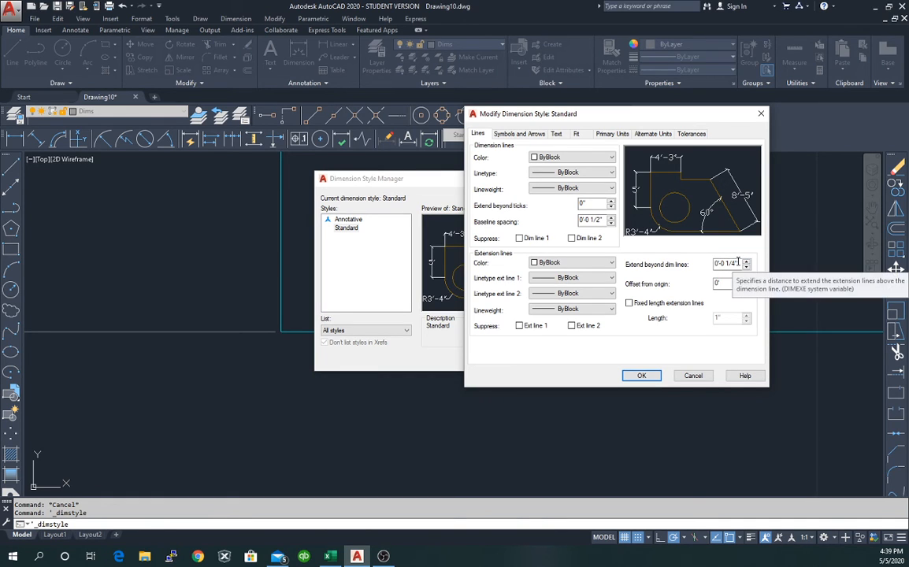
pyautogui.moveTo(742, 264); pyautogui.dragTo(718, 266)
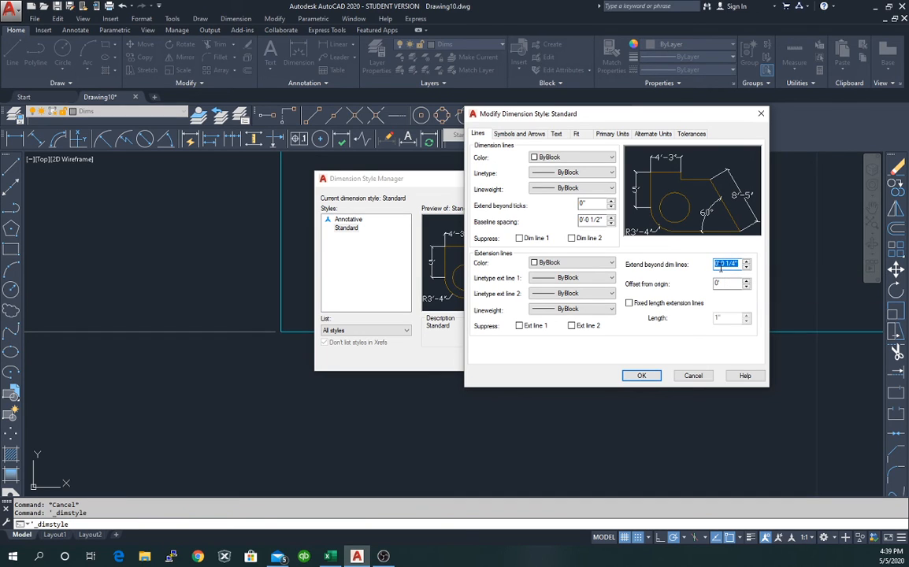
pyautogui.write('6')
pyautogui.doubleClick(726, 263)
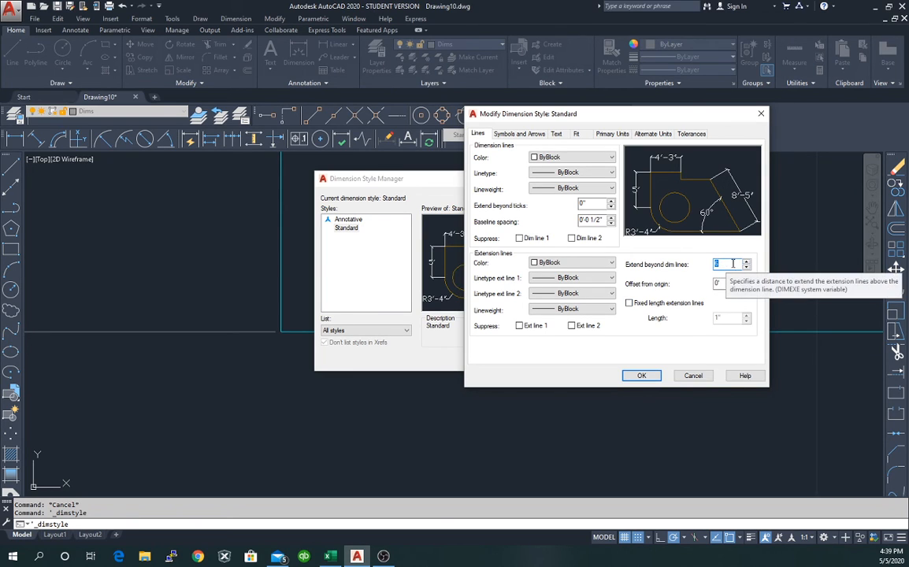
pyautogui.write('4')
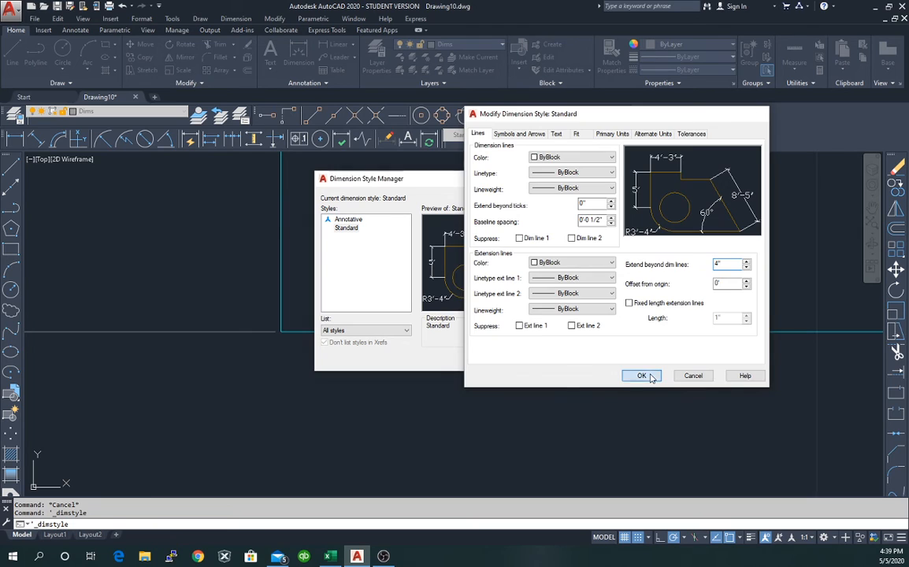
pyautogui.click(642, 375)
pyautogui.click(521, 359)
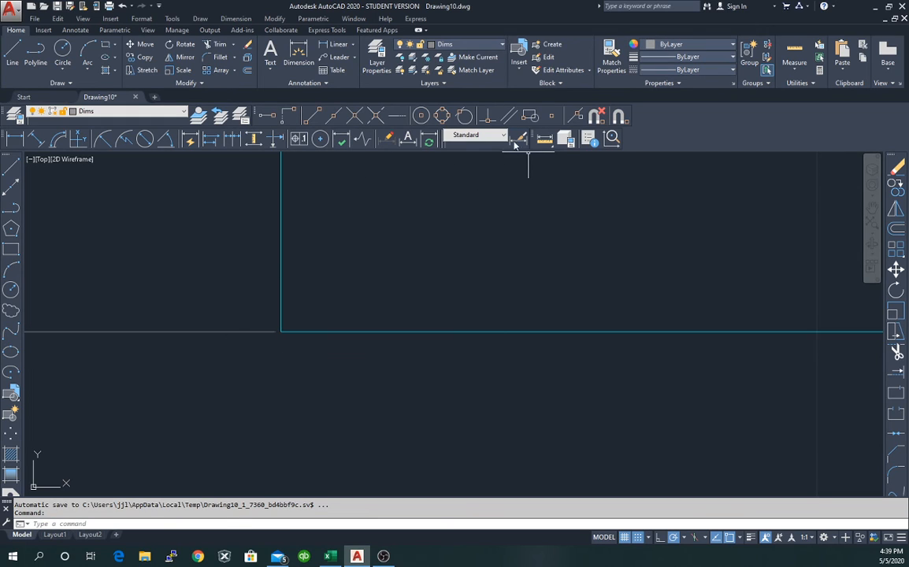
pyautogui.scroll(-2, 215, 261)
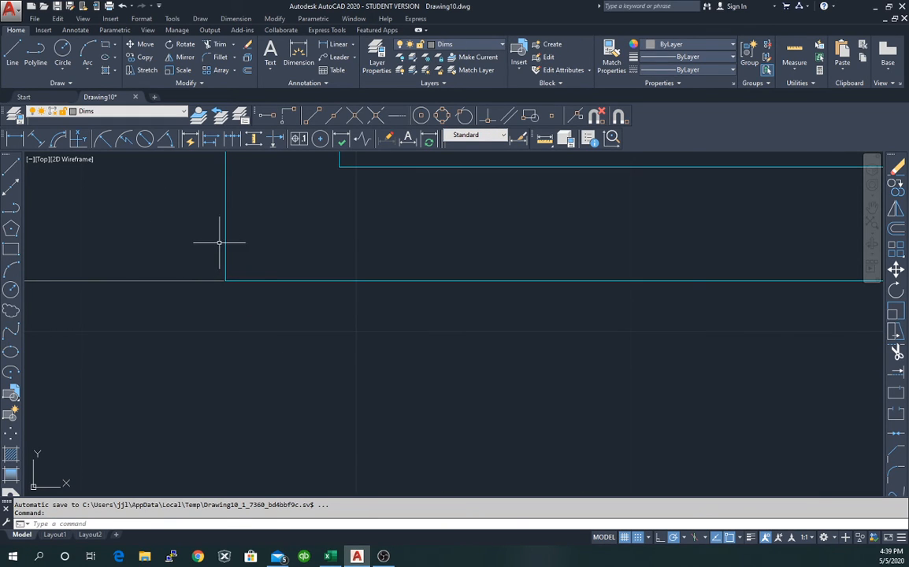
pyautogui.click(872, 224)
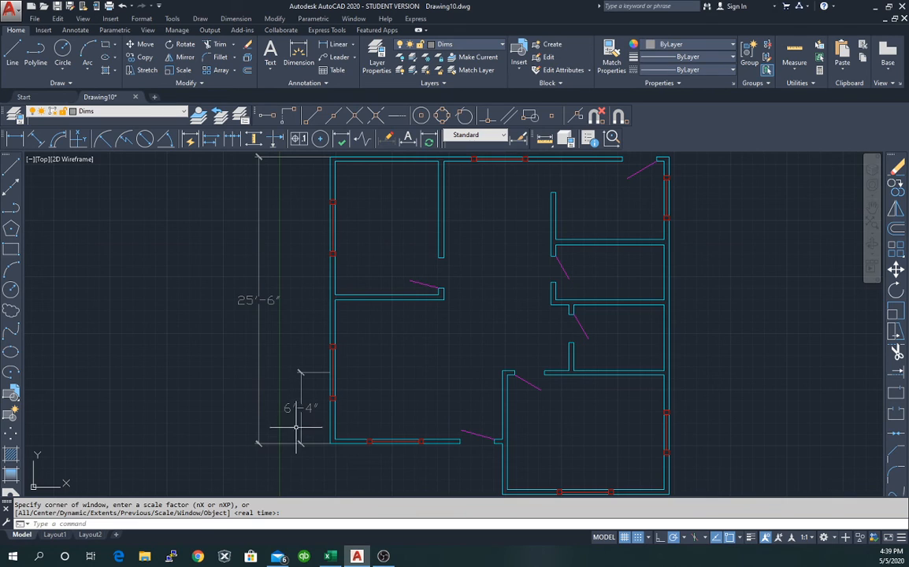
pyautogui.scroll(6, 314, 451)
pyautogui.scroll(6, 342, 437)
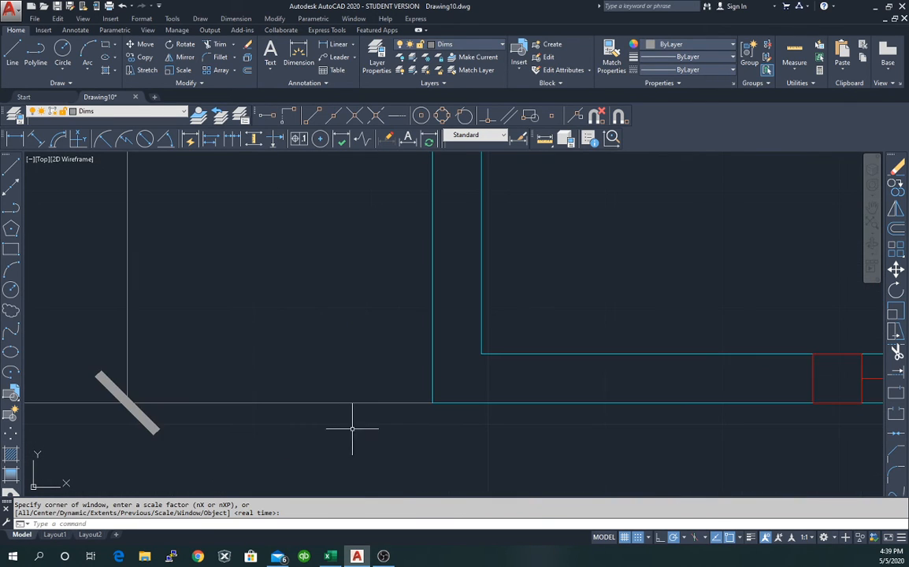
pyautogui.scroll(3, 488, 398)
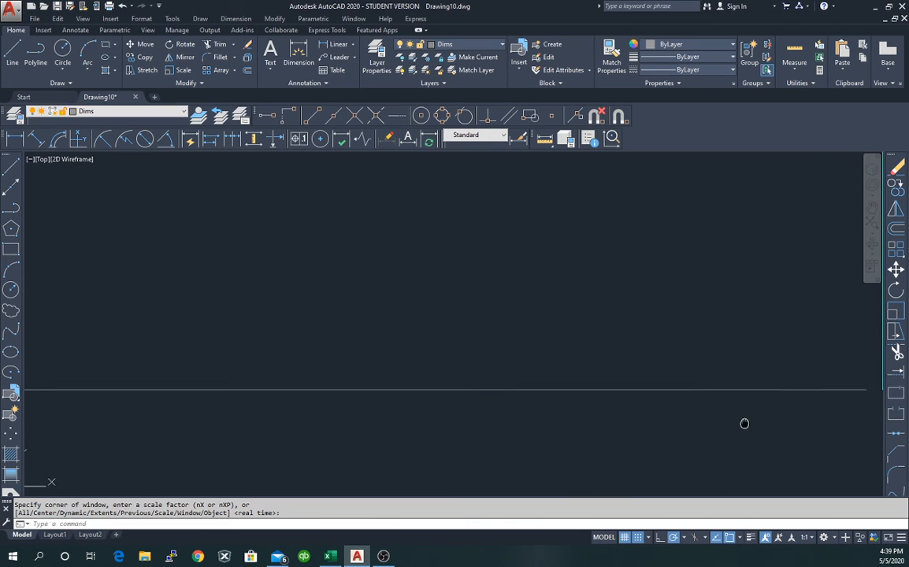
pyautogui.scroll(-3, 328, 428)
pyautogui.scroll(2, 440, 405)
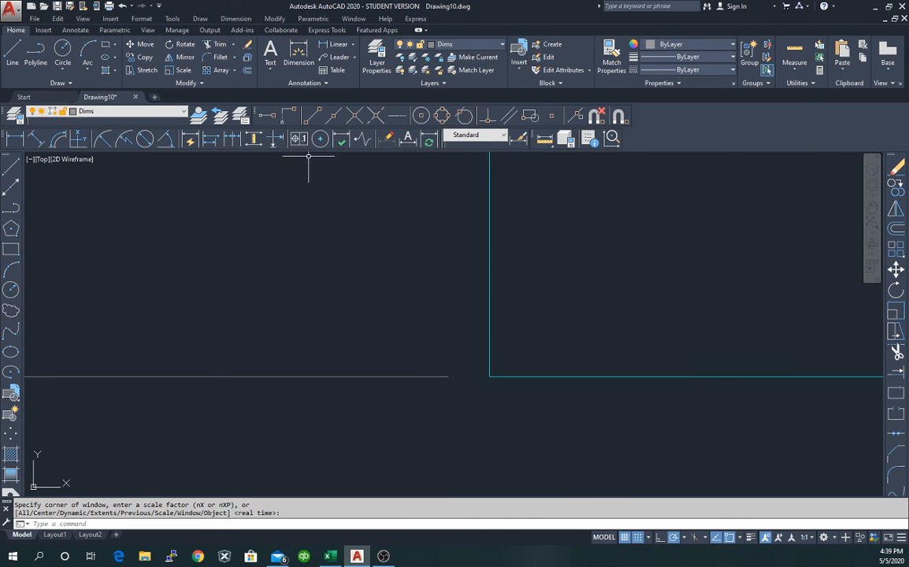
pyautogui.click(519, 138)
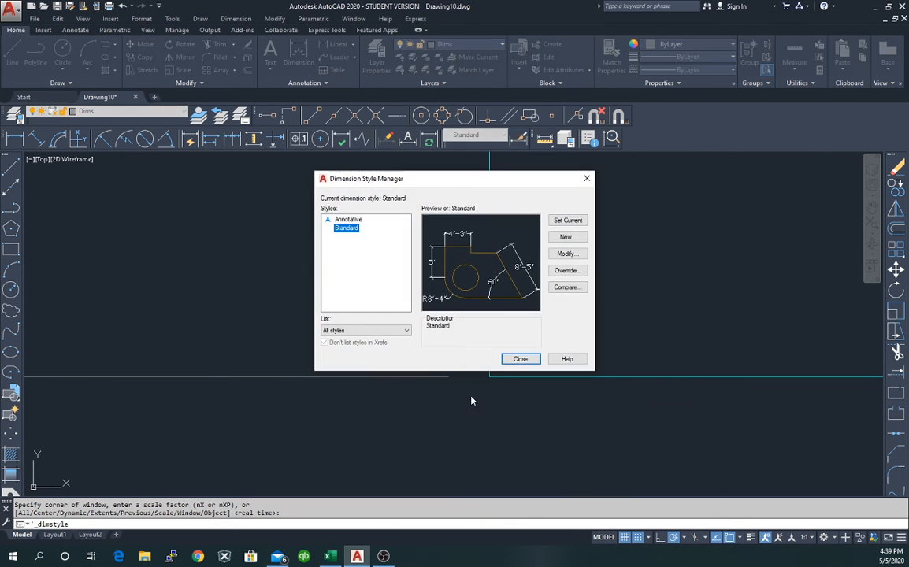
pyautogui.click(587, 179)
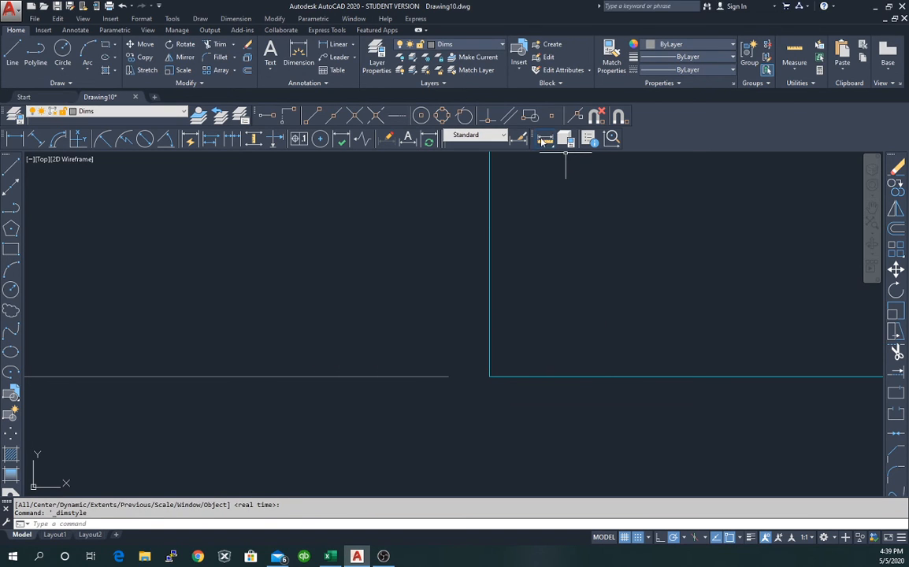
pyautogui.click(543, 140)
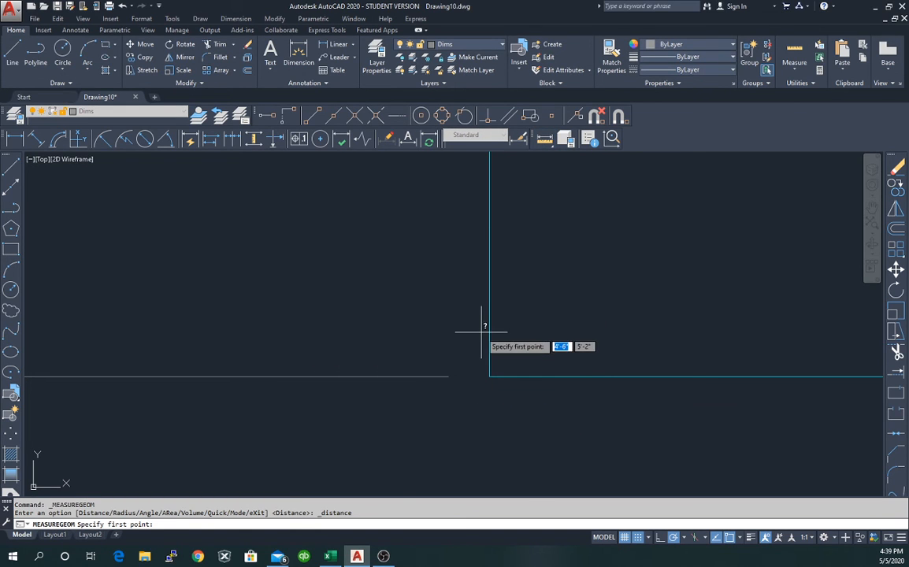
pyautogui.click(489, 376)
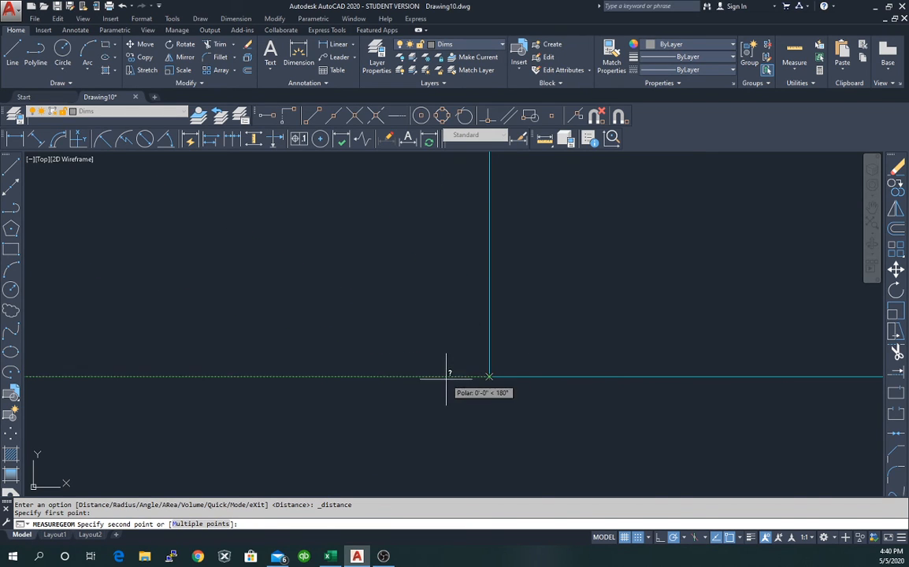
pyautogui.press('Escape')
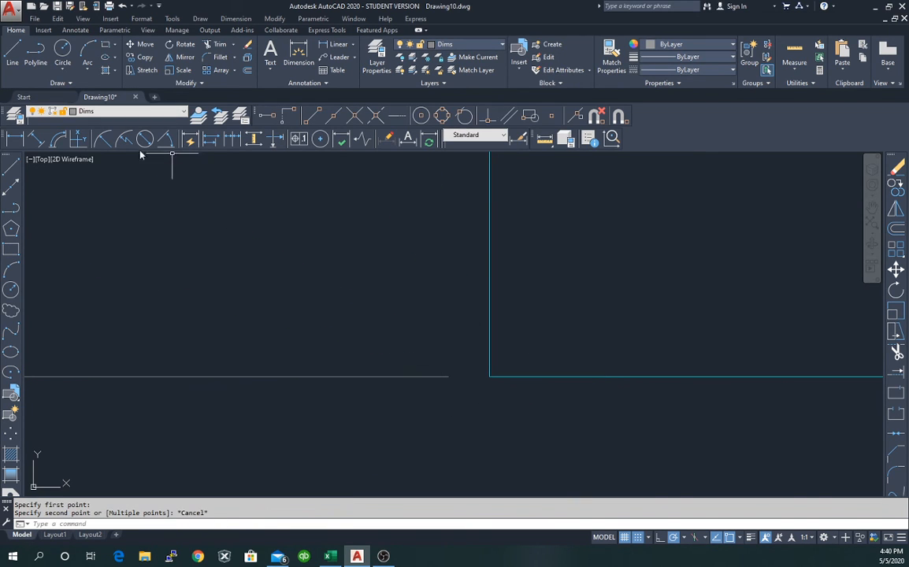
# Cancel the Line command and make Doors the current layer.
pyautogui.click(12, 168)
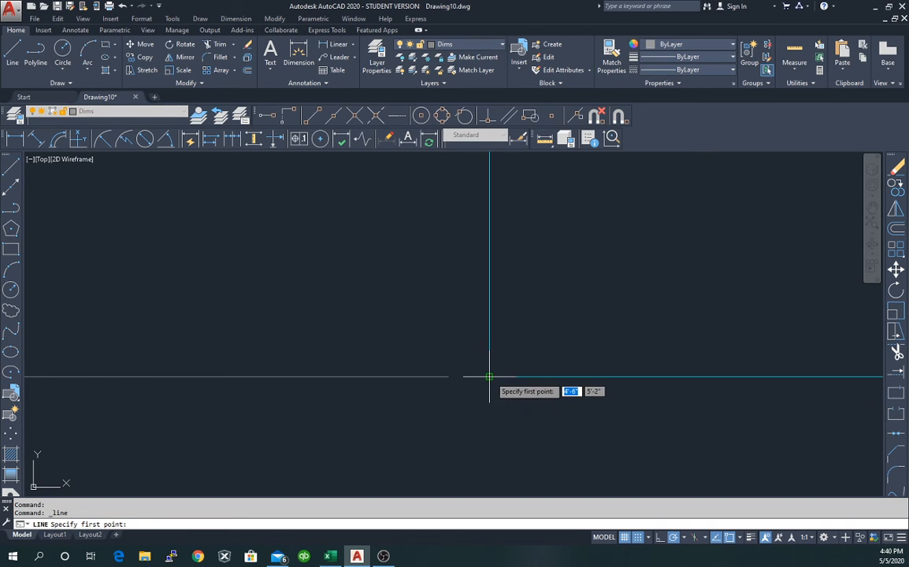
pyautogui.press('Escape')
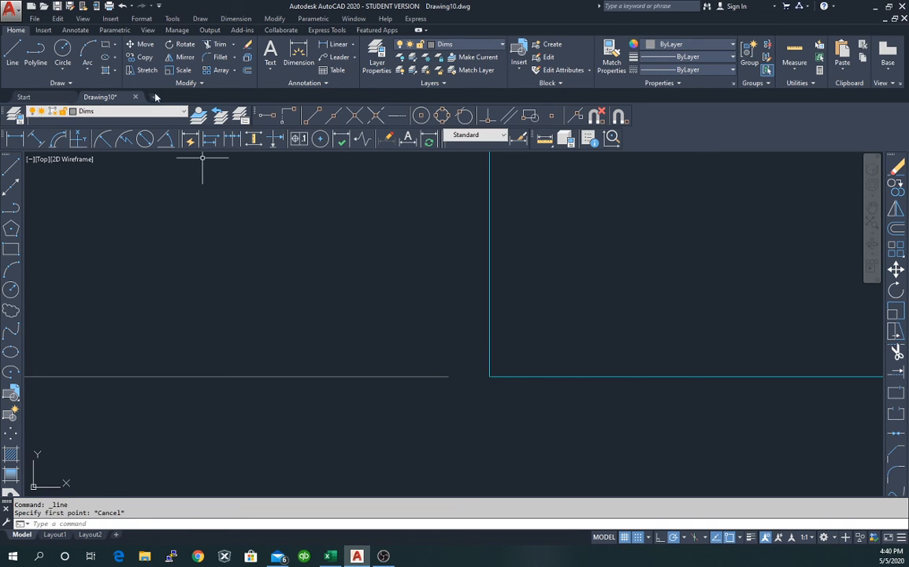
pyautogui.click(181, 112)
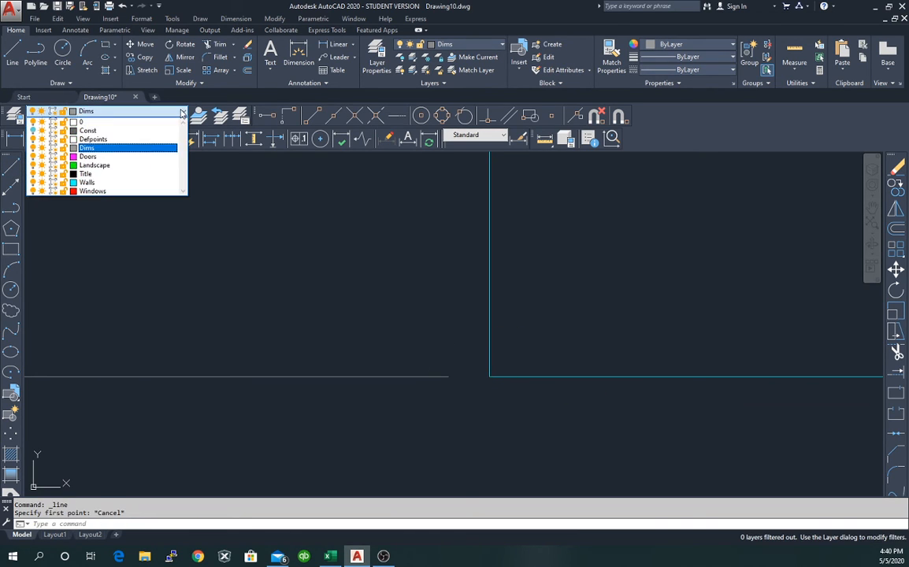
pyautogui.click(146, 156)
# Draw a short test line at the wall corner on the Doors layer, then delete it.
pyautogui.click(15, 167)
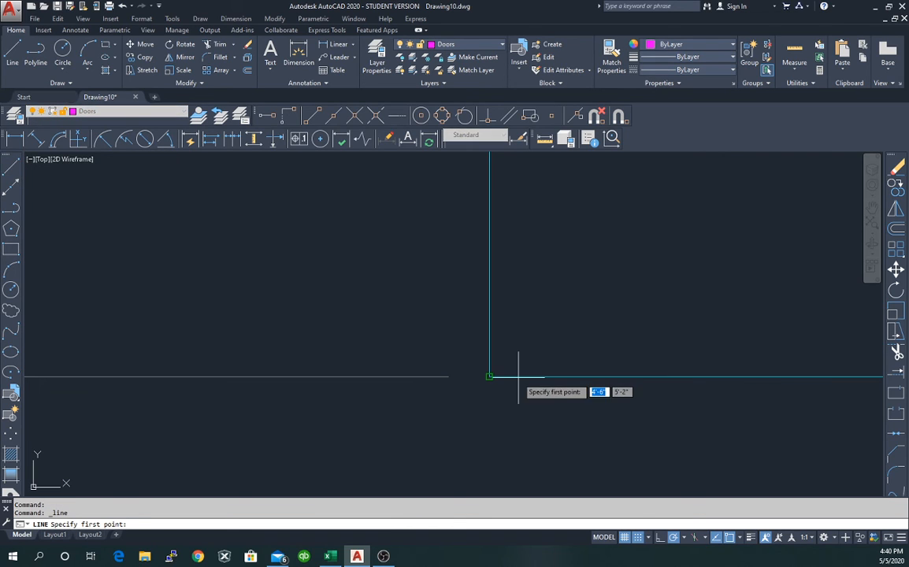
pyautogui.click(446, 376)
pyautogui.click(448, 377)
pyautogui.press('Escape')
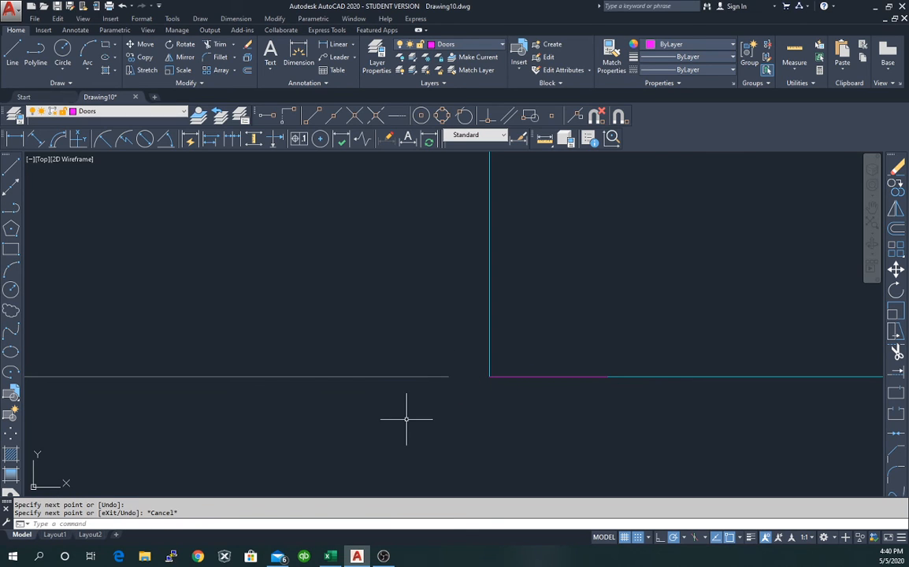
pyautogui.click(561, 377)
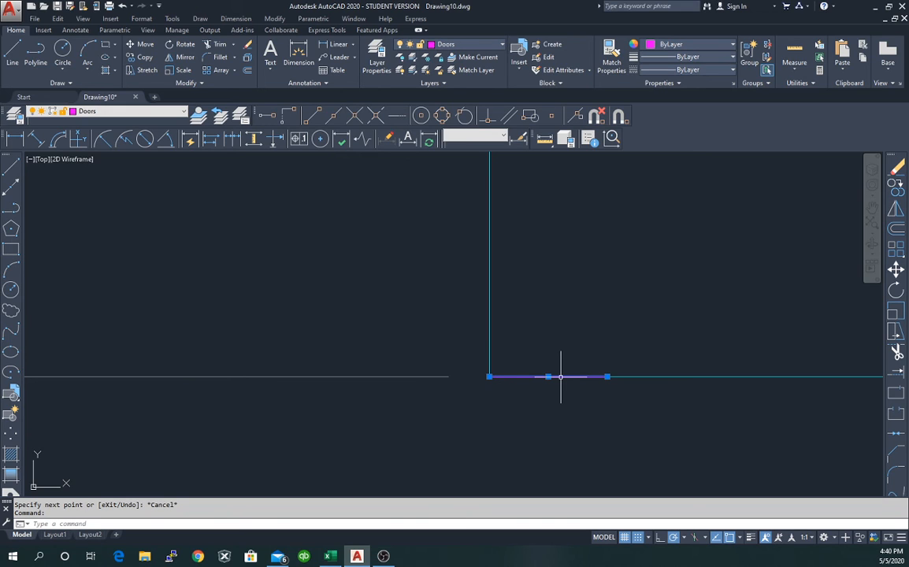
pyautogui.press('Delete')
pyautogui.scroll(-4, 560, 371)
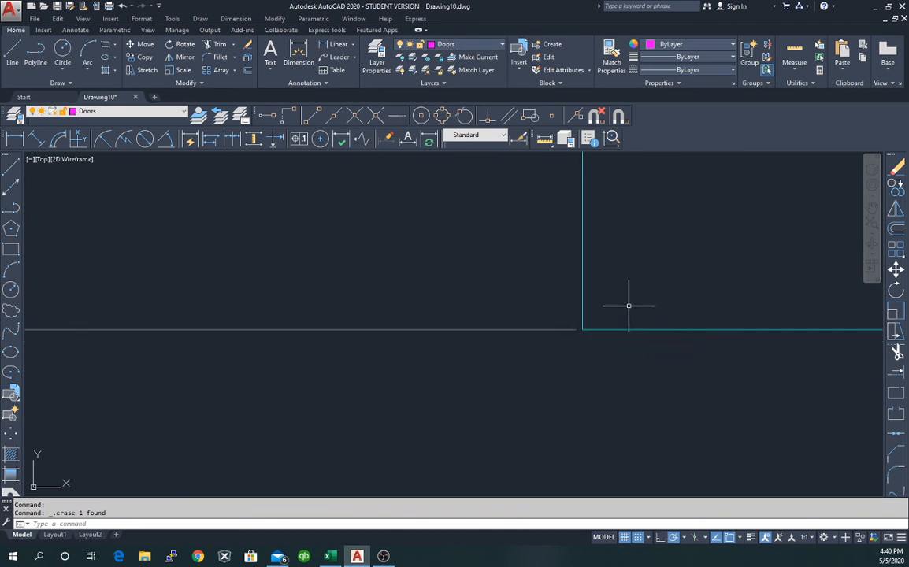
pyautogui.scroll(-3, 704, 263)
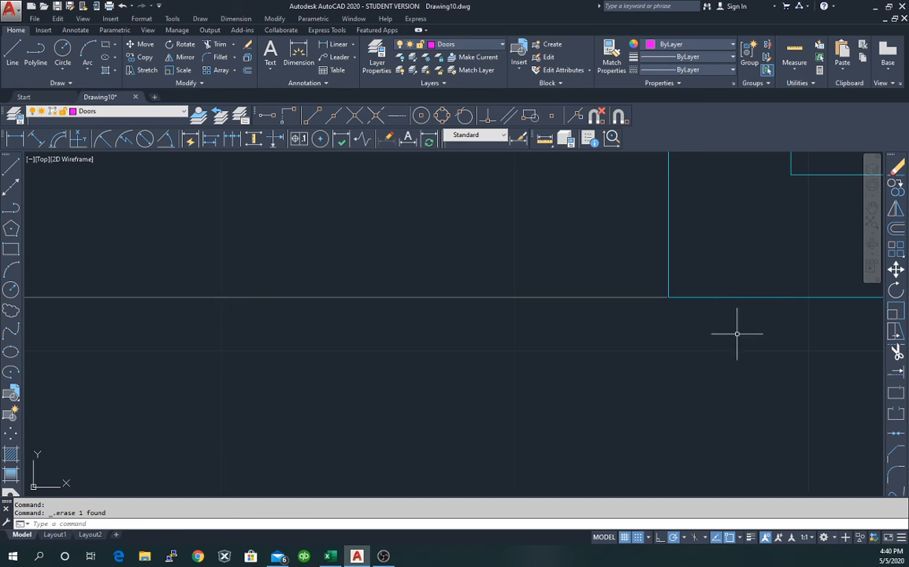
pyautogui.scroll(2, 750, 325)
pyautogui.scroll(-2, 747, 323)
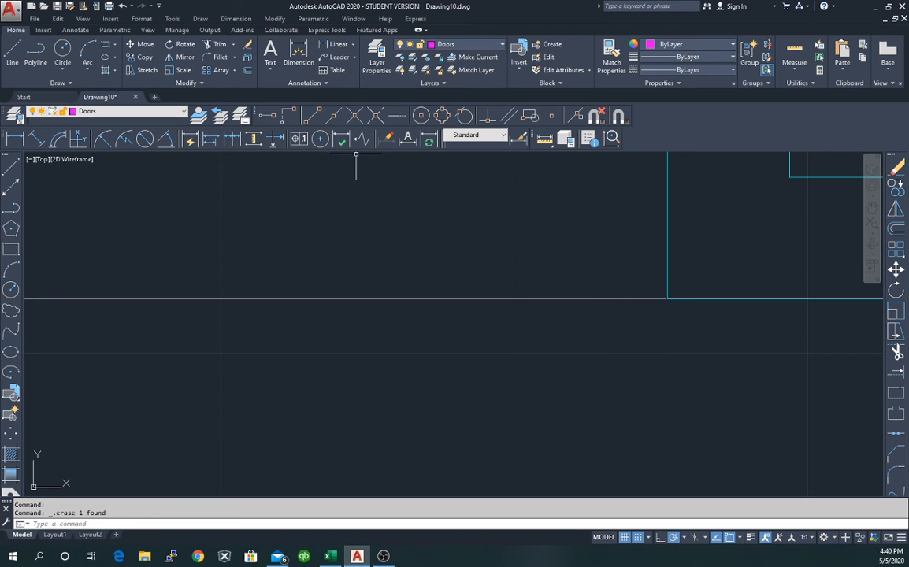
# Set the Standard style's extension-line offset from origin to 4' and accept.
pyautogui.click(519, 140)
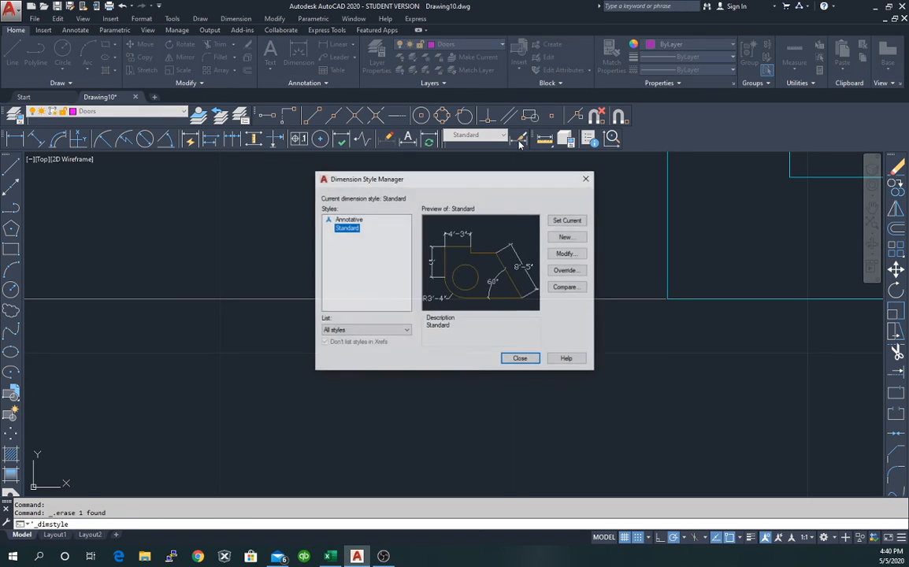
pyautogui.click(579, 257)
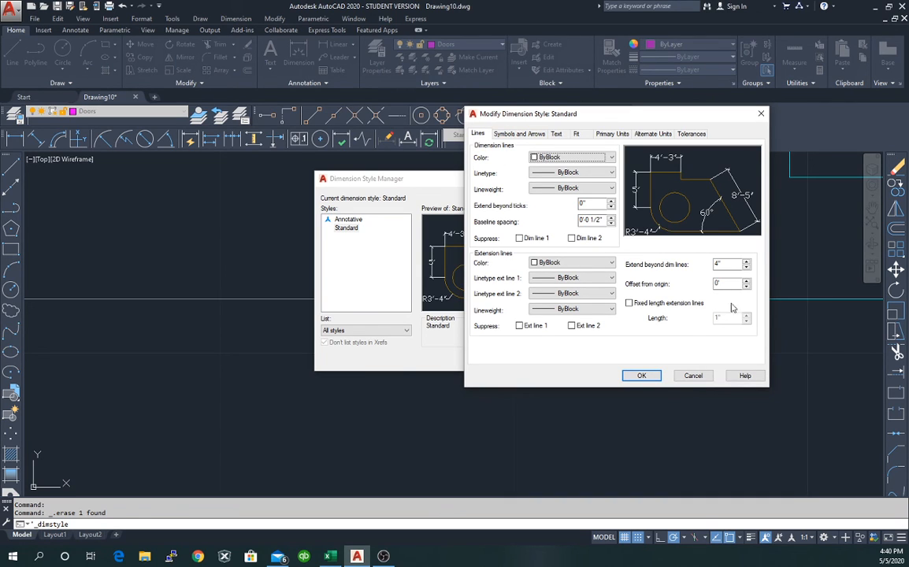
pyautogui.doubleClick(715, 283)
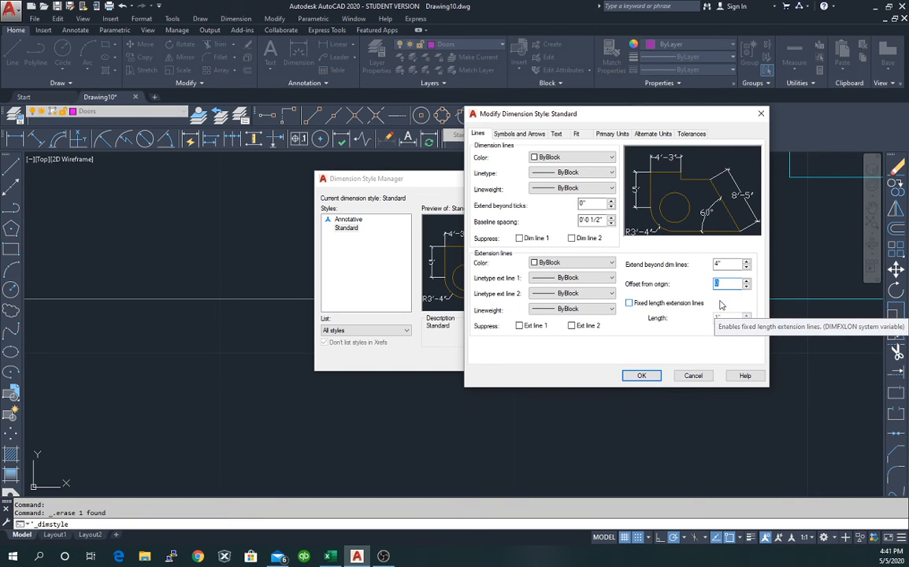
pyautogui.write("4'")
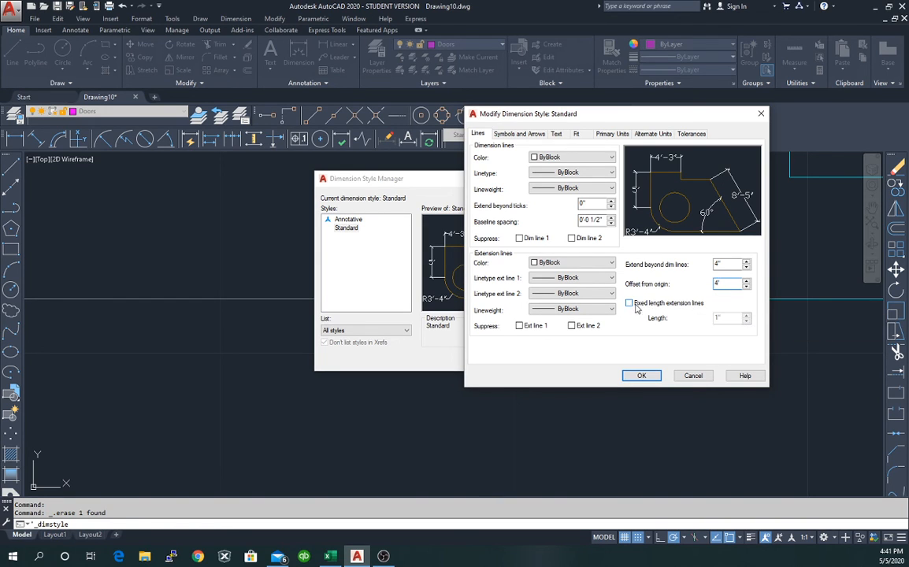
pyautogui.click(642, 375)
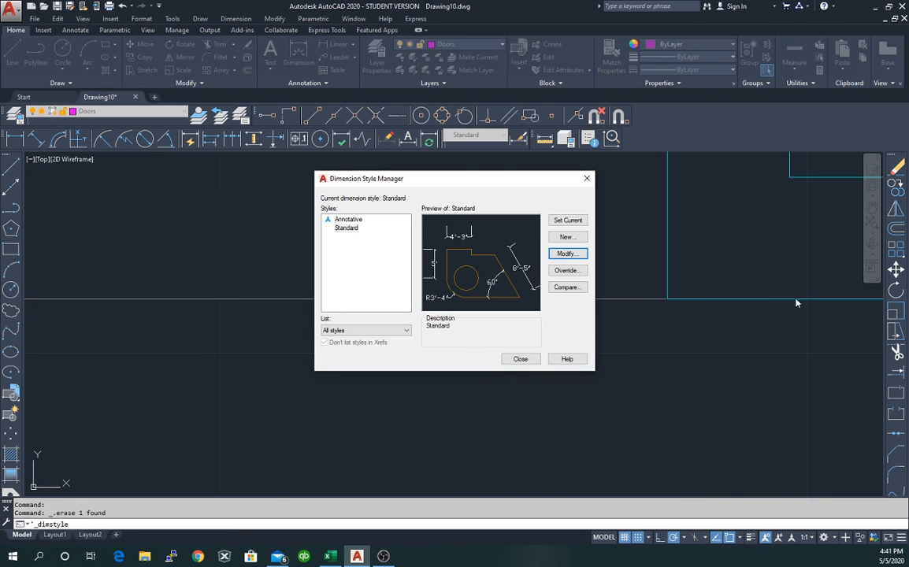
# Change the offset from origin to 2' instead and close the Dimension Style Manager.
pyautogui.click(568, 256)
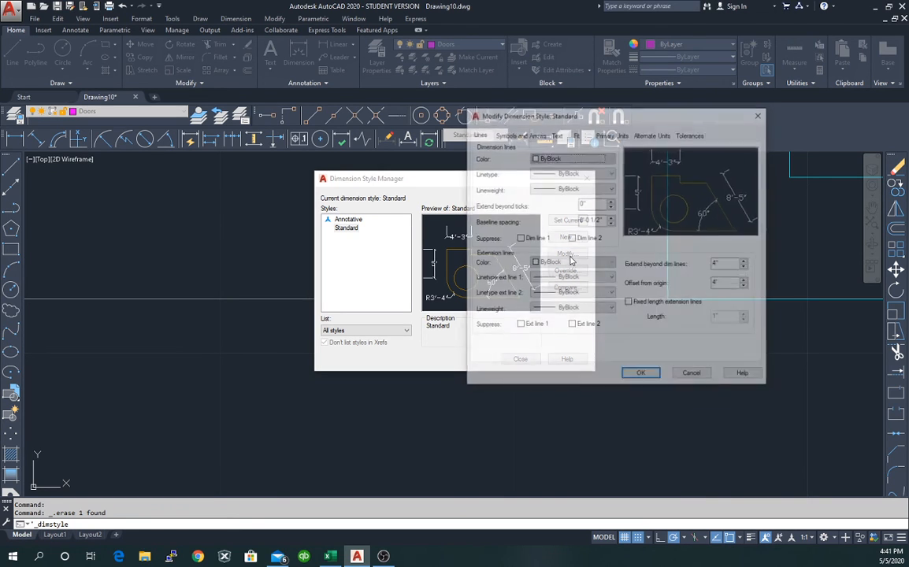
pyautogui.doubleClick(718, 282)
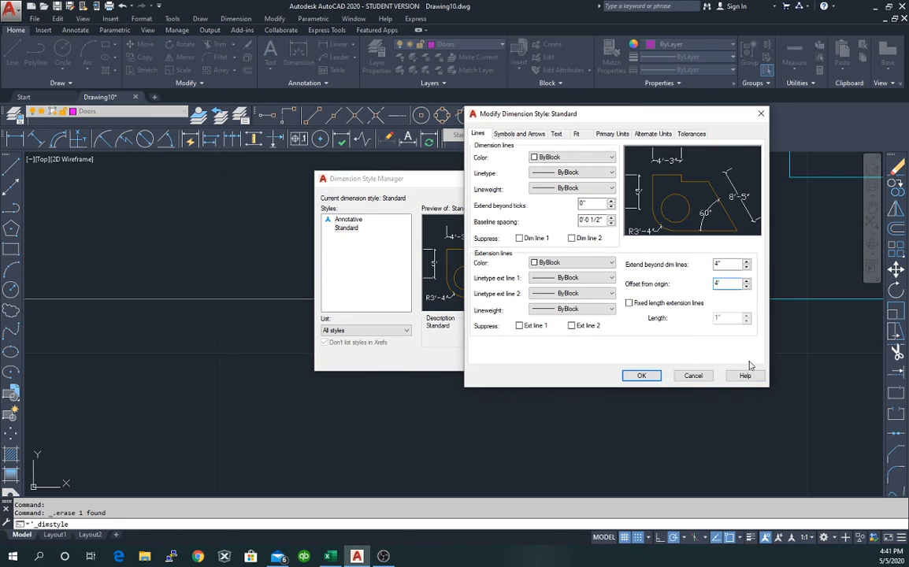
pyautogui.write("2'")
pyautogui.click(650, 377)
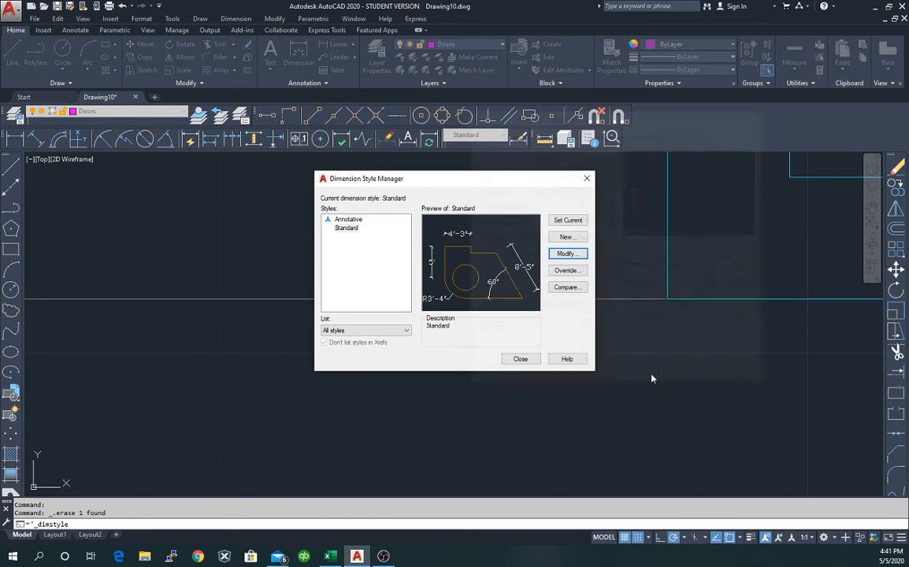
pyautogui.click(522, 359)
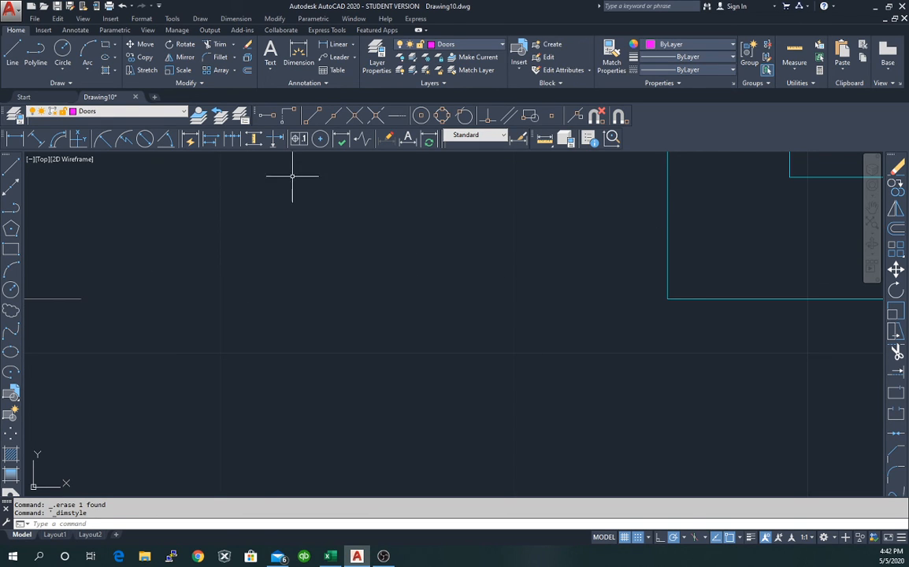
# Set the Standard style's Extend beyond dim lines to 0" and close the manager.
pyautogui.click(518, 139)
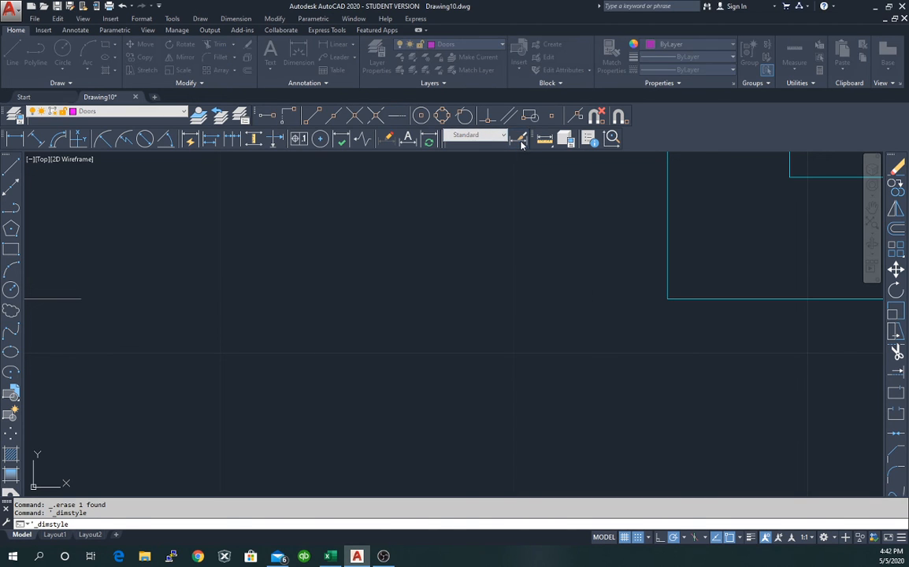
pyautogui.click(566, 253)
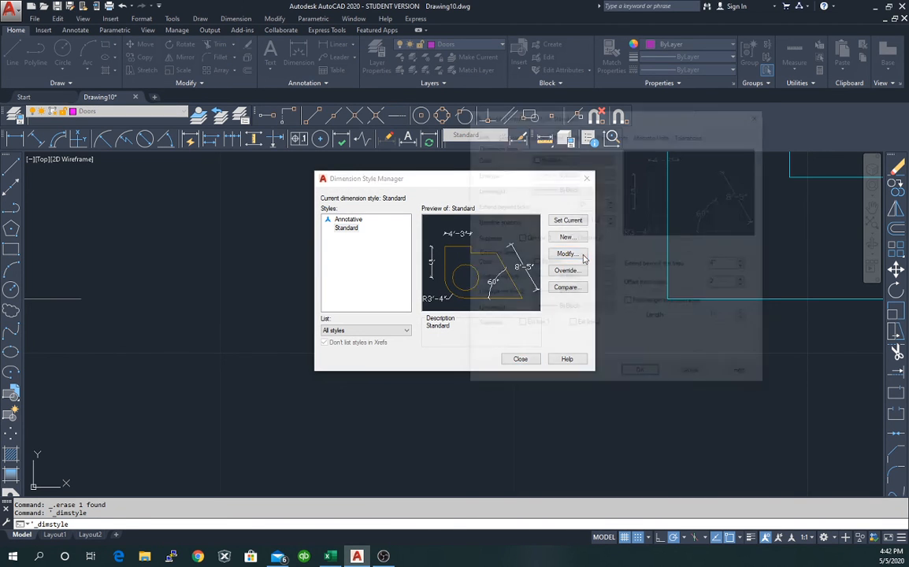
pyautogui.click(720, 264)
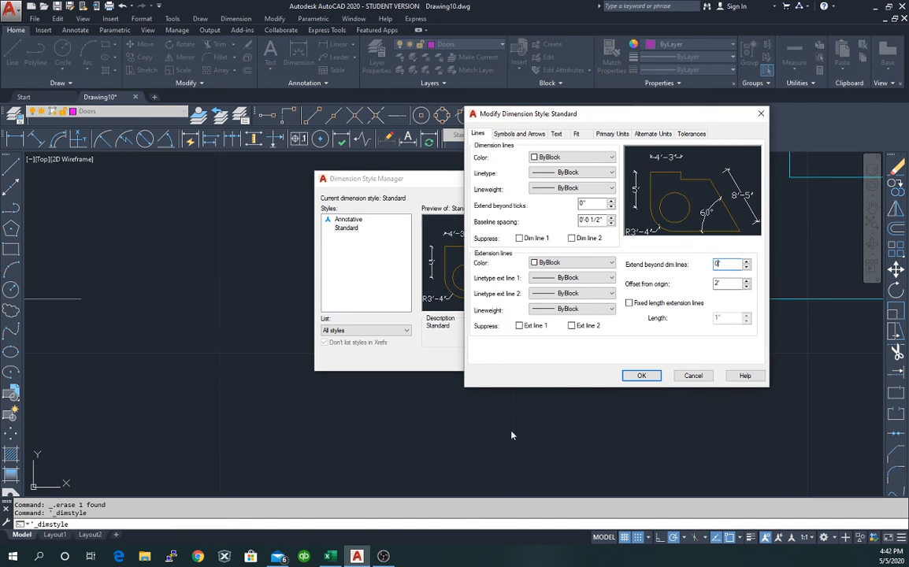
pyautogui.click(641, 376)
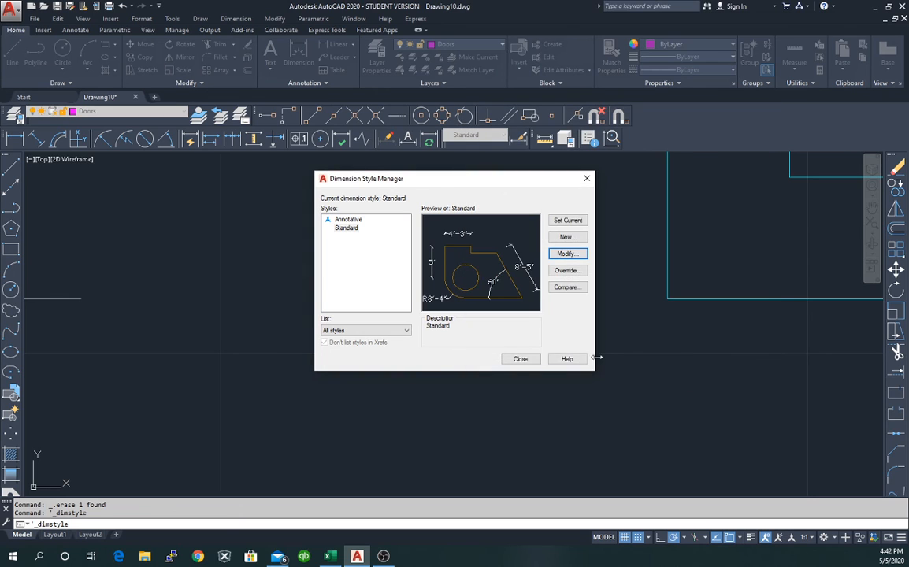
pyautogui.click(520, 359)
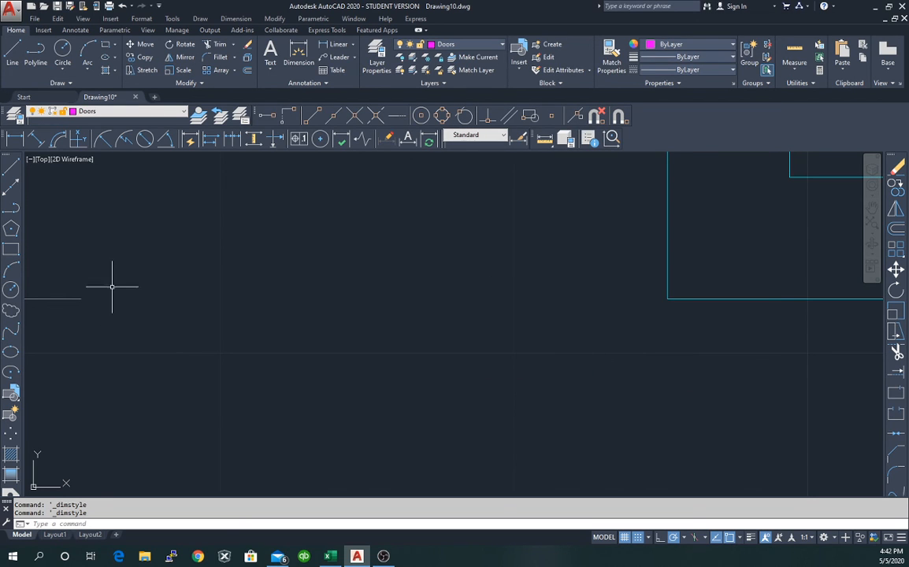
# Change the Standard style's offset from origin to 1' and return to the drawing.
pyautogui.click(81, 298)
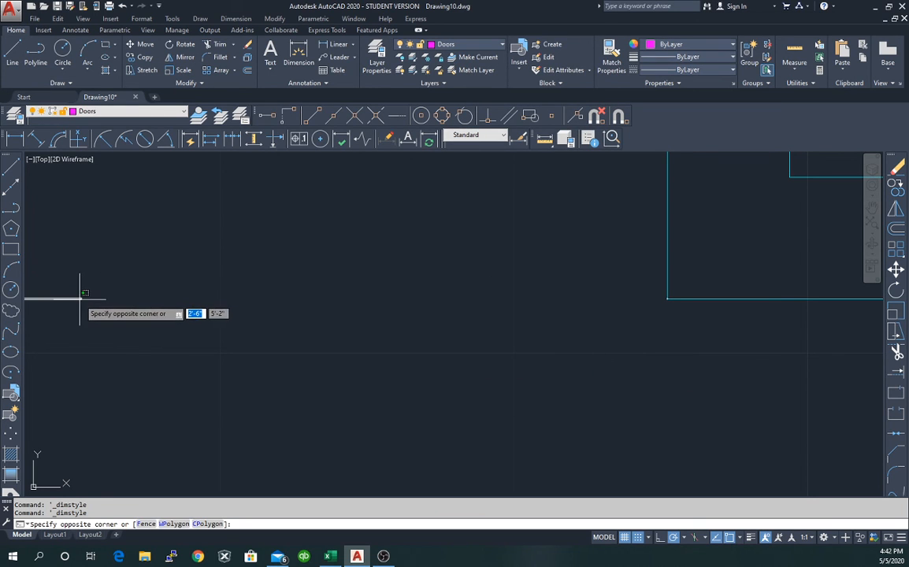
pyautogui.press('Escape')
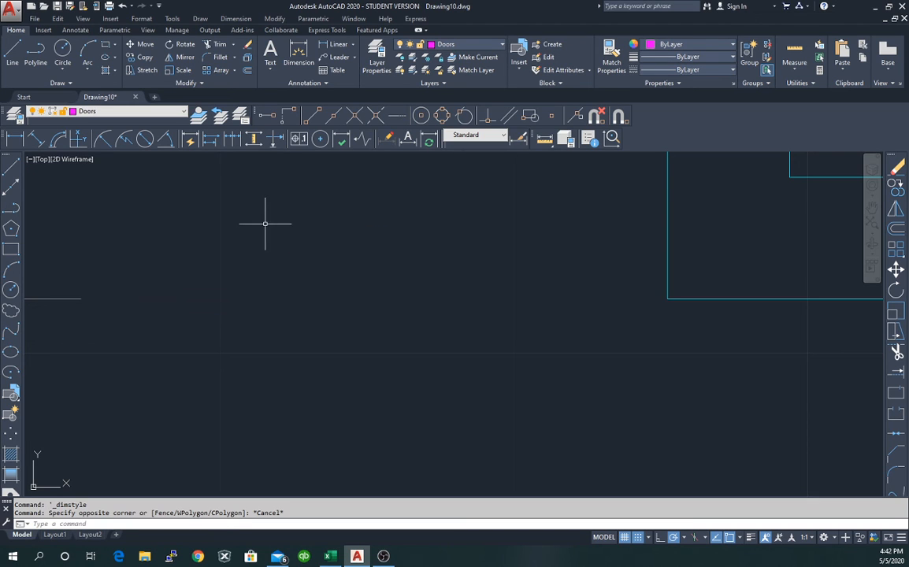
pyautogui.click(519, 139)
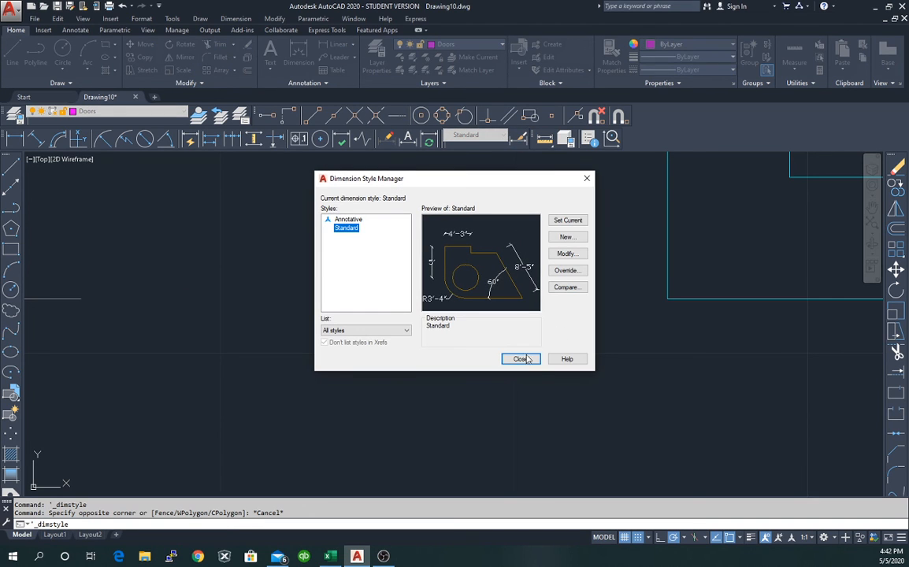
pyautogui.click(567, 253)
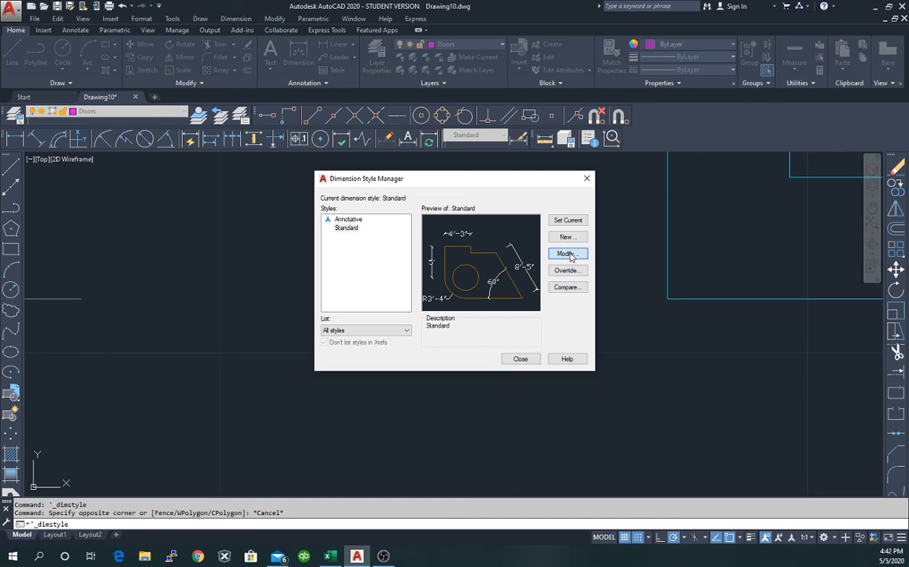
pyautogui.click(717, 283)
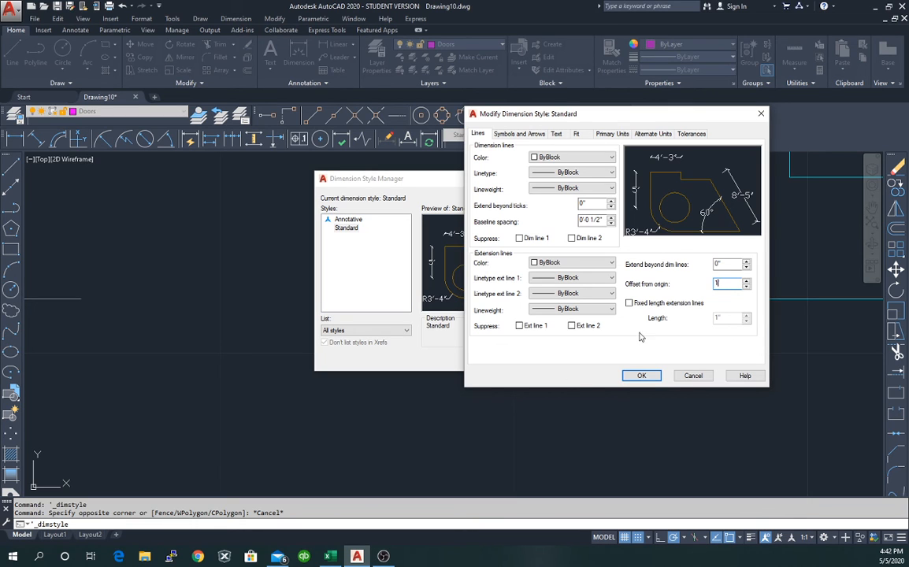
pyautogui.click(642, 375)
pyautogui.click(520, 360)
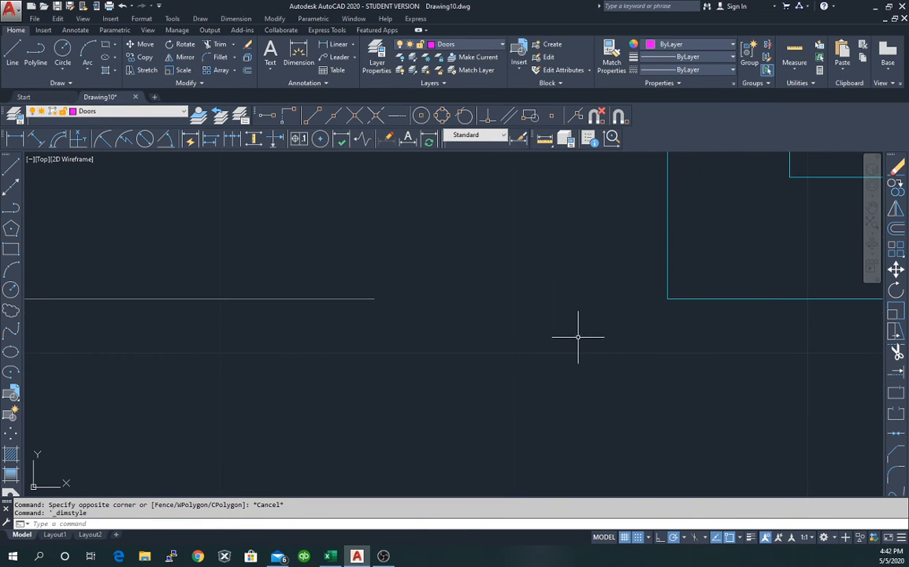
# Inspect the 6'-4" dimension, then bring up the Dimension Style Manager again.
pyautogui.scroll(-5, 575, 335)
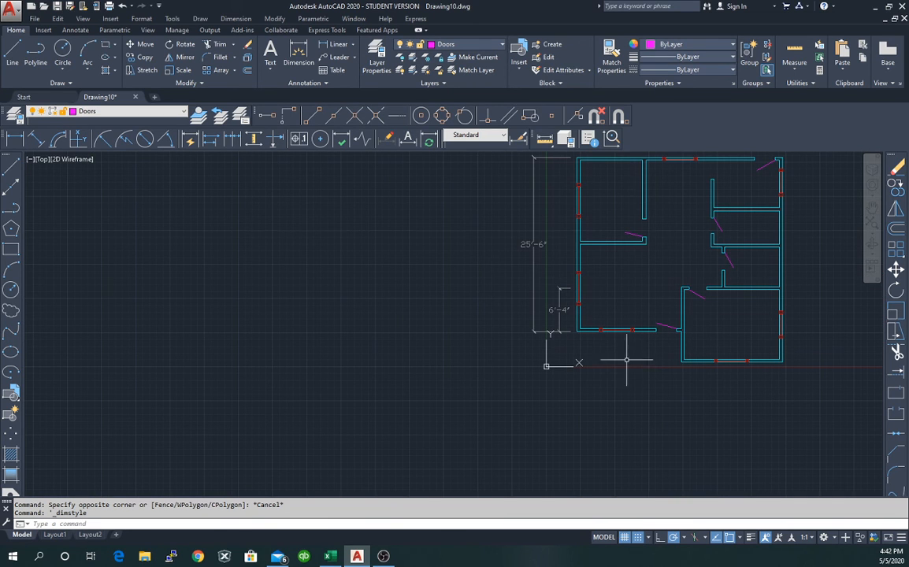
pyautogui.scroll(4, 591, 363)
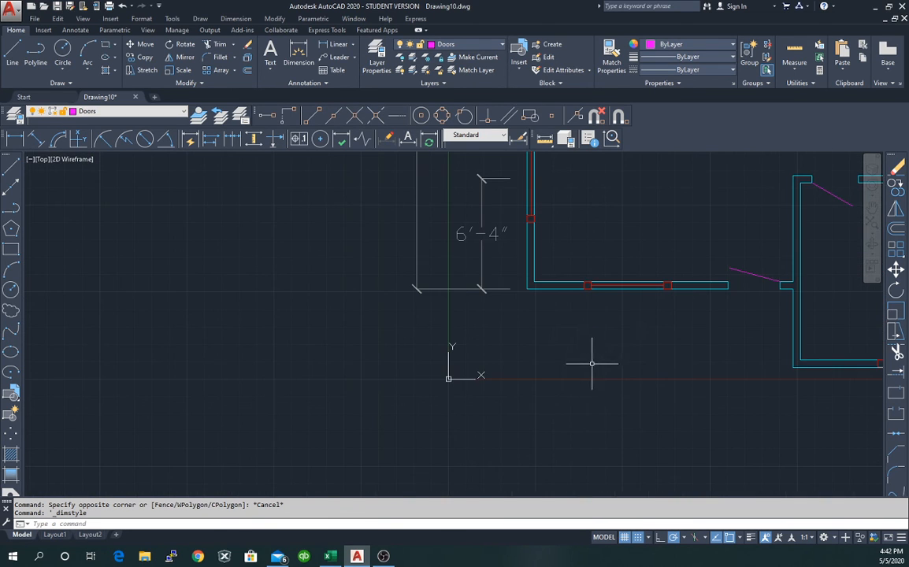
pyautogui.click(510, 289)
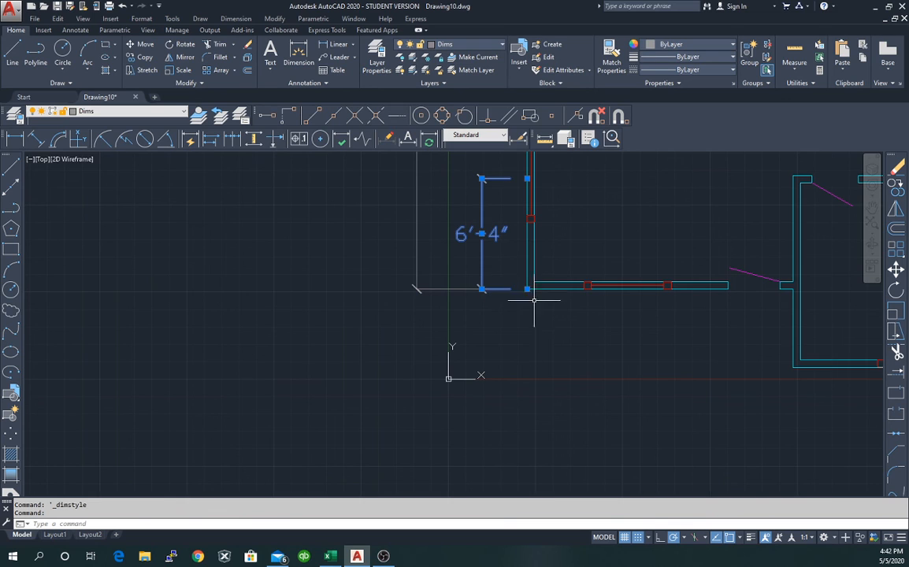
pyautogui.scroll(4, 529, 307)
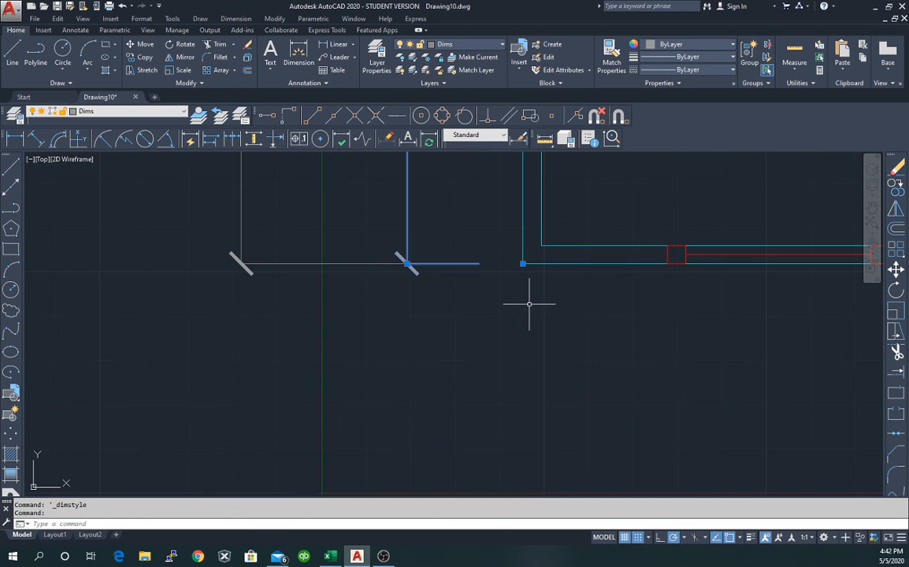
pyautogui.press('Escape')
pyautogui.click(520, 139)
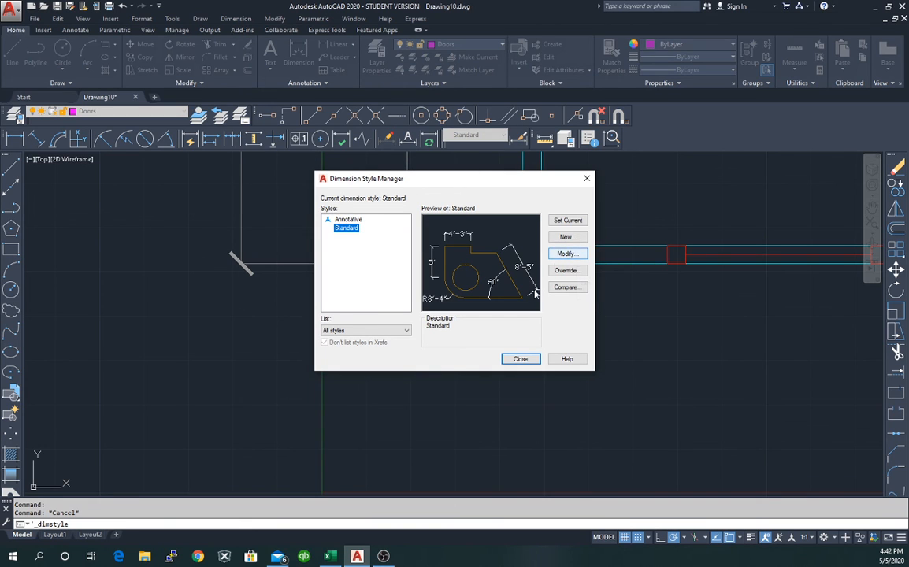
# Nudge the Standard style's offset from origin with the spinner arrows and accept.
pyautogui.click(568, 254)
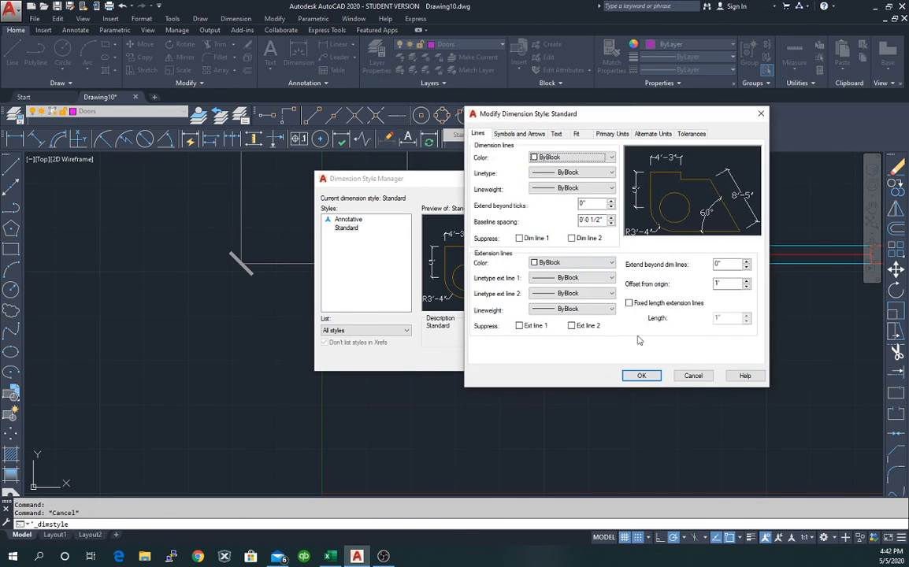
pyautogui.click(747, 281)
pyautogui.click(746, 287)
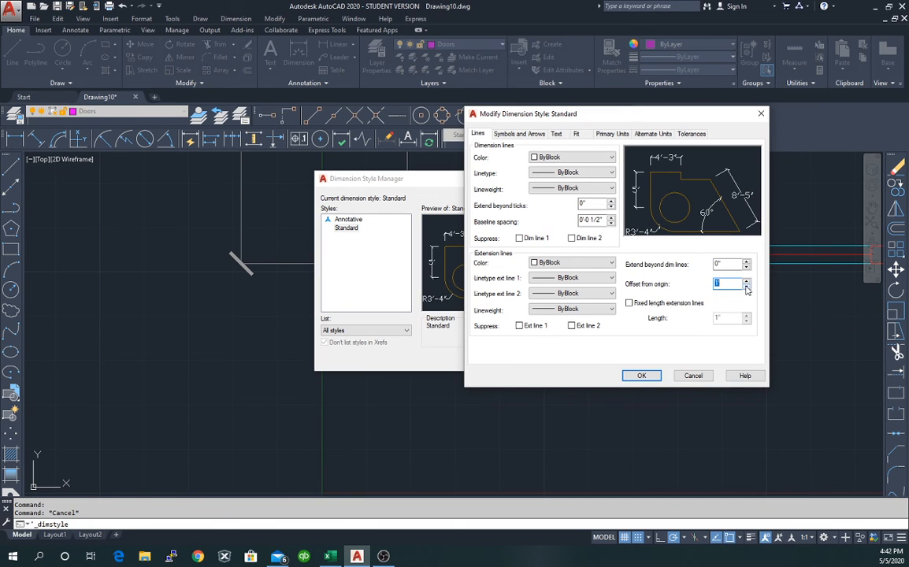
pyautogui.click(747, 281)
pyautogui.click(641, 376)
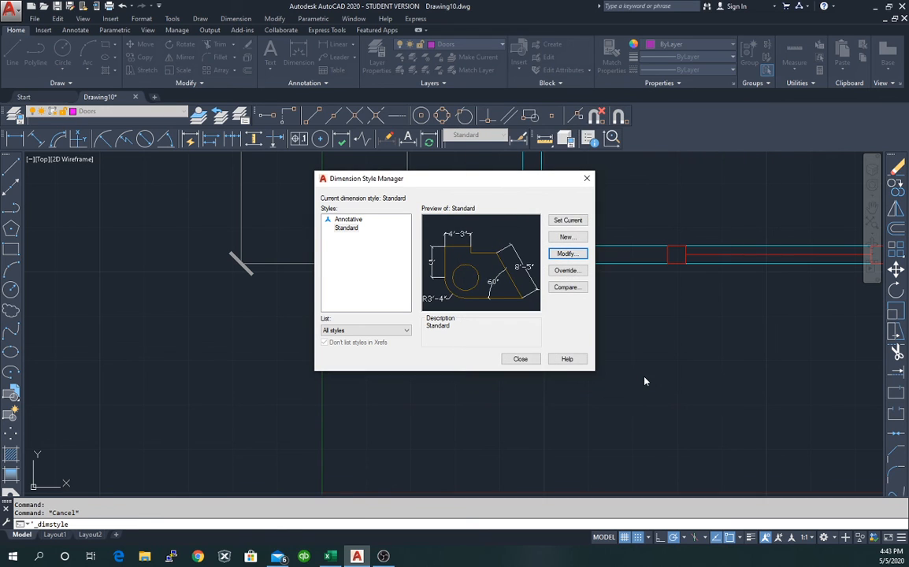
pyautogui.click(521, 359)
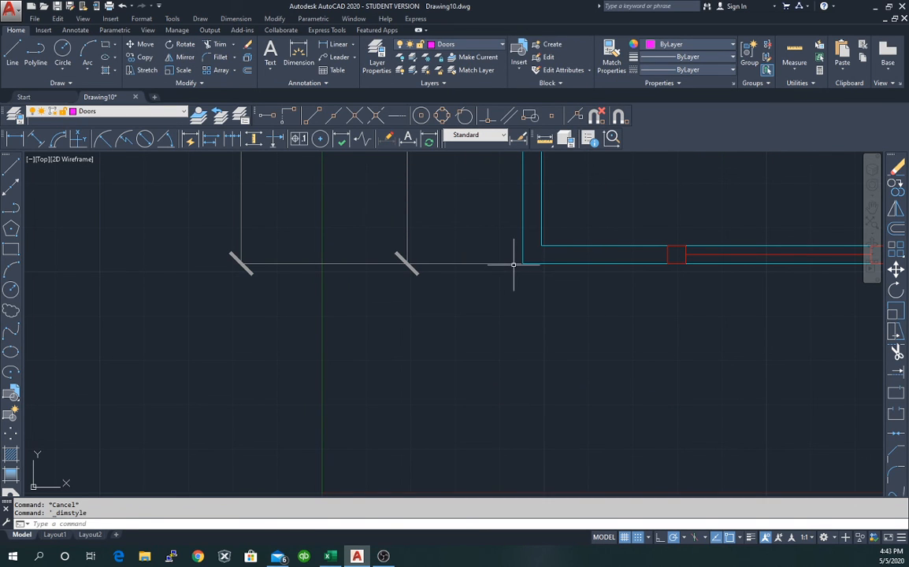
# Set the offset from origin to 0'-1 1/2" and return to the drawing.
pyautogui.click(520, 139)
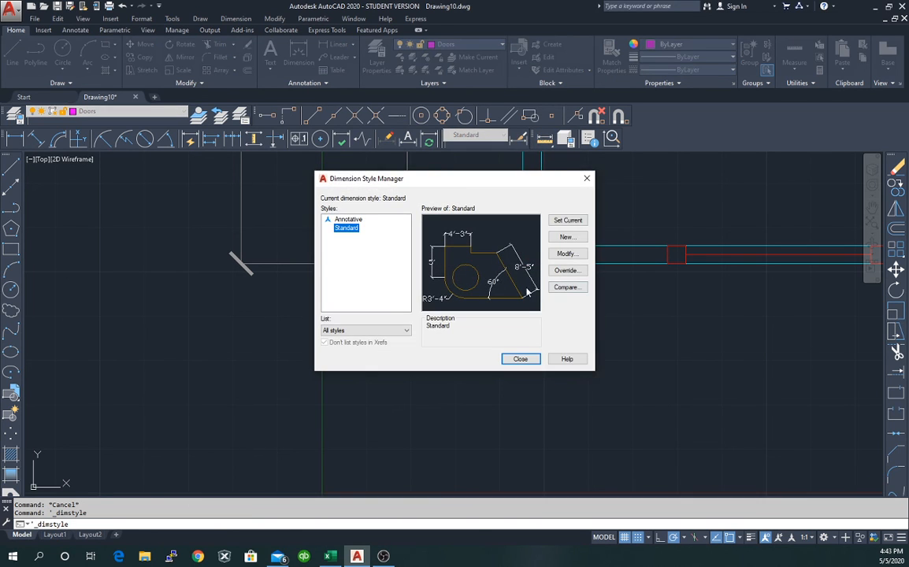
pyautogui.click(570, 254)
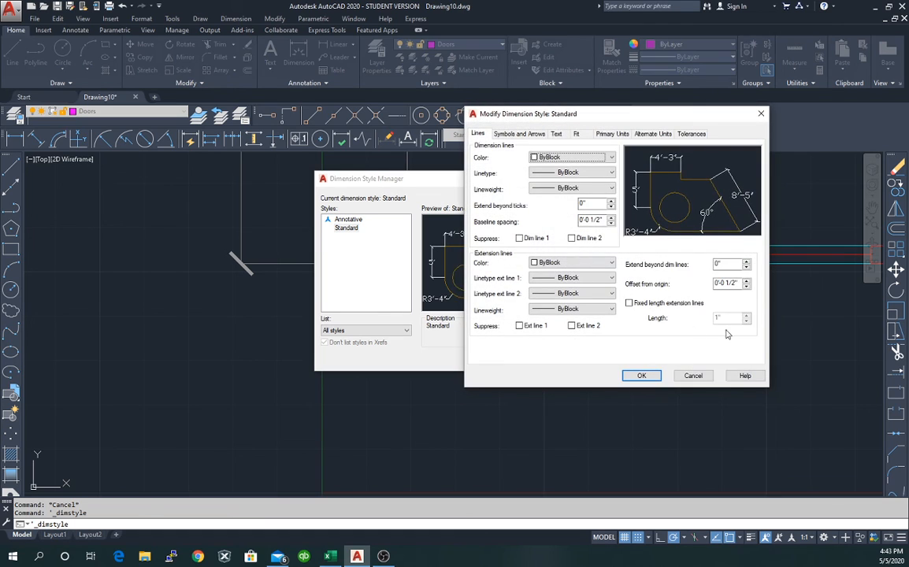
pyautogui.click(746, 281)
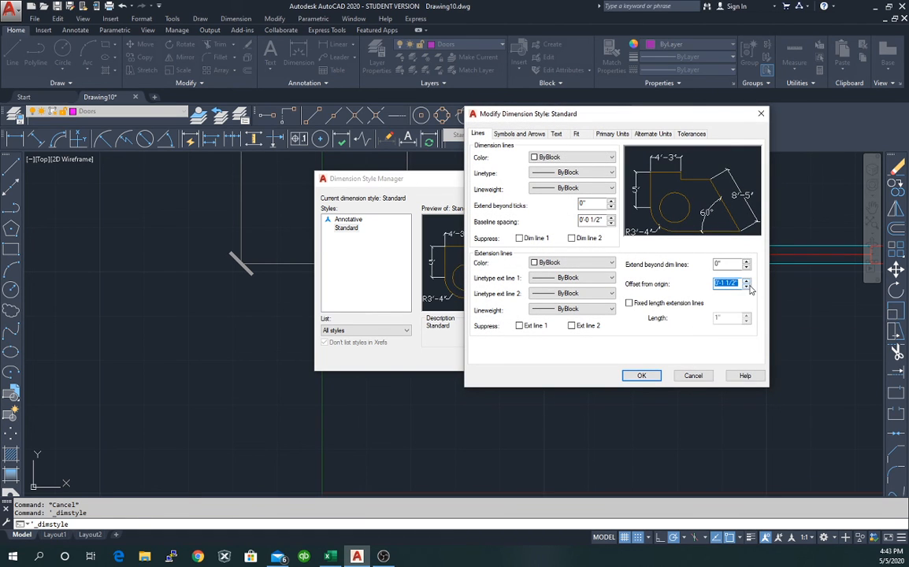
pyautogui.click(746, 287)
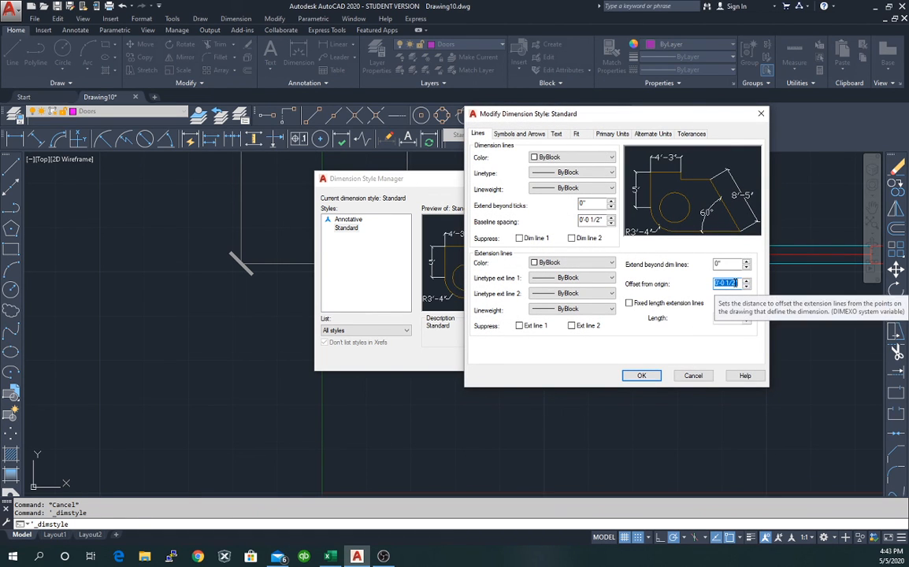
pyautogui.click(736, 283)
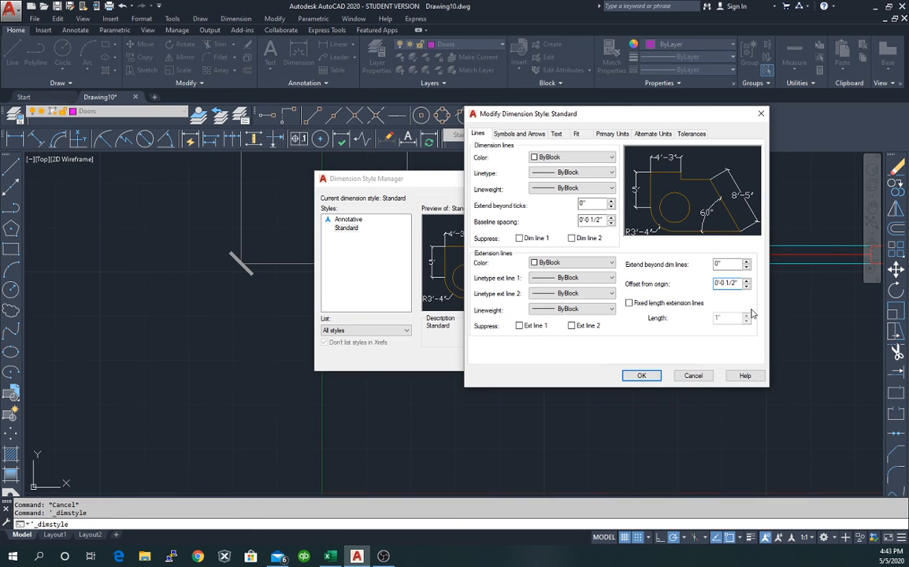
pyautogui.click(747, 283)
pyautogui.click(642, 376)
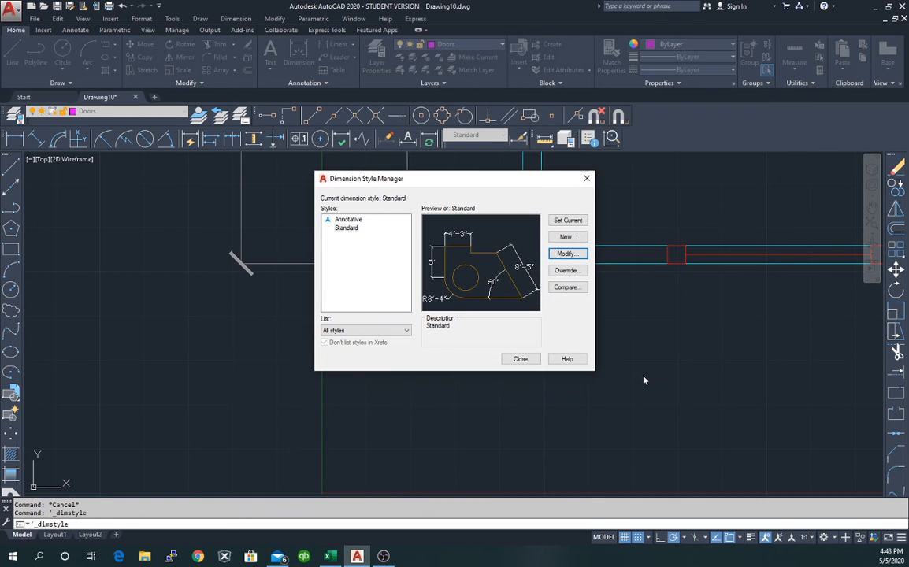
pyautogui.click(535, 359)
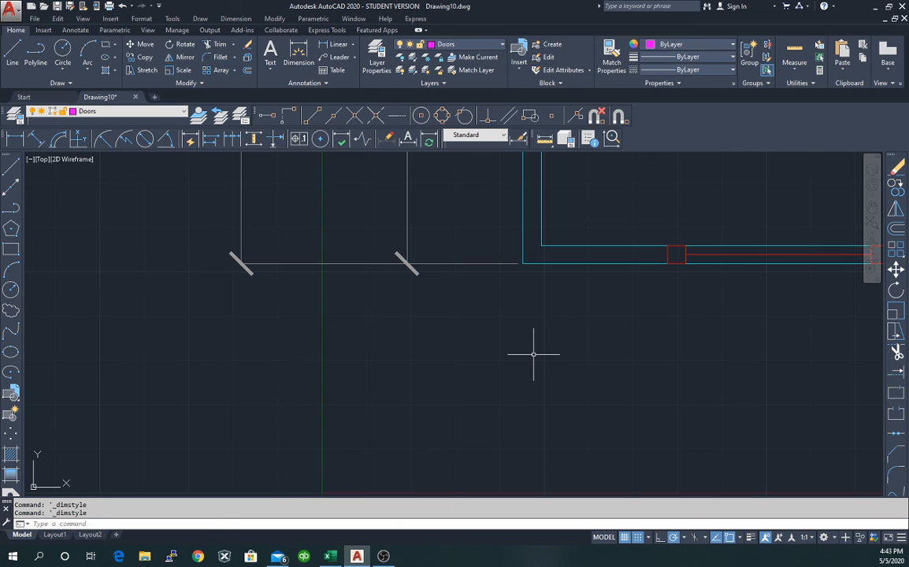
# Check the dimension at the wall corner, then raise the offset from origin to 0'-2 1/2".
pyautogui.click(511, 263)
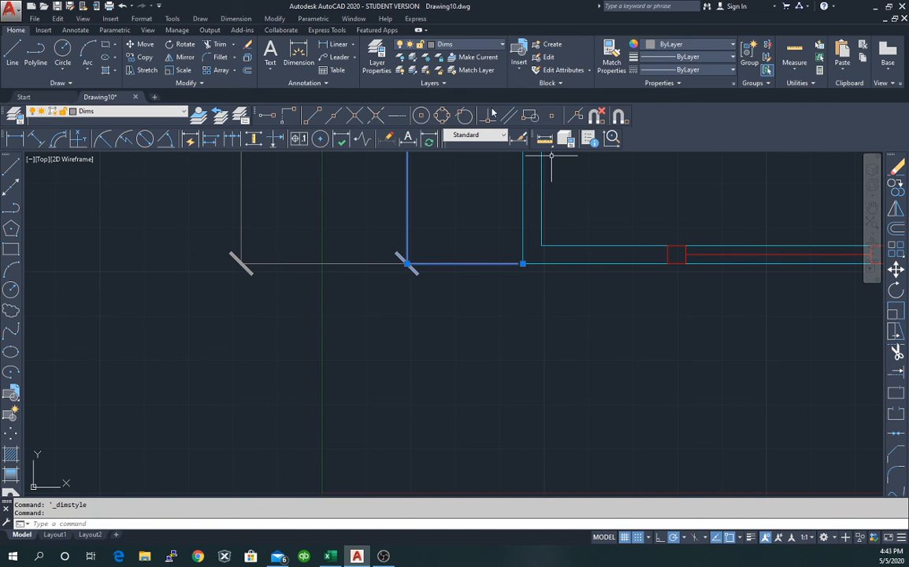
pyautogui.click(521, 139)
pyautogui.click(574, 255)
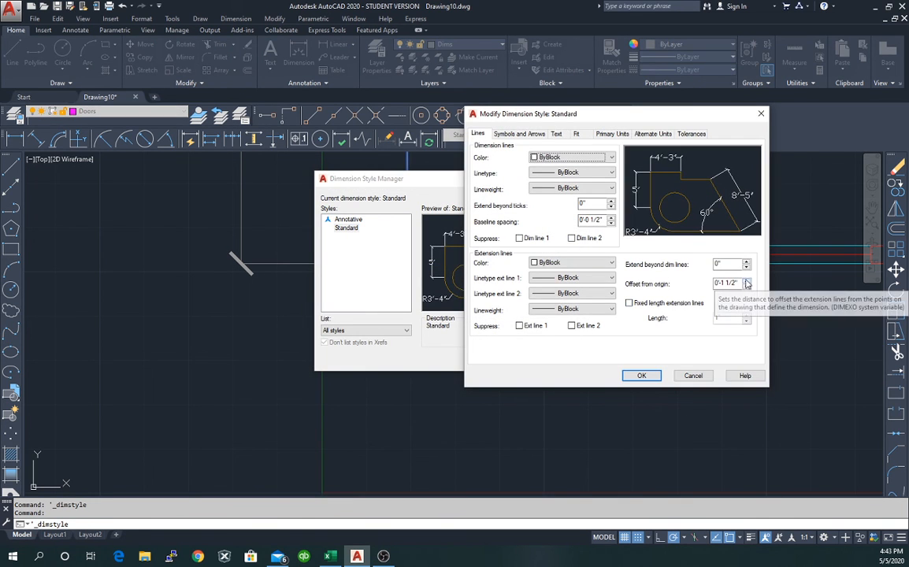
pyautogui.click(747, 281)
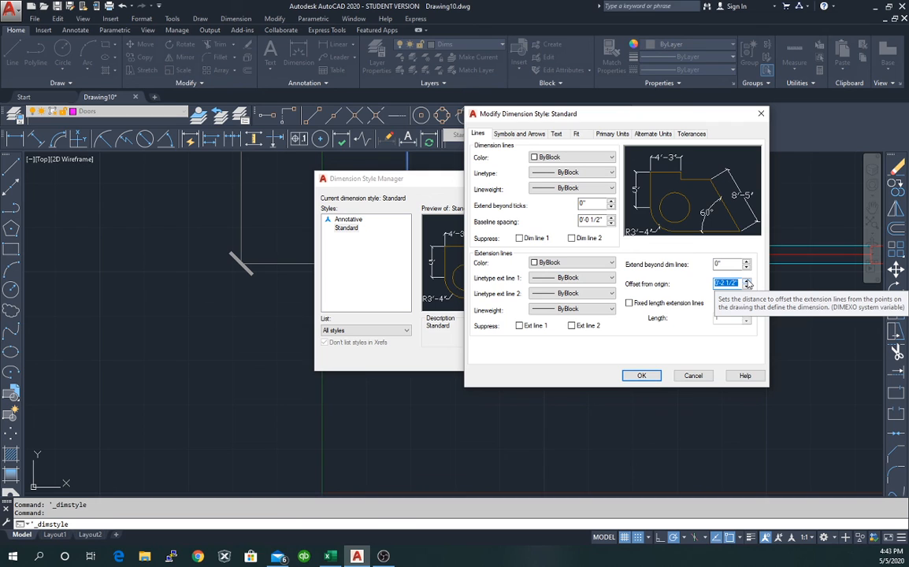
pyautogui.click(643, 376)
pyautogui.click(522, 359)
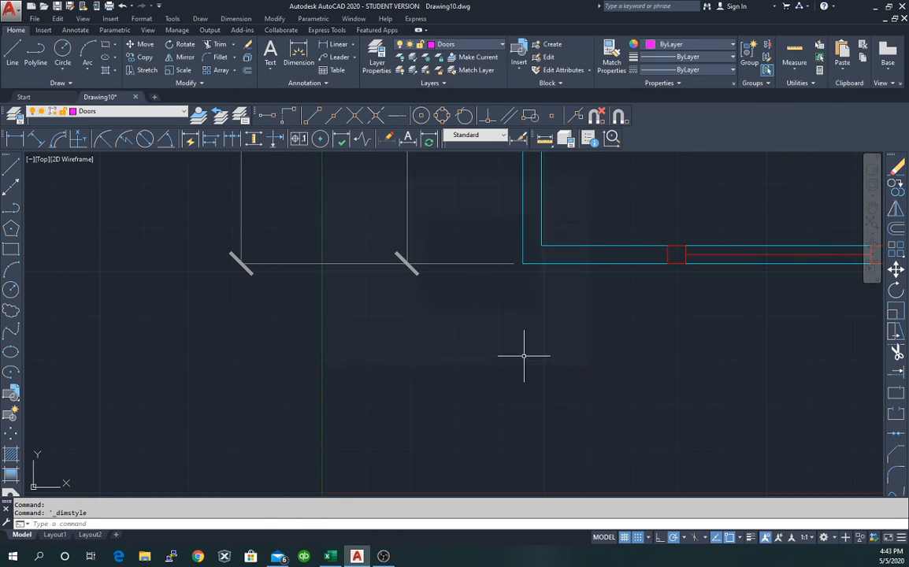
pyautogui.scroll(-5, 650, 289)
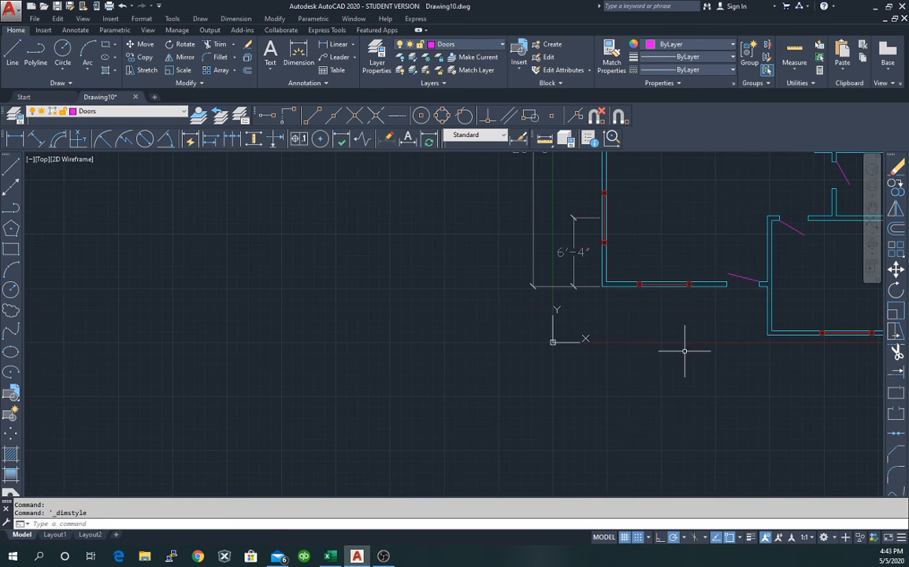
pyautogui.scroll(2, 622, 248)
pyautogui.scroll(2, 622, 248)
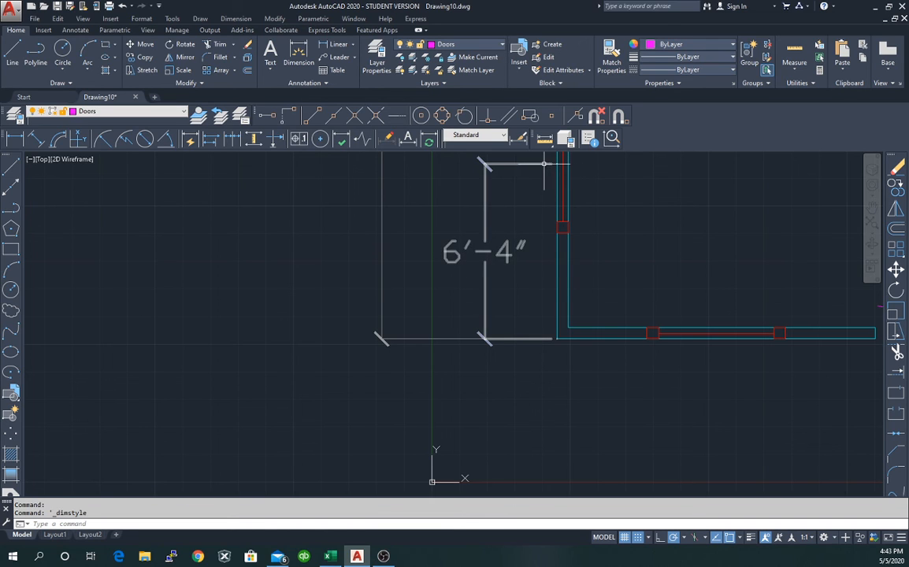
pyautogui.click(492, 164)
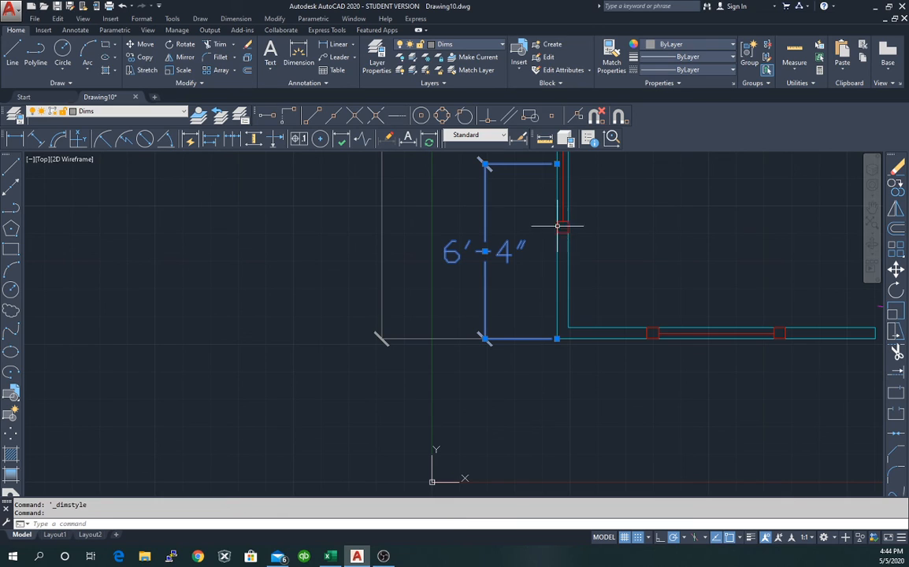
pyautogui.press('Escape')
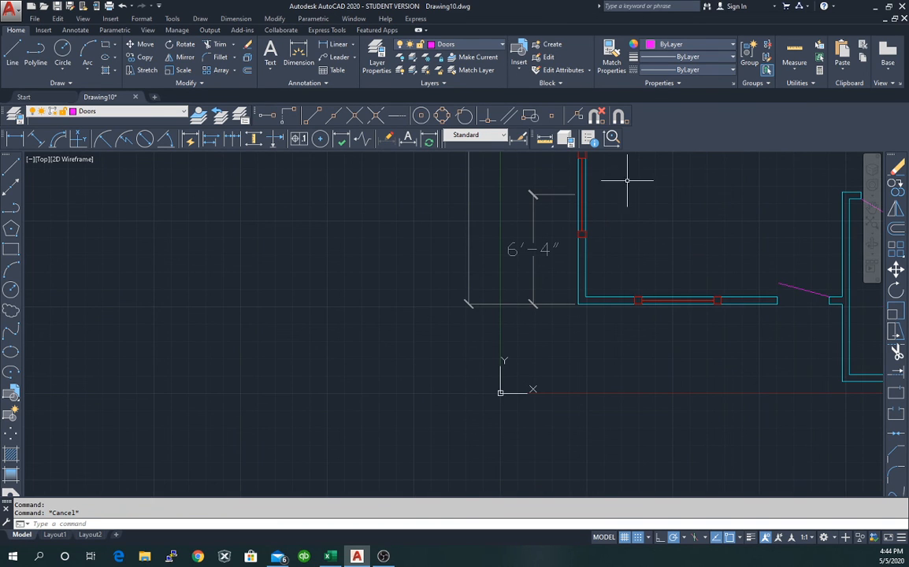
pyautogui.scroll(-2, 613, 186)
pyautogui.moveTo(656, 202); pyautogui.dragTo(604, 389, button='middle')
pyautogui.scroll(2, 602, 382)
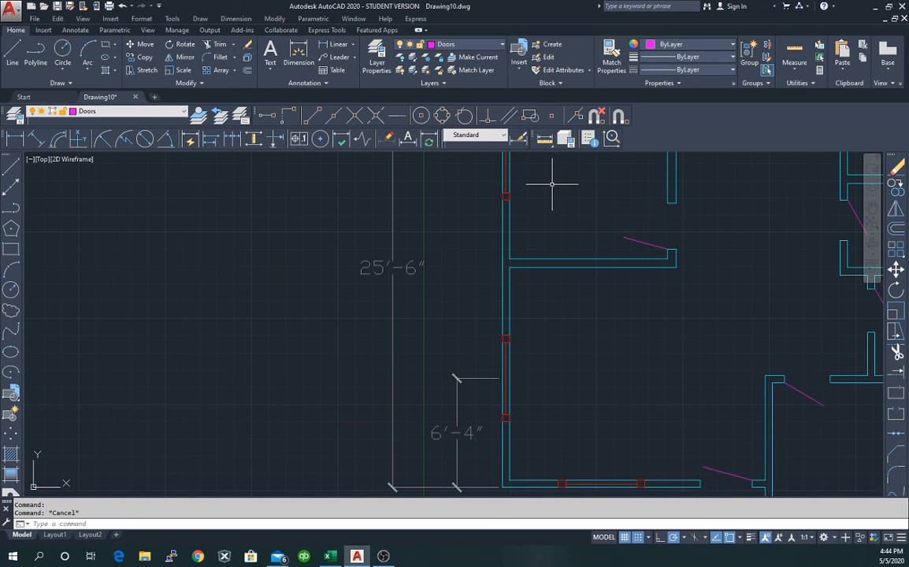
pyautogui.moveTo(551, 184); pyautogui.dragTo(563, 366, button='middle')
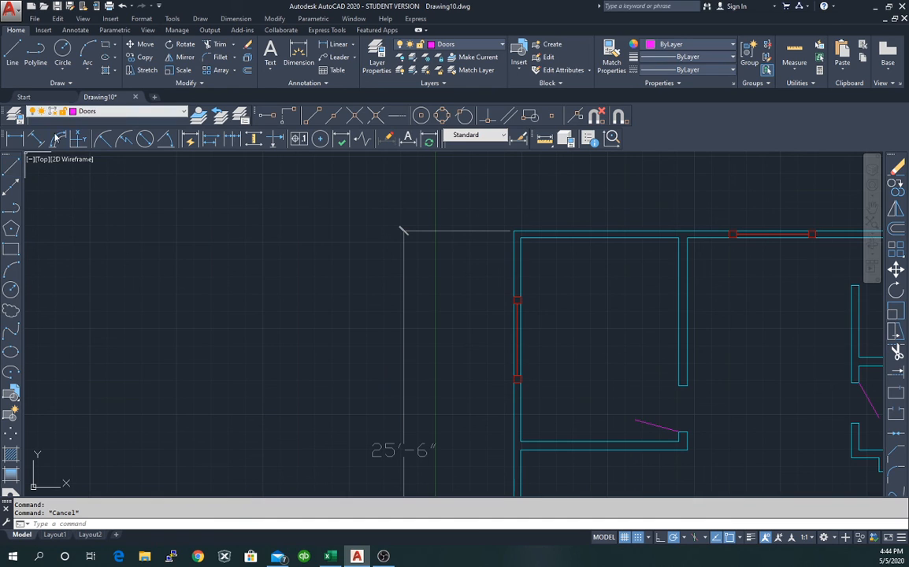
# Dimension from the top-left wall corner to the upper window's midpoint, placing 6'-4" beside the wall.
pyautogui.click(19, 140)
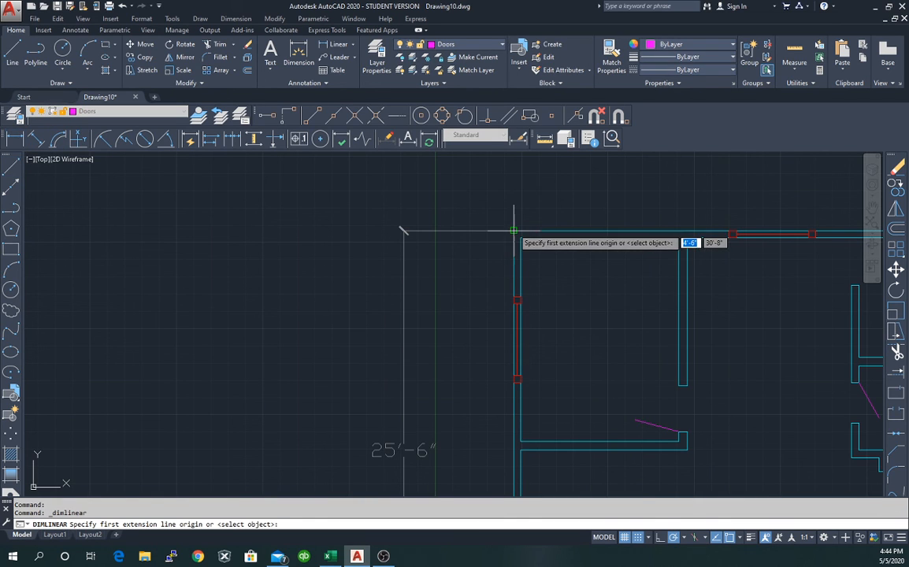
pyautogui.click(515, 234)
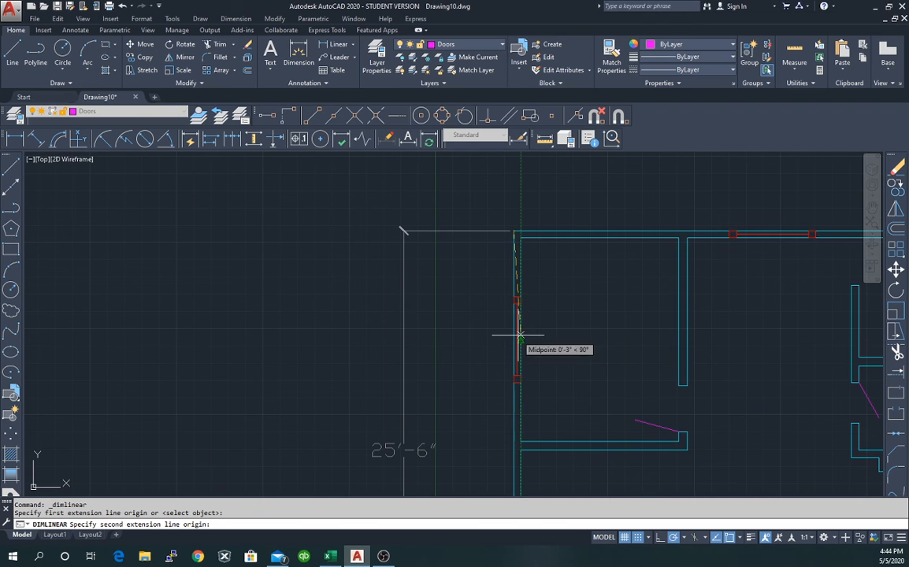
pyautogui.scroll(5, 512, 344)
pyautogui.scroll(2, 513, 344)
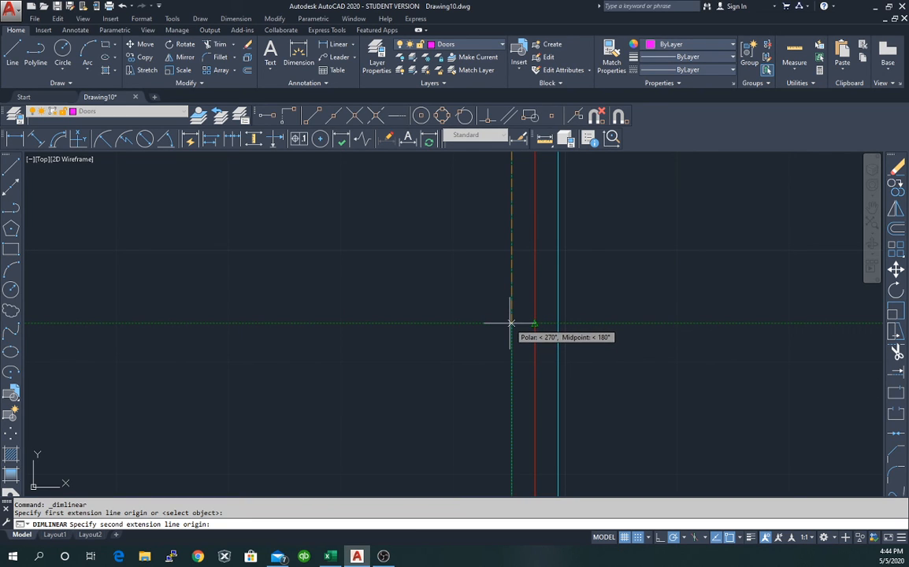
pyautogui.click(511, 323)
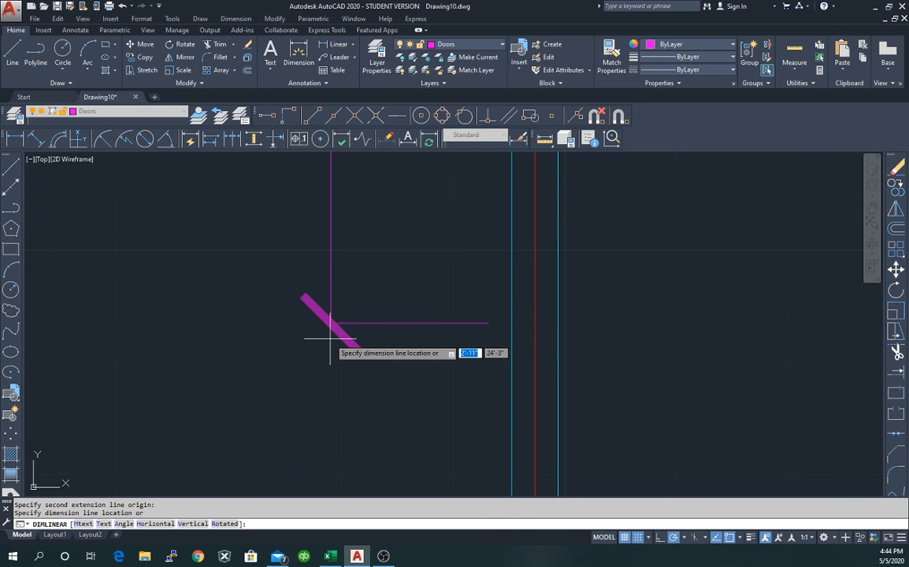
pyautogui.scroll(4, 304, 335)
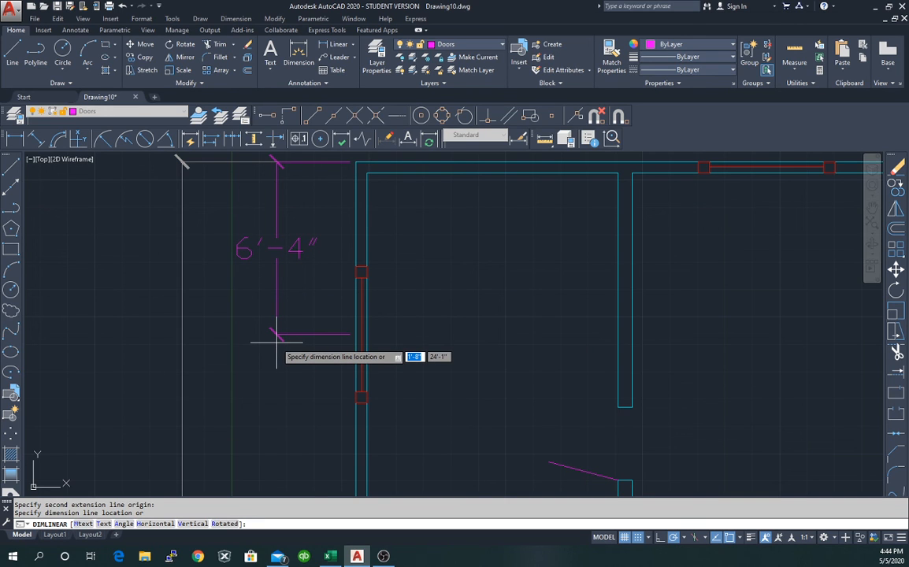
pyautogui.click(276, 342)
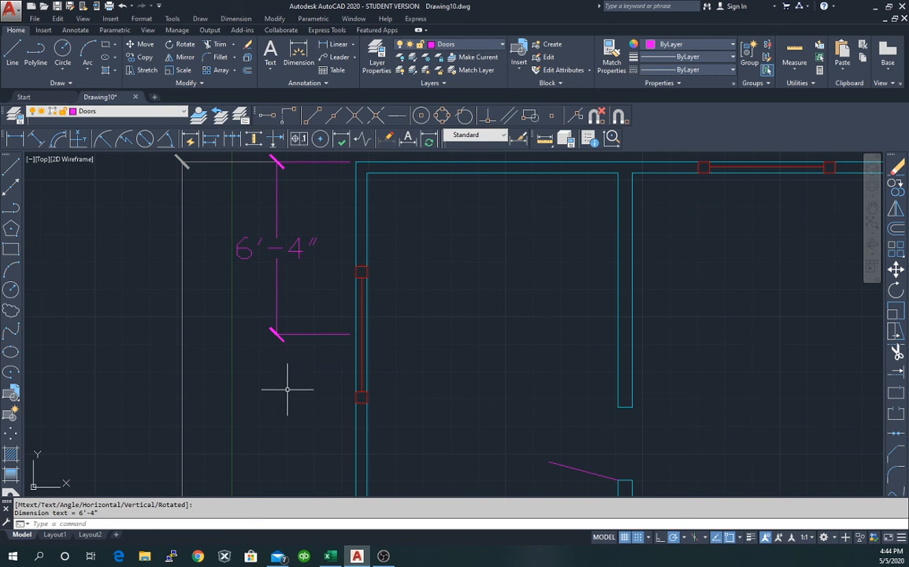
pyautogui.scroll(-3, 289, 389)
pyautogui.scroll(2, 296, 475)
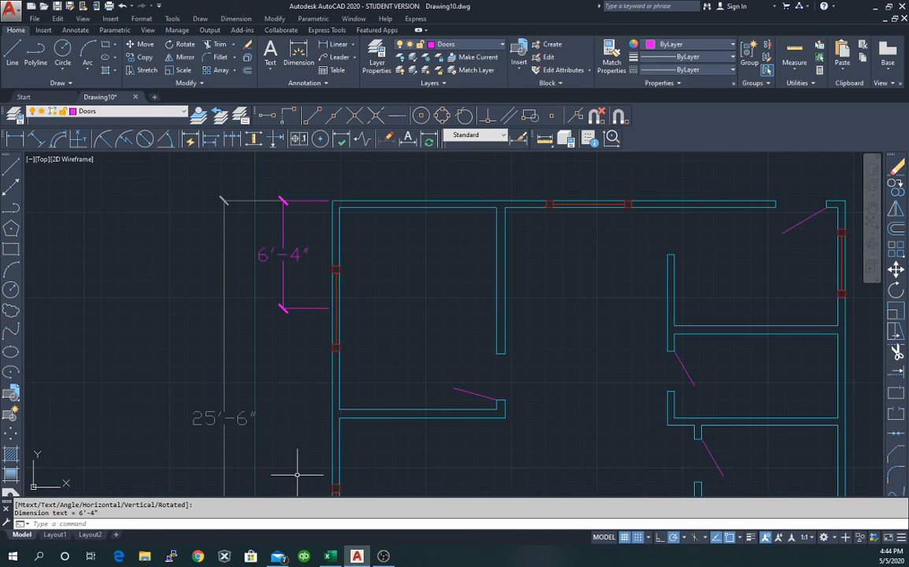
pyautogui.scroll(-4, 308, 423)
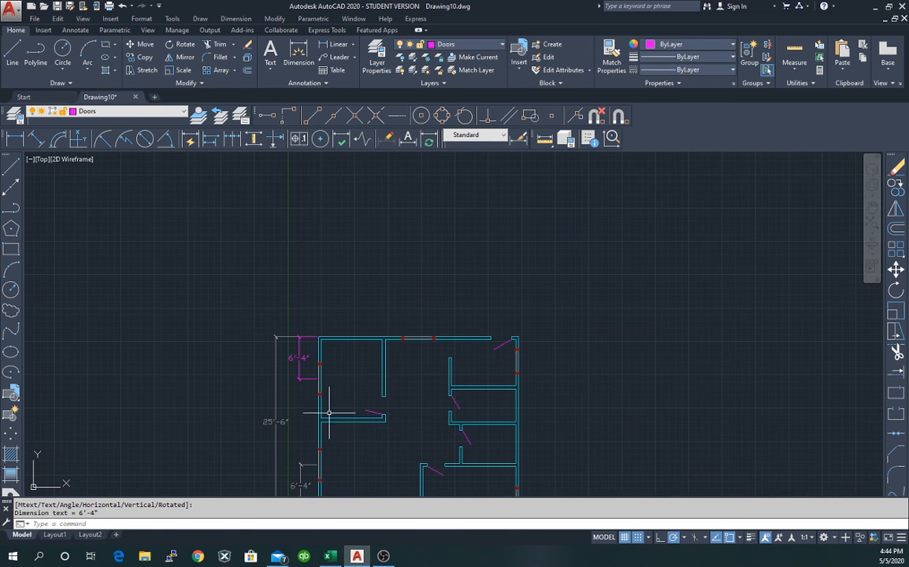
pyautogui.click(299, 358)
pyautogui.rightClick(301, 360)
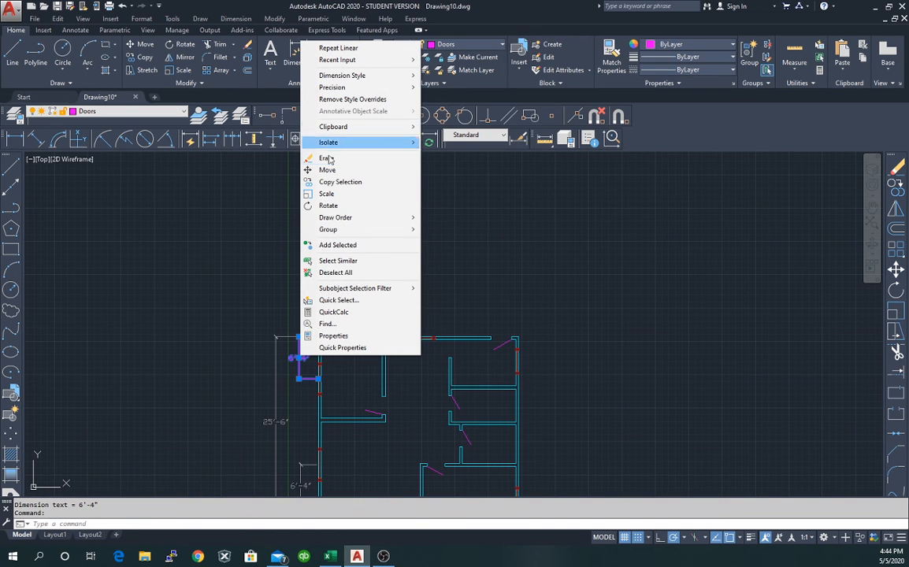
pyautogui.click(204, 237)
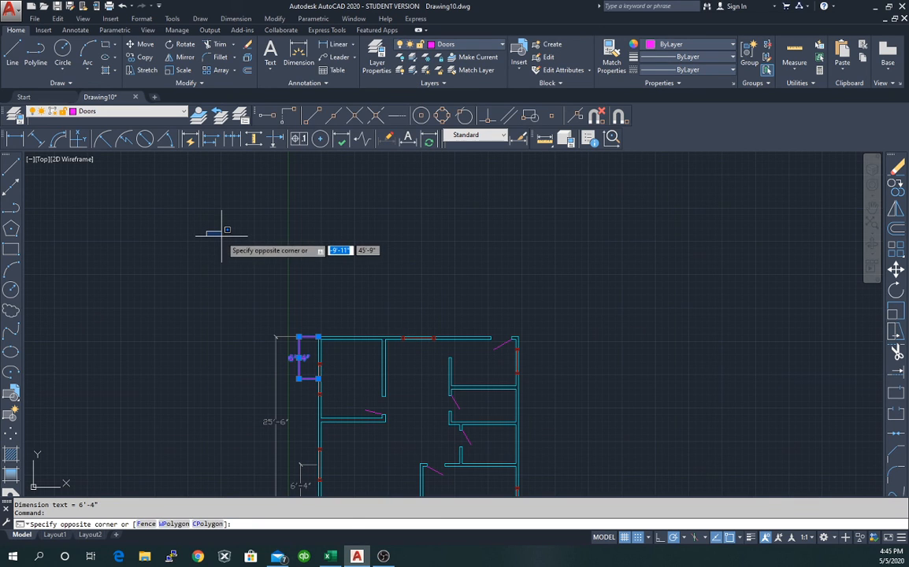
pyautogui.press('Escape')
pyautogui.click(130, 111)
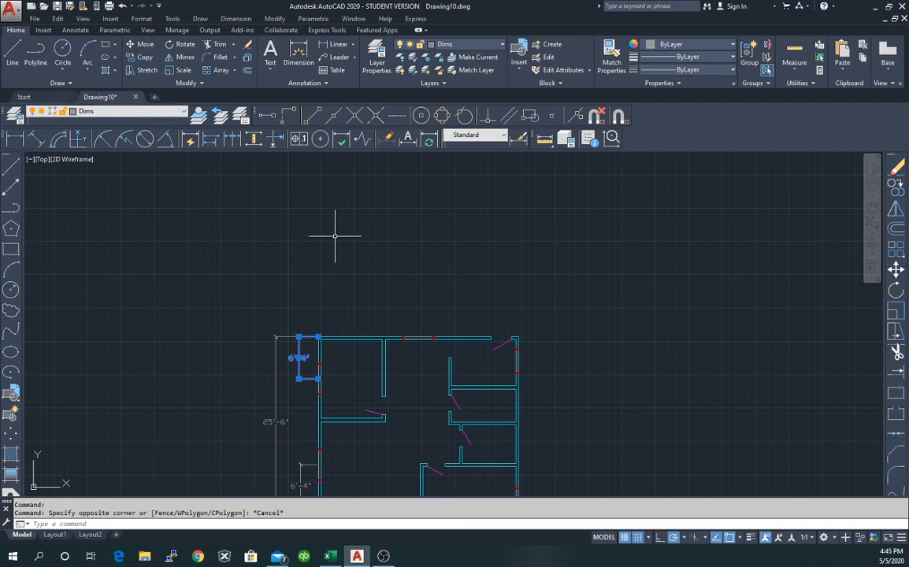
pyautogui.press('Escape')
pyautogui.scroll(2, 294, 431)
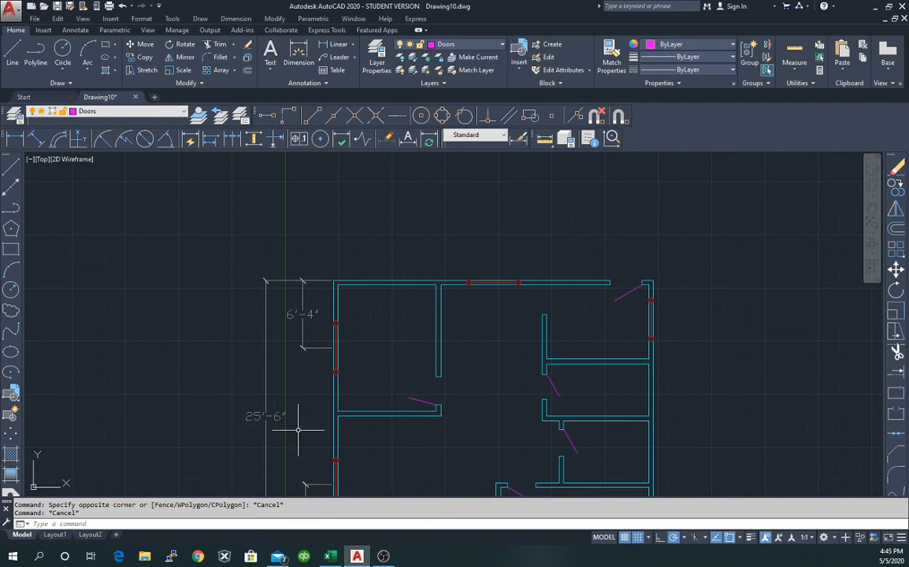
pyautogui.moveTo(308, 454); pyautogui.dragTo(334, 351, button='middle')
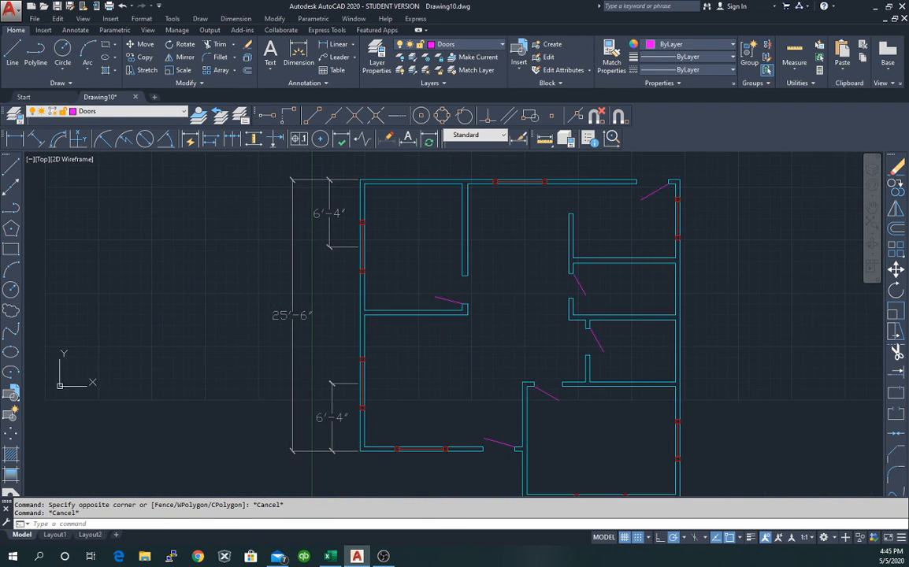
pyautogui.scroll(2, 354, 318)
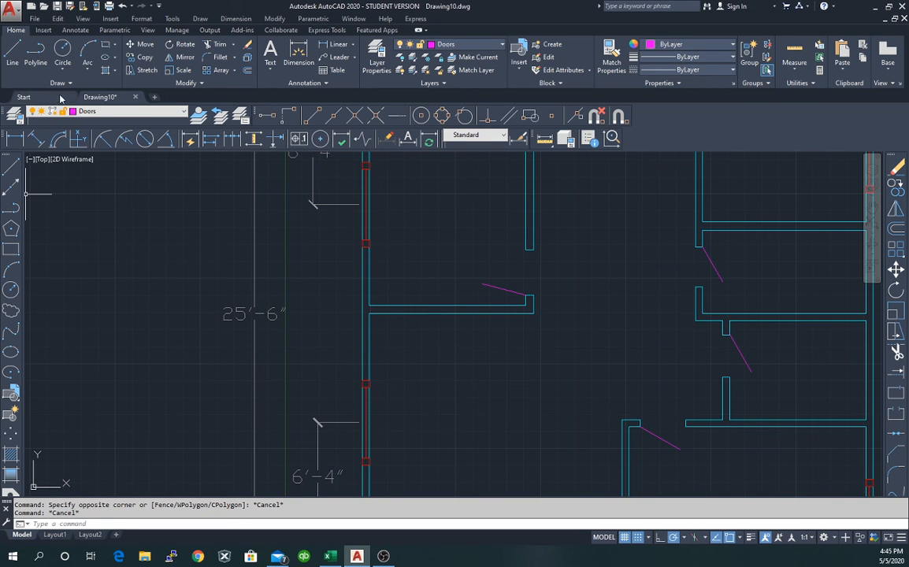
# Add a 12'-10" linear dimension between the two window midpoints, in line with the 6'-4".
pyautogui.click(15, 138)
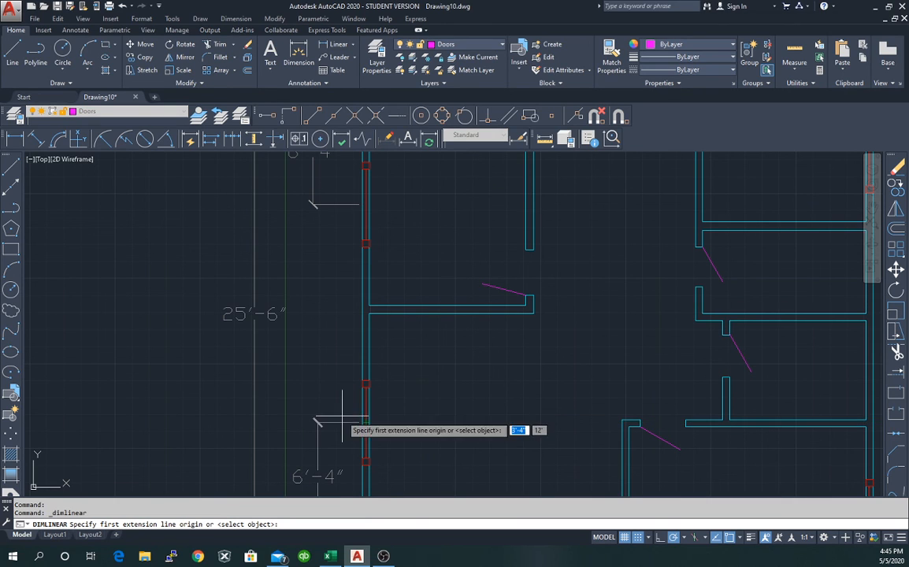
pyautogui.scroll(2, 351, 423)
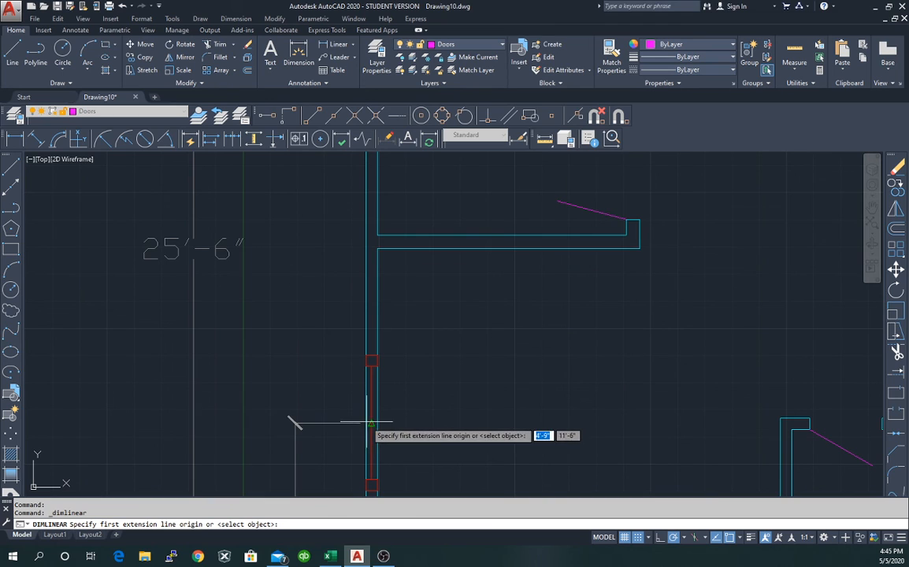
pyautogui.click(367, 423)
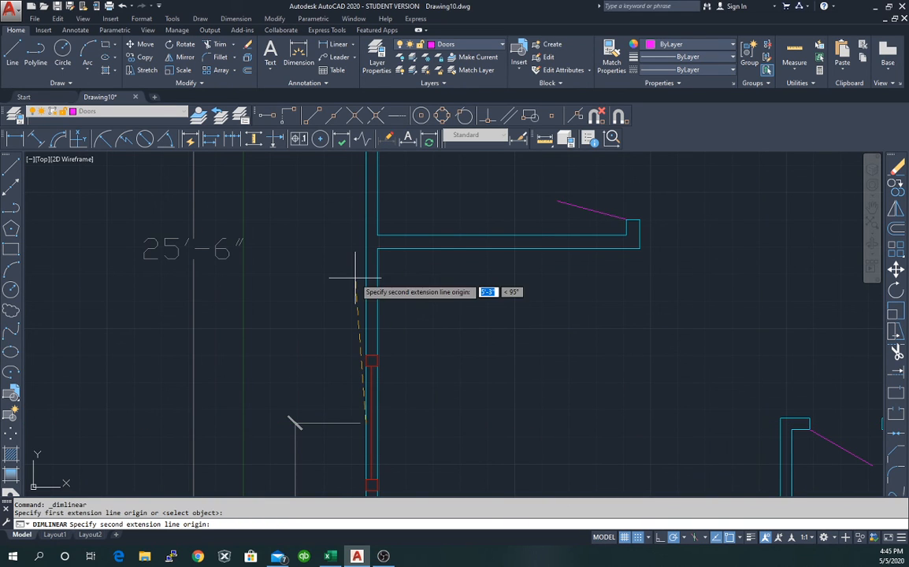
pyautogui.scroll(-2, 363, 208)
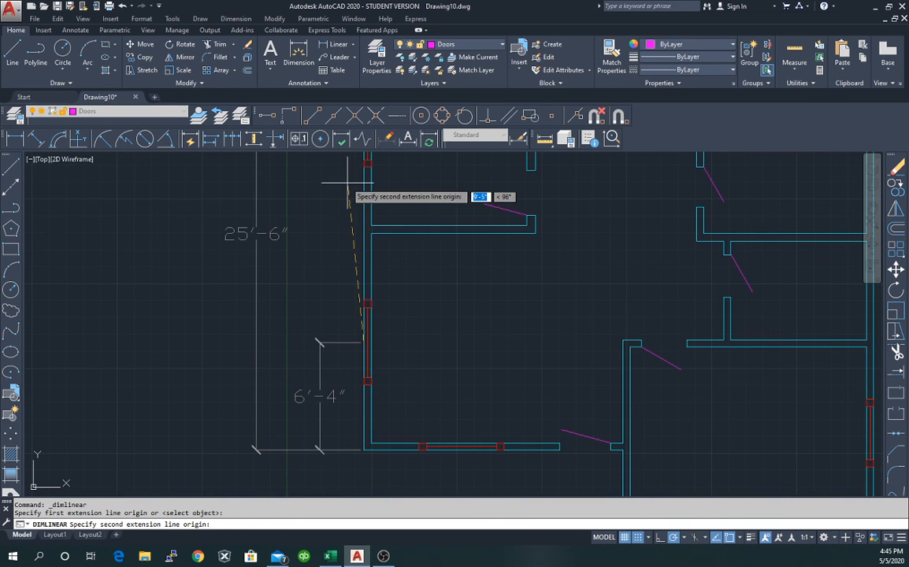
pyautogui.moveTo(347, 180); pyautogui.dragTo(319, 387, button='middle')
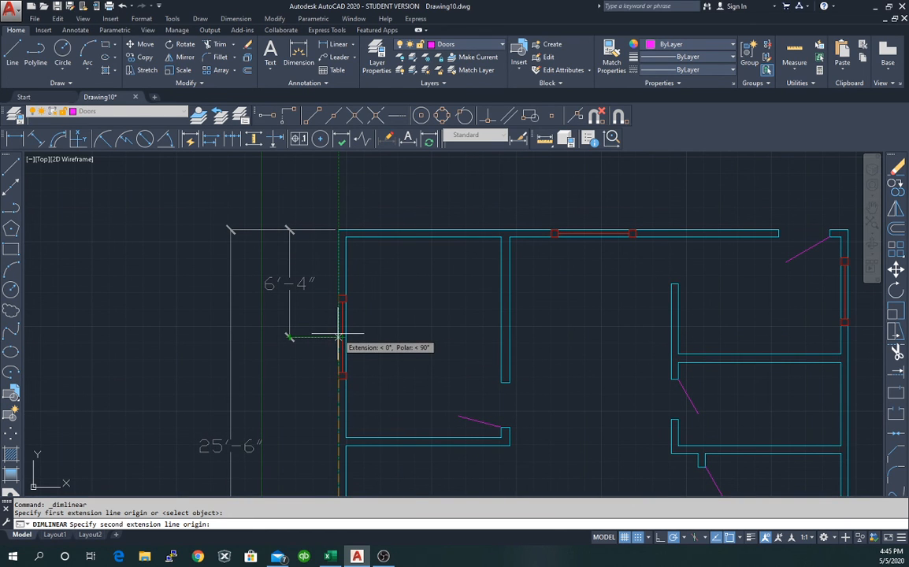
pyautogui.click(339, 337)
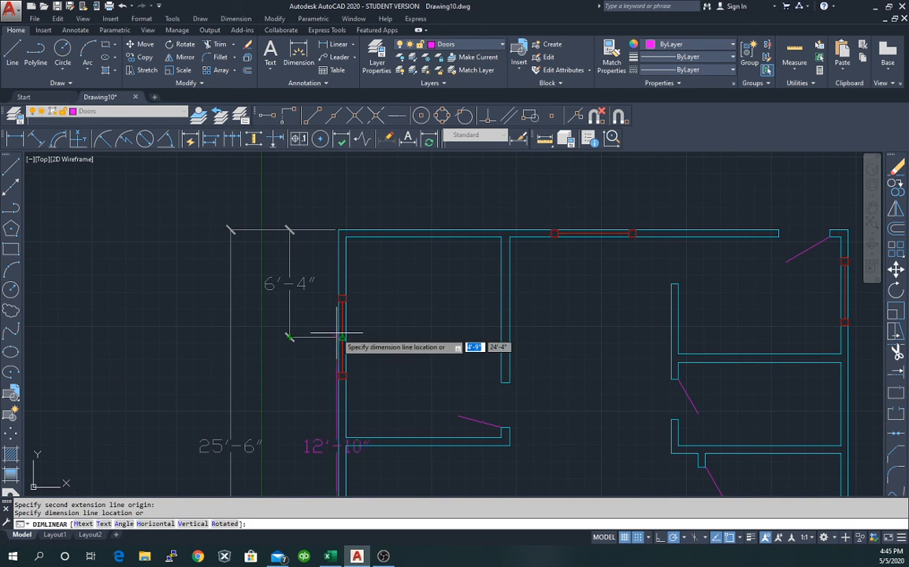
pyautogui.click(299, 337)
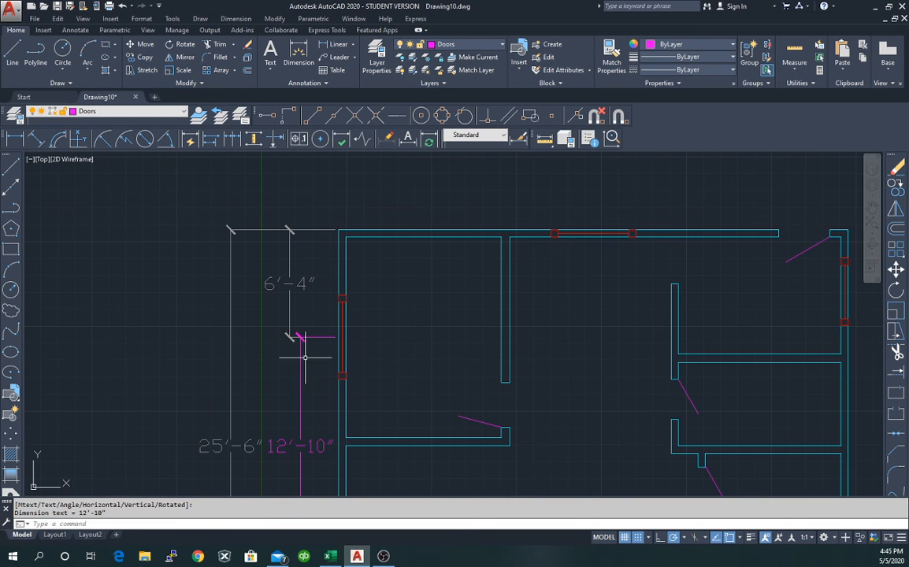
pyautogui.click(122, 112)
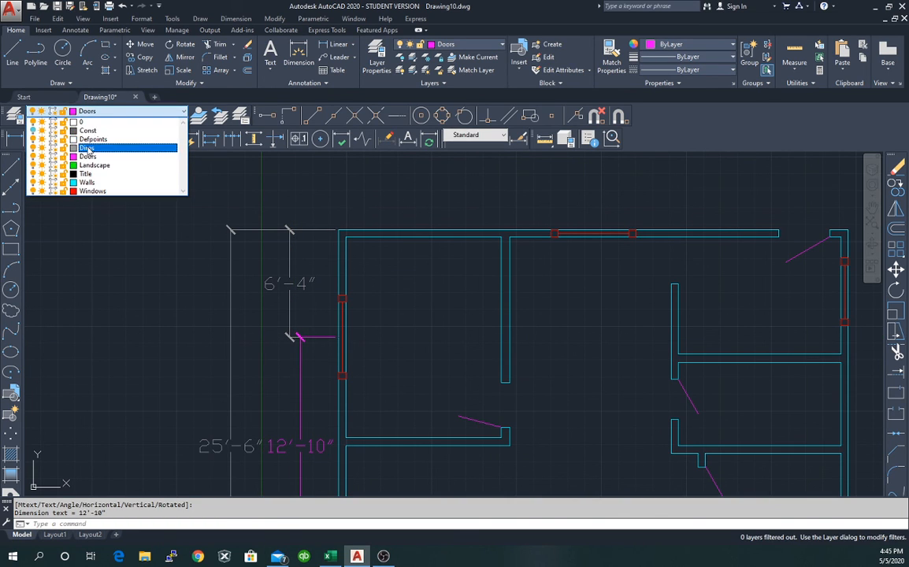
# Make Dims the current layer and move the 12'-10" dimension onto it.
pyautogui.click(103, 145)
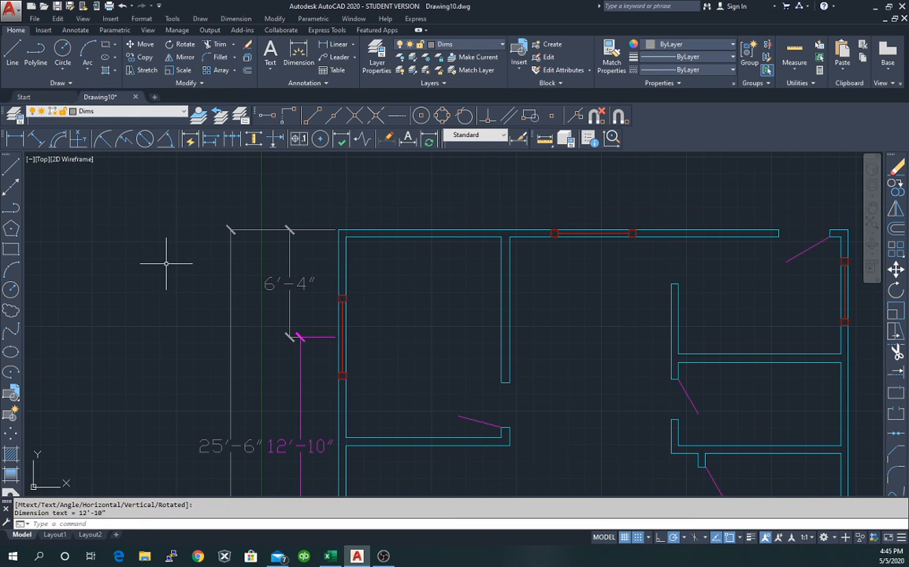
pyautogui.click(299, 370)
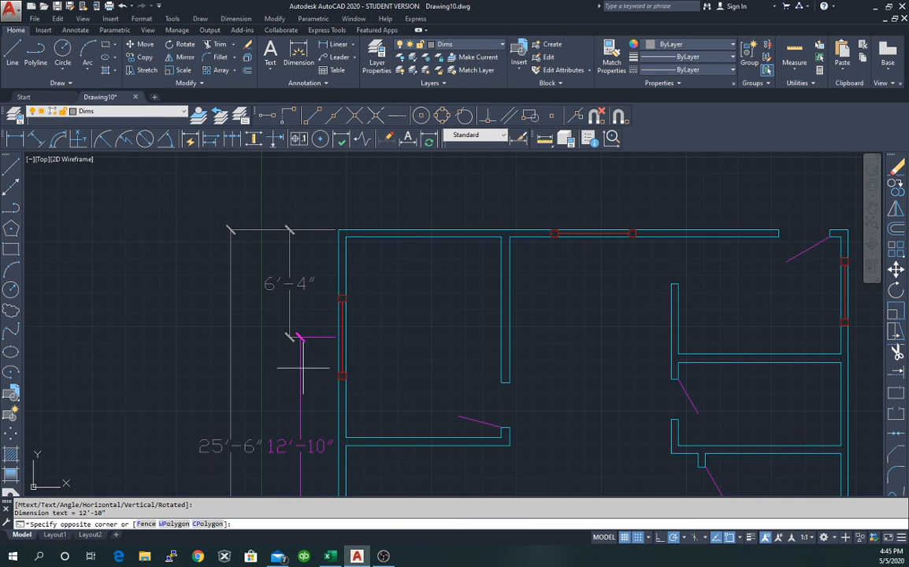
pyautogui.press('Escape')
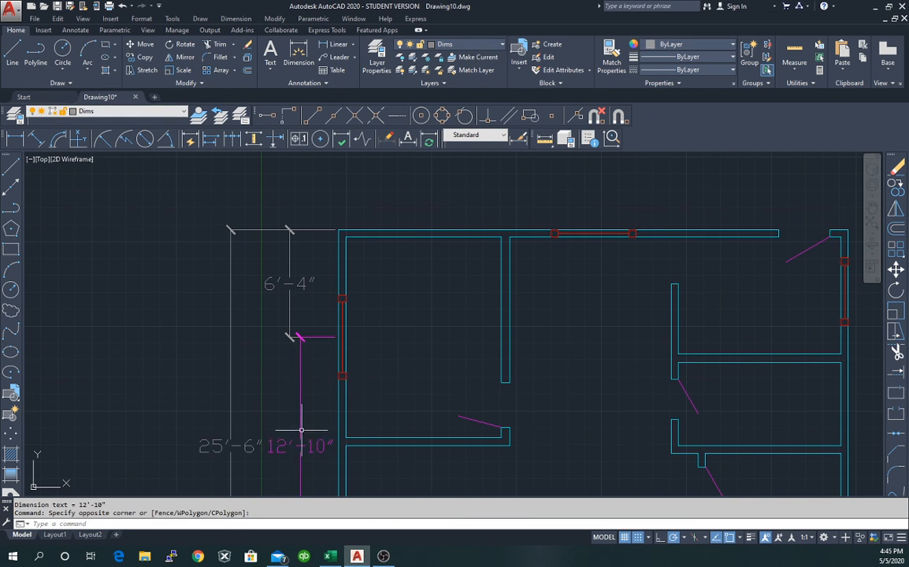
pyautogui.click(299, 411)
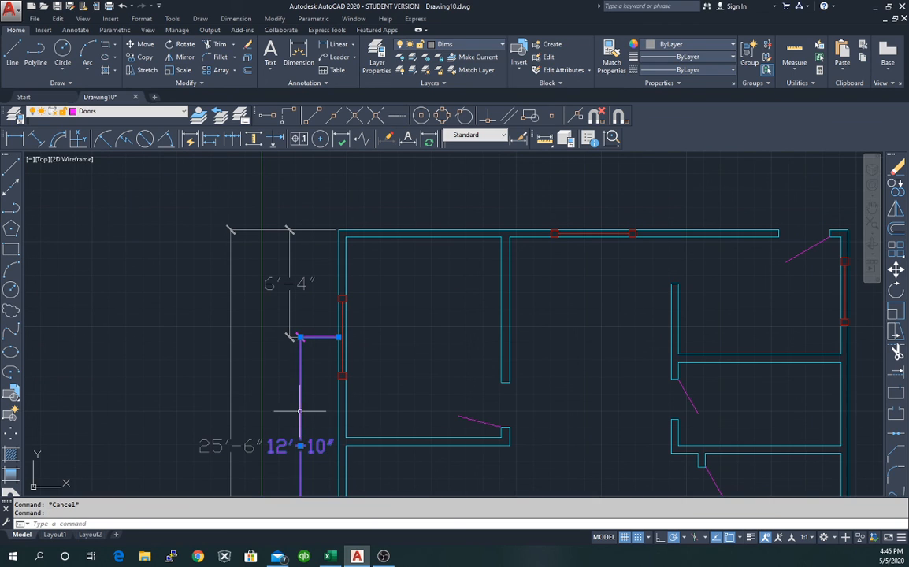
pyautogui.click(106, 113)
pyautogui.click(118, 141)
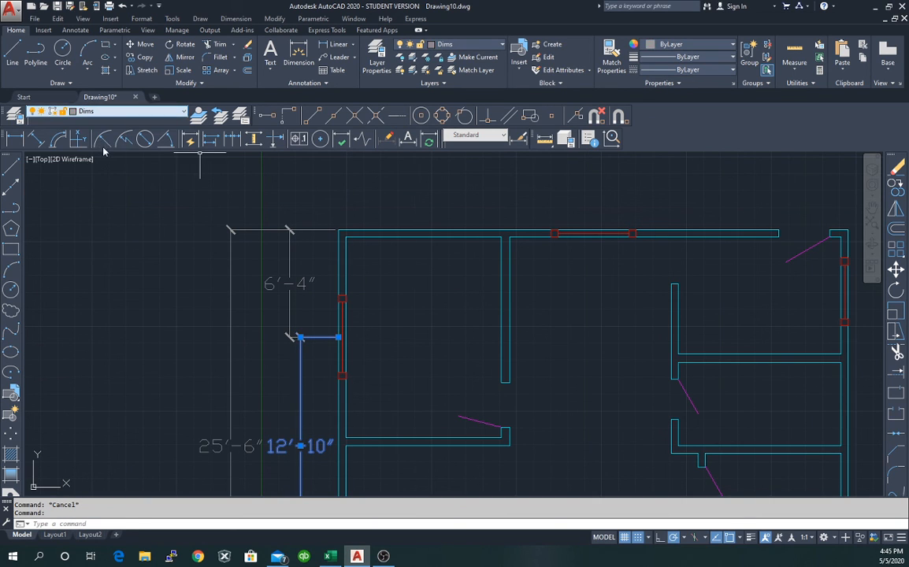
# Grip-stretch the 12'-10" dimension's lower extension end back from the wall.
pyautogui.click(135, 222)
pyautogui.press('Escape')
pyautogui.scroll(-3, 286, 408)
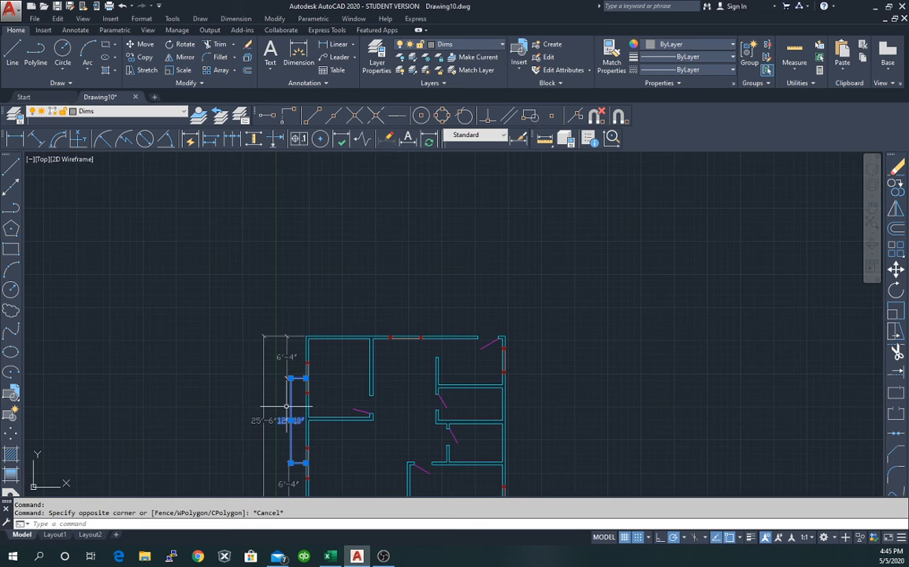
pyautogui.click(285, 453)
pyautogui.scroll(4, 285, 452)
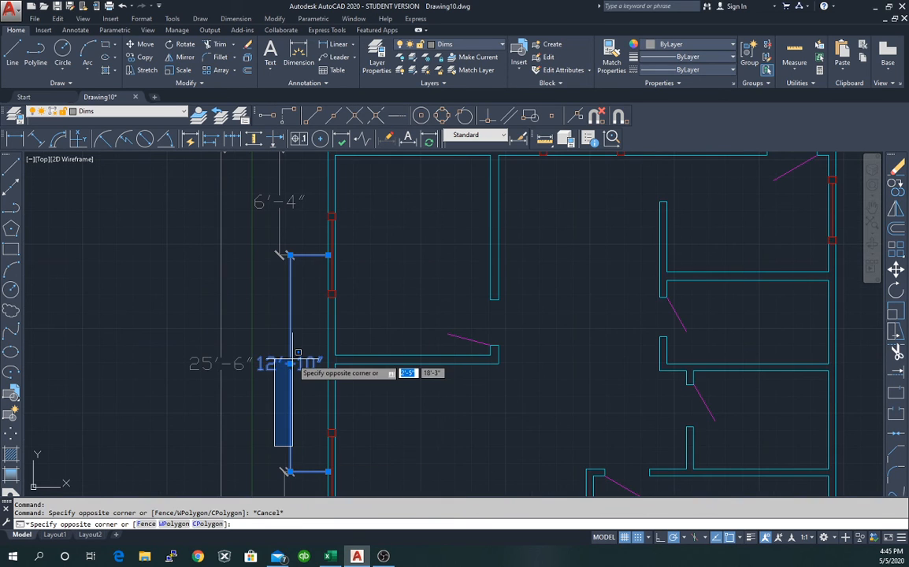
pyautogui.press('Escape')
pyautogui.press('Escape')
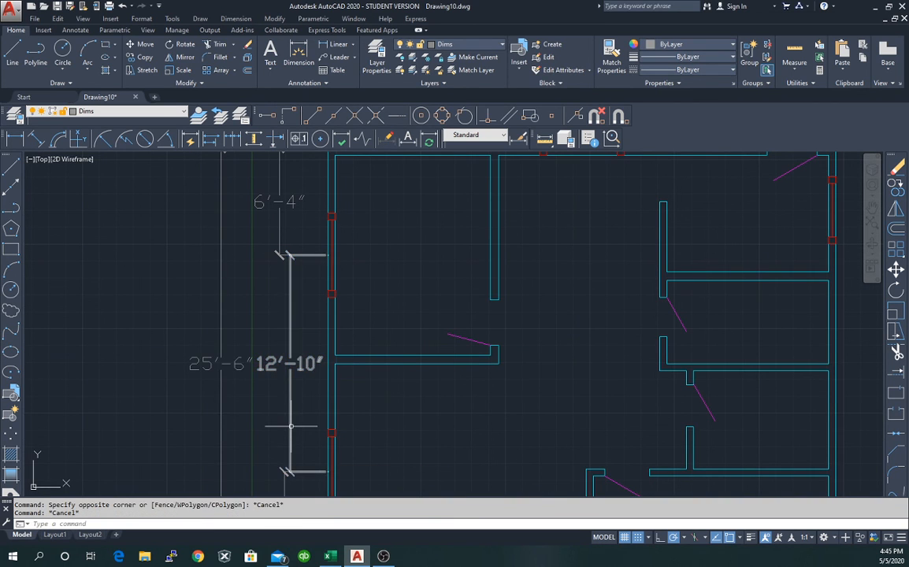
pyautogui.click(290, 426)
pyautogui.click(289, 363)
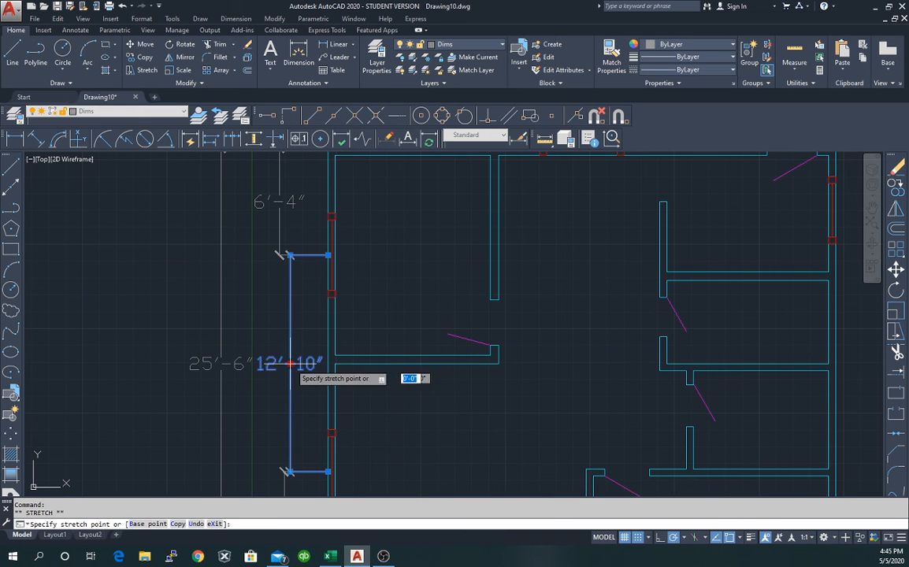
pyautogui.press('Escape')
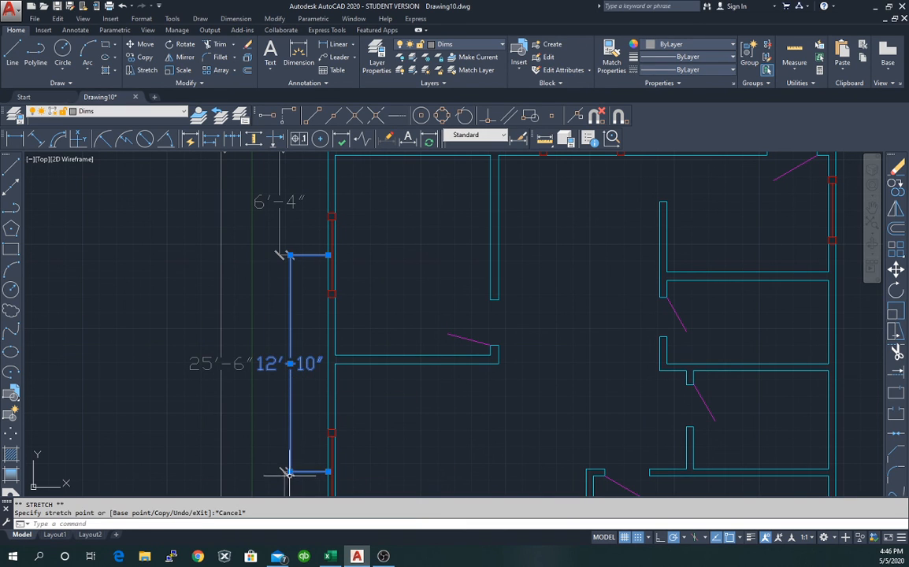
pyautogui.click(290, 472)
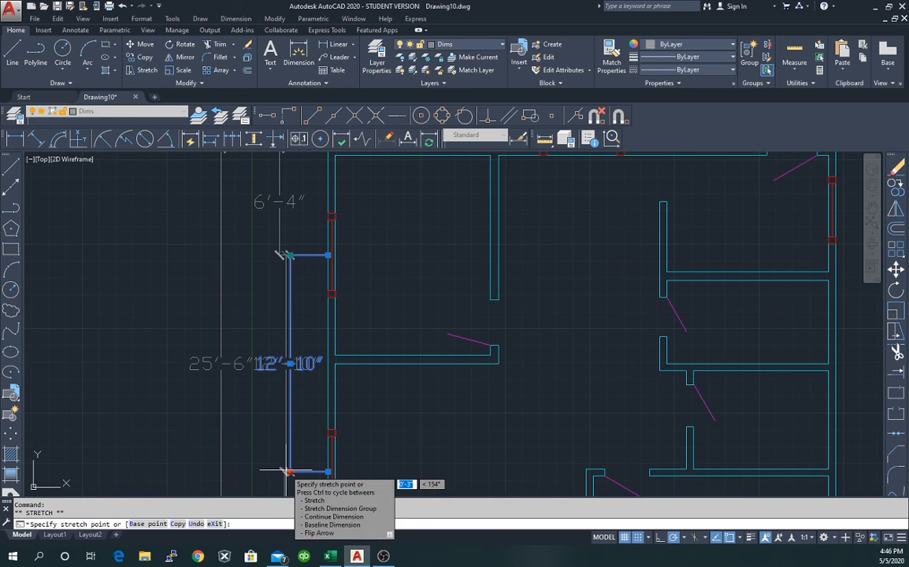
pyautogui.scroll(6, 284, 469)
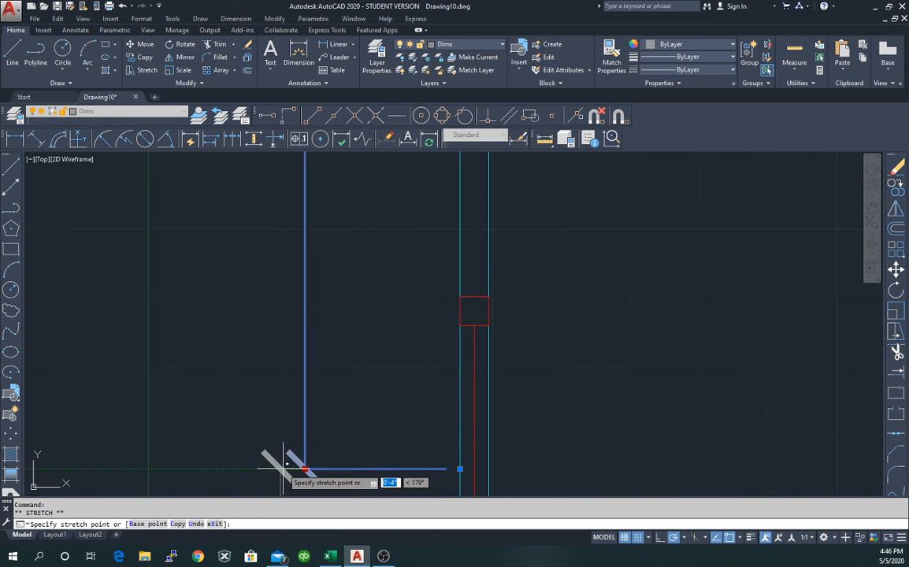
pyautogui.click(281, 469)
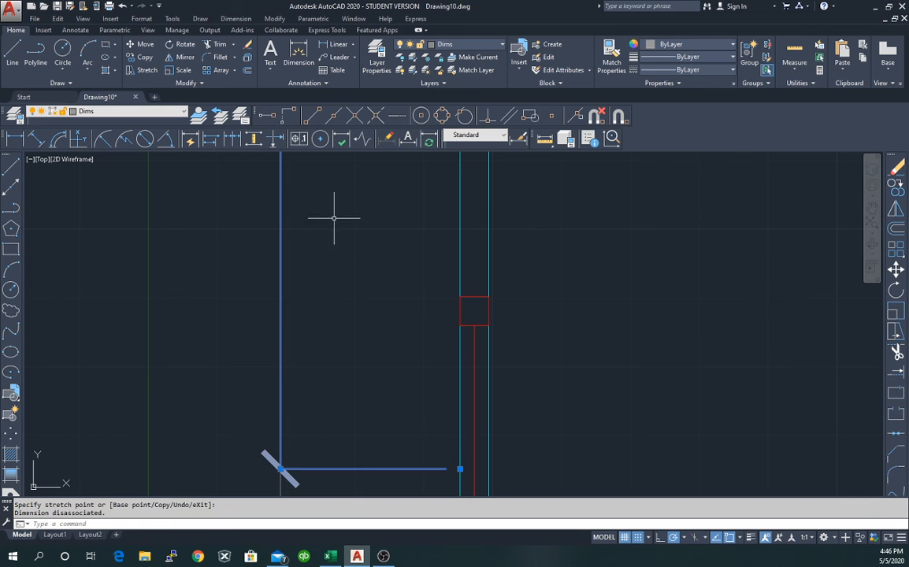
# Stretch the upper 6'-4" dimension's extension end to align with the 12'-10" one.
pyautogui.scroll(-4, 334, 218)
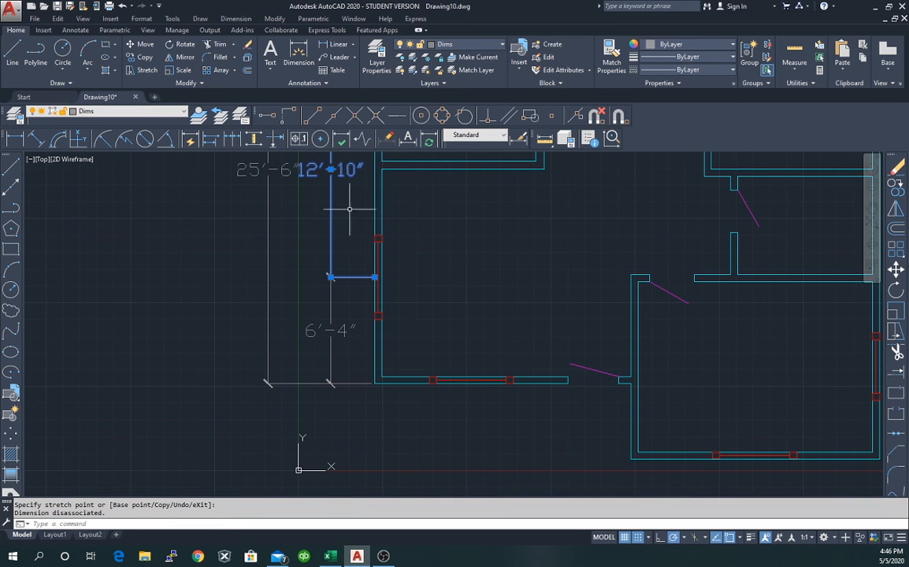
pyautogui.moveTo(342, 201); pyautogui.dragTo(304, 459, button='middle')
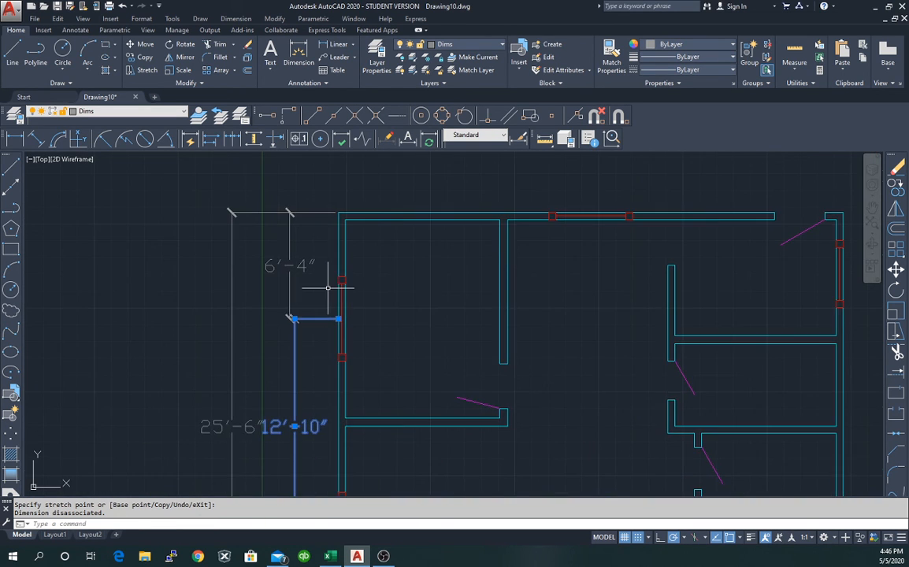
pyautogui.scroll(4, 307, 324)
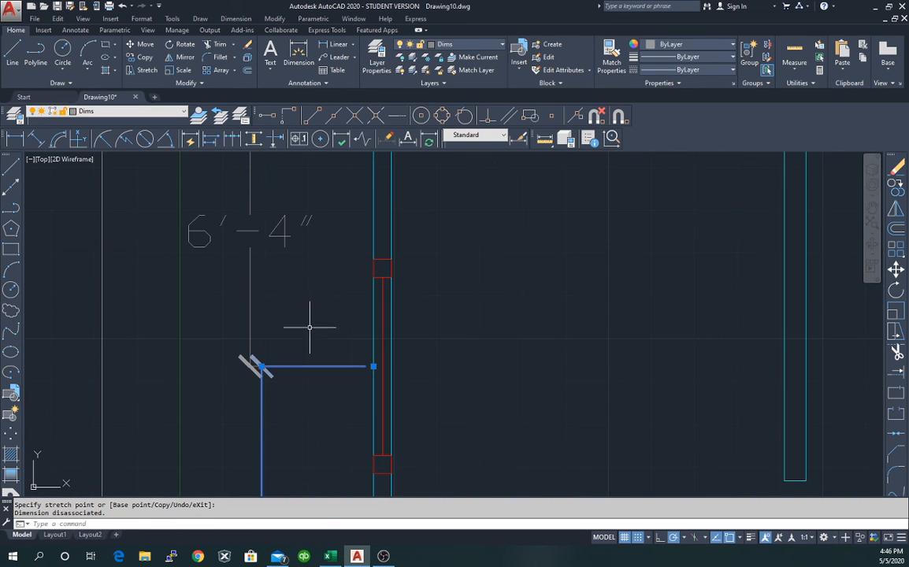
pyautogui.click(250, 366)
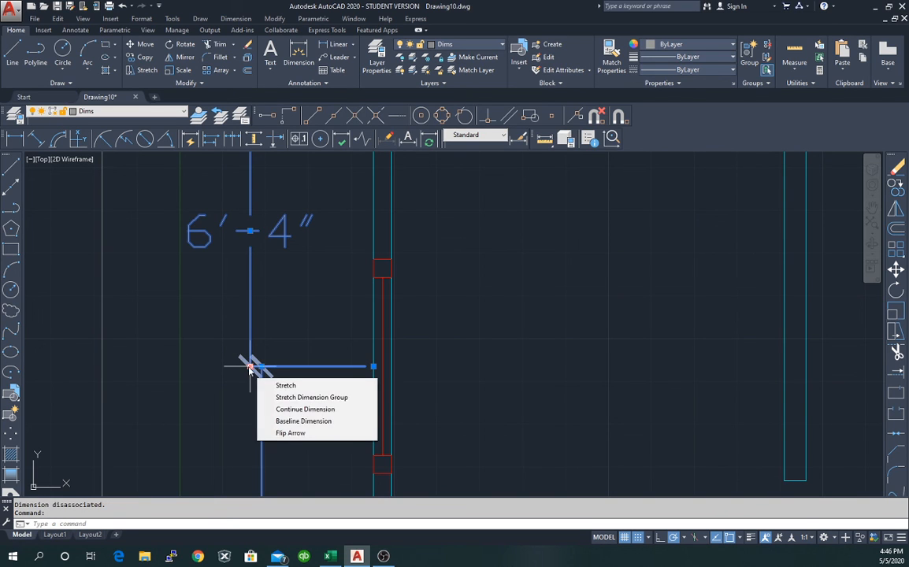
pyautogui.click(250, 367)
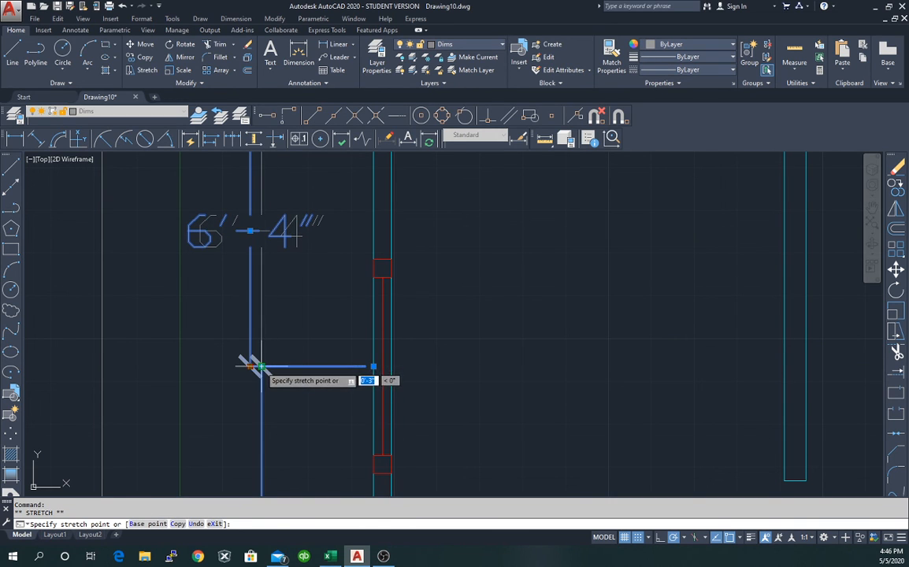
pyautogui.click(261, 367)
pyautogui.press('Escape')
pyautogui.scroll(-4, 299, 322)
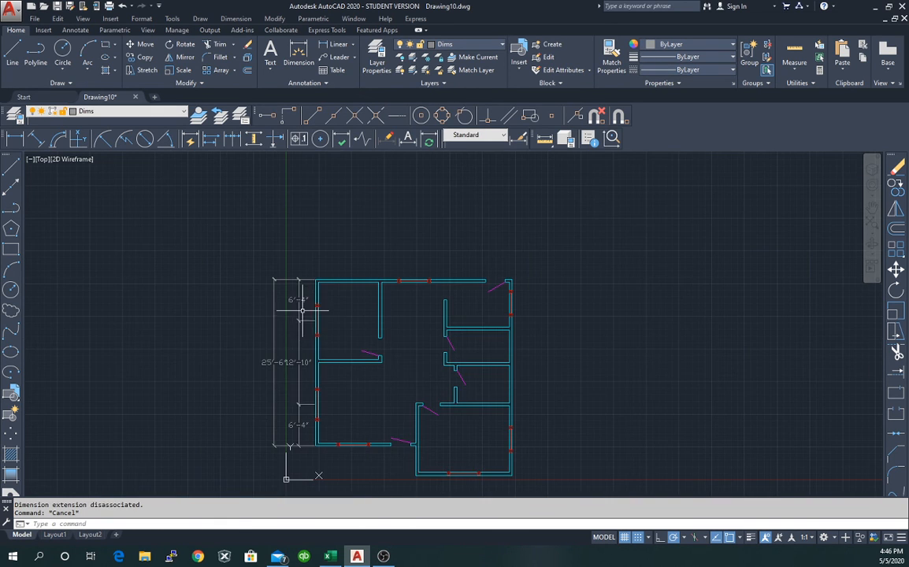
# Grip-stretch the overall 25'-6" dimension line farther left, clear of the 12'-10" text.
pyautogui.scroll(2, 205, 354)
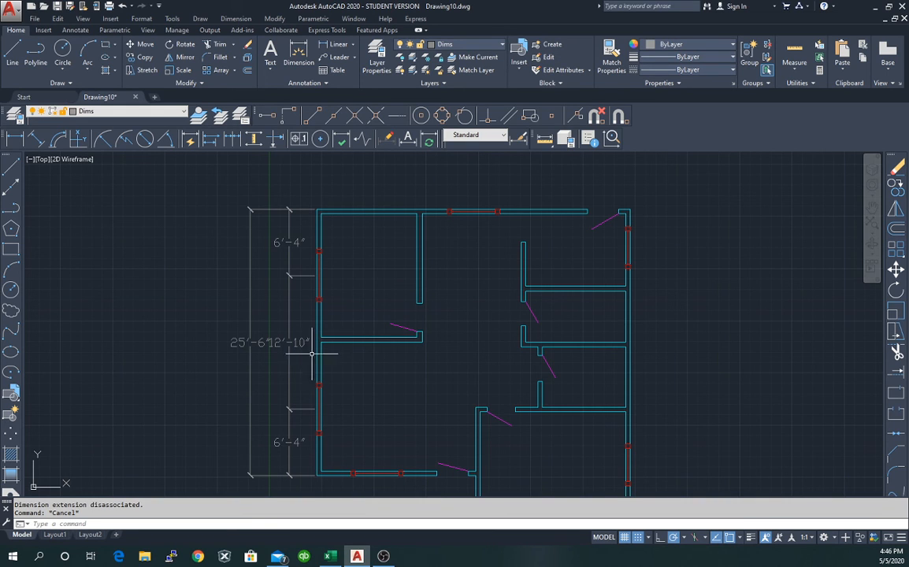
pyautogui.click(249, 432)
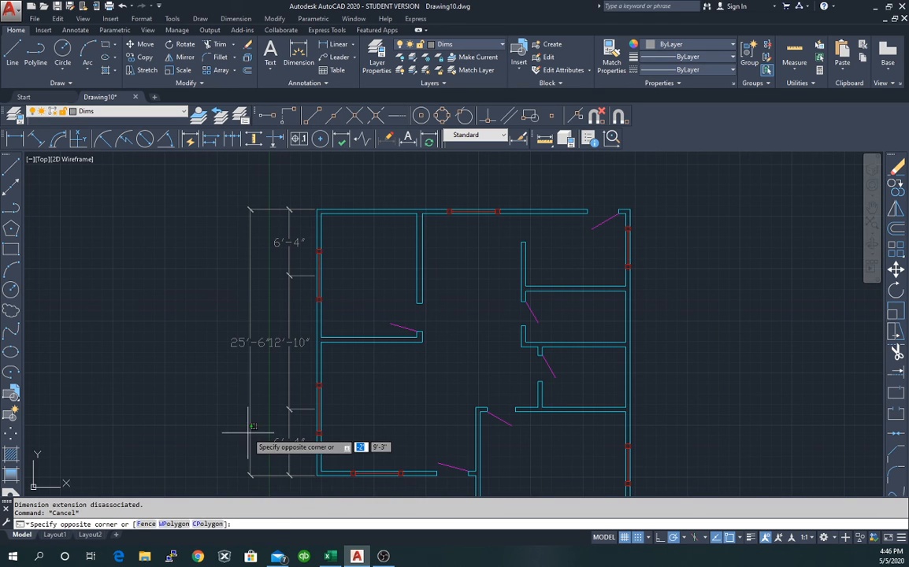
pyautogui.press('Escape')
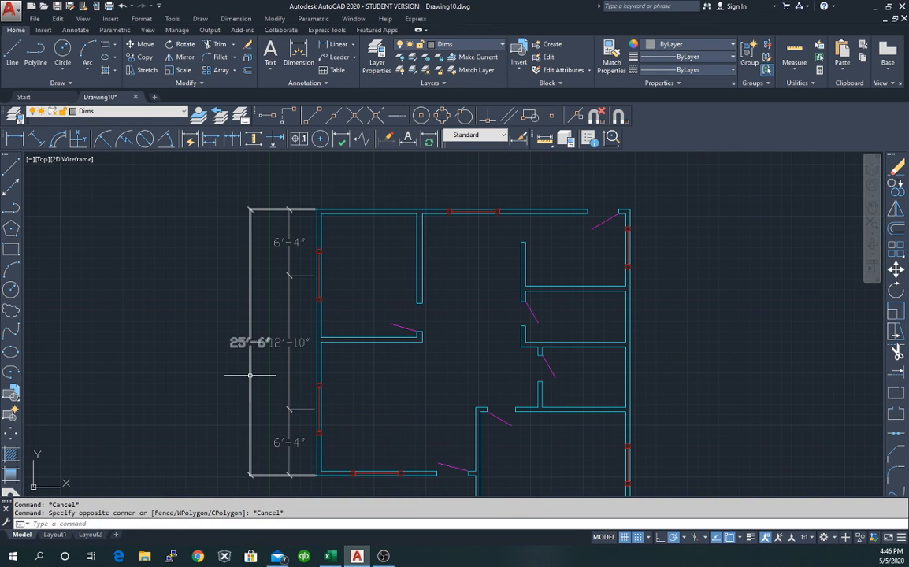
pyautogui.click(250, 375)
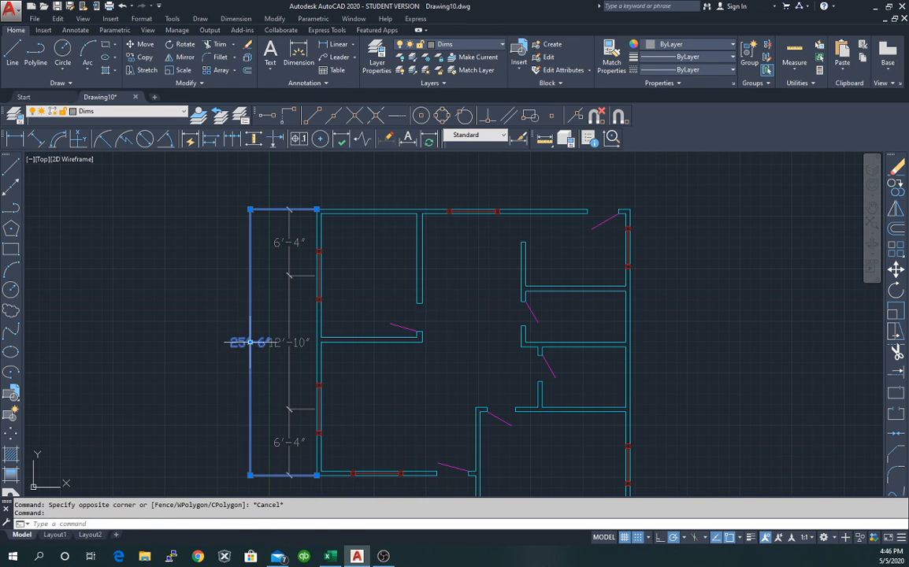
pyautogui.click(249, 342)
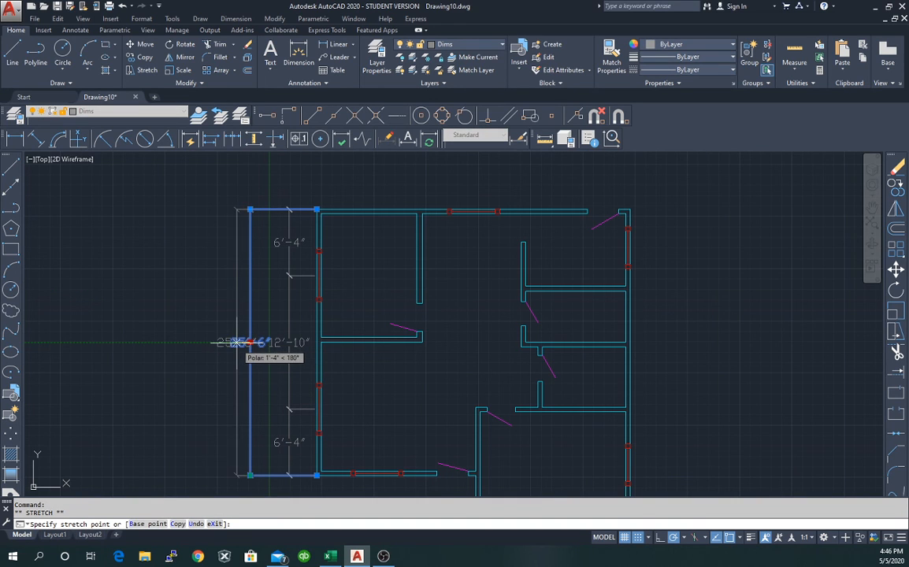
pyautogui.click(233, 341)
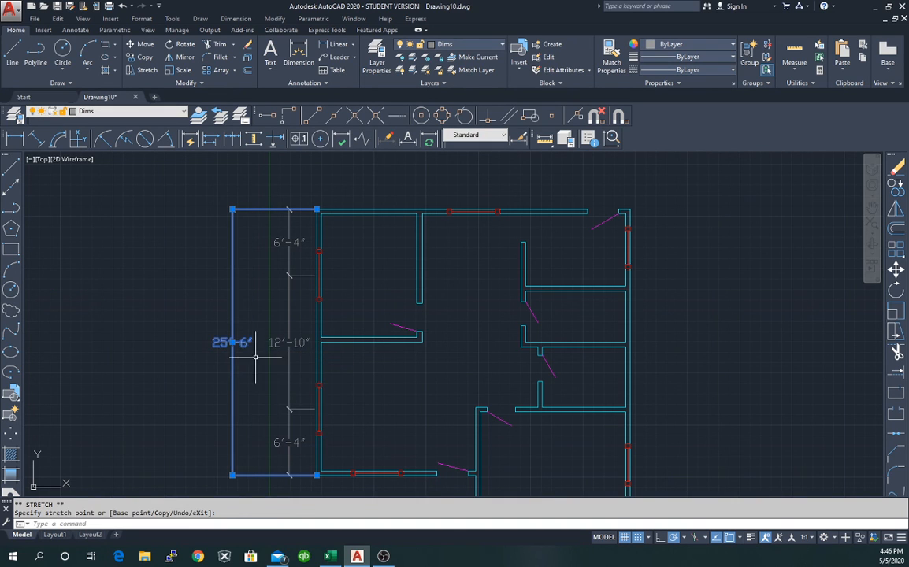
pyautogui.press('Escape')
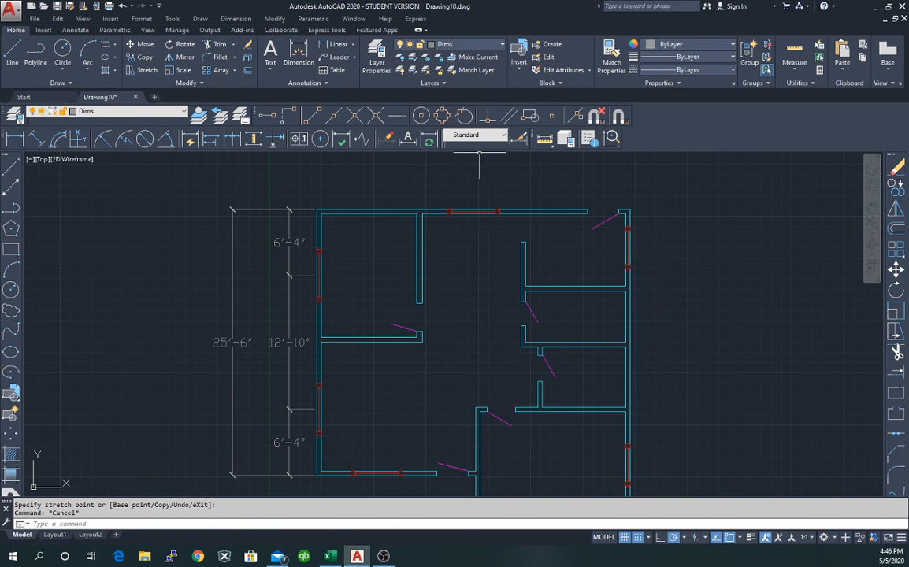
pyautogui.click(519, 139)
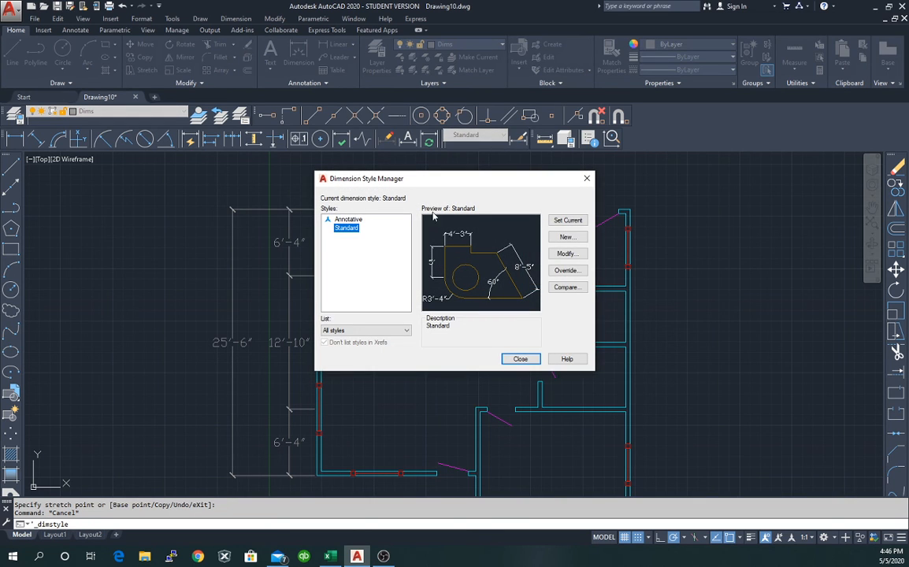
# On the Text tab, change the Standard style's text height from 9" to 6" and close.
pyautogui.click(566, 258)
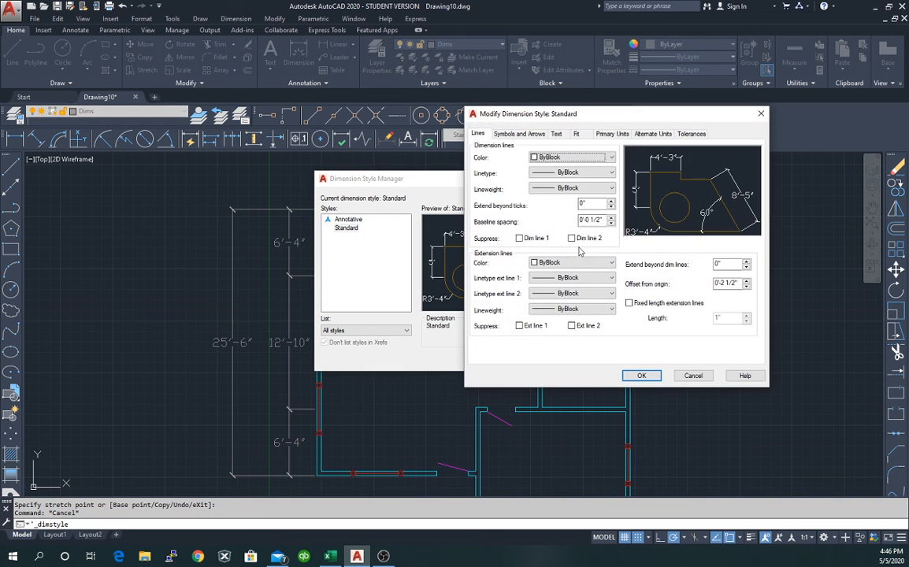
pyautogui.click(556, 134)
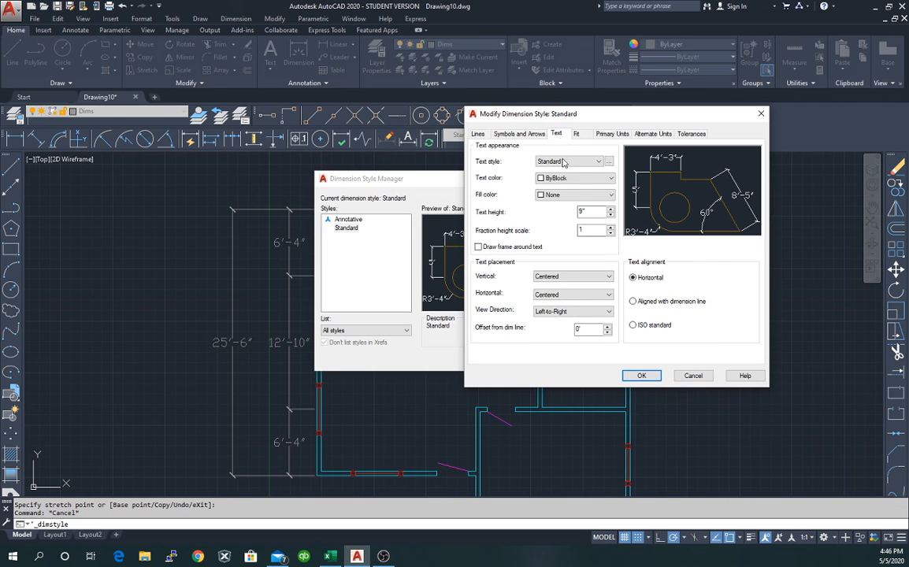
pyautogui.doubleClick(581, 211)
pyautogui.click(642, 377)
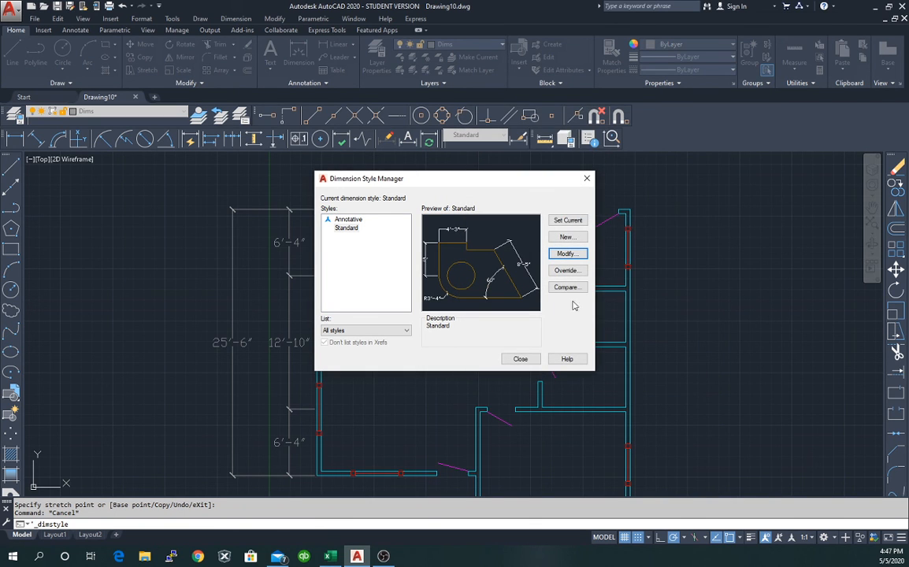
pyautogui.click(520, 359)
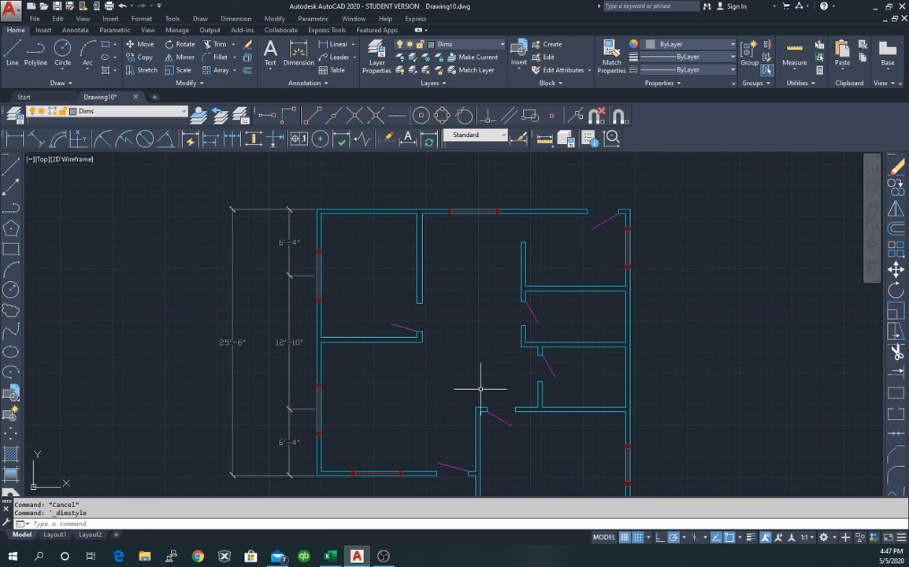
pyautogui.scroll(-2, 445, 377)
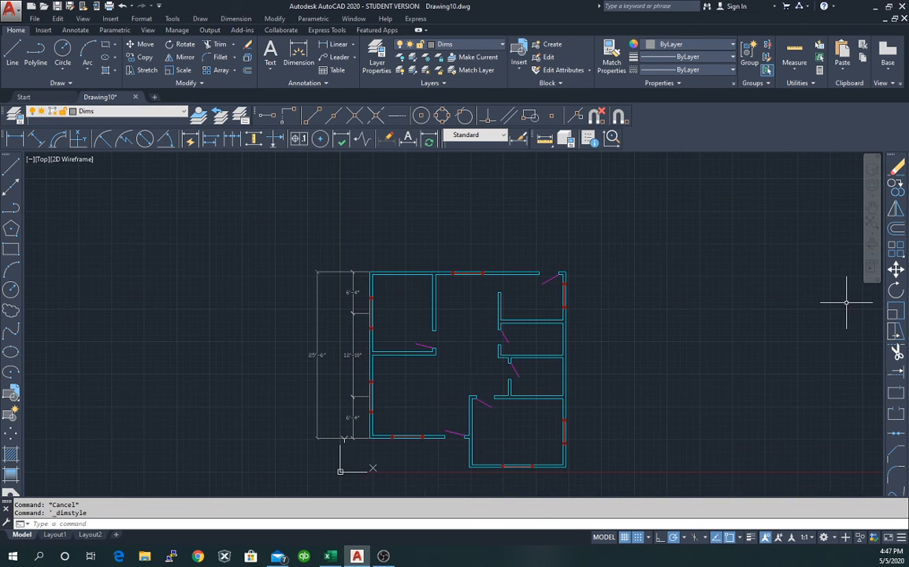